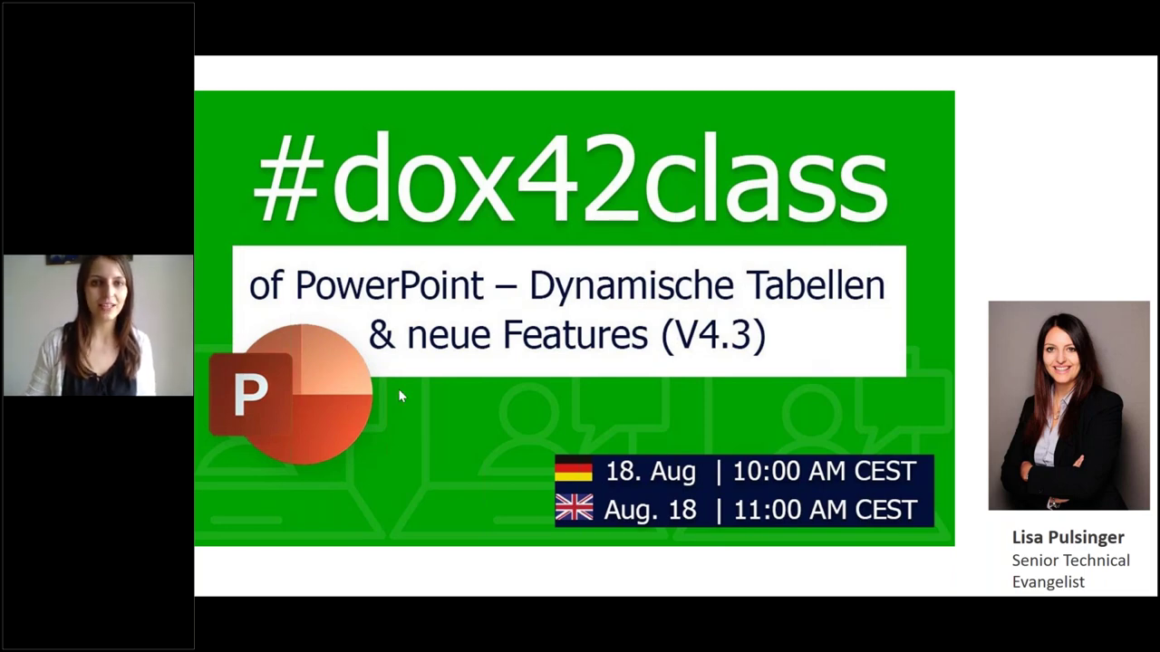
Step: Advance the running slideshow from the #dox42class title slide to the Agenda slide
{"action": "left_click", "coordinate": [494, 385]}
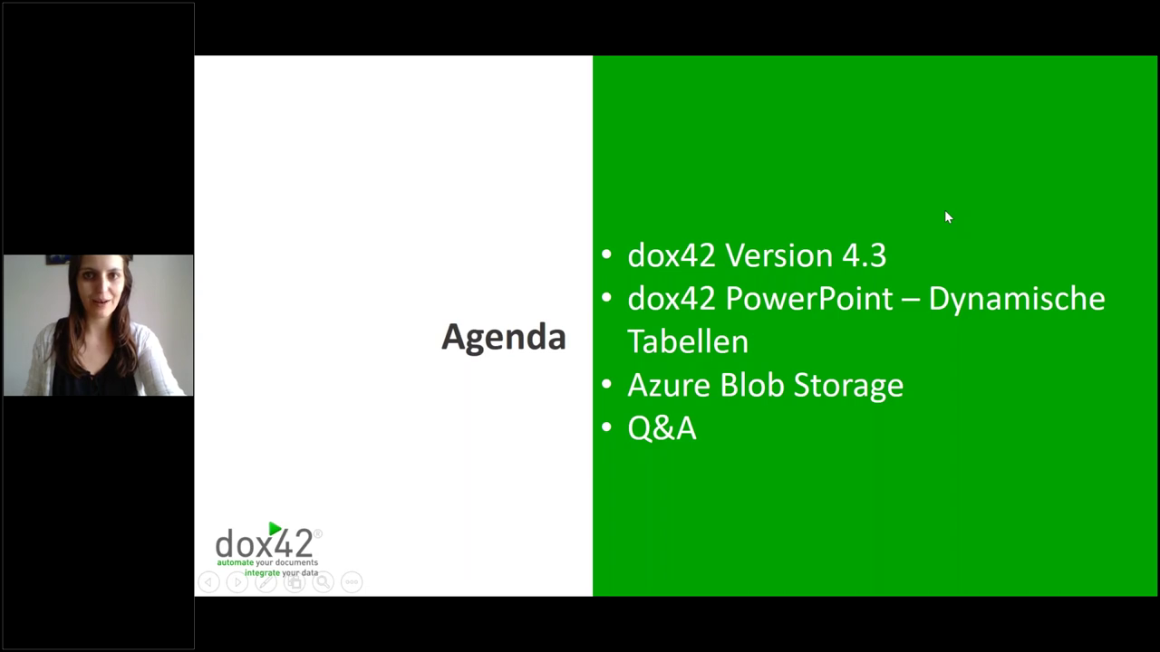
Step: End the slideshow while it is showing the Agenda slide
{"action": "key", "text": "Escape"}
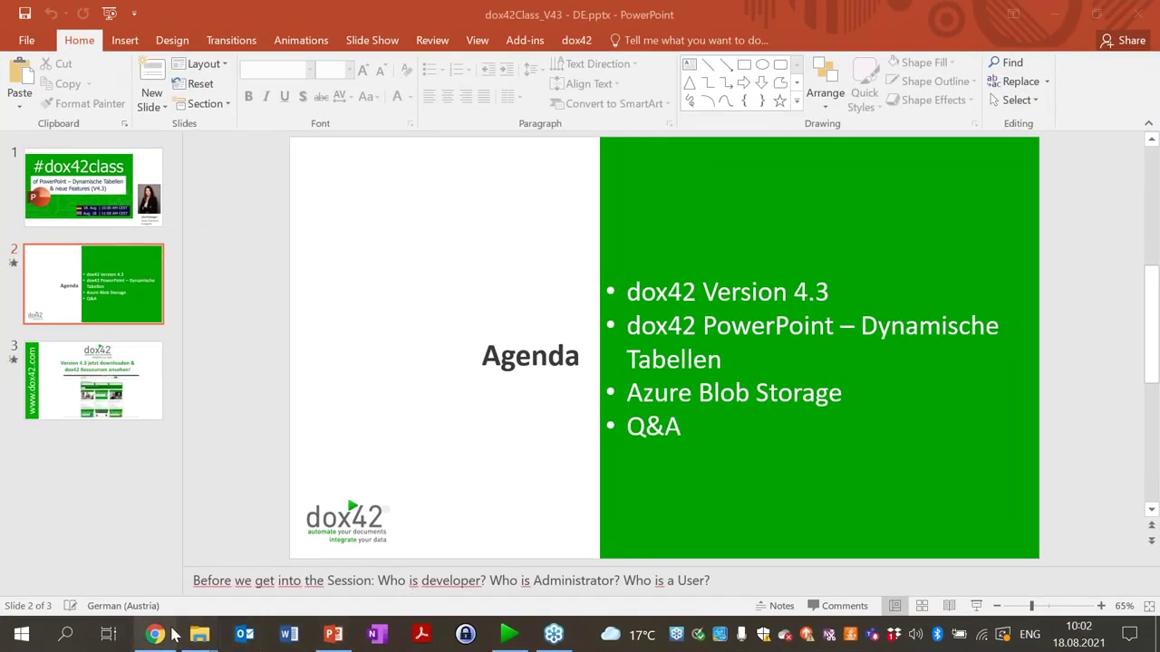
Step: Open contact_info.xlsx in Excel from the dox42_class_tables folder window
{"action": "mouse_move", "coordinate": [199, 634]}
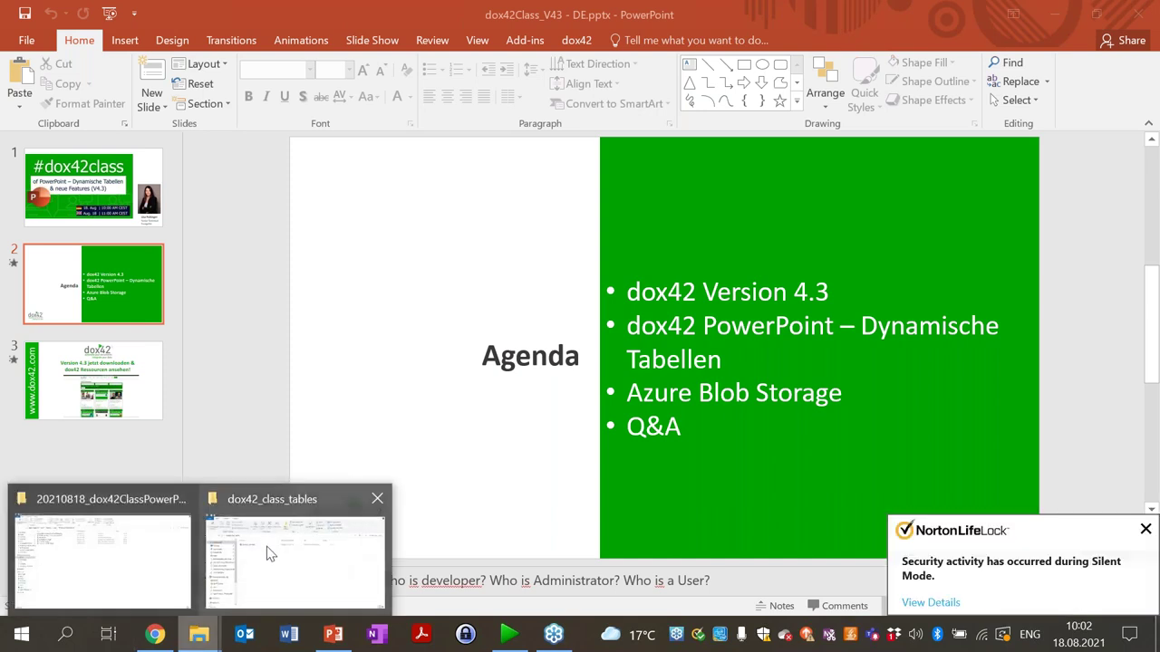
{"action": "left_click", "coordinate": [269, 553]}
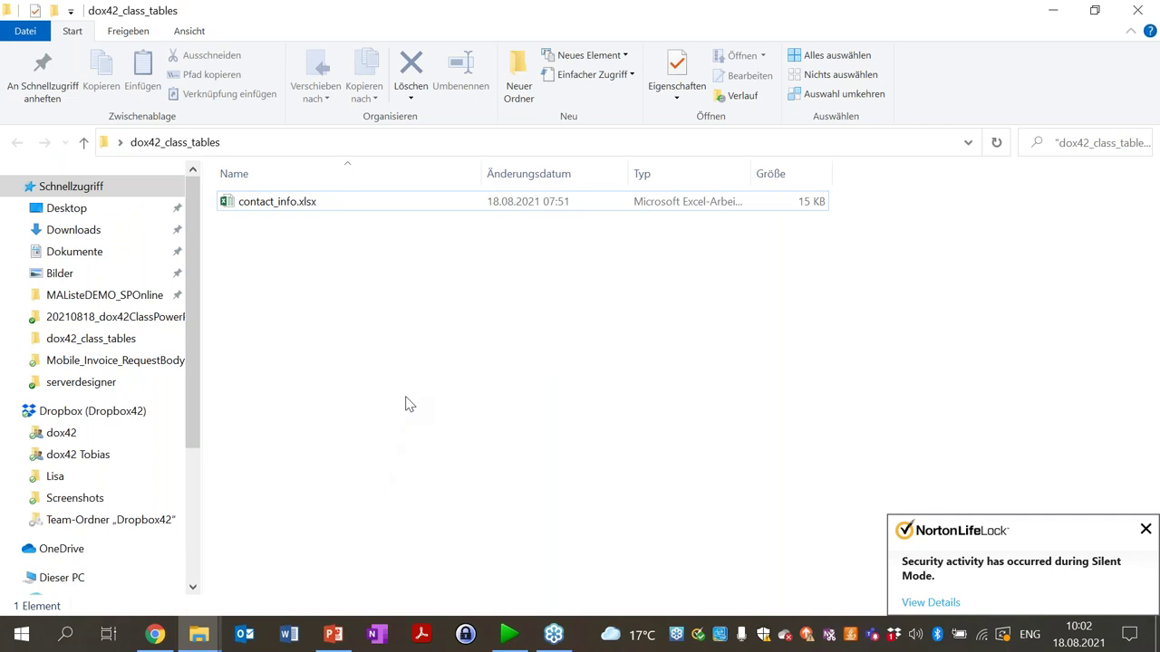
{"action": "left_click", "coordinate": [330, 206]}
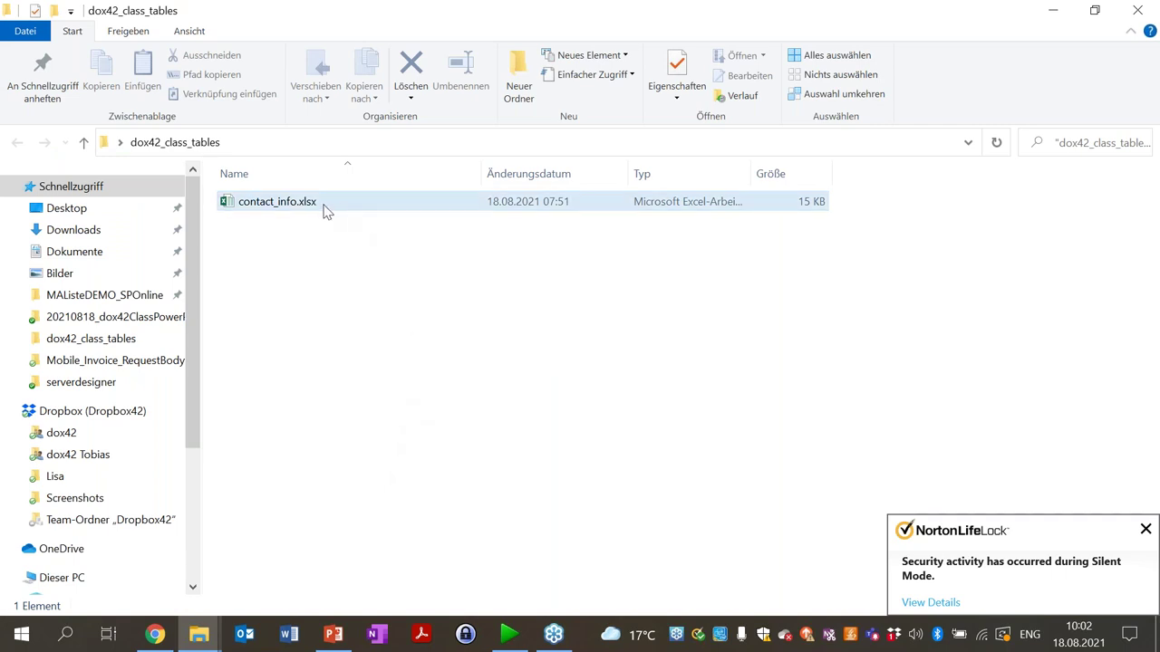
{"action": "double_click", "coordinate": [306, 210]}
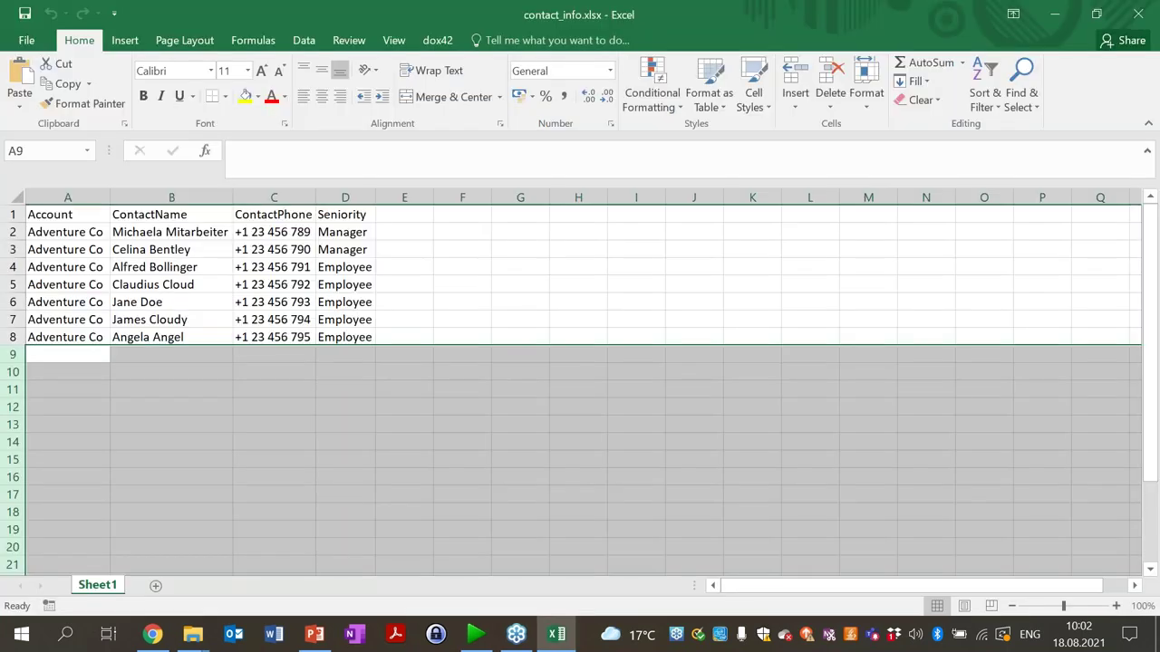
{"action": "left_click", "coordinate": [394, 266]}
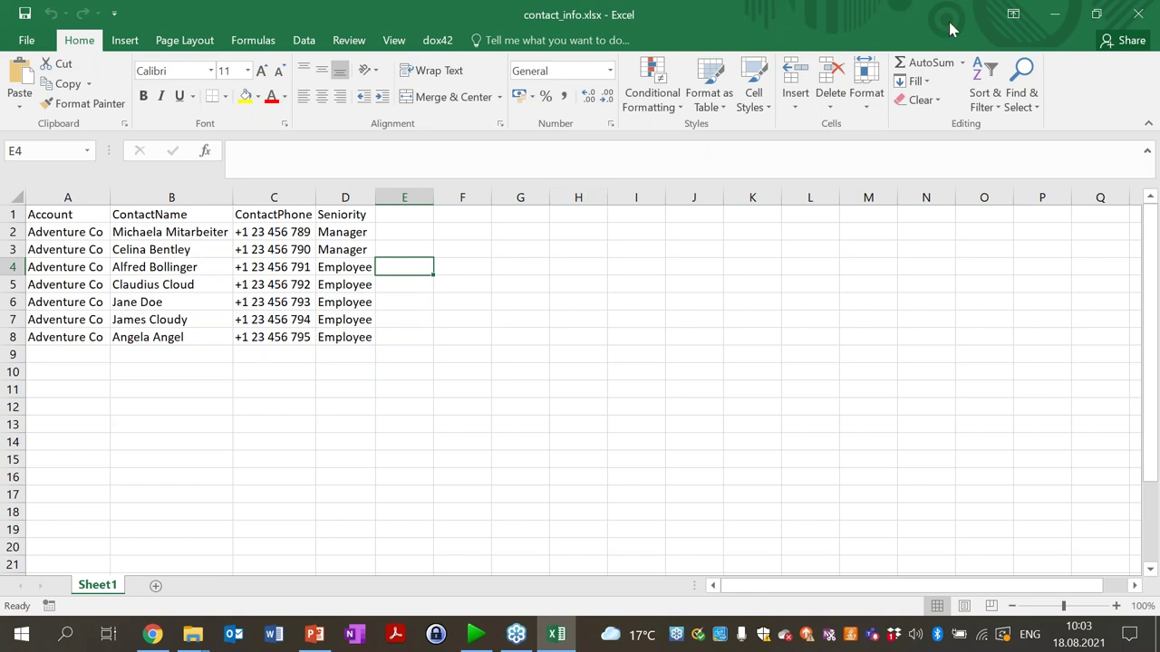
Step: Close contact_info.xlsx and add a new PowerPoint presentation to the dox42_class_tables folder
{"action": "left_click", "coordinate": [1136, 14]}
{"action": "right_click", "coordinate": [293, 234]}
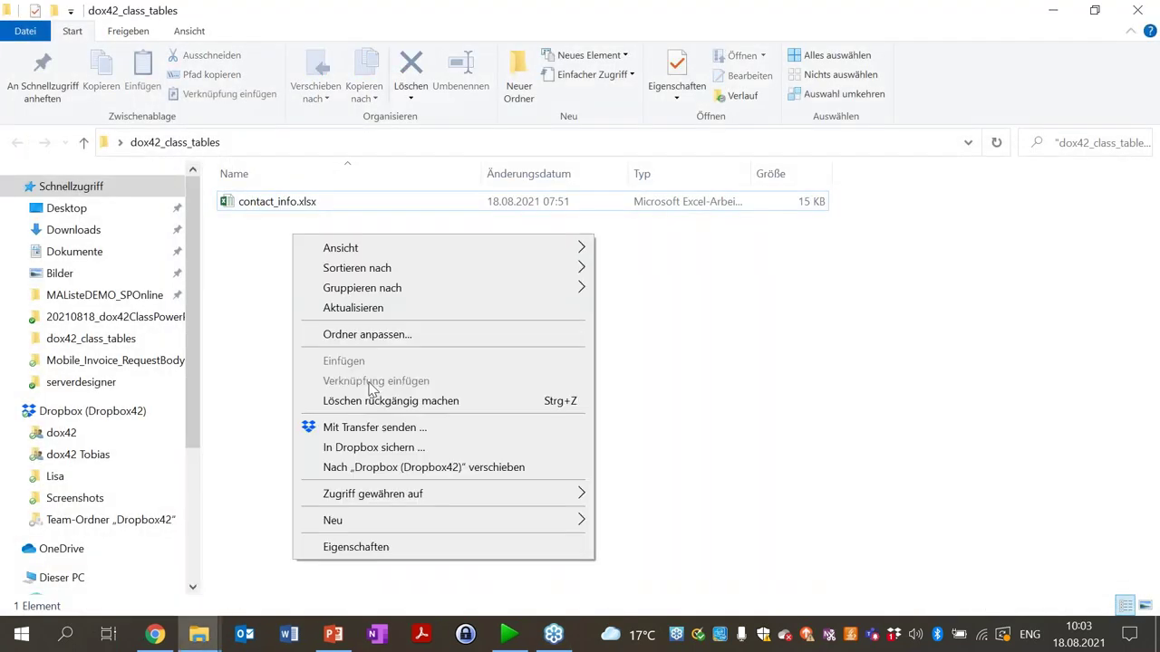
{"action": "mouse_move", "coordinate": [337, 522]}
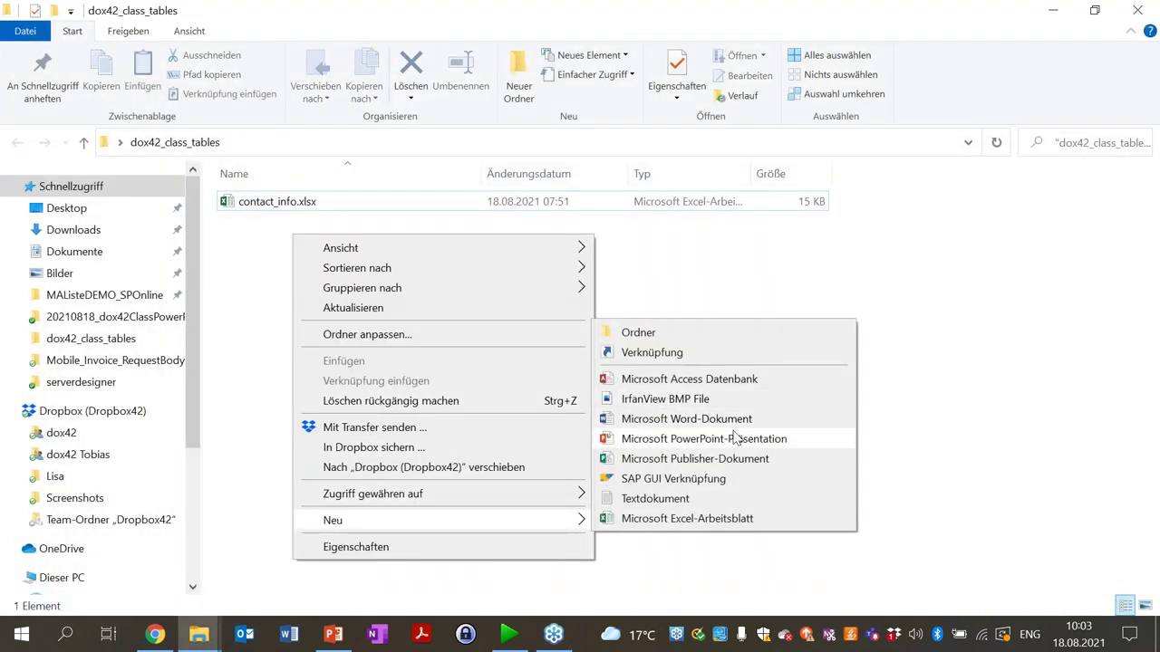
{"action": "left_click", "coordinate": [721, 438]}
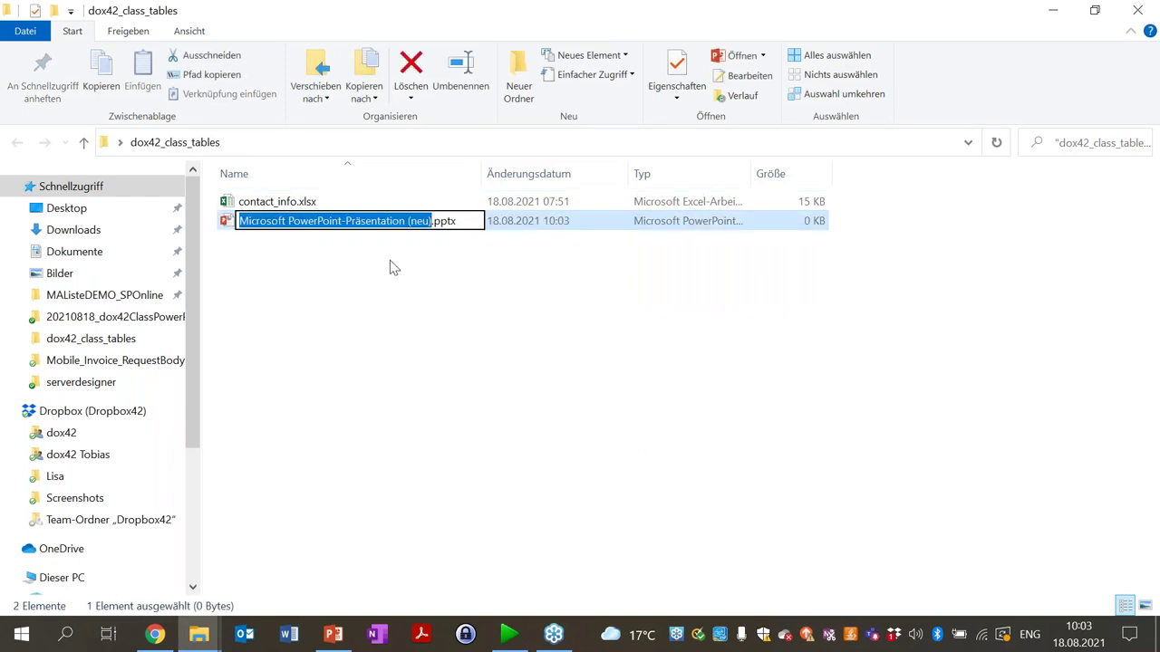
Step: Name the new presentation Kontakttabelle.pptx and open it in PowerPoint
{"action": "type", "text": "Kontakttabelle"}
{"action": "key", "text": "Return"}
{"action": "double_click", "coordinate": [321, 226]}
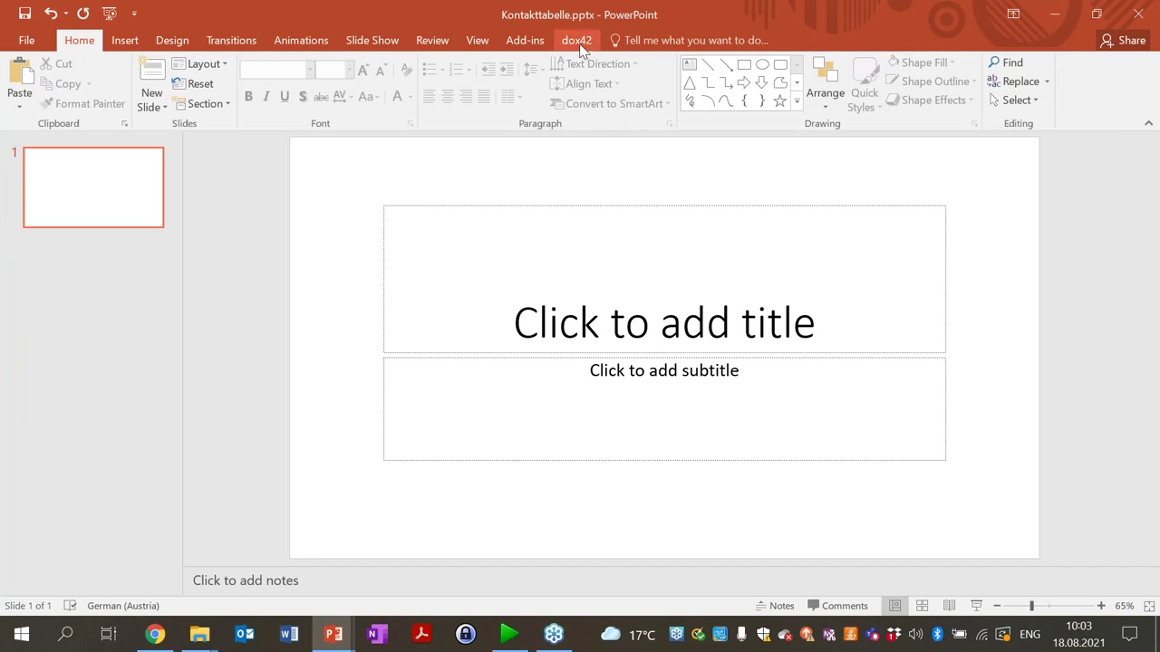
Step: Show the dox42 add-in tools (version 4.3.1.12) in the Kontakttabelle presentation
{"action": "left_click", "coordinate": [580, 43]}
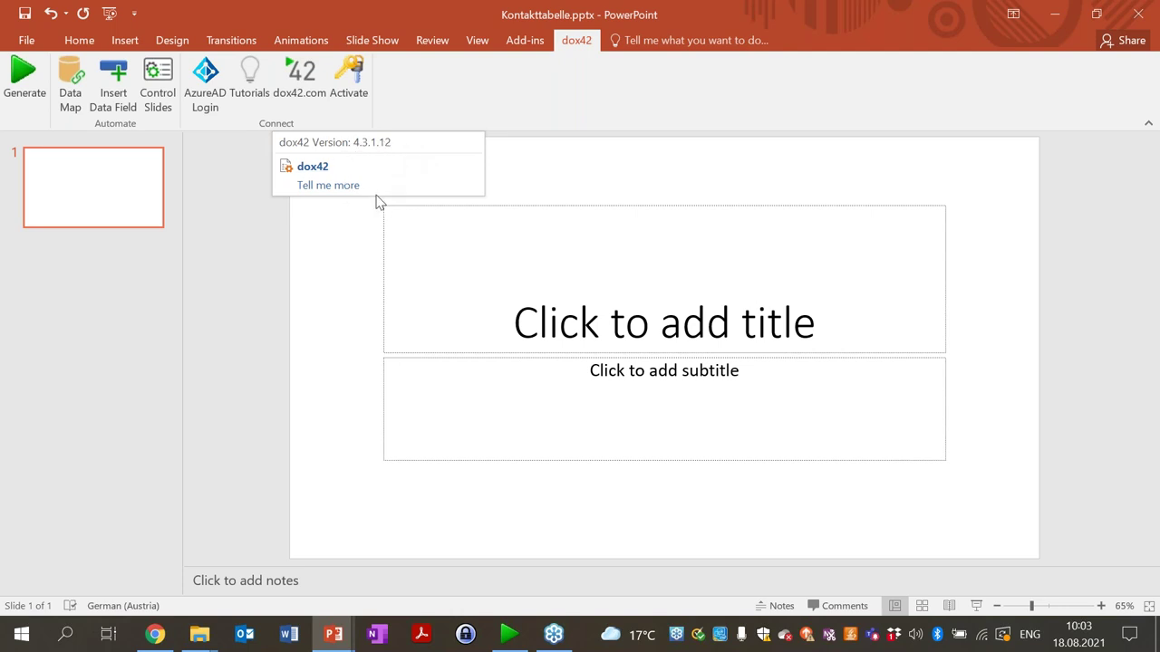
Step: Open the Data Map Designer and save the empty data map as class_tables.dm
{"action": "left_click", "coordinate": [72, 107]}
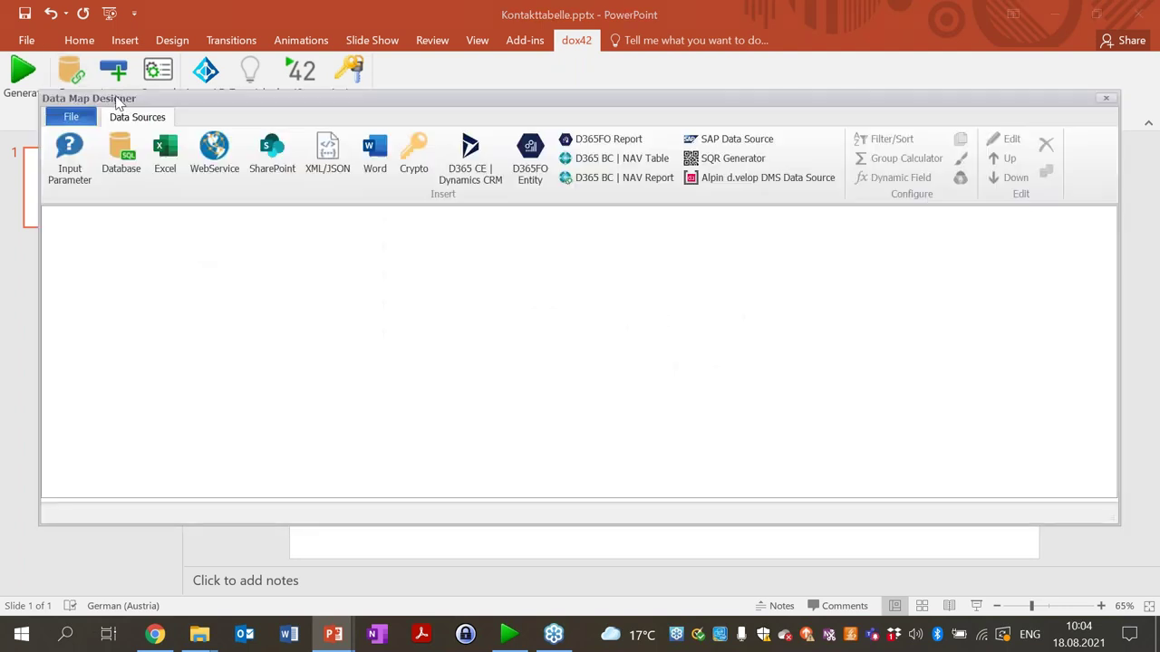
{"action": "left_click", "coordinate": [74, 123]}
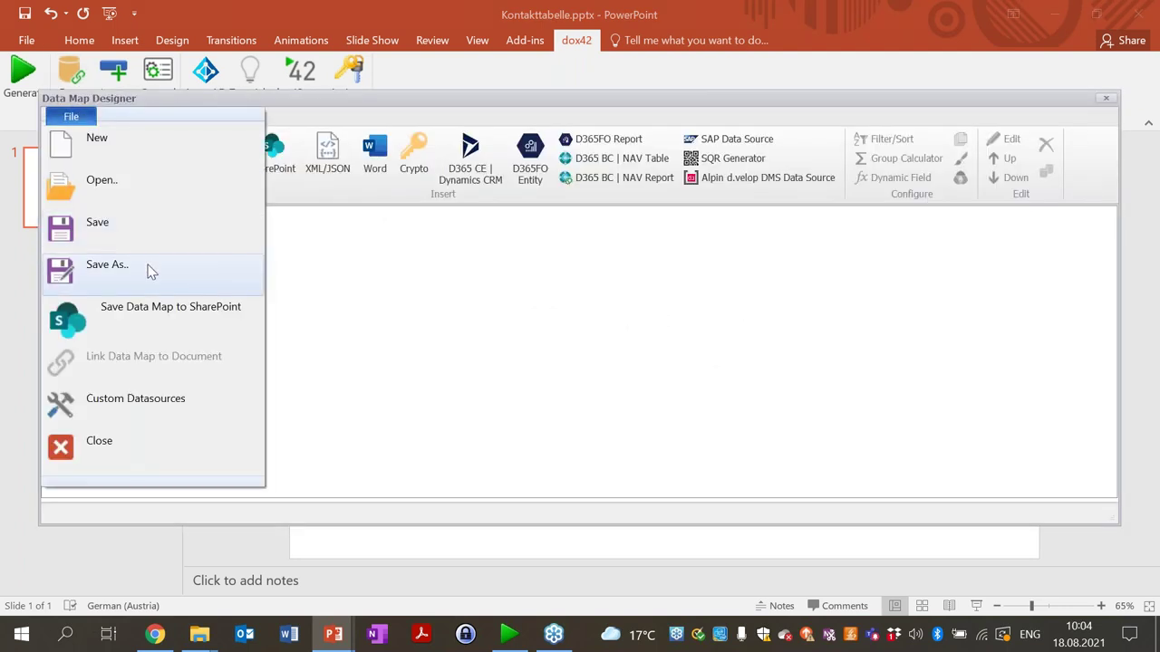
{"action": "left_click", "coordinate": [280, 208]}
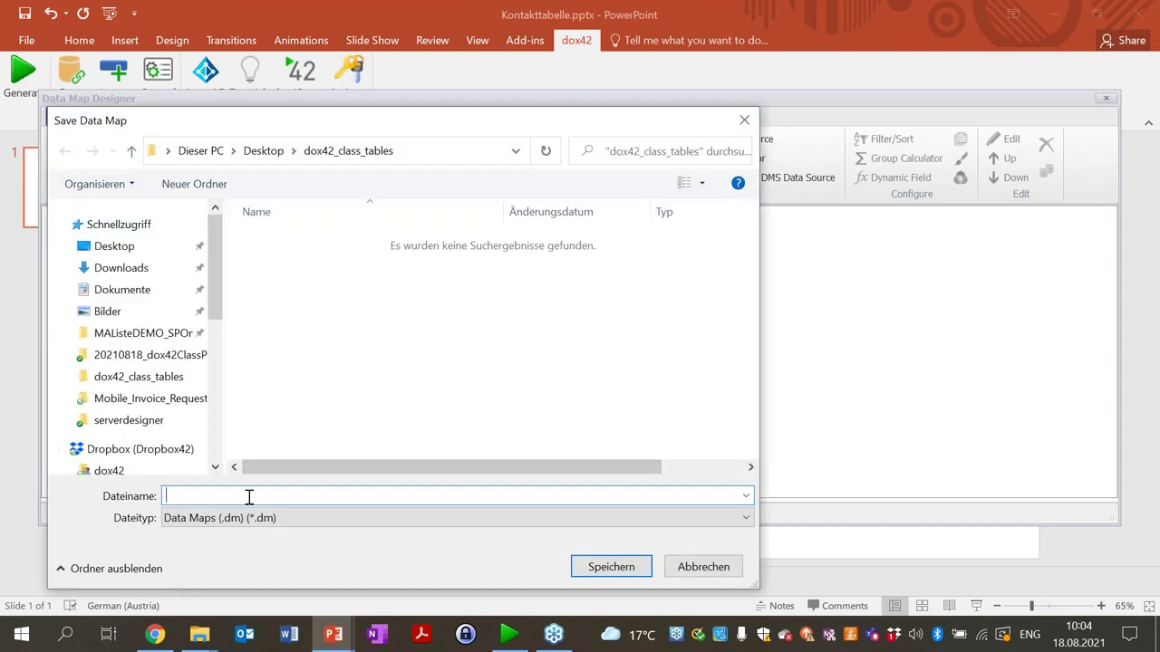
{"action": "type", "text": "class_tables"}
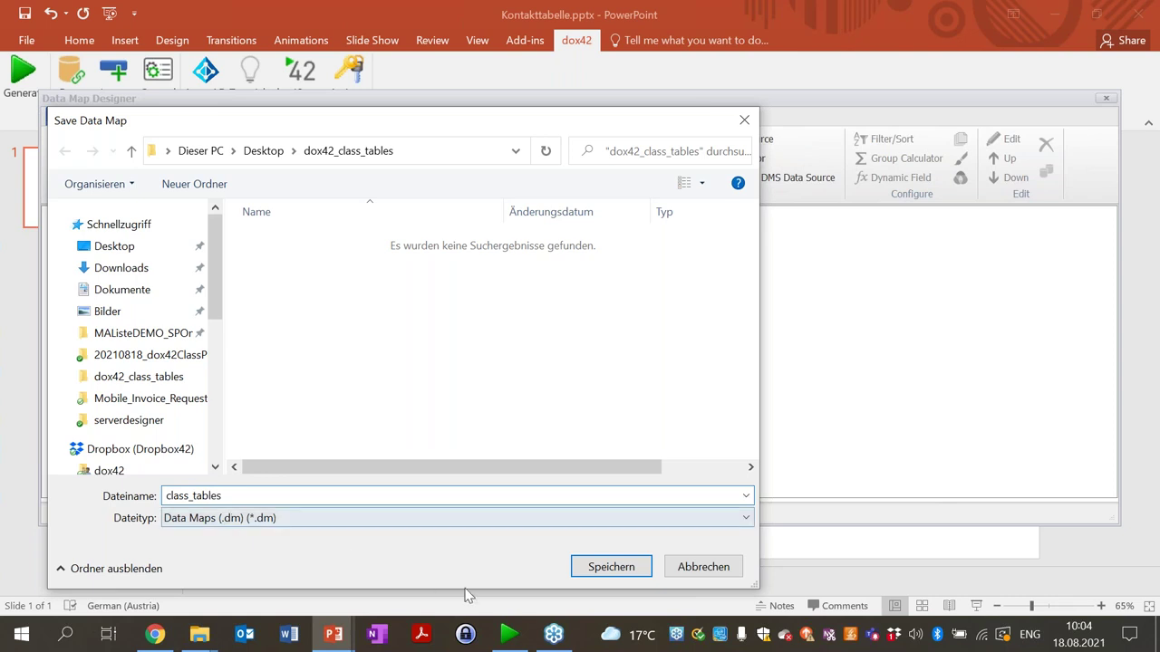
{"action": "left_click", "coordinate": [593, 566]}
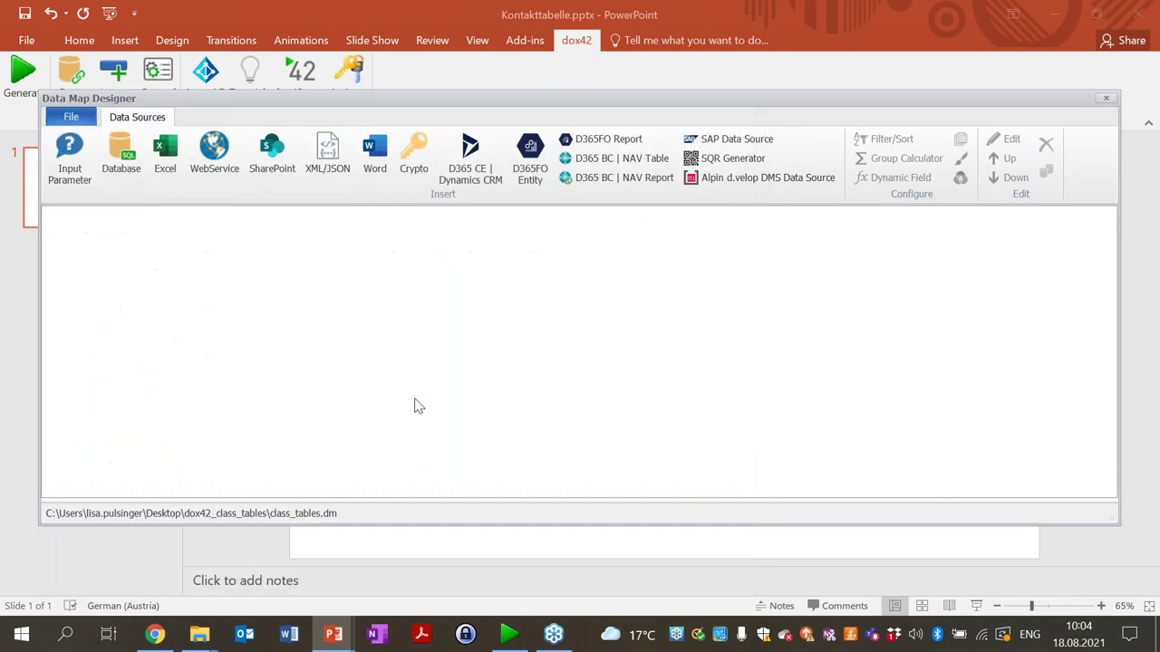
Step: Link class_tables.dm to the presentation and add an Excel data source
{"action": "left_click", "coordinate": [71, 116]}
{"action": "left_click", "coordinate": [174, 359]}
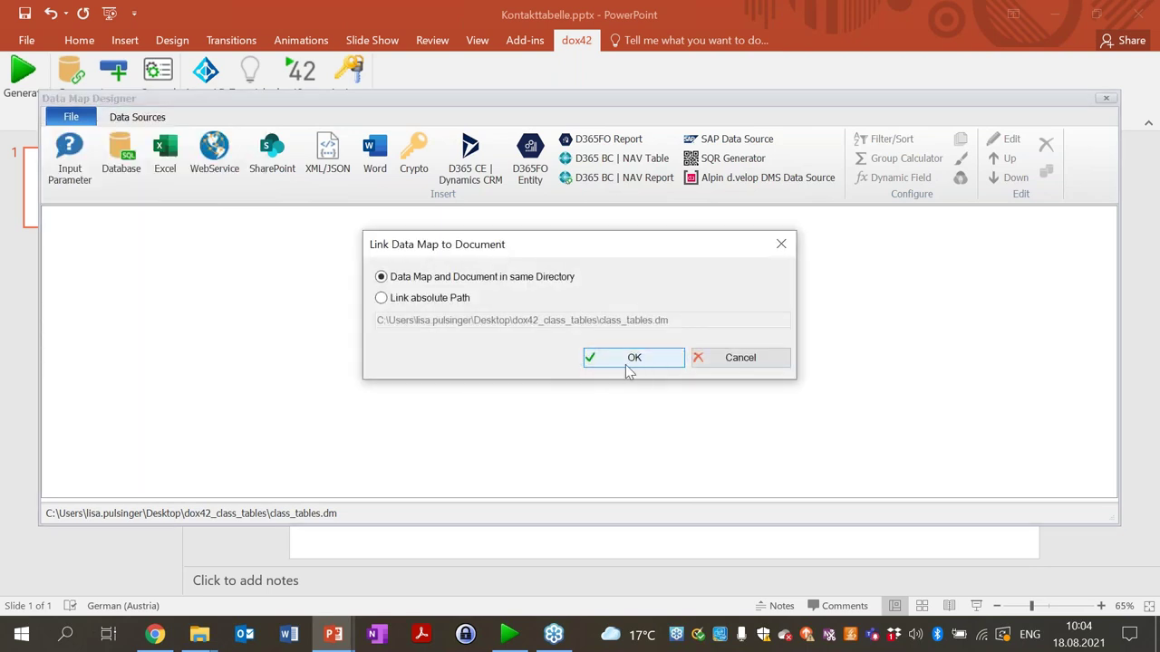
{"action": "left_click", "coordinate": [632, 359]}
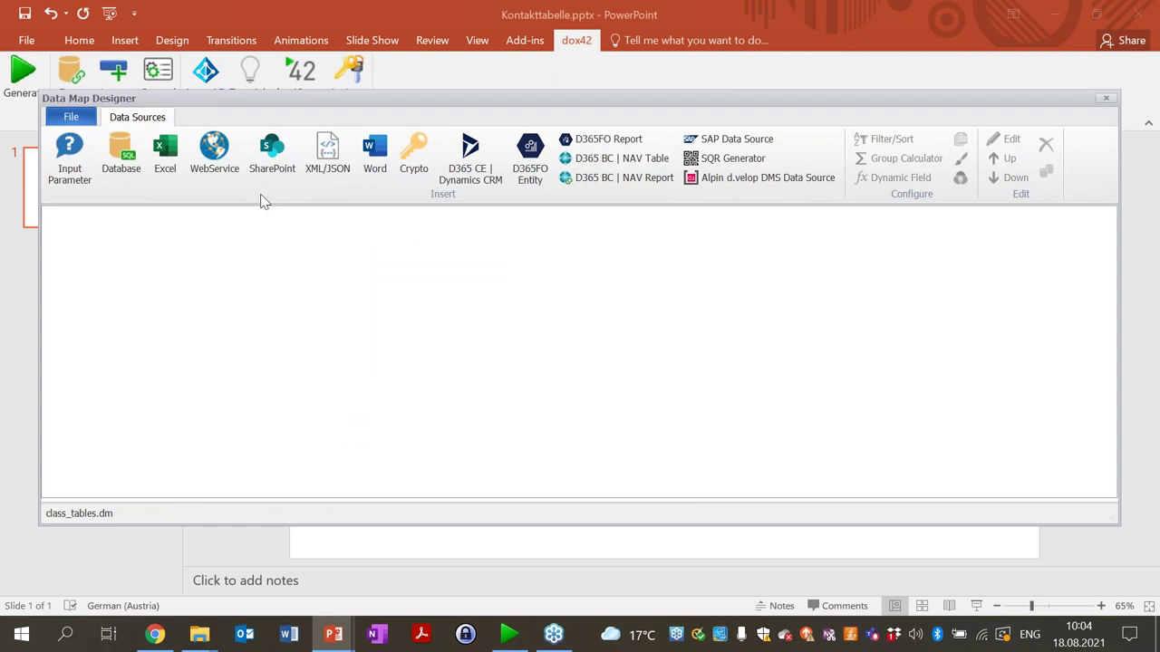
{"action": "left_click", "coordinate": [165, 161]}
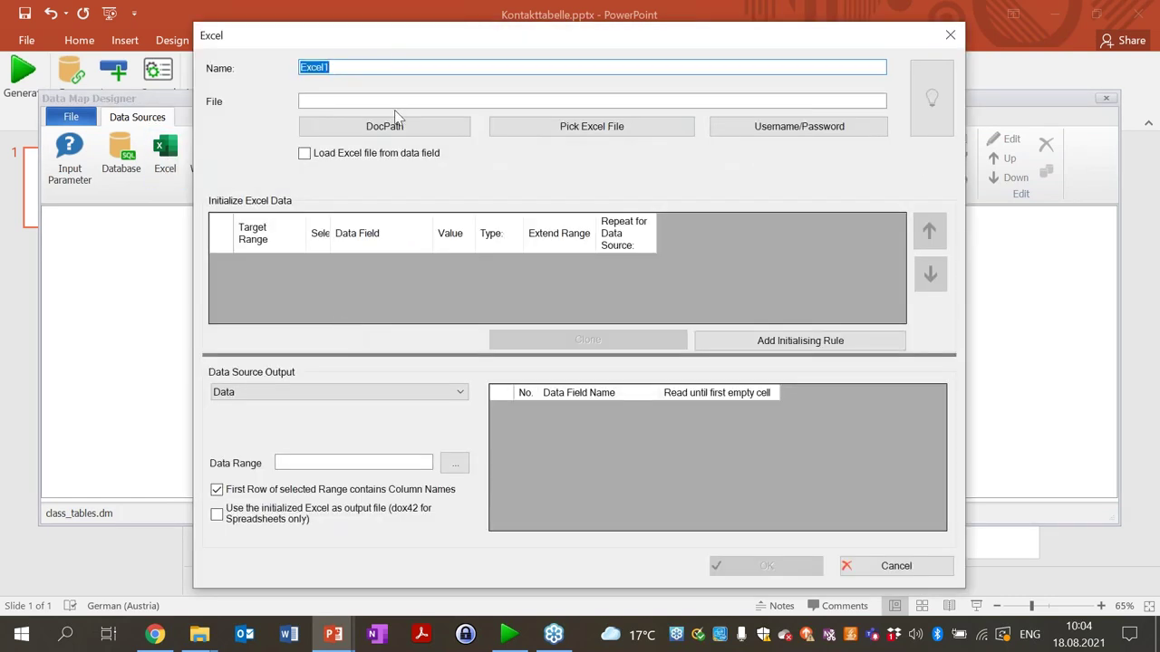
Step: Name the Excel data source Mitarbeiter and load contact_info.xlsx as its file
{"action": "type", "text": "Mitarbeiter"}
{"action": "left_click", "coordinate": [600, 126]}
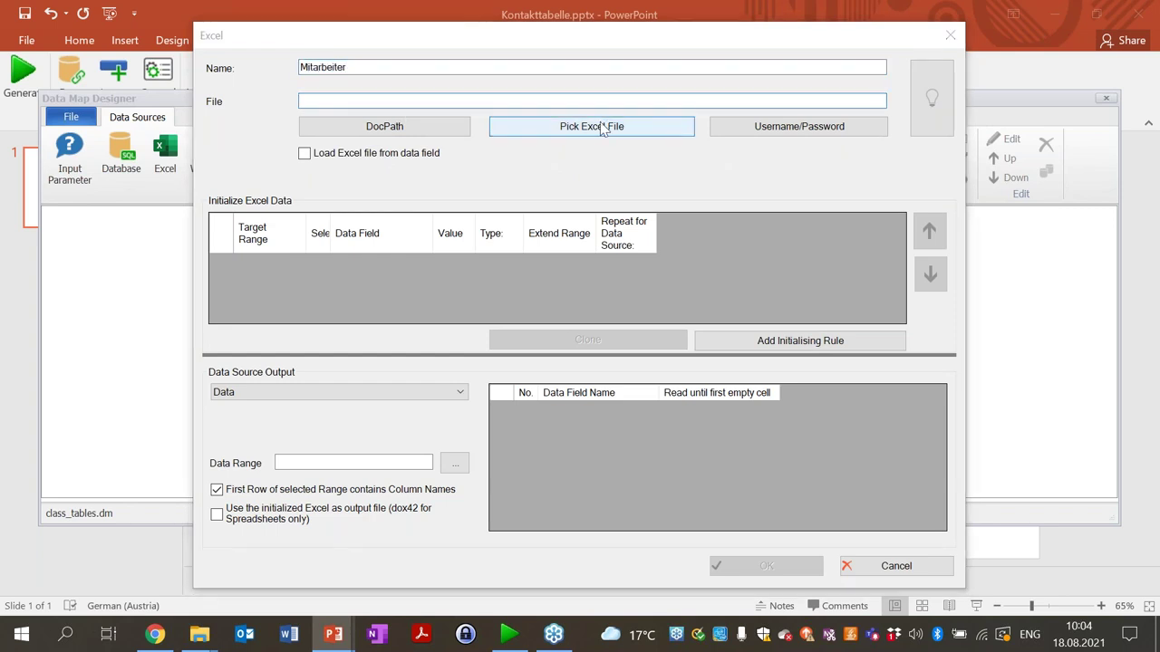
{"action": "left_click", "coordinate": [531, 181]}
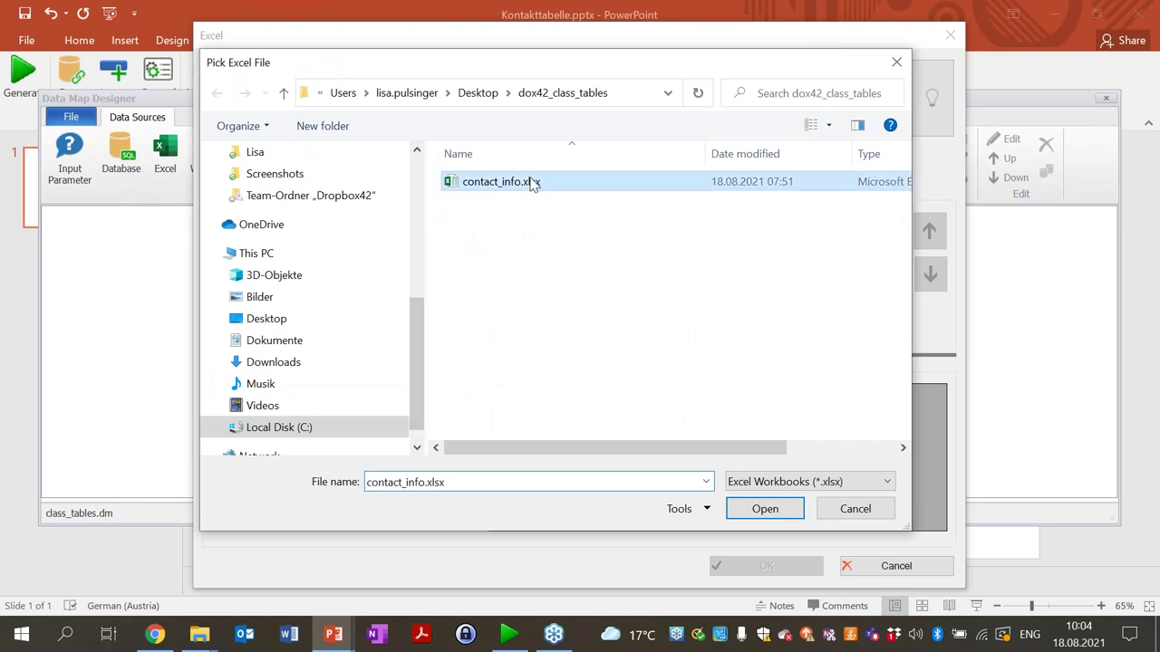
{"action": "left_click", "coordinate": [785, 507]}
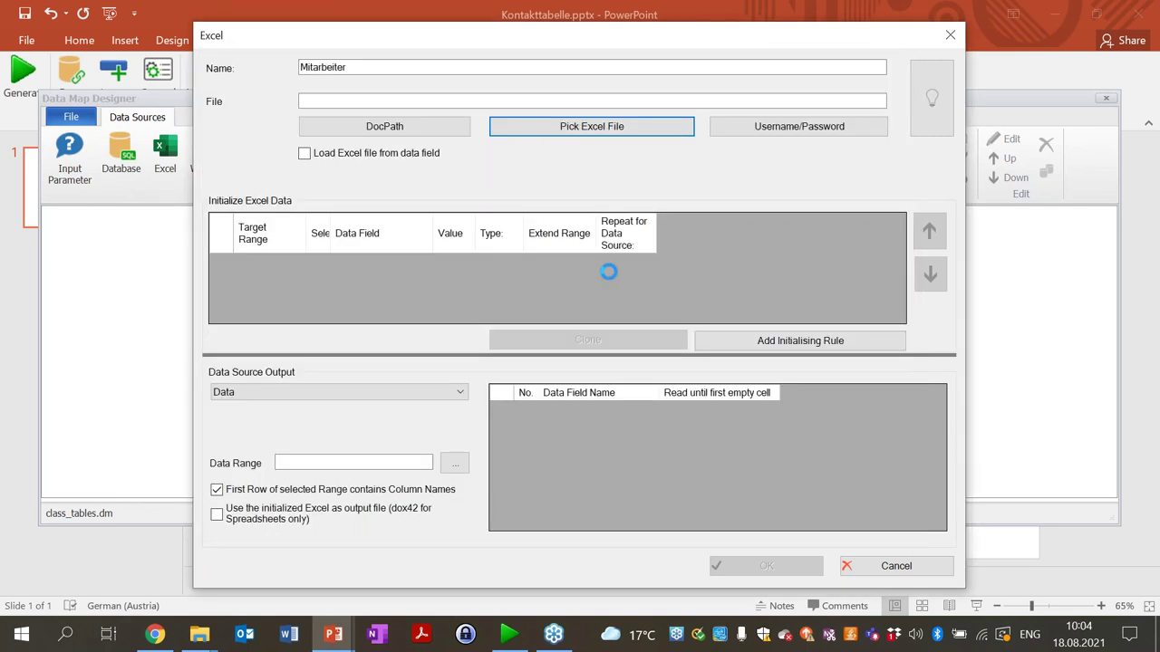
Step: Set the data range to the header cells Sheet1!A1:D1 directly in the workbook
{"action": "left_click", "coordinate": [455, 463]}
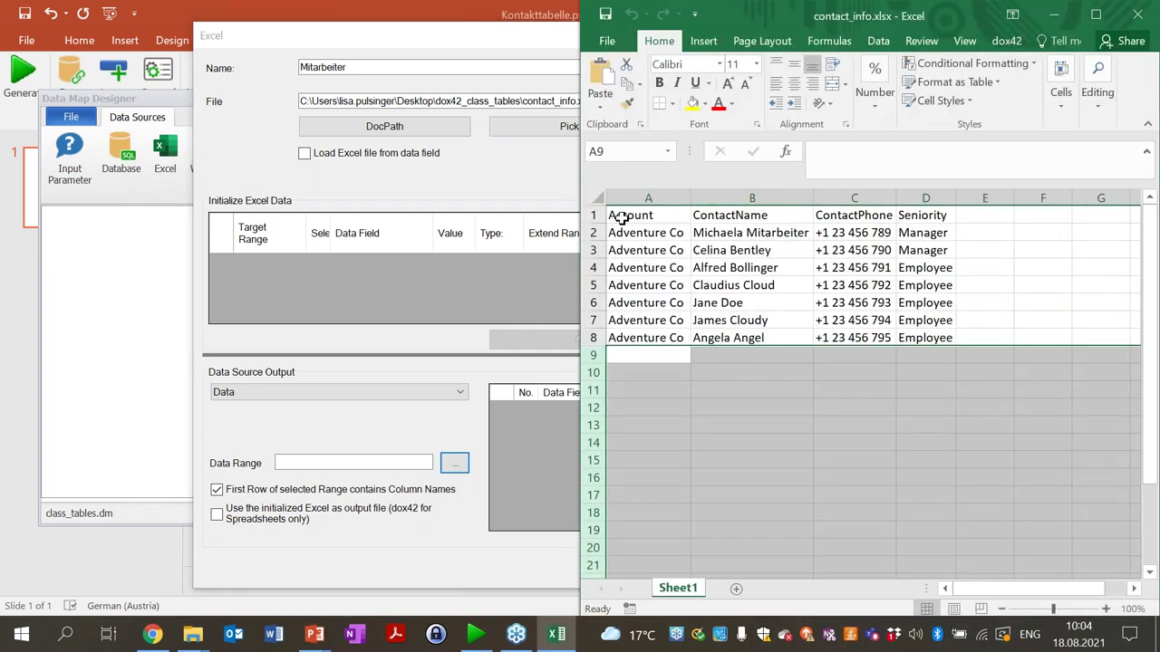
{"action": "left_click_drag", "start_coordinate": [622, 218], "coordinate": [763, 215]}
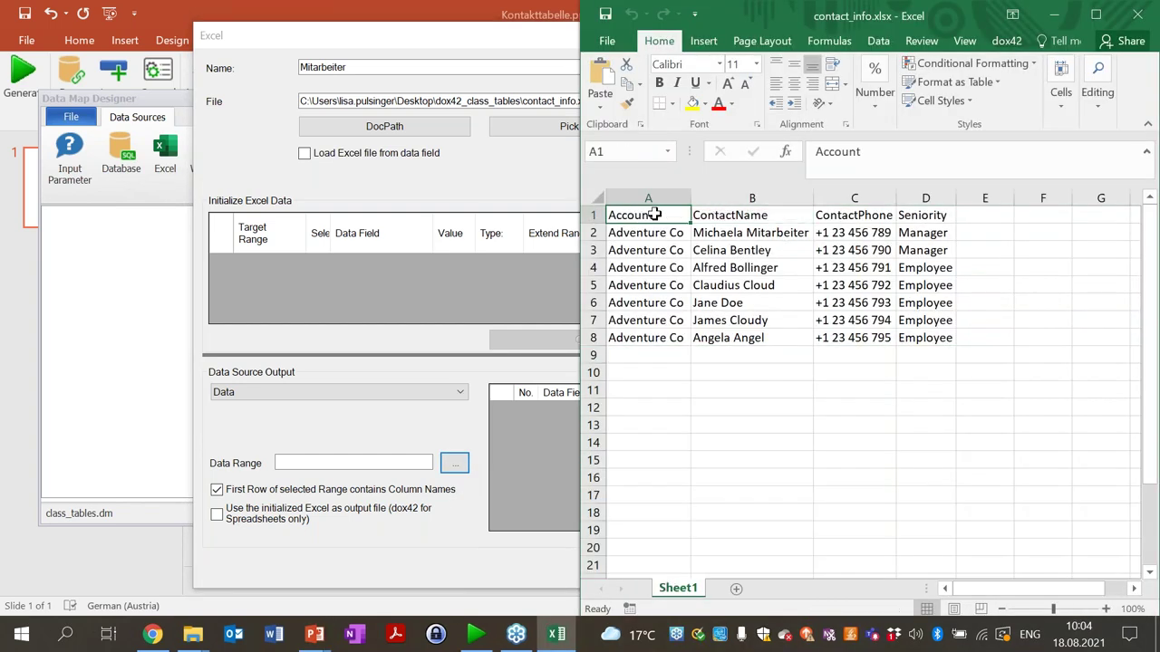
{"action": "left_click_drag", "start_coordinate": [764, 215], "coordinate": [909, 214]}
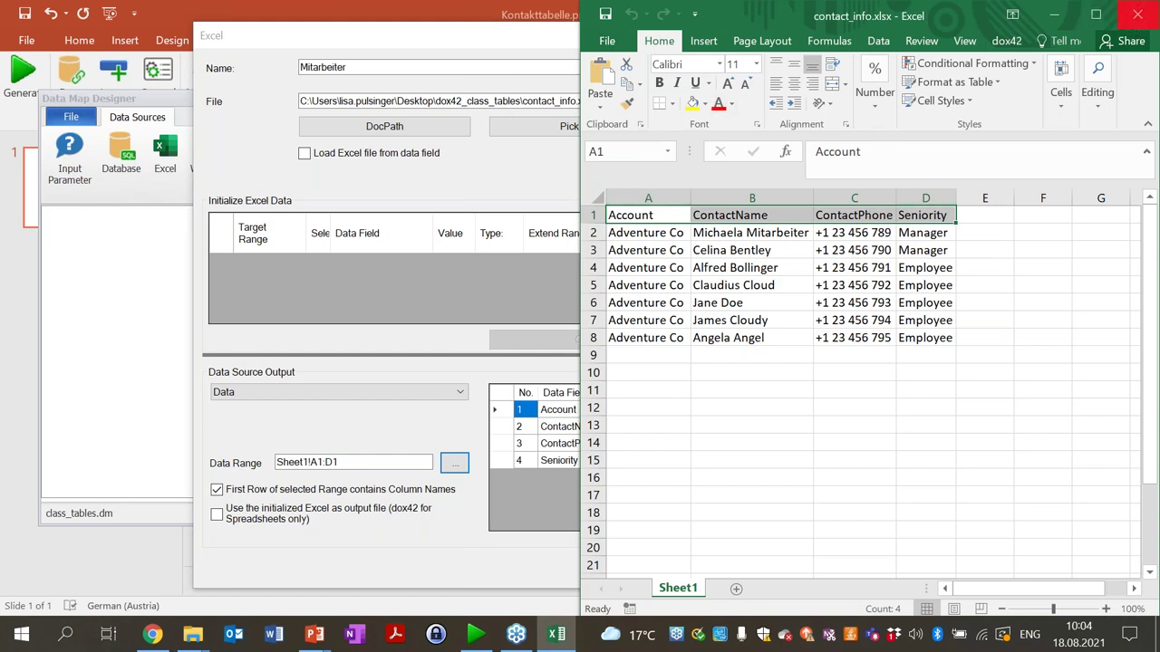
{"action": "key", "text": "alt+F4"}
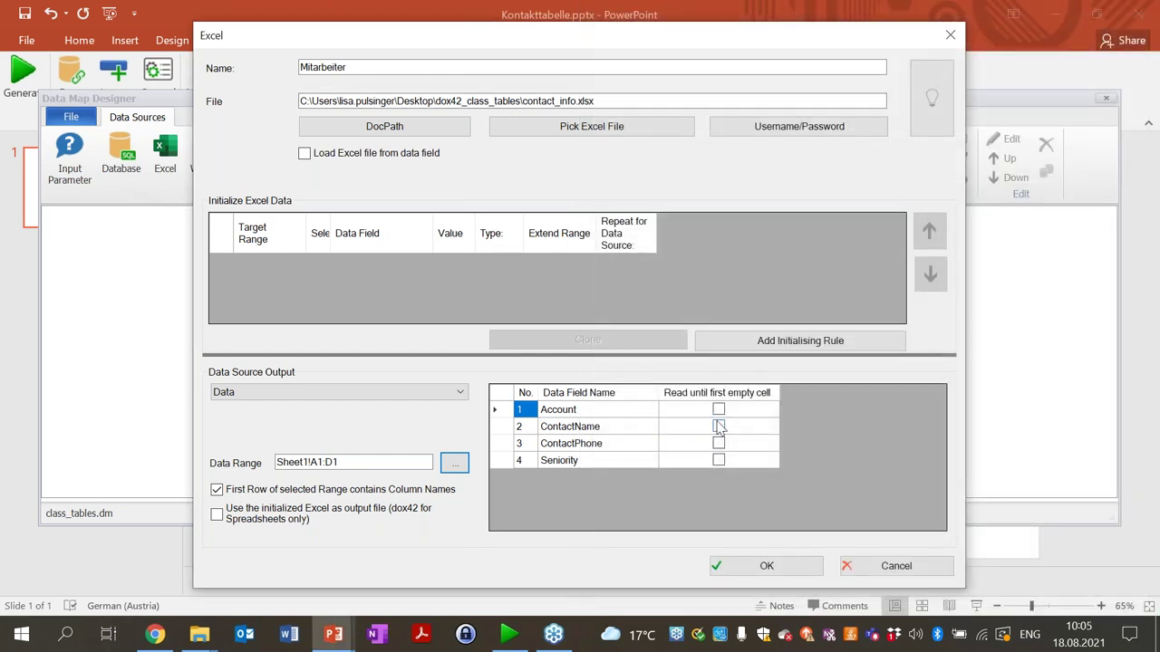
Step: Read the Account column until the first empty cell and save the data source
{"action": "mouse_move", "coordinate": [722, 419]}
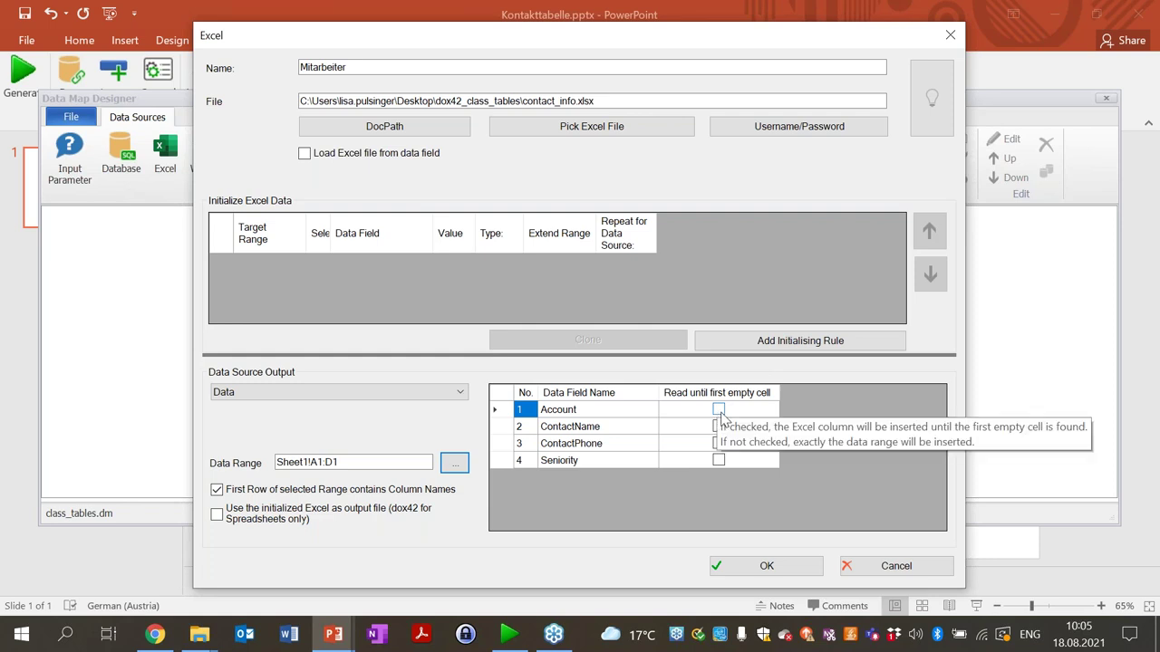
{"action": "left_click", "coordinate": [722, 410]}
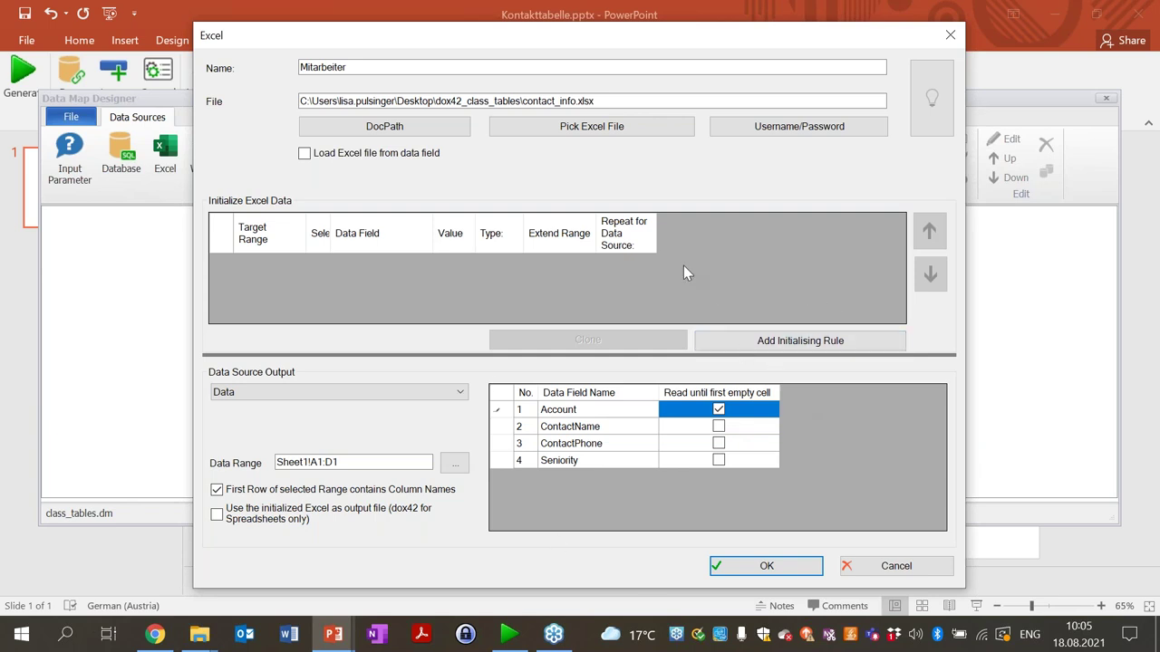
{"action": "left_click", "coordinate": [716, 411]}
{"action": "left_click", "coordinate": [757, 571]}
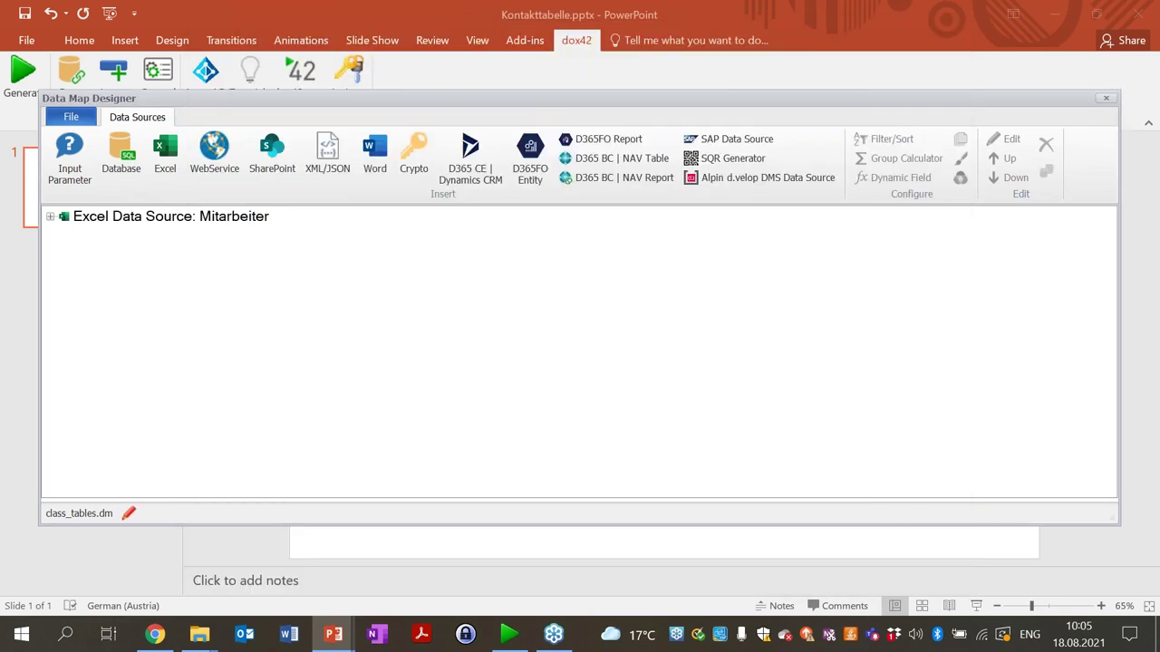
Step: Close the data map designer, keeping changes, and add a second slide titled Kontaktliste
{"action": "left_click", "coordinate": [1108, 99]}
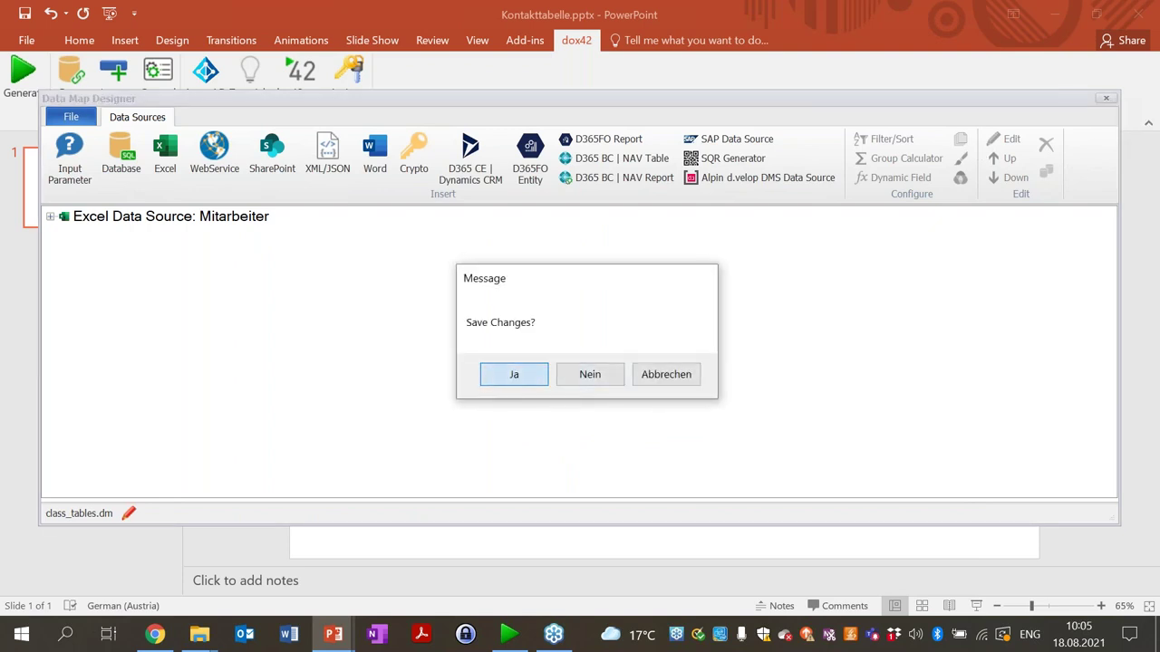
{"action": "left_click", "coordinate": [514, 374]}
{"action": "left_click", "coordinate": [134, 245]}
{"action": "key", "text": "Return"}
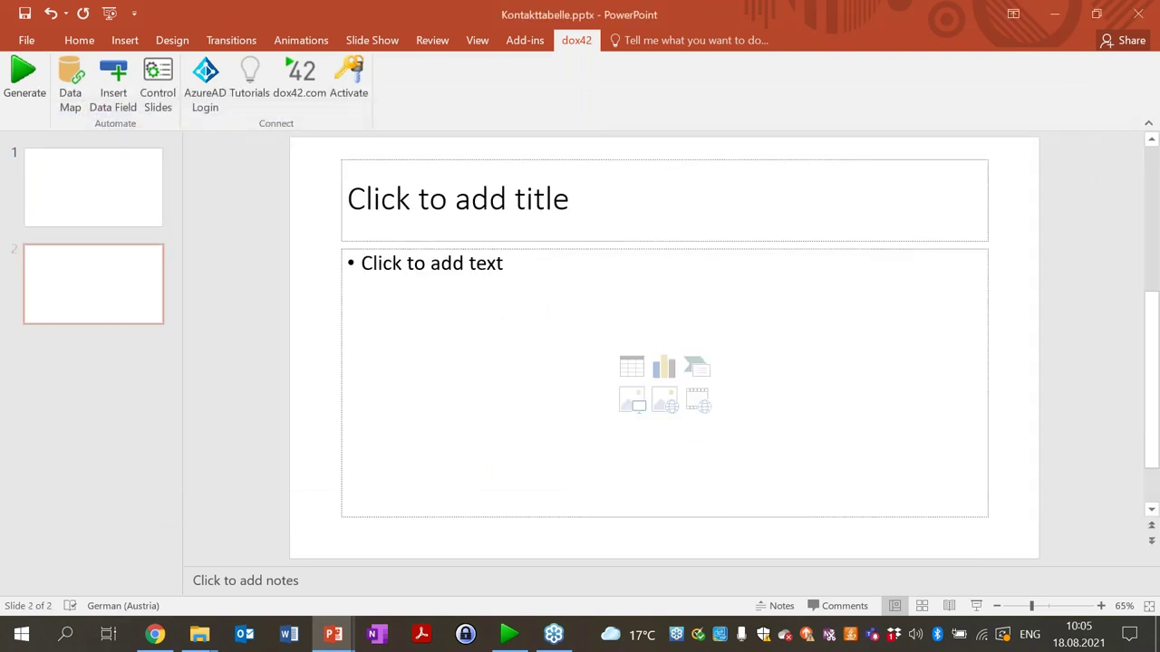
{"action": "left_click", "coordinate": [408, 196]}
{"action": "type", "text": "K"}
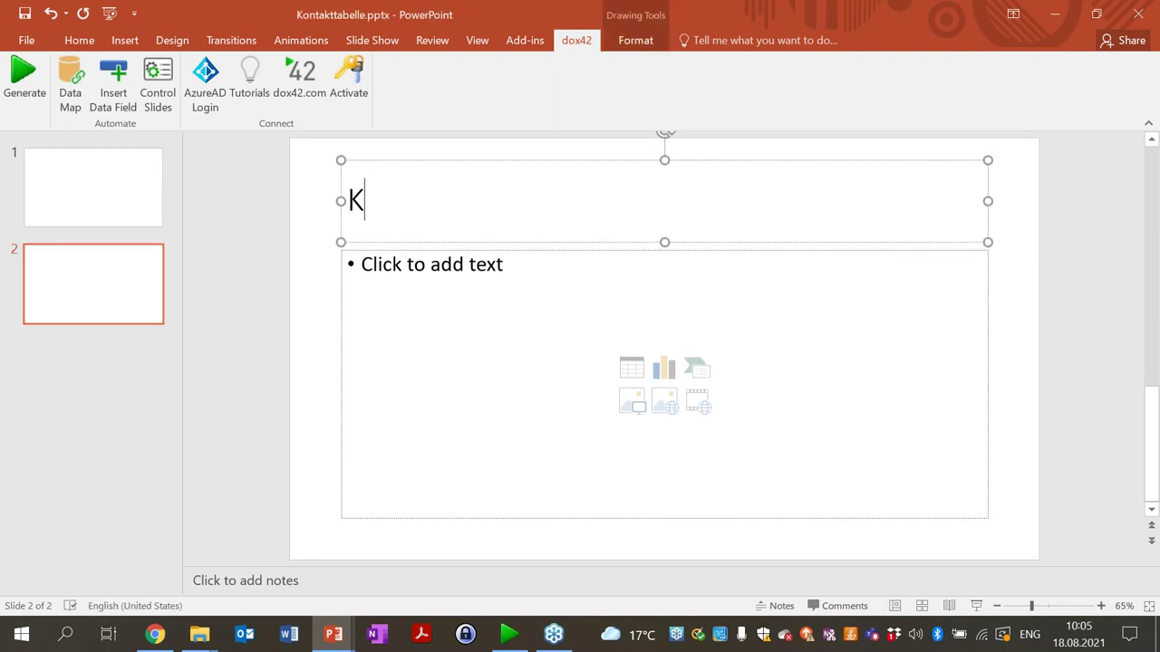
{"action": "type", "text": "ontaktliste"}
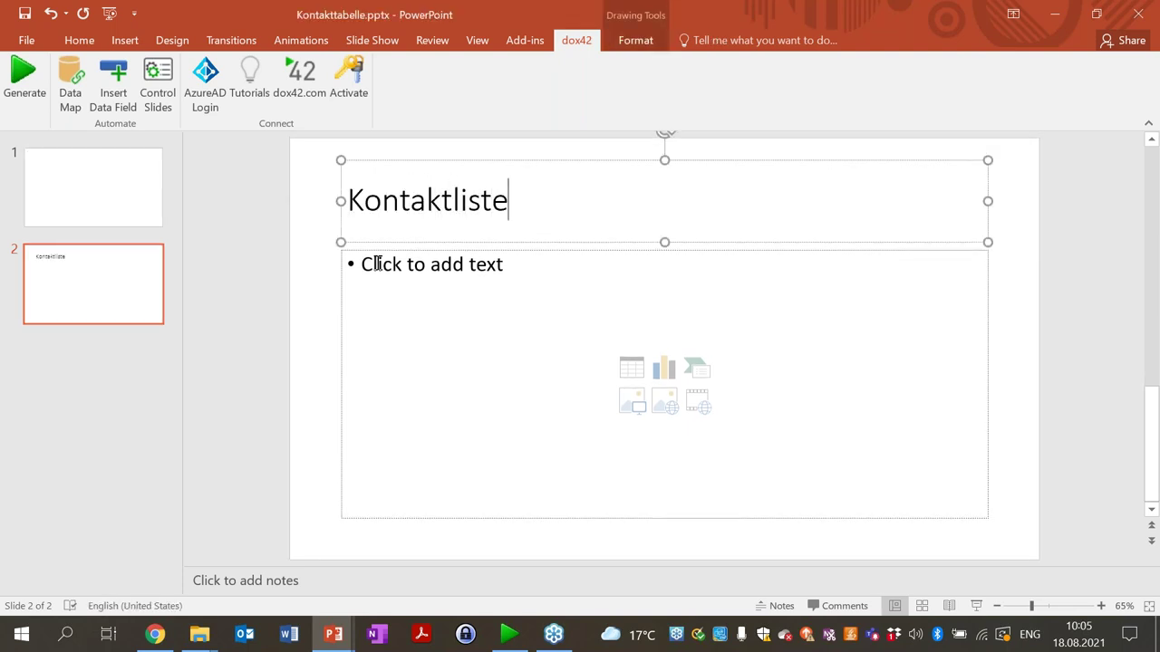
{"action": "left_click", "coordinate": [317, 336]}
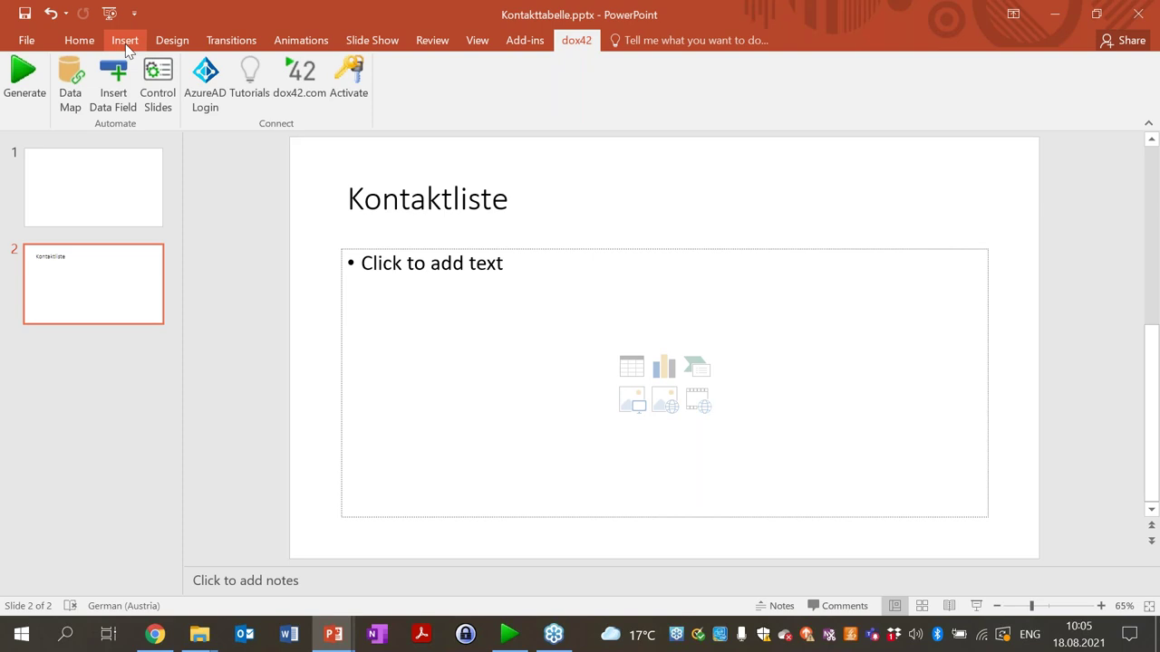
Step: Insert a three-column, two-row table and bring up dox42's data field list
{"action": "left_click", "coordinate": [126, 40]}
{"action": "left_click", "coordinate": [59, 115]}
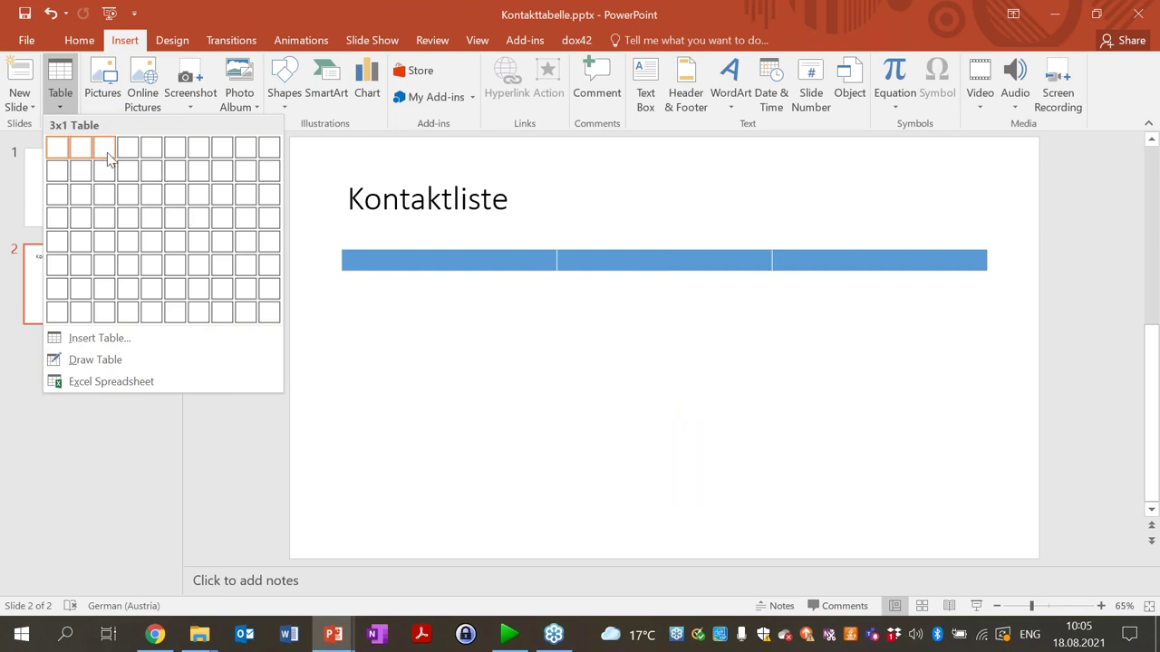
{"action": "left_click", "coordinate": [105, 176]}
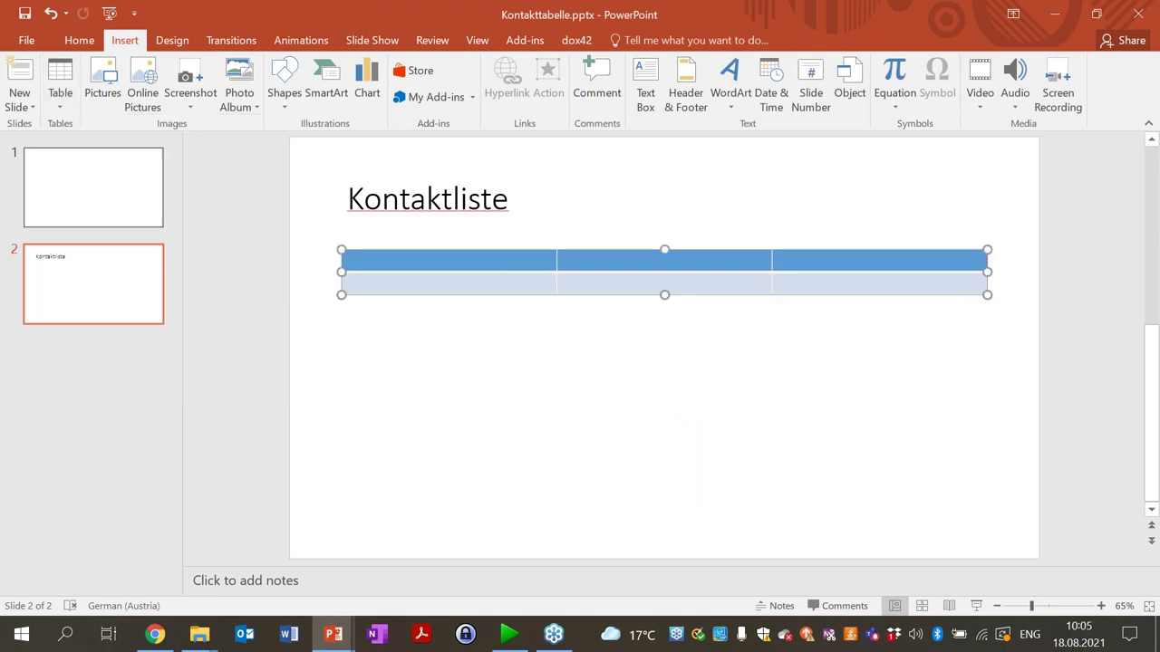
{"action": "left_click", "coordinate": [576, 40]}
{"action": "left_click", "coordinate": [117, 85]}
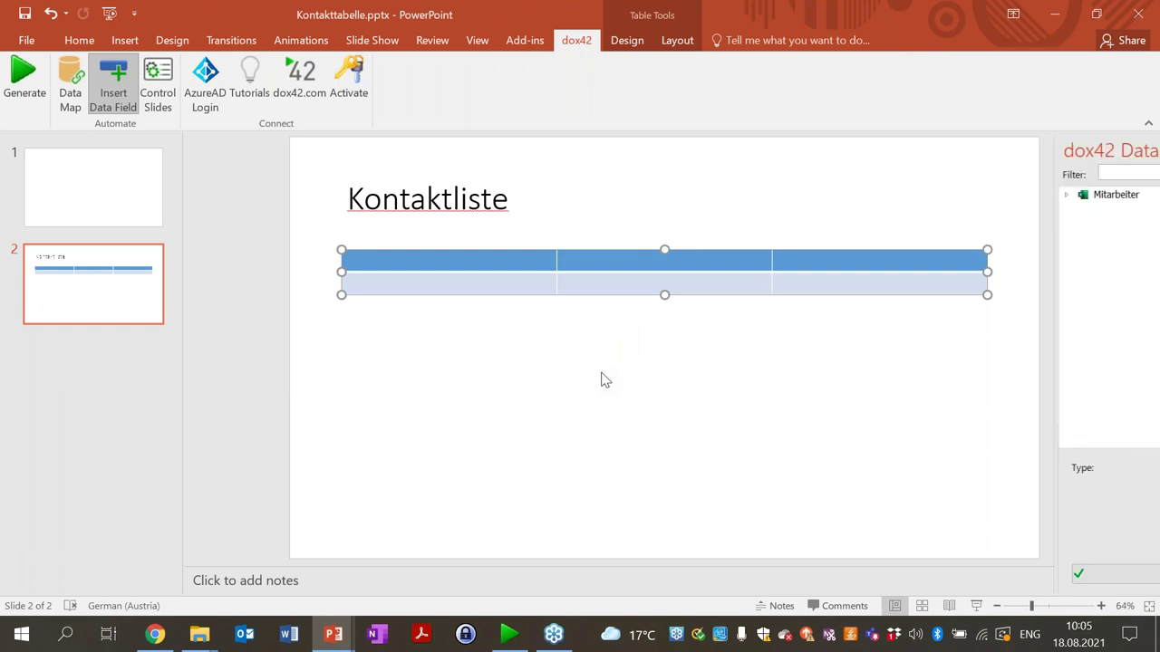
Step: Type the table headers Account, ContactName and Seniority into the first row
{"action": "left_click", "coordinate": [928, 197]}
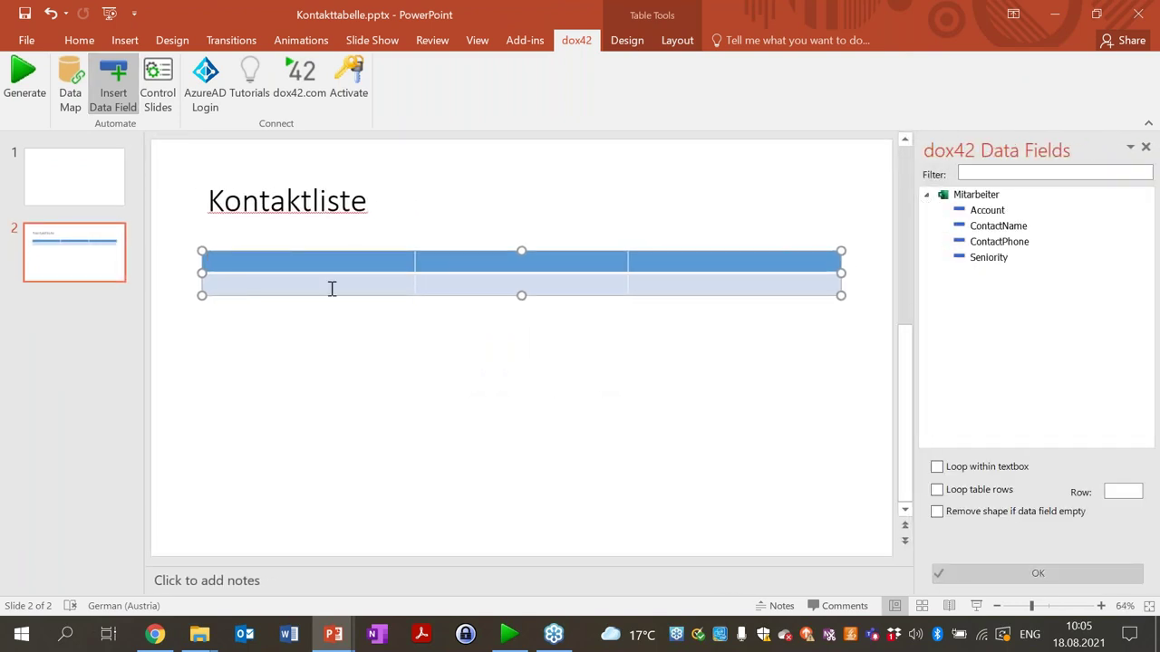
{"action": "type", "text": "Account"}
{"action": "type", "text": "onta"}
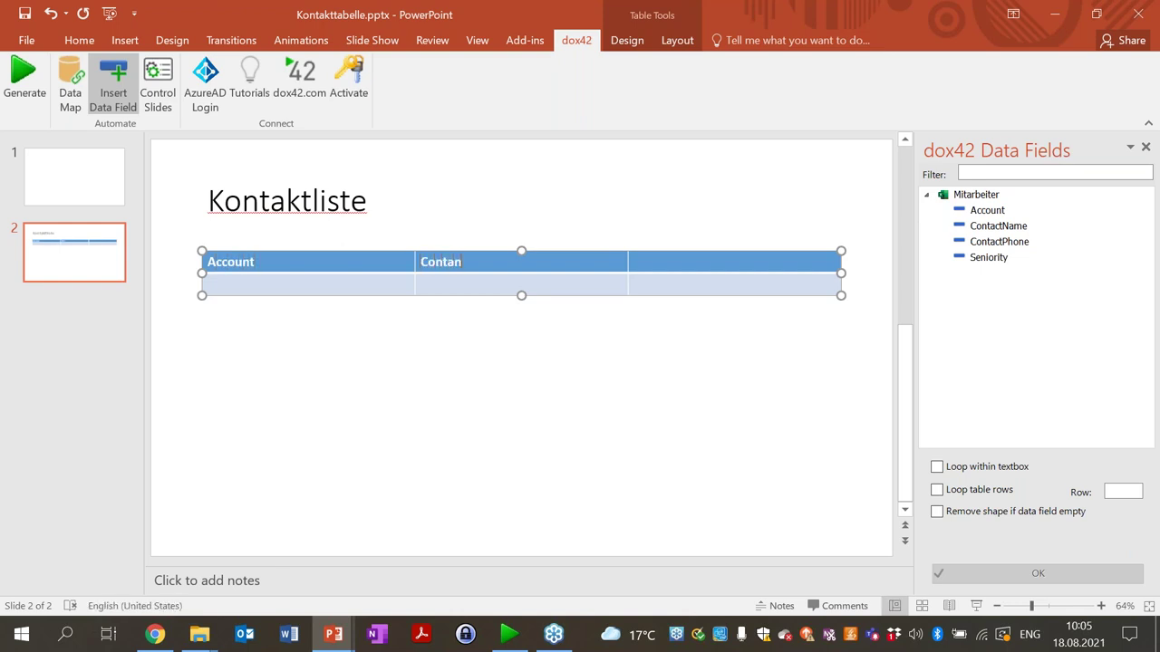
{"action": "type", "text": "Name"}
{"action": "key", "text": "Tab"}
{"action": "type", "text": "Sen"}
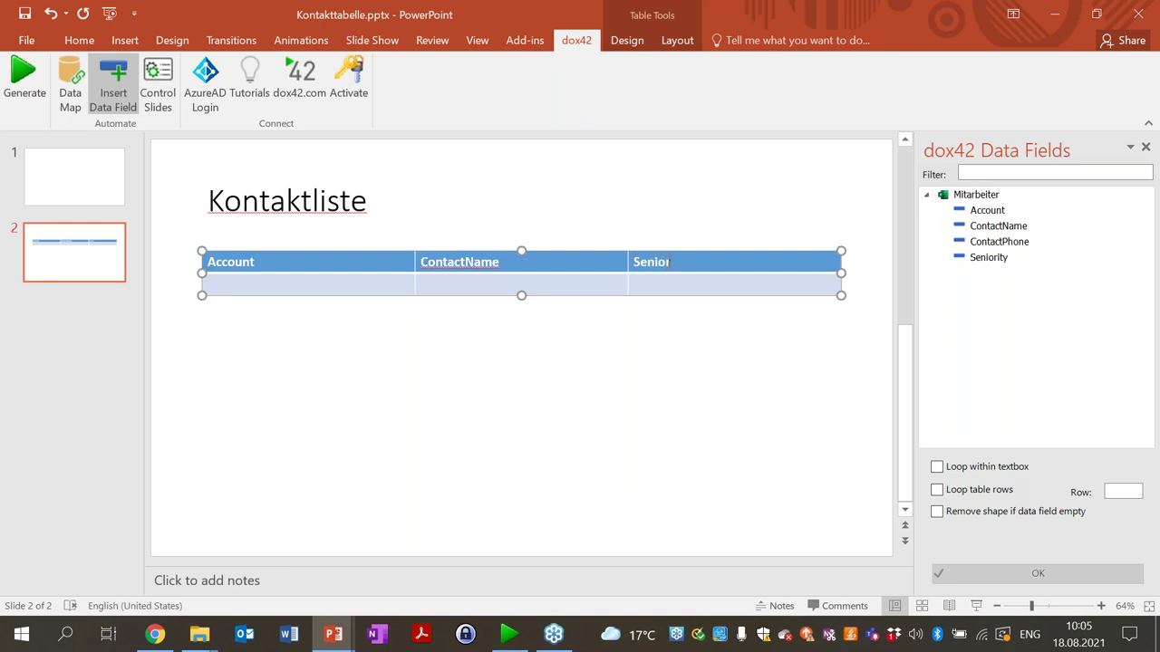
Step: Fill the second row with the Mitarbeiter fields Account, ContactName and Seniority
{"action": "left_click", "coordinate": [278, 288]}
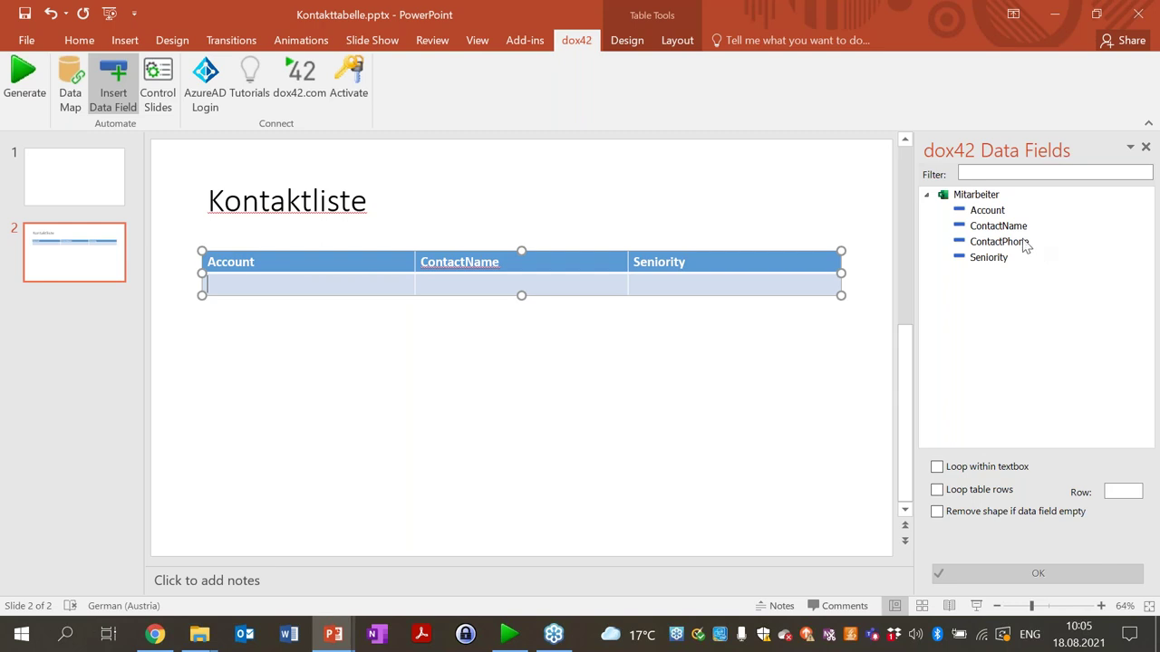
{"action": "double_click", "coordinate": [997, 214]}
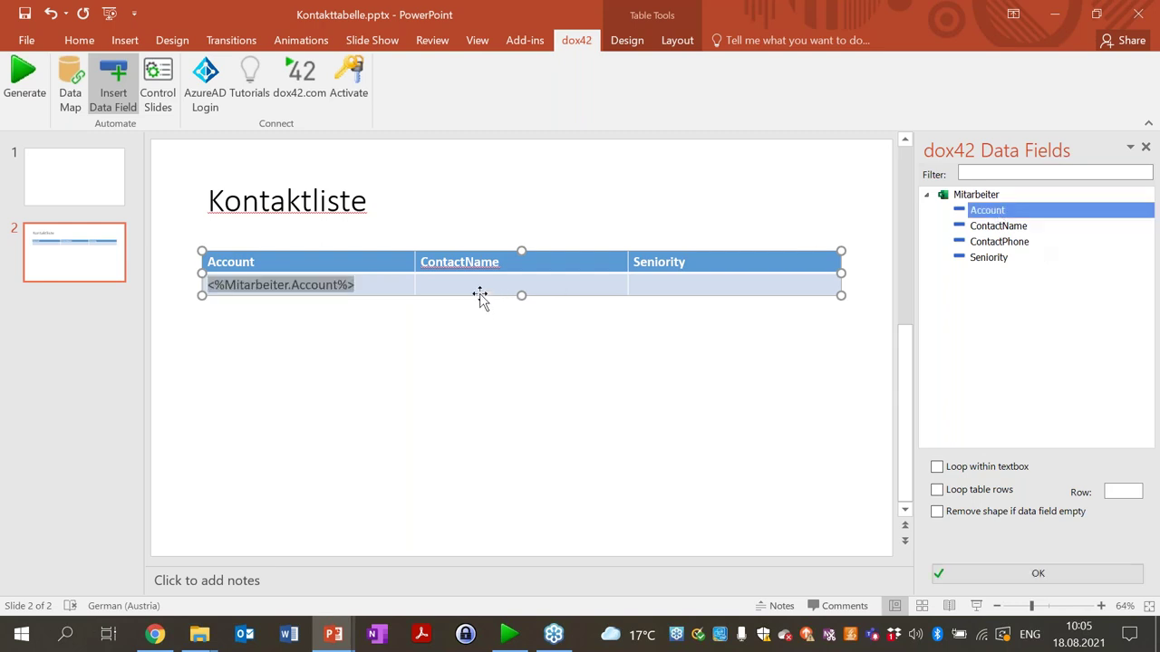
{"action": "left_click", "coordinate": [480, 288]}
{"action": "left_click", "coordinate": [1007, 228]}
{"action": "double_click", "coordinate": [1008, 229]}
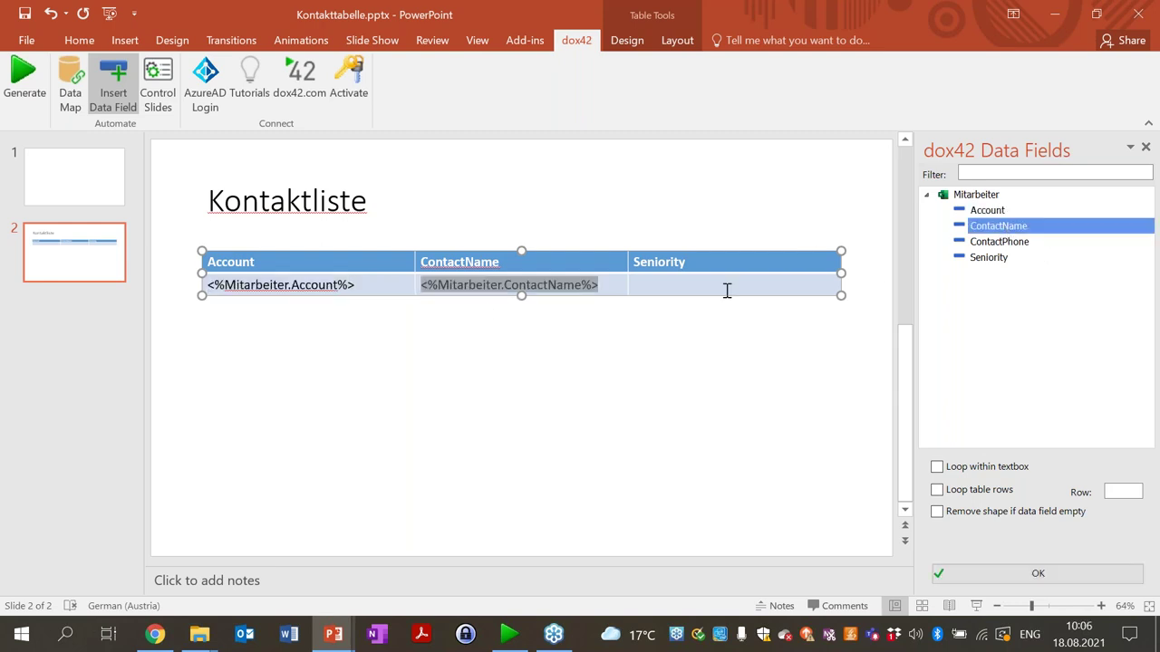
{"action": "left_click", "coordinate": [707, 288]}
{"action": "left_click", "coordinate": [985, 259]}
{"action": "double_click", "coordinate": [986, 259]}
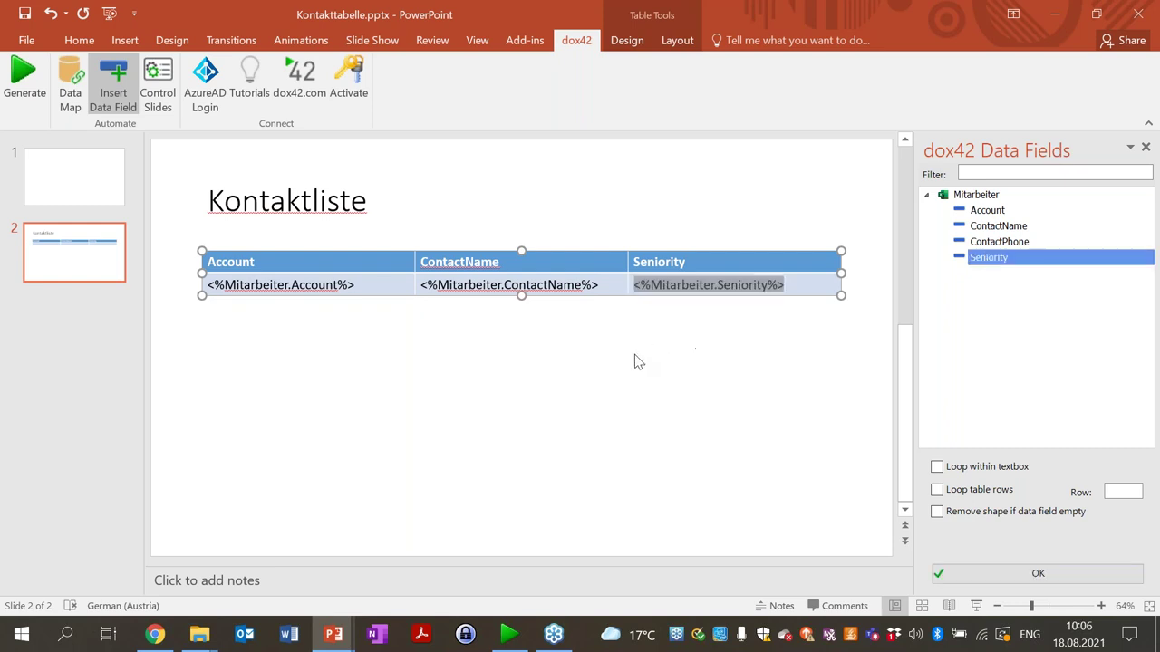
{"action": "left_click", "coordinate": [634, 355]}
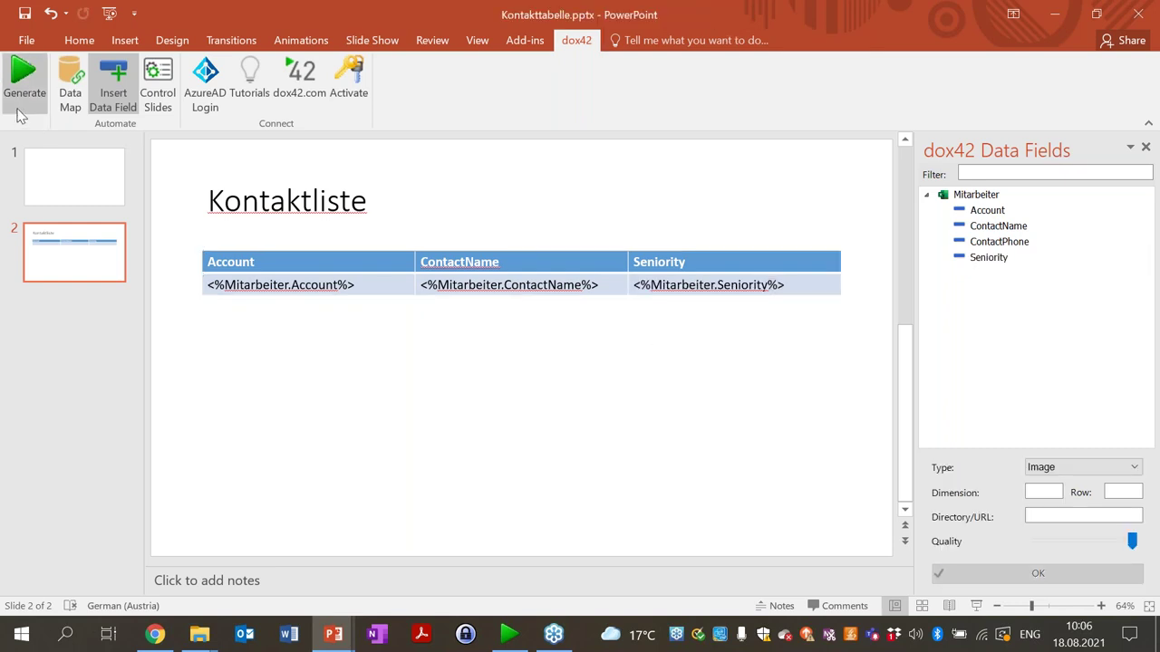
Step: Delete the blank first slide, then save the template and generate the document with dox42
{"action": "left_click", "coordinate": [102, 198]}
{"action": "key", "text": "Delete"}
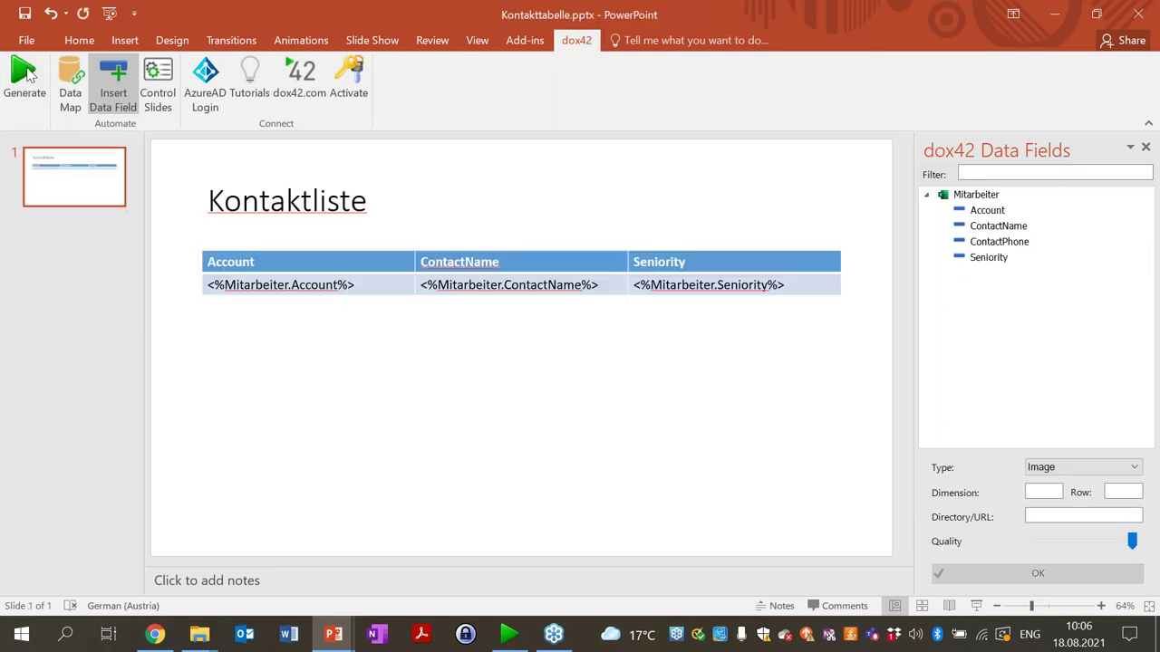
{"action": "left_click", "coordinate": [24, 77]}
{"action": "left_click", "coordinate": [609, 375]}
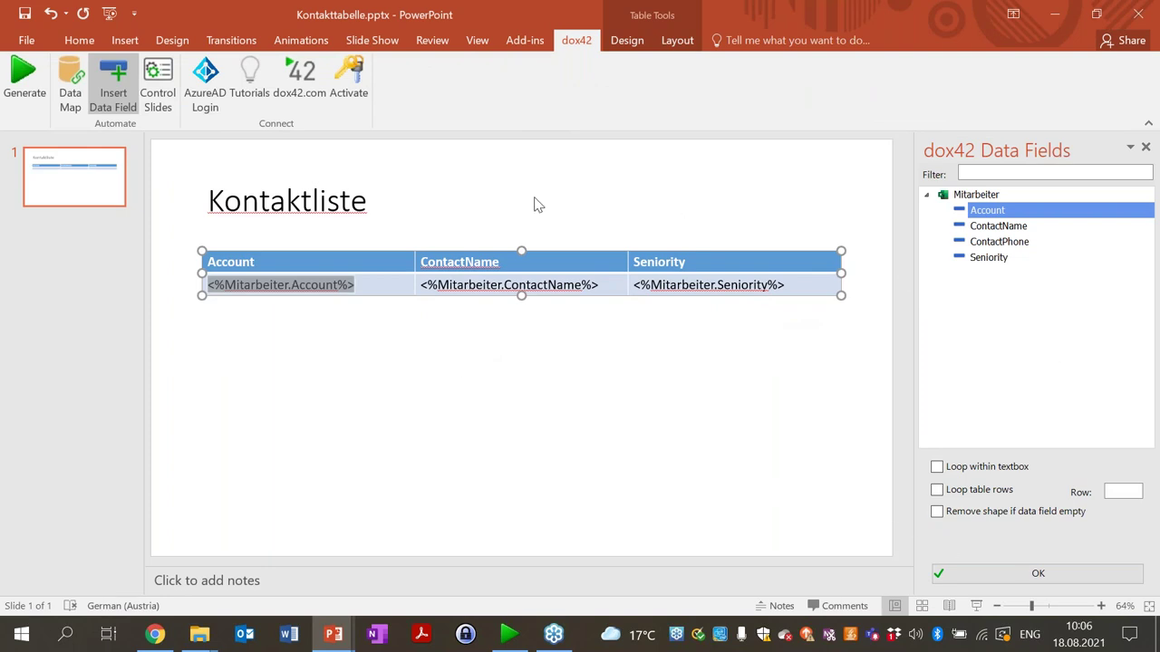
Step: Set the Account and ContactName fields to loop within their text boxes
{"action": "left_click", "coordinate": [998, 470]}
{"action": "left_click", "coordinate": [1003, 573]}
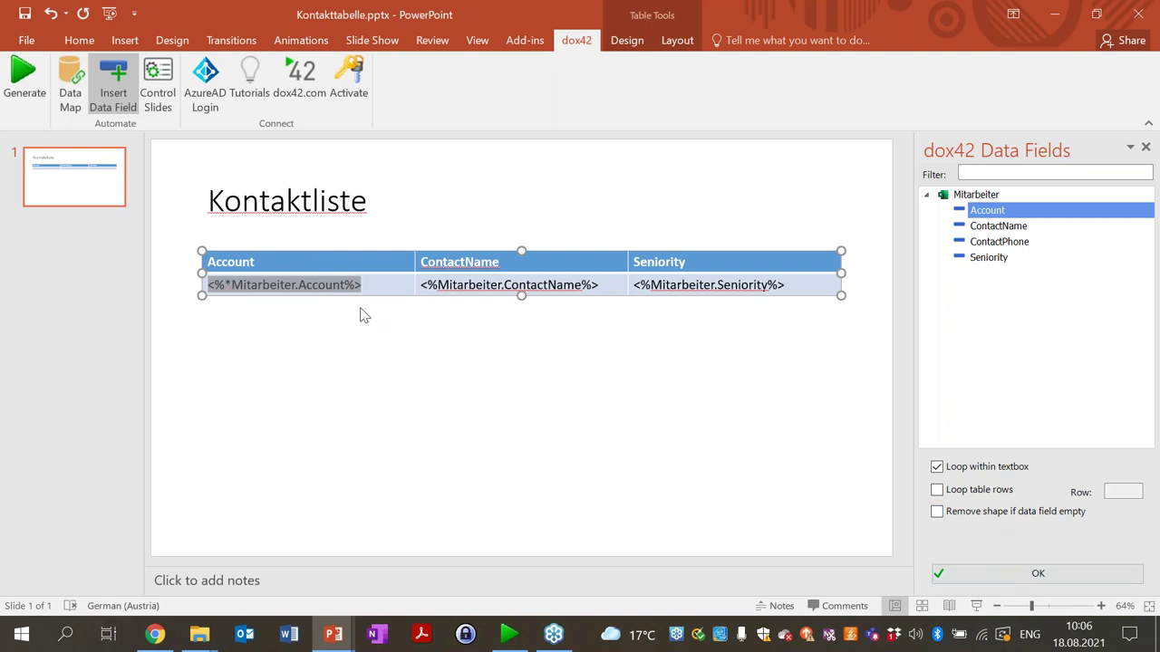
{"action": "left_click", "coordinate": [307, 305]}
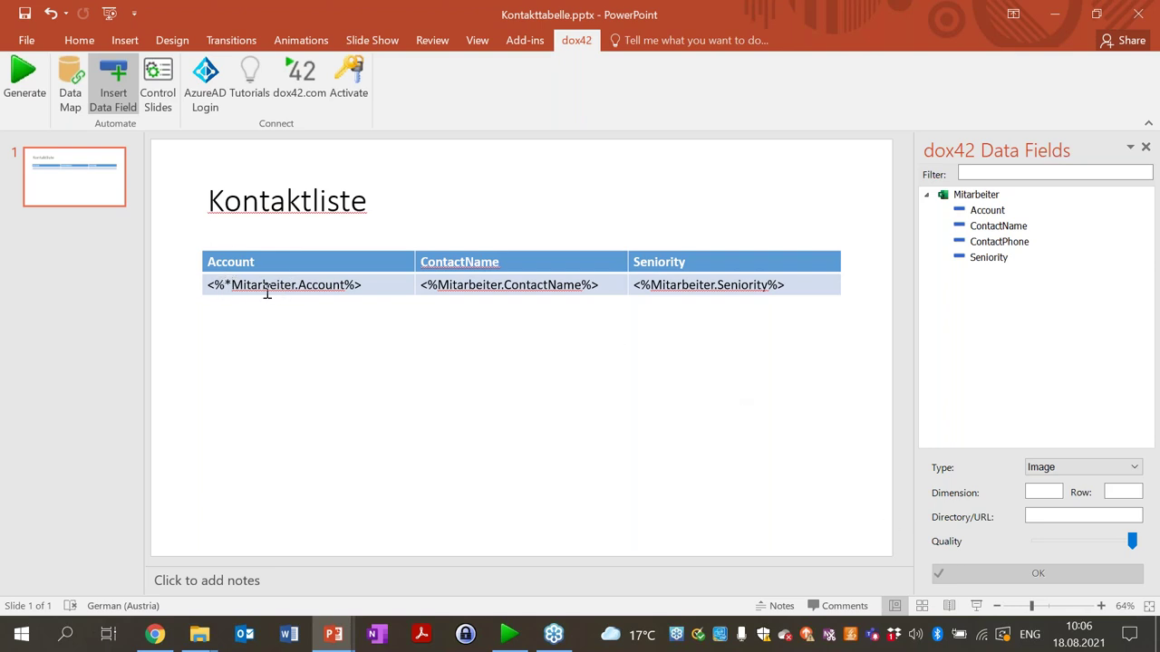
{"action": "left_click", "coordinate": [266, 292]}
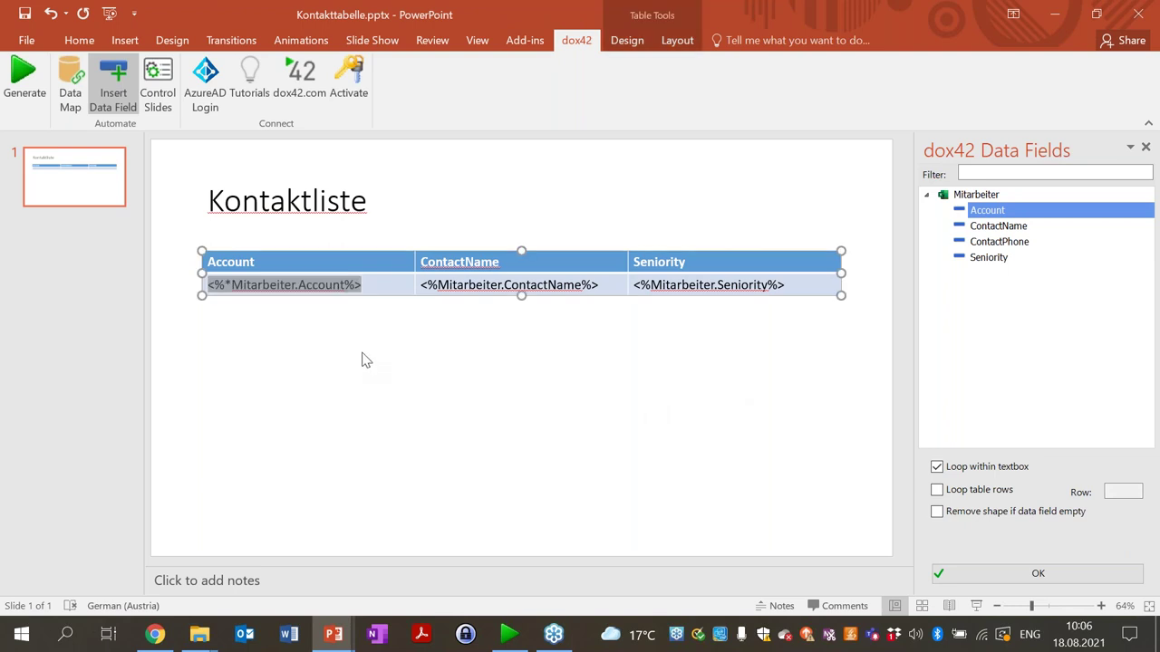
{"action": "left_click", "coordinate": [469, 284]}
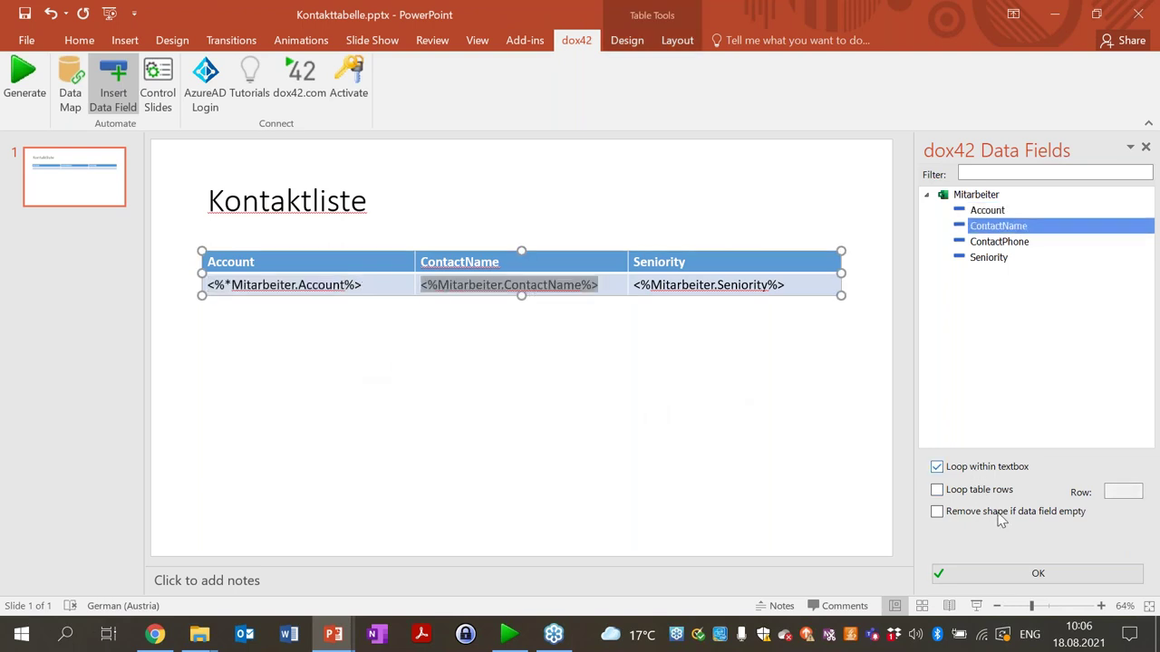
{"action": "left_click", "coordinate": [1004, 580]}
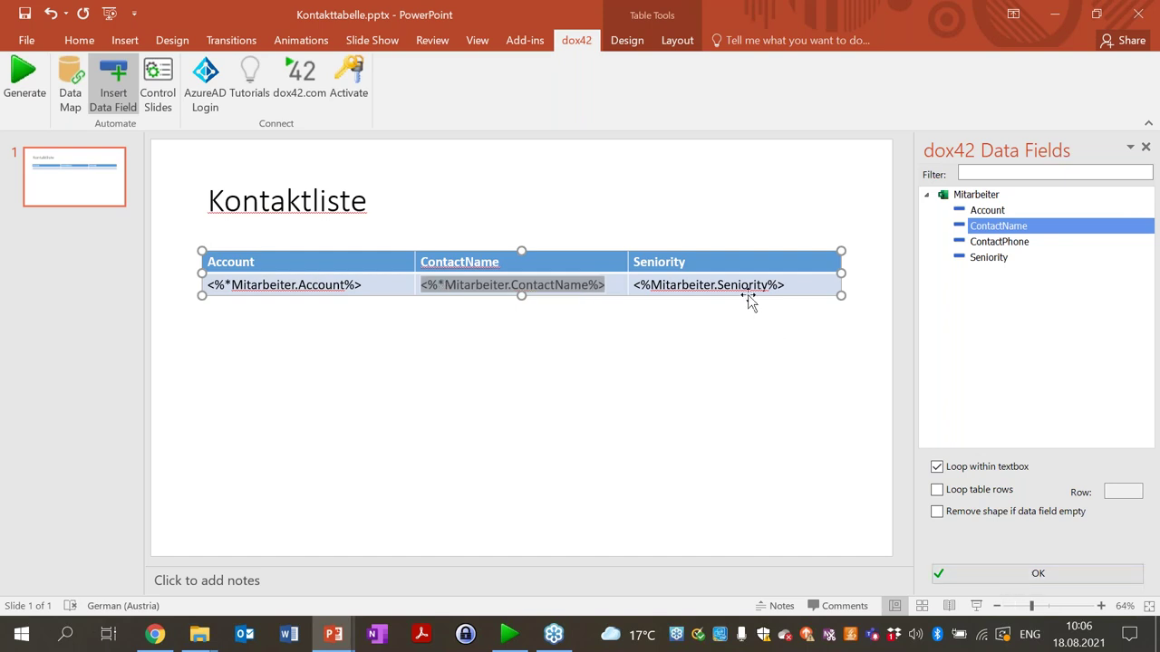
Step: Make the Seniority field loop within its text box too, then start generating
{"action": "left_click", "coordinate": [718, 282]}
{"action": "left_click", "coordinate": [997, 576]}
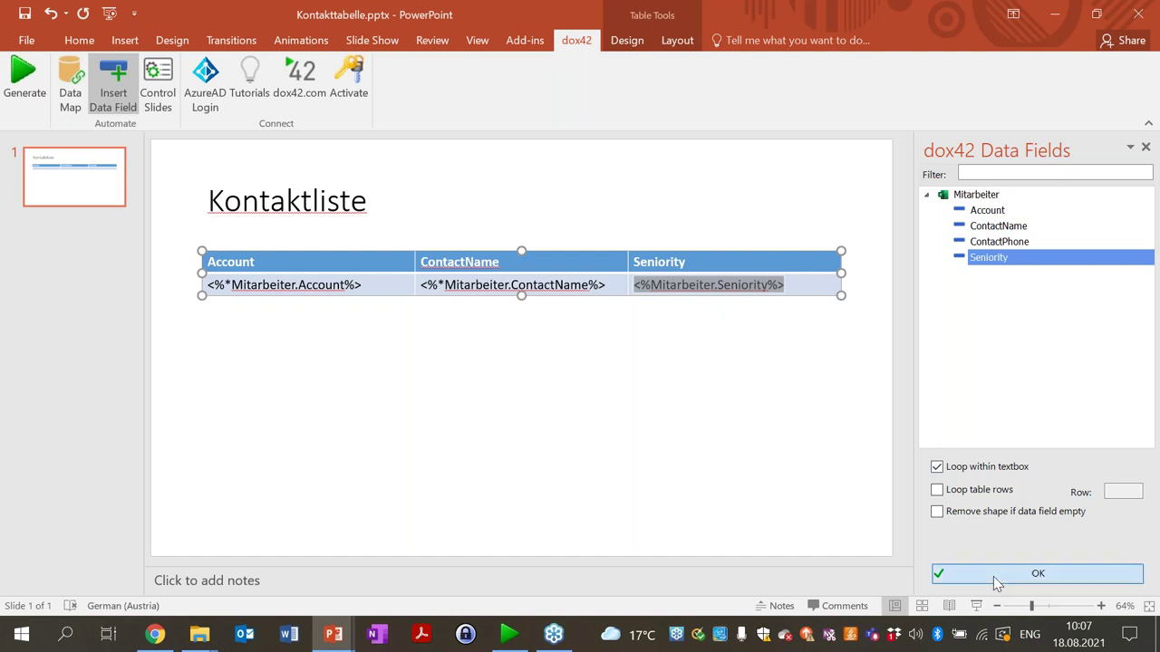
{"action": "left_click", "coordinate": [580, 372]}
{"action": "left_click", "coordinate": [37, 97]}
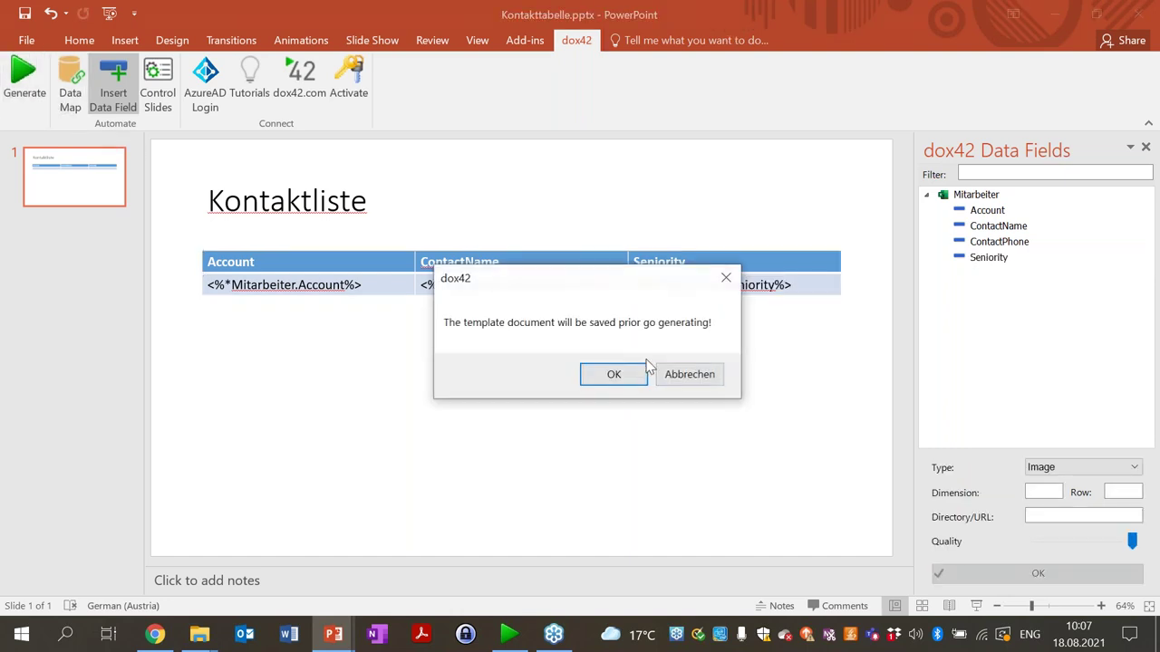
Step: Confirm saving, review Presentation2 with its seven generated contacts, and close it
{"action": "left_click", "coordinate": [613, 374]}
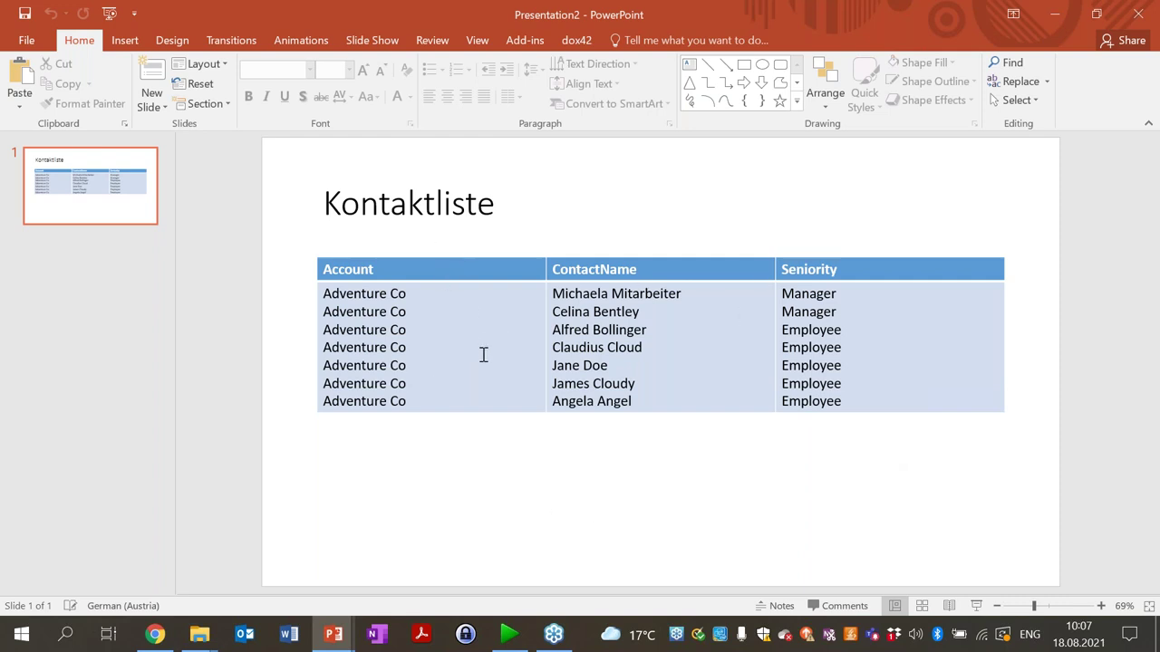
{"action": "left_click", "coordinate": [1129, 24]}
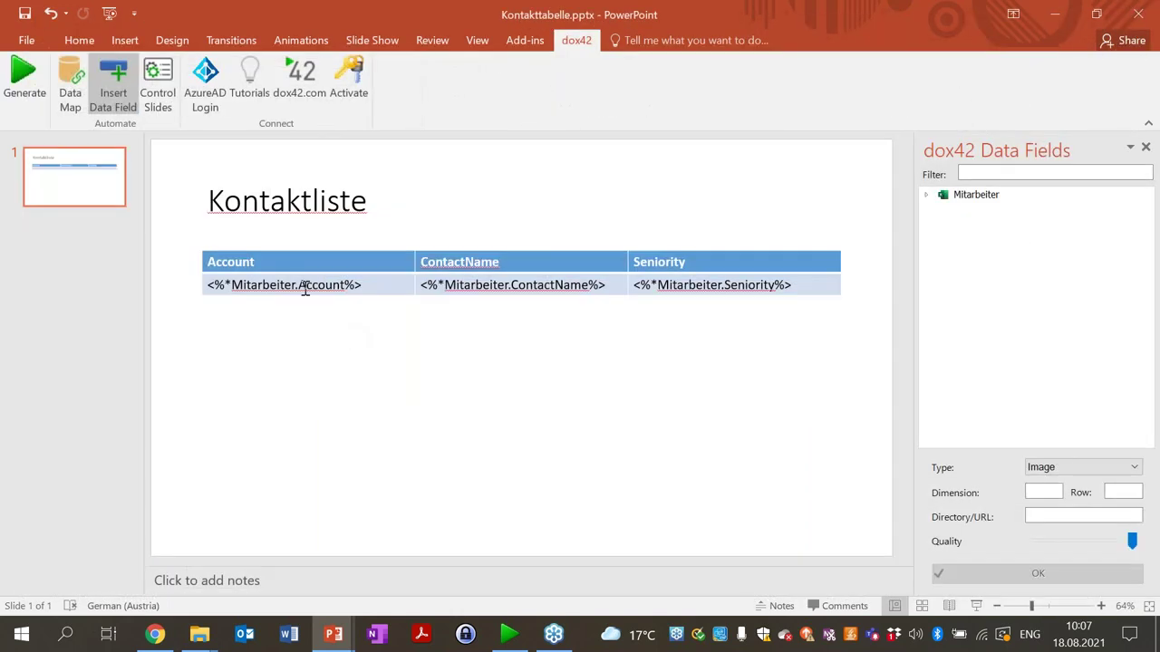
Step: Duplicate the Kontaktliste table and place the copy below the original
{"action": "left_click", "coordinate": [303, 287]}
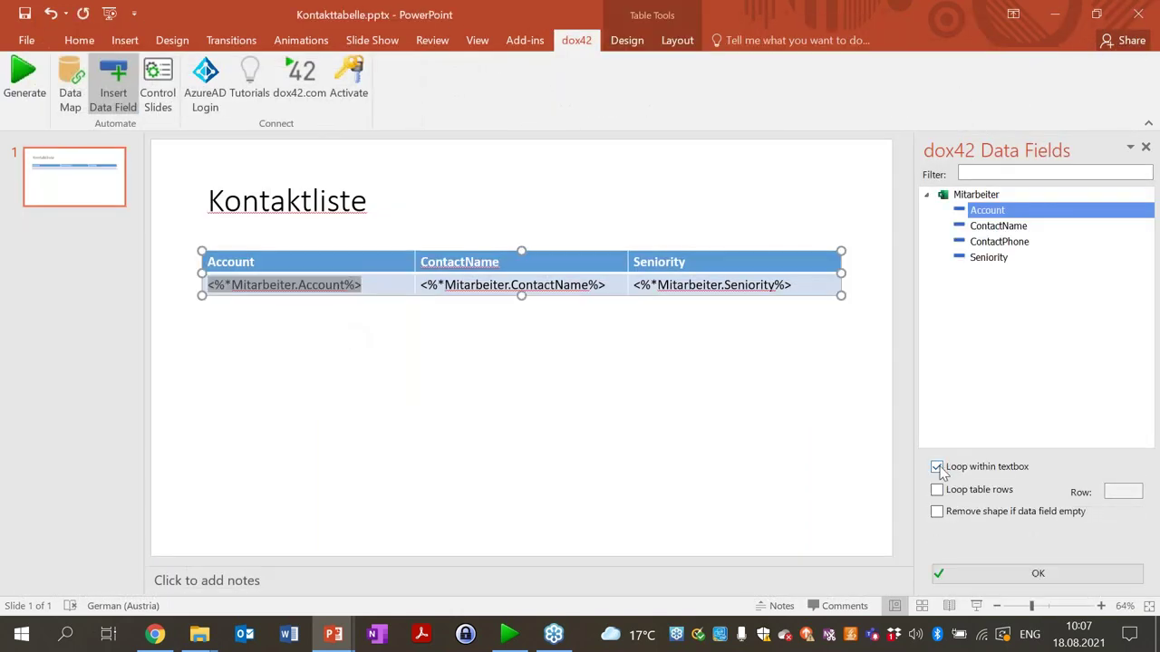
{"action": "left_click", "coordinate": [604, 435]}
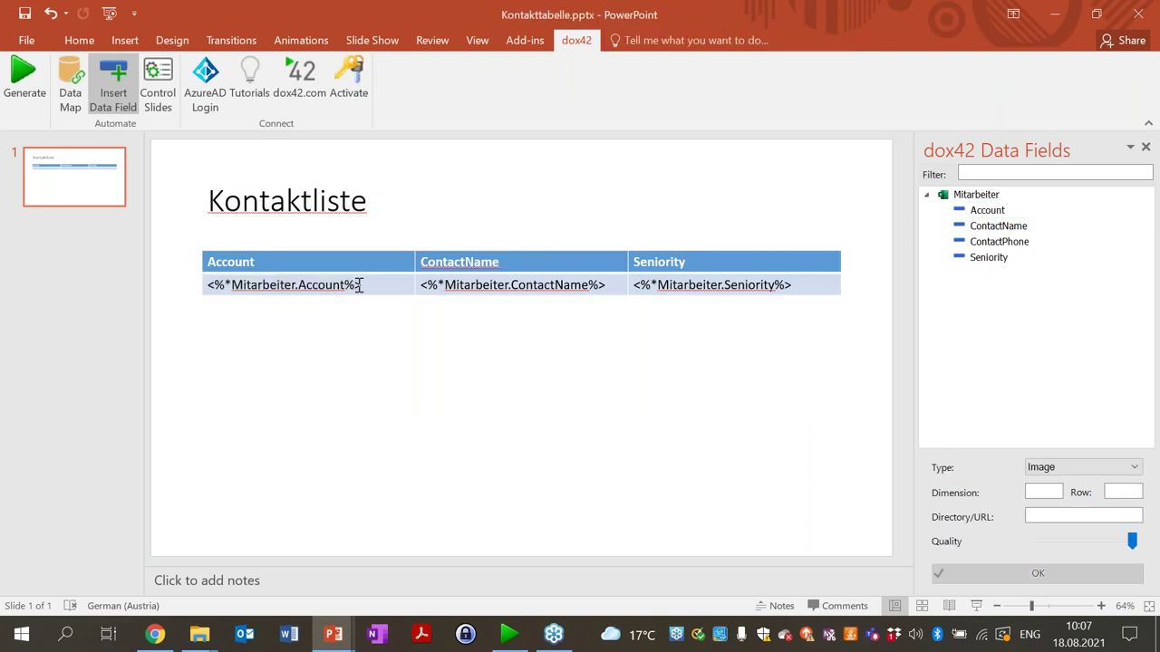
{"action": "left_click", "coordinate": [276, 288]}
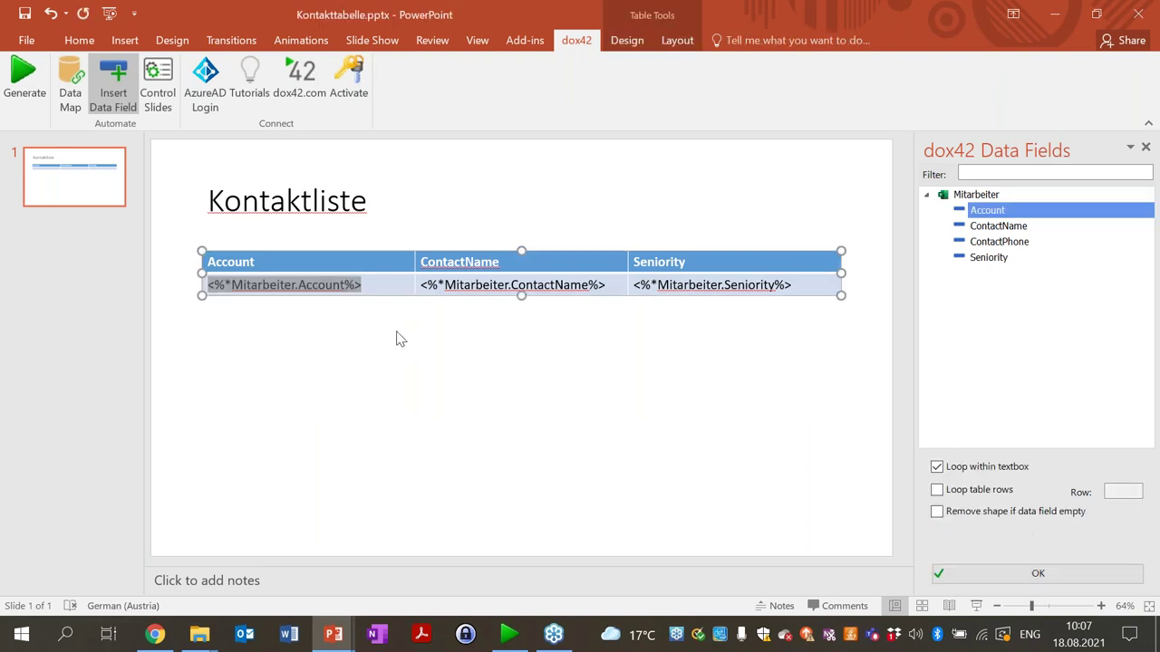
{"action": "left_click", "coordinate": [373, 371]}
{"action": "left_click", "coordinate": [270, 260]}
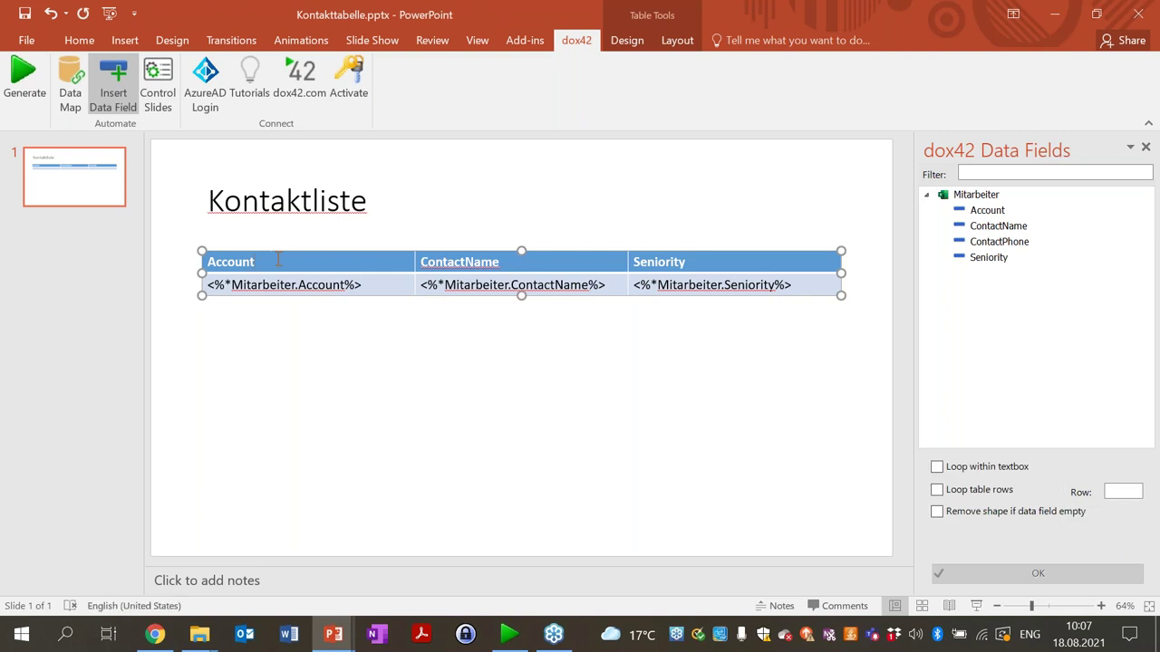
{"action": "key", "text": "ctrl+c"}
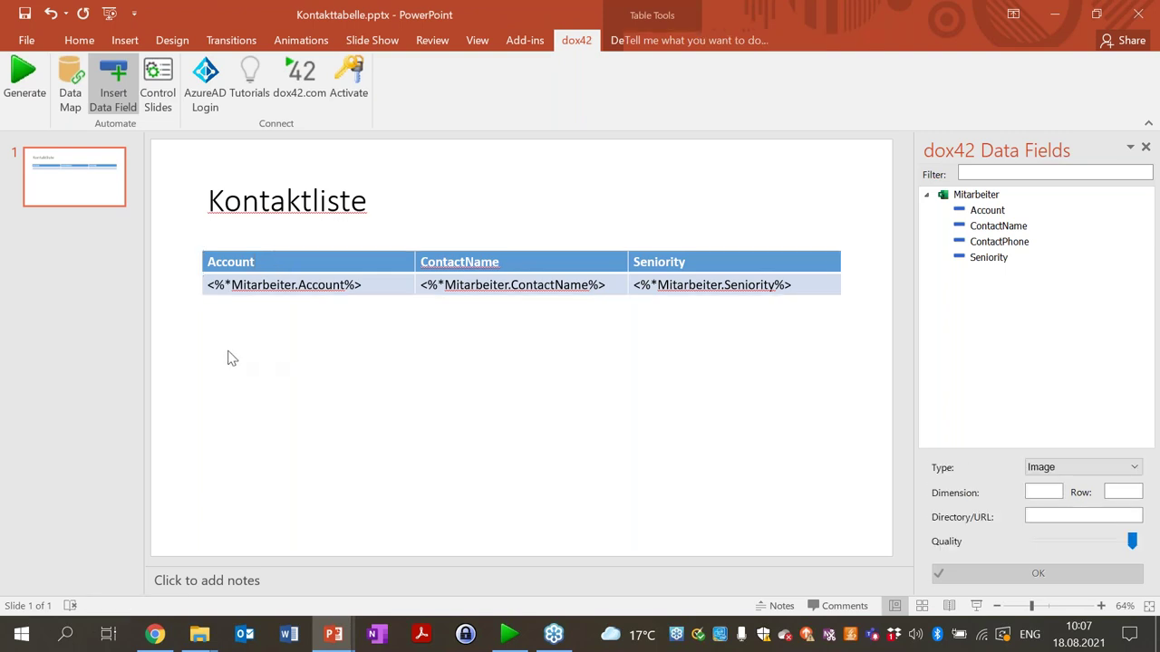
{"action": "key", "text": "ctrl+v"}
{"action": "left_click_drag", "start_coordinate": [357, 303], "coordinate": [341, 435]}
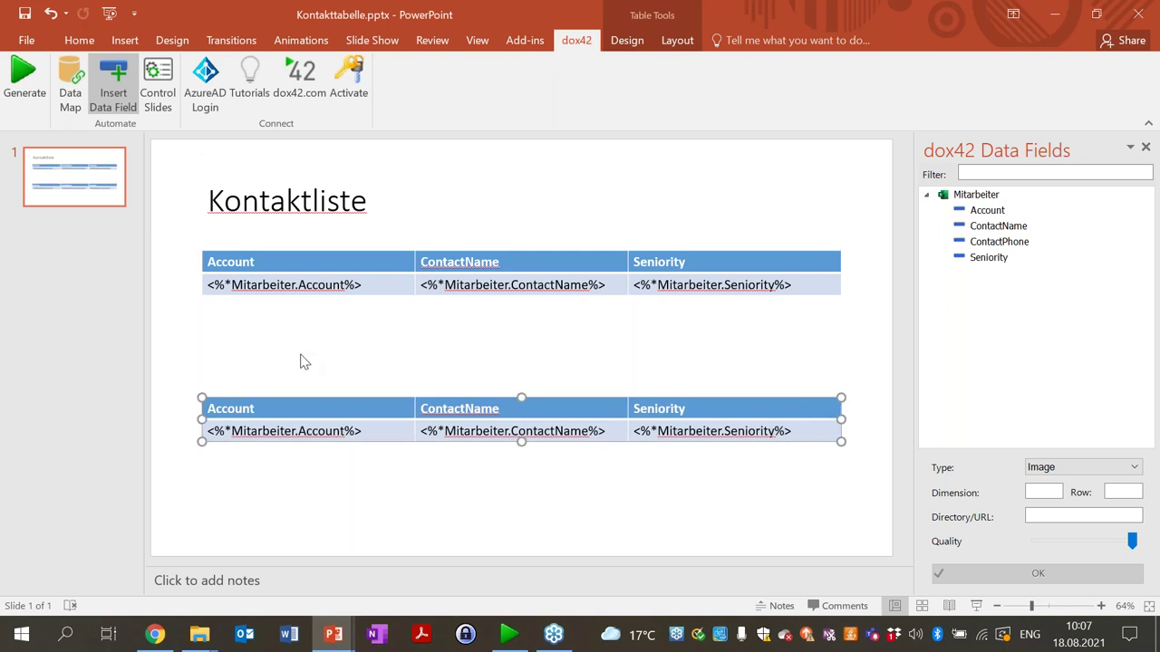
Step: Change the slide title to 'Kontaktliste – in Textbox wiederholt'
{"action": "left_click", "coordinate": [368, 210]}
{"action": "type", "text": "- in Textbloc"}
{"action": "key", "text": "BackSpace"}
{"action": "key", "text": "BackSpace"}
{"action": "key", "text": "BackSpace"}
{"action": "key", "text": "BackSpace"}
{"action": "type", "text": "box wiederholt"}
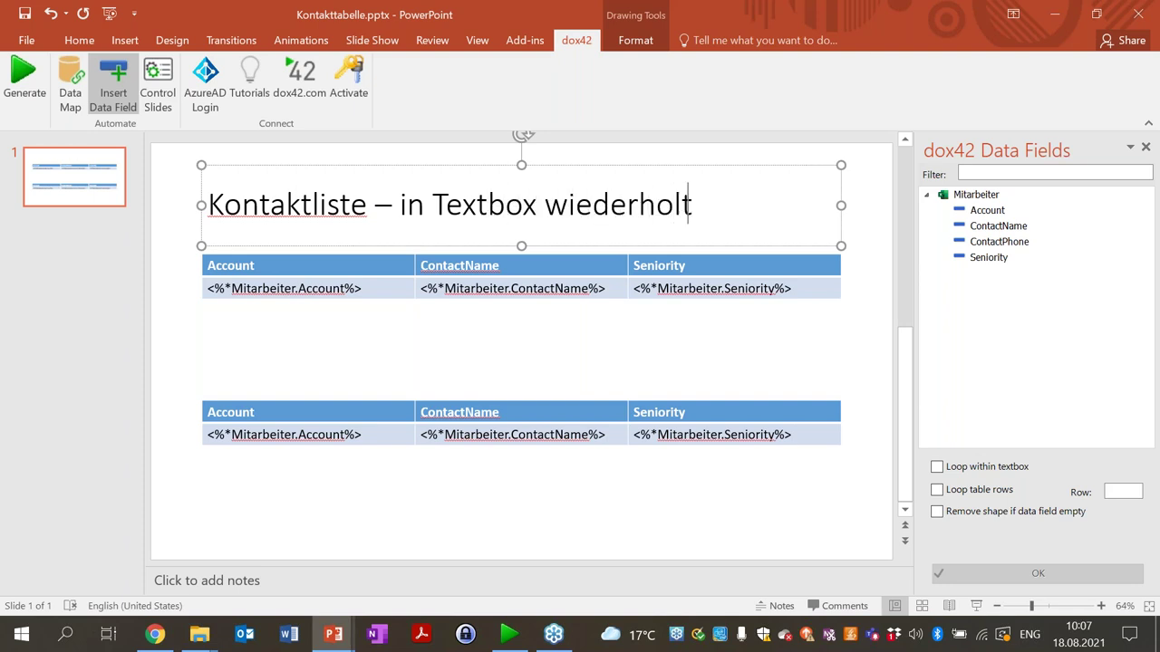
Step: Copy the title below the first table as 'Kontaktliste – mit Row' and pick the lower Account field
{"action": "mouse_move", "coordinate": [624, 248]}
{"action": "left_mouse_down"}
{"action": "mouse_move", "coordinate": [643, 340]}
{"action": "mouse_move", "coordinate": [632, 389]}
{"action": "left_mouse_up"}
{"action": "left_click", "coordinate": [610, 343]}
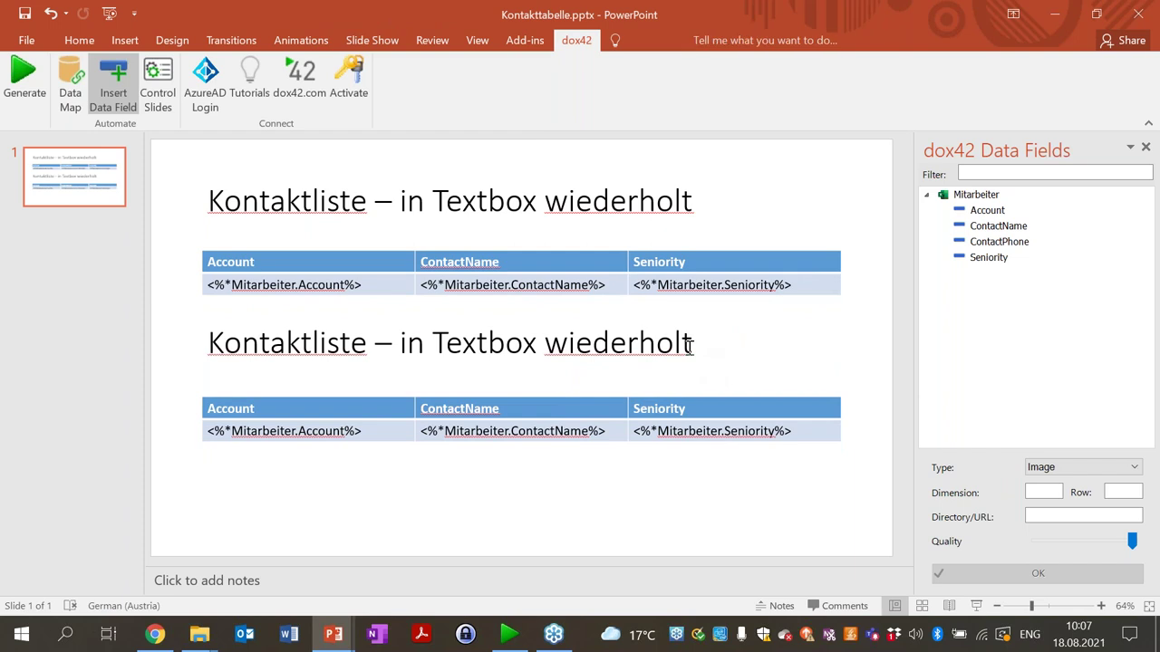
{"action": "left_click_drag", "start_coordinate": [696, 344], "coordinate": [412, 349]}
{"action": "type", "text": "mit Row"}
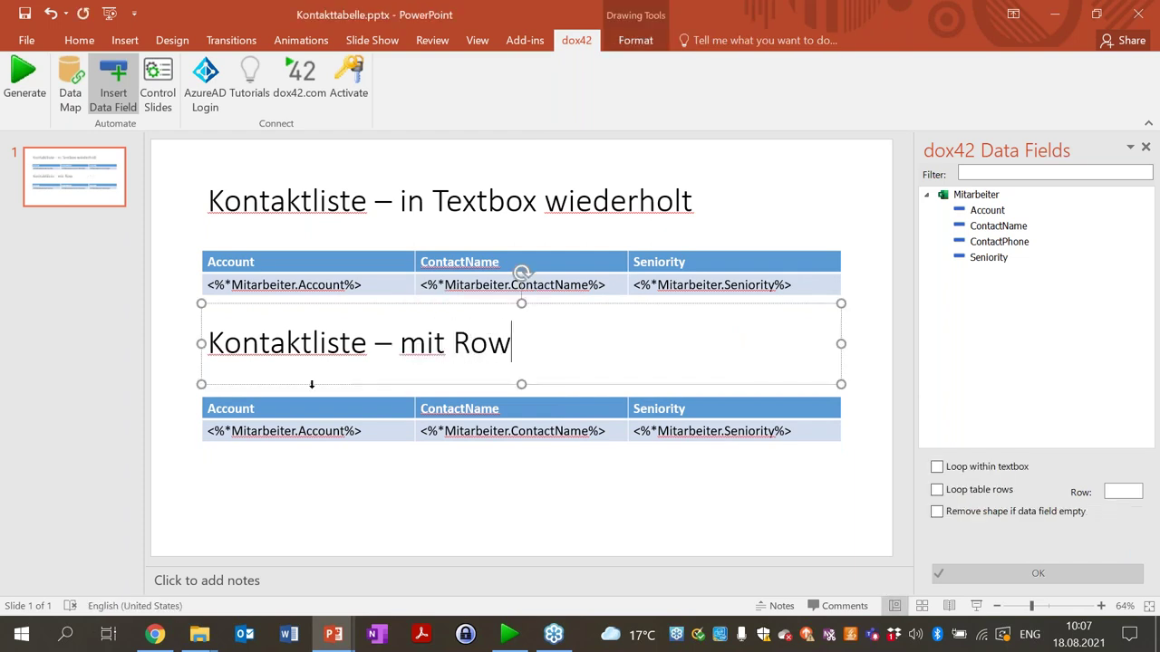
{"action": "left_click_drag", "start_coordinate": [368, 437], "coordinate": [371, 444]}
{"action": "left_click", "coordinate": [315, 438]}
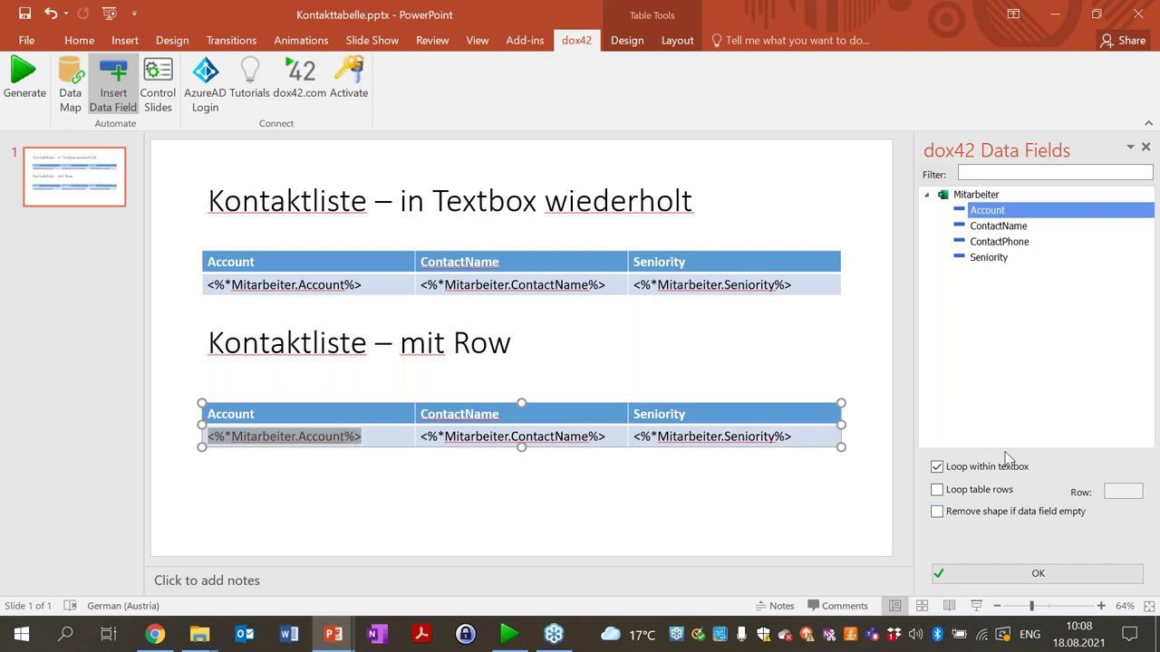
Step: Switch the lower table's Account and ContactName fields from looping to fixed row 1
{"action": "left_click", "coordinate": [997, 471]}
{"action": "left_click", "coordinate": [1123, 492]}
{"action": "type", "text": "1"}
{"action": "left_click", "coordinate": [1024, 576]}
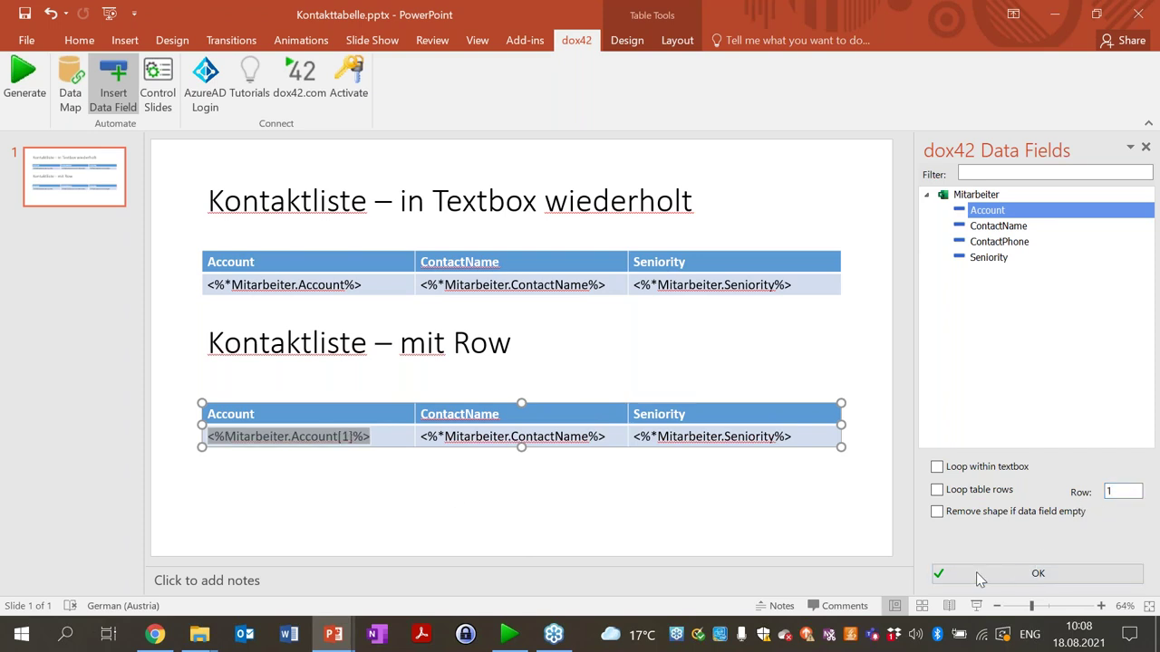
{"action": "left_click", "coordinate": [358, 484]}
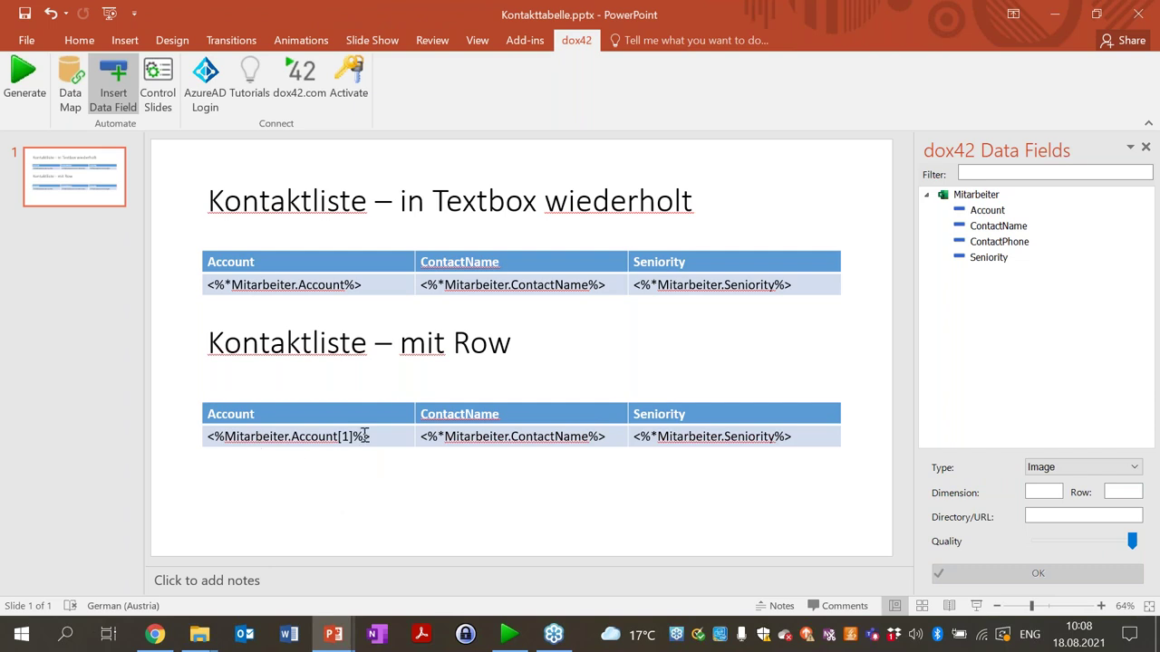
{"action": "left_click", "coordinate": [481, 439]}
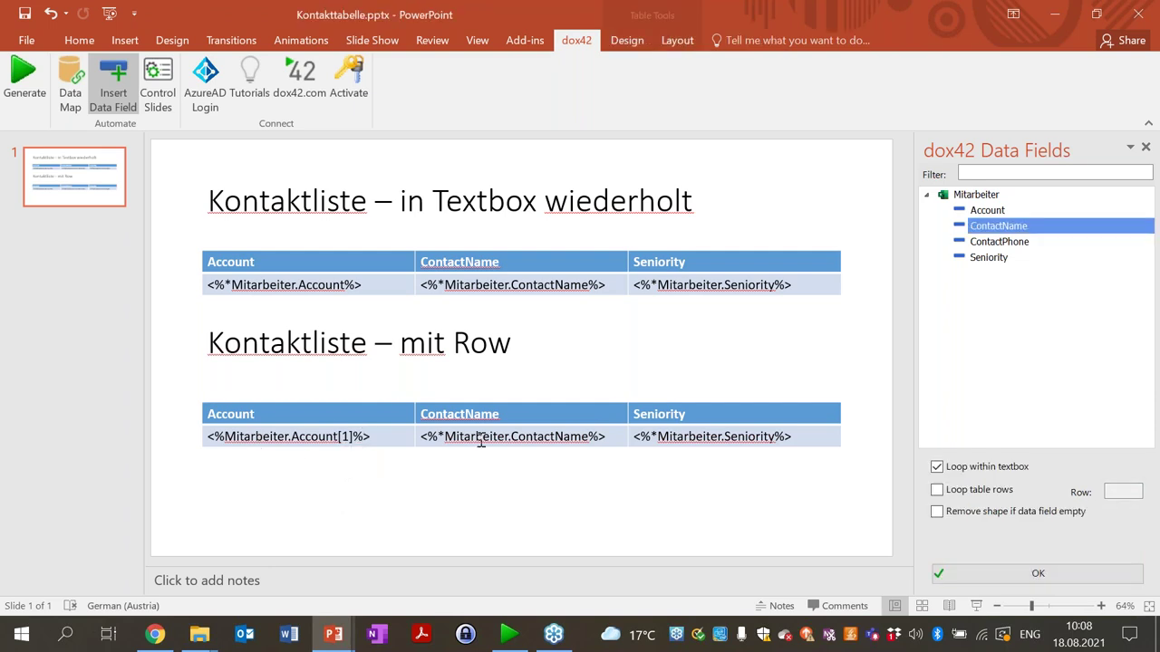
{"action": "type", "text": "1"}
{"action": "left_click", "coordinate": [1087, 571]}
Step: Set the Seniority field to fixed row 1 and bring up the table's insert options
{"action": "left_click", "coordinate": [733, 438]}
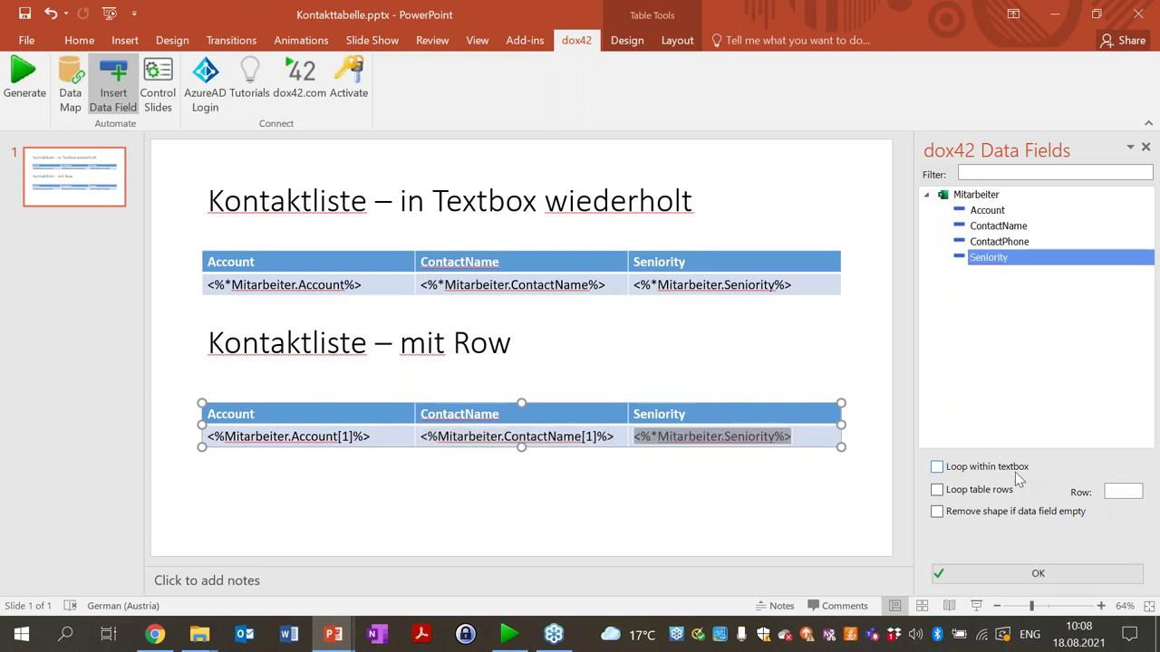
{"action": "left_click", "coordinate": [1121, 491]}
{"action": "type", "text": "1"}
{"action": "left_click", "coordinate": [1056, 573]}
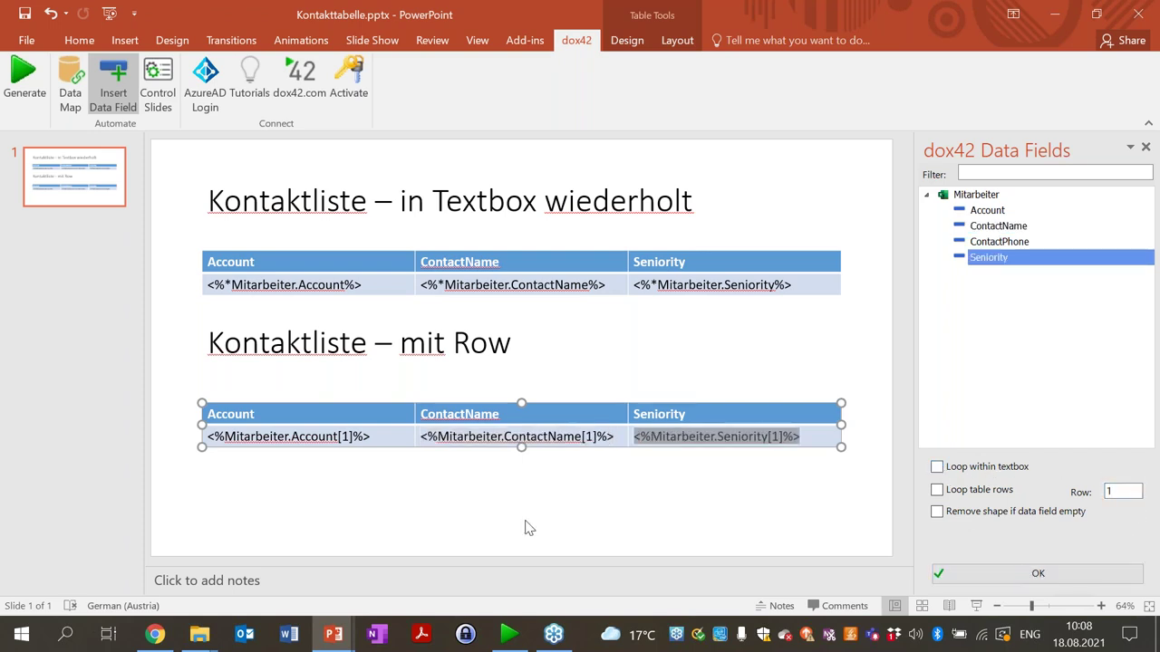
{"action": "left_click", "coordinate": [531, 522]}
{"action": "left_click", "coordinate": [815, 439]}
{"action": "left_click", "coordinate": [392, 437]}
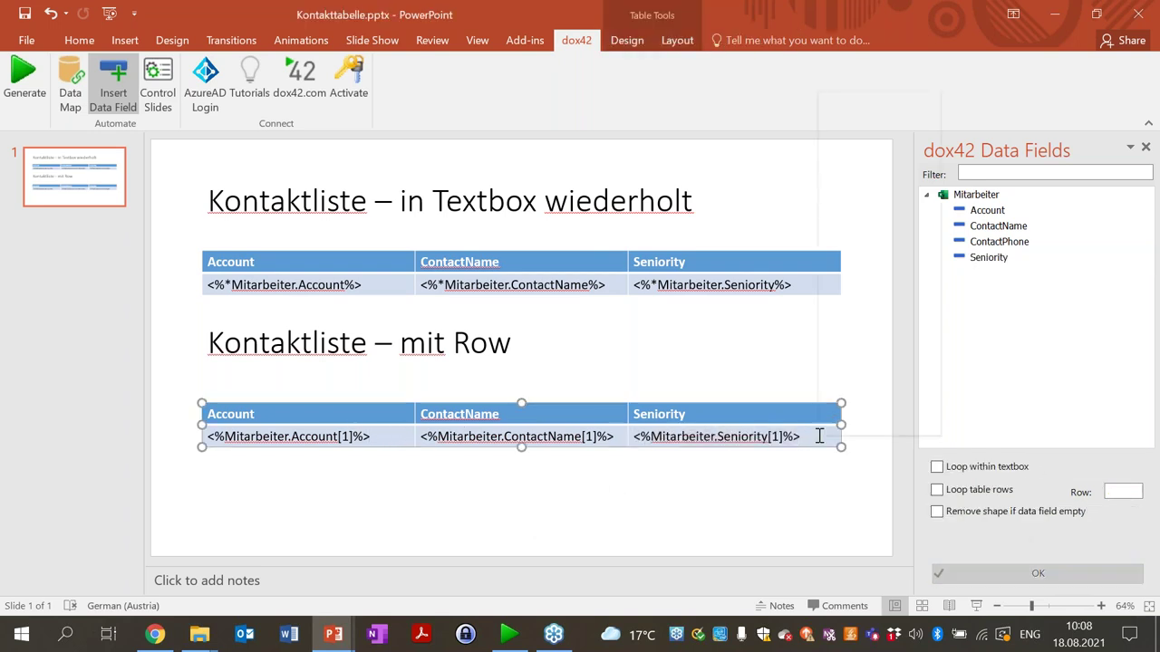
{"action": "right_click", "coordinate": [819, 435]}
{"action": "left_click", "coordinate": [1007, 467]}
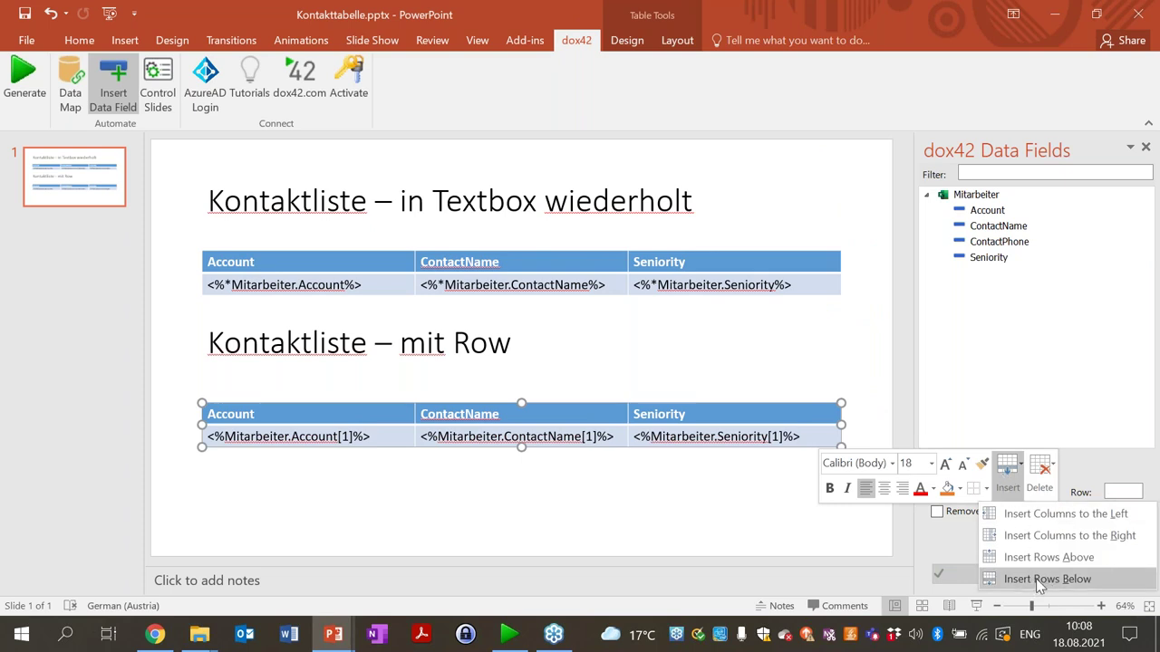
Step: Add a row below and insert Account, ContactName and Seniority fields into its cells
{"action": "left_click", "coordinate": [1047, 579]}
{"action": "left_click", "coordinate": [323, 464]}
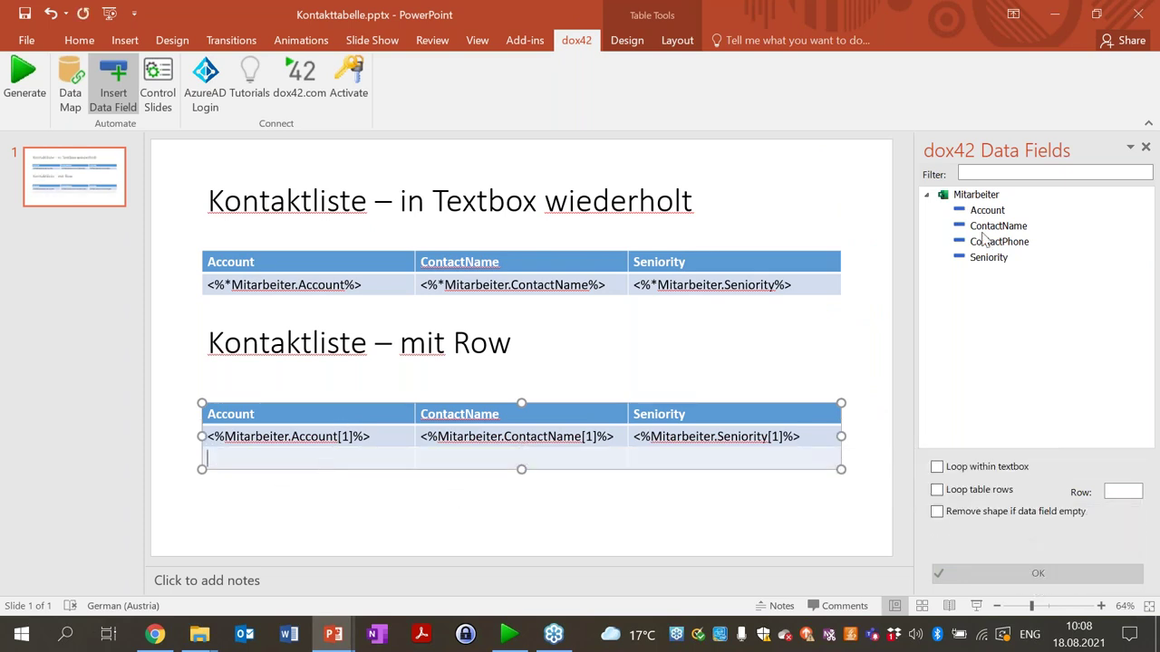
{"action": "left_click", "coordinate": [988, 229]}
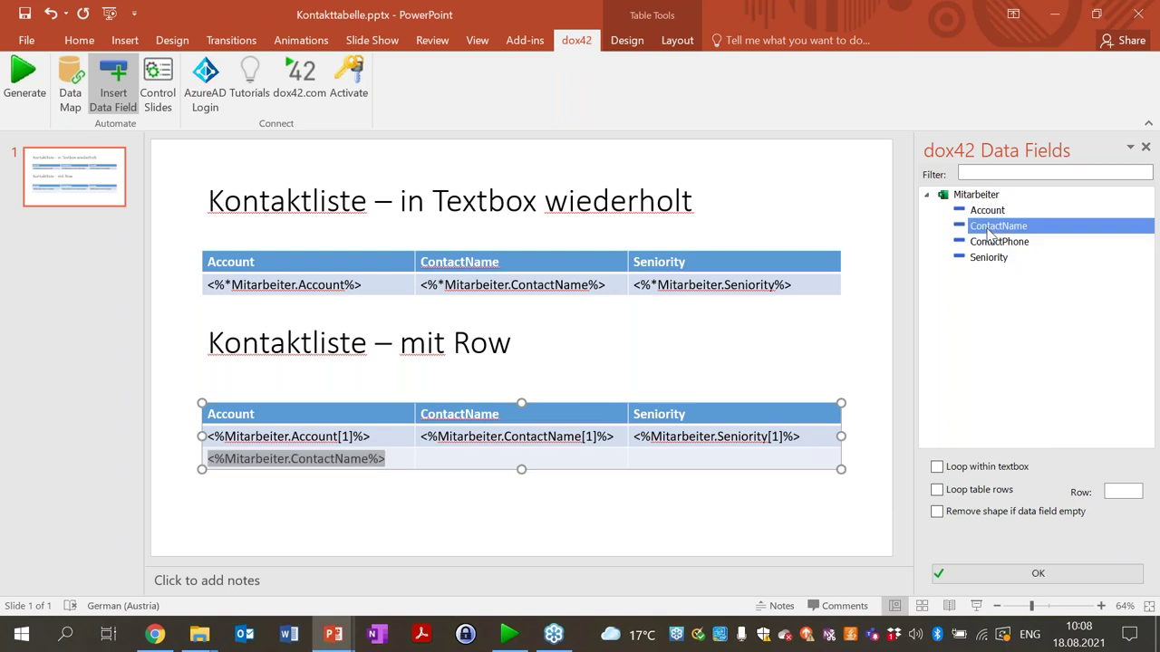
{"action": "left_click", "coordinate": [993, 211]}
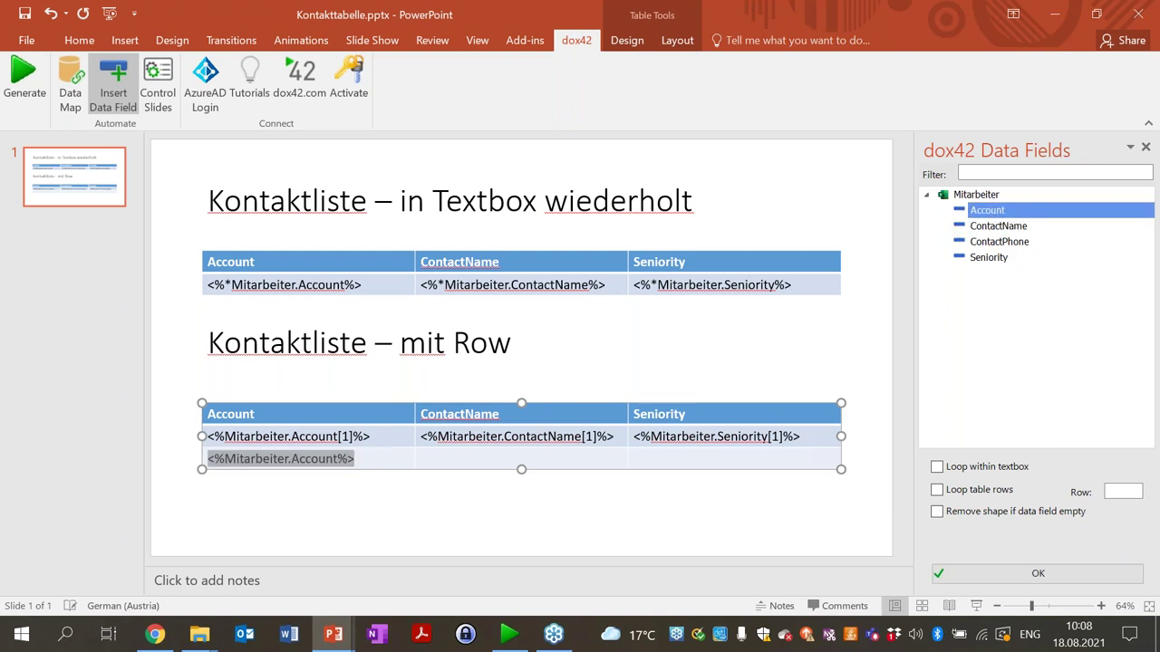
{"action": "left_click", "coordinate": [590, 458]}
{"action": "left_click", "coordinate": [1004, 228]}
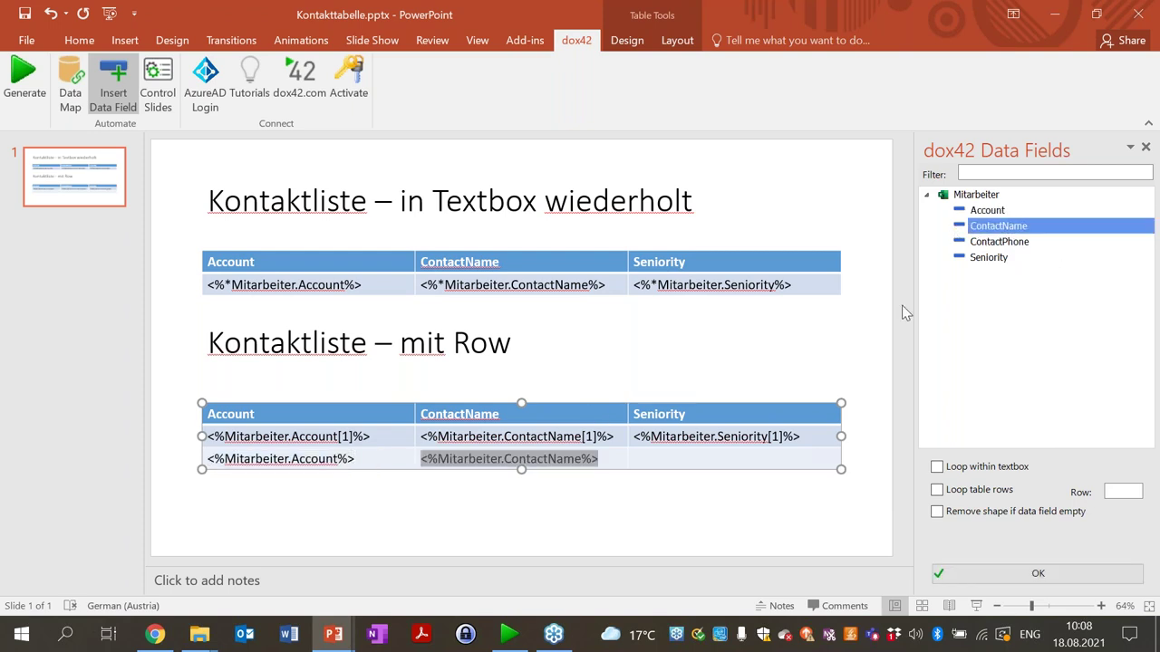
{"action": "left_click", "coordinate": [681, 459]}
{"action": "left_click", "coordinate": [990, 257]}
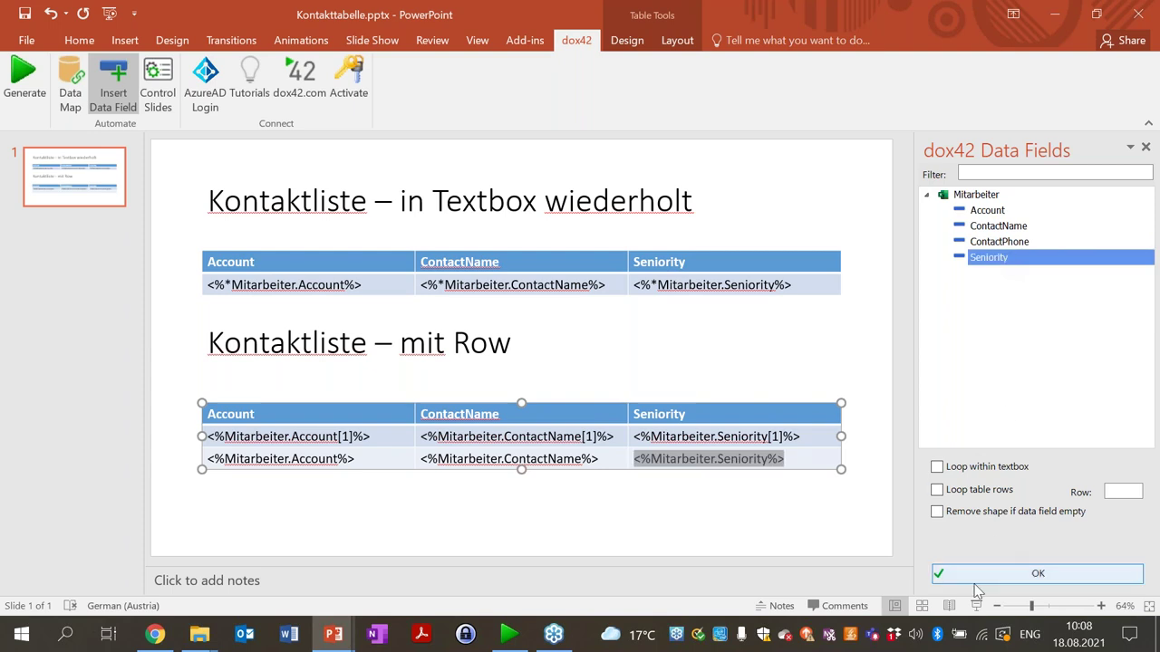
{"action": "left_click", "coordinate": [974, 580]}
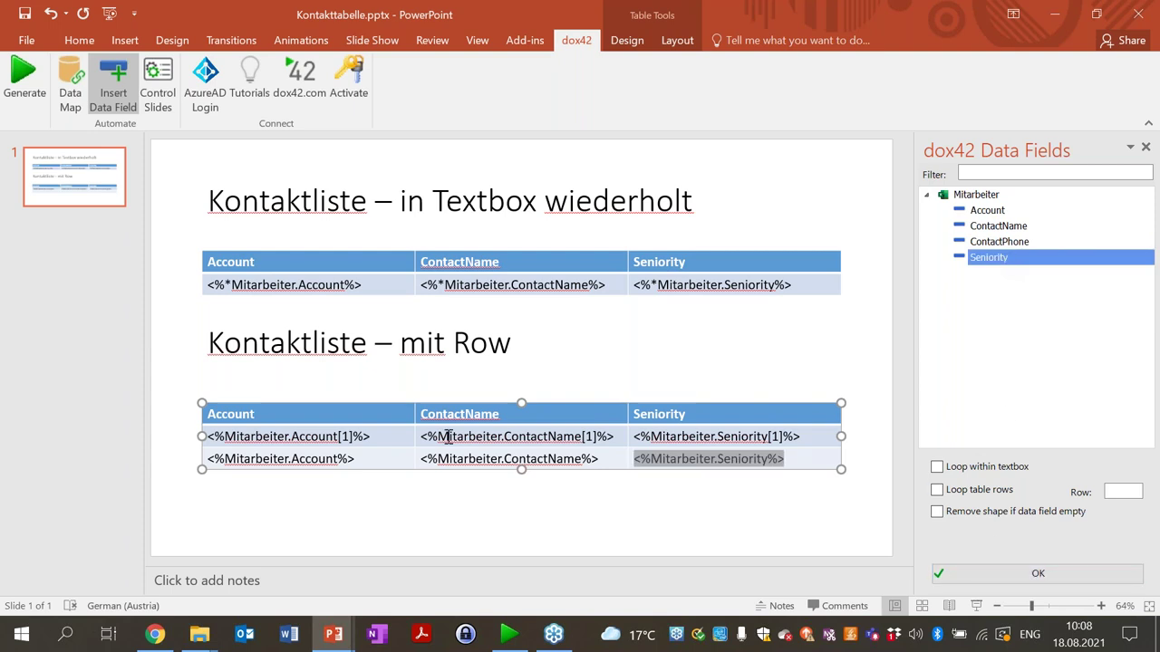
Step: Point the new row's Account and ContactName fields to row 3
{"action": "left_click", "coordinate": [299, 458]}
{"action": "left_click", "coordinate": [1122, 491]}
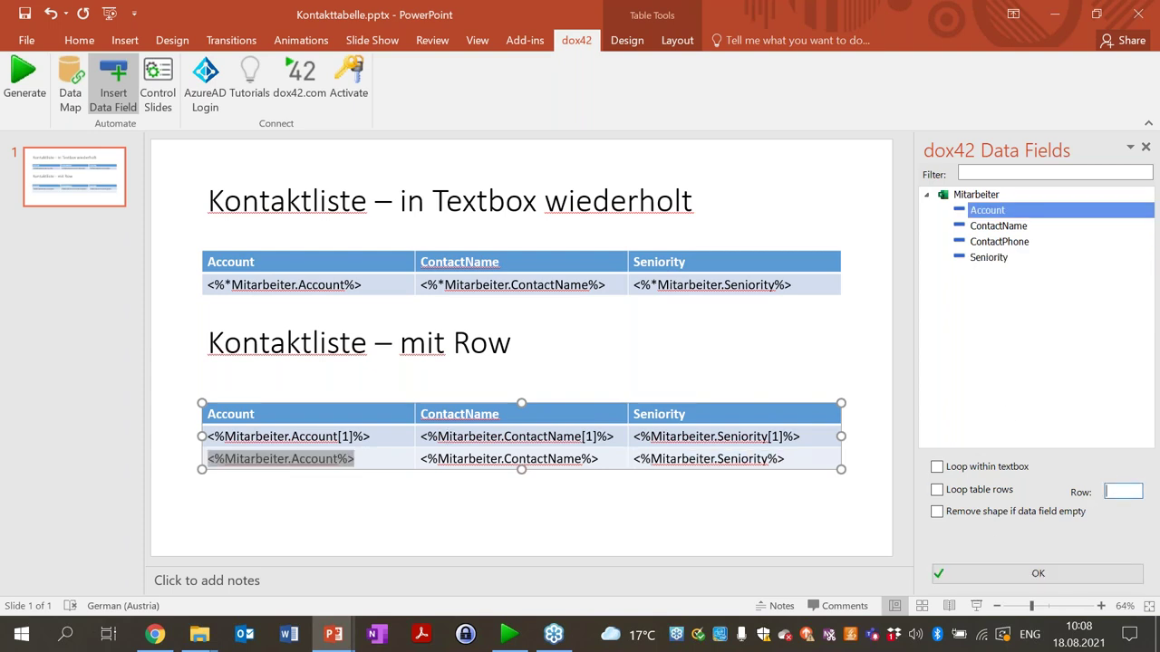
{"action": "type", "text": "3"}
{"action": "left_click", "coordinate": [1037, 574]}
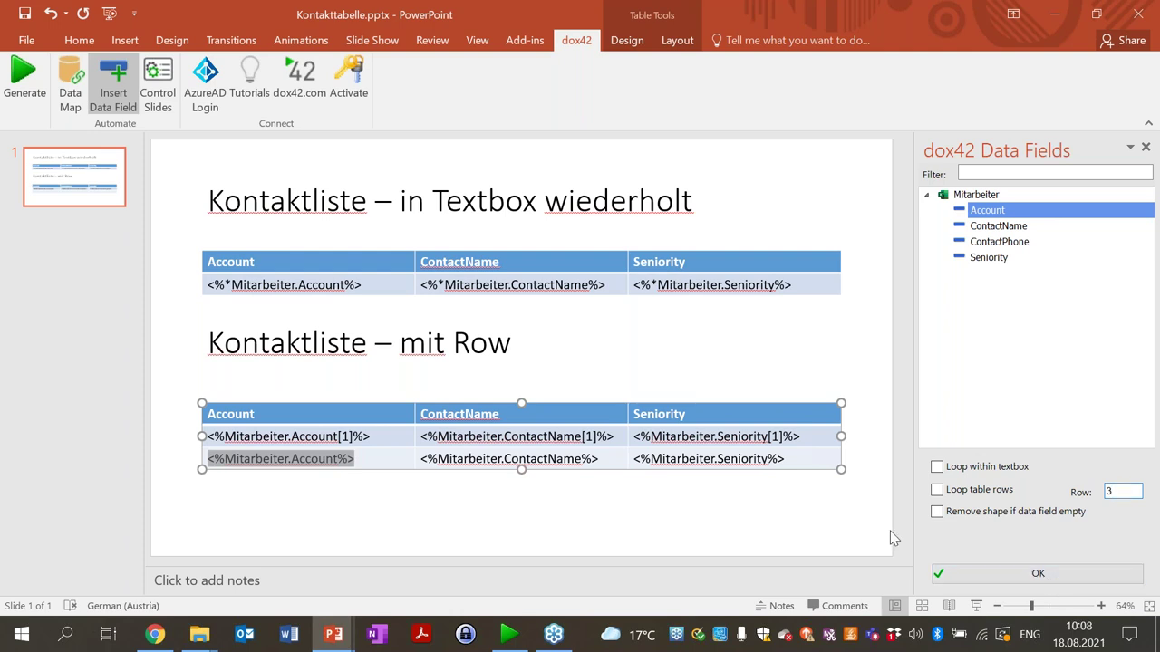
{"action": "left_click", "coordinate": [480, 460]}
{"action": "left_click", "coordinate": [1121, 491]}
{"action": "type", "text": "3"}
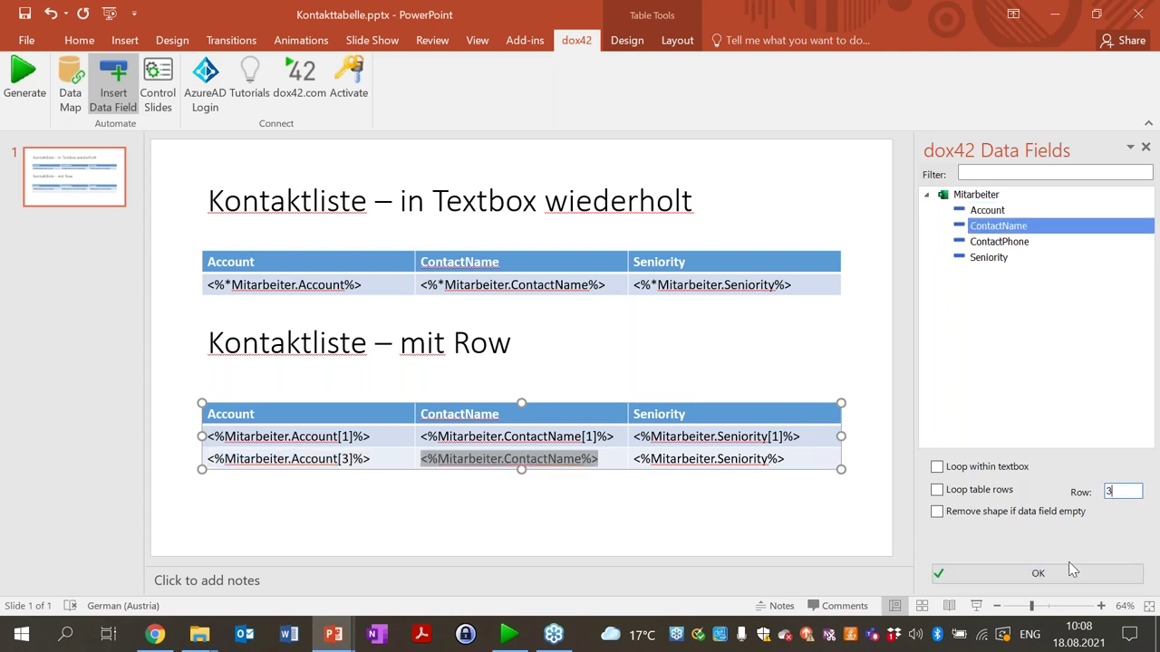
{"action": "left_click", "coordinate": [987, 575]}
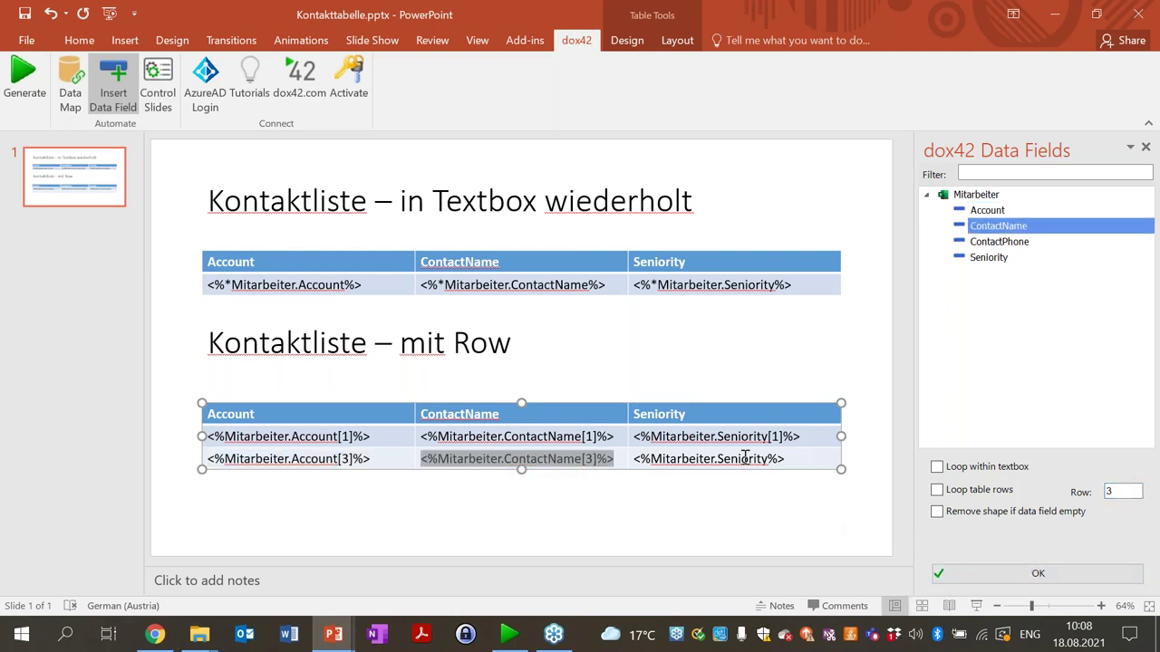
Step: Undo the accidental cell clearing and reinsert Seniority in the last cell with row 3
{"action": "left_click", "coordinate": [745, 458]}
{"action": "type", "text": "3"}
{"action": "left_click", "coordinate": [1122, 491]}
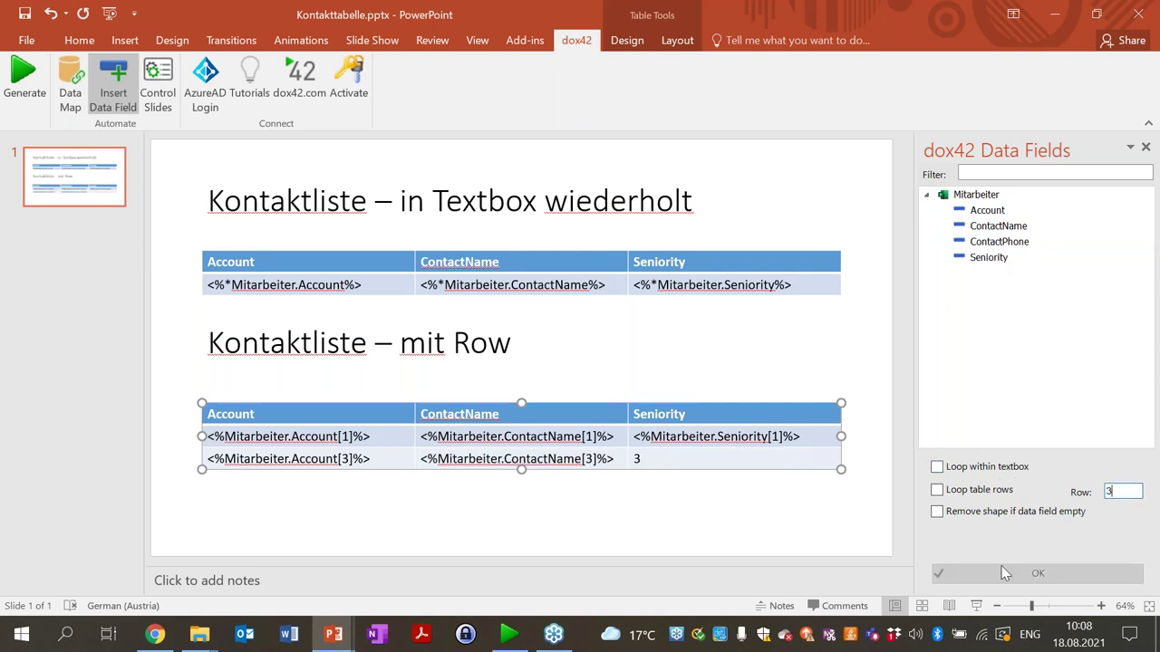
{"action": "left_click_drag", "start_coordinate": [700, 458], "coordinate": [511, 436]}
{"action": "key", "text": "Delete"}
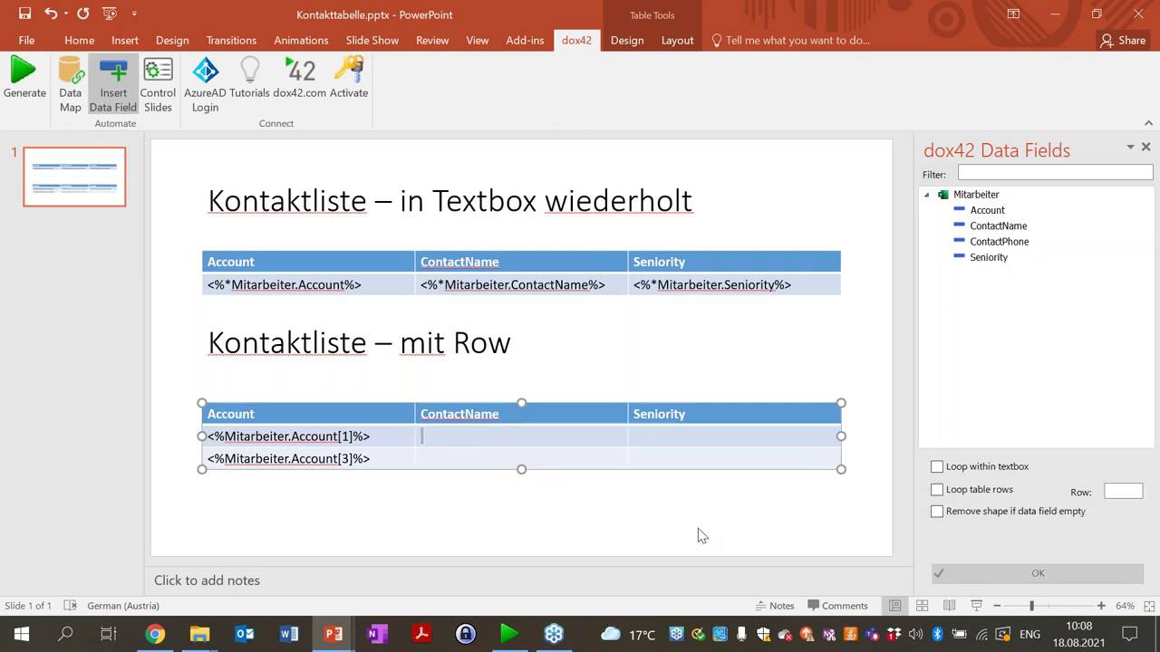
{"action": "left_click", "coordinate": [700, 535]}
{"action": "key", "text": "ctrl+z"}
{"action": "left_click", "coordinate": [668, 465]}
{"action": "key", "text": "BackSpace"}
{"action": "left_click", "coordinate": [987, 258]}
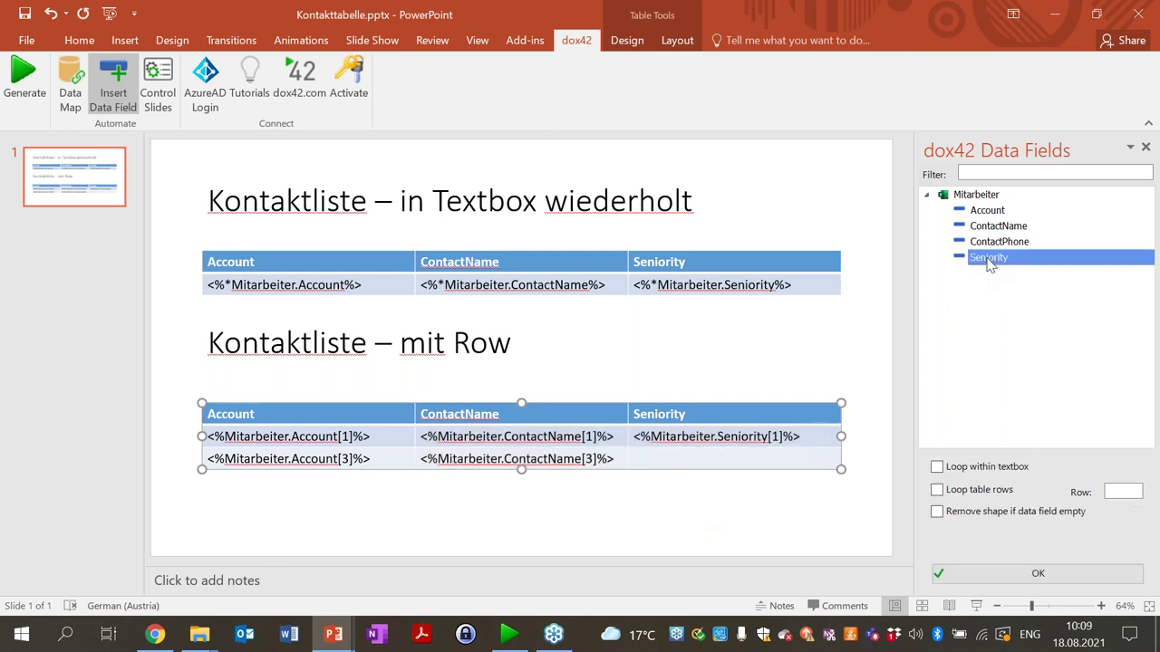
{"action": "double_click", "coordinate": [988, 258]}
{"action": "type", "text": "3"}
{"action": "left_click", "coordinate": [1057, 575]}
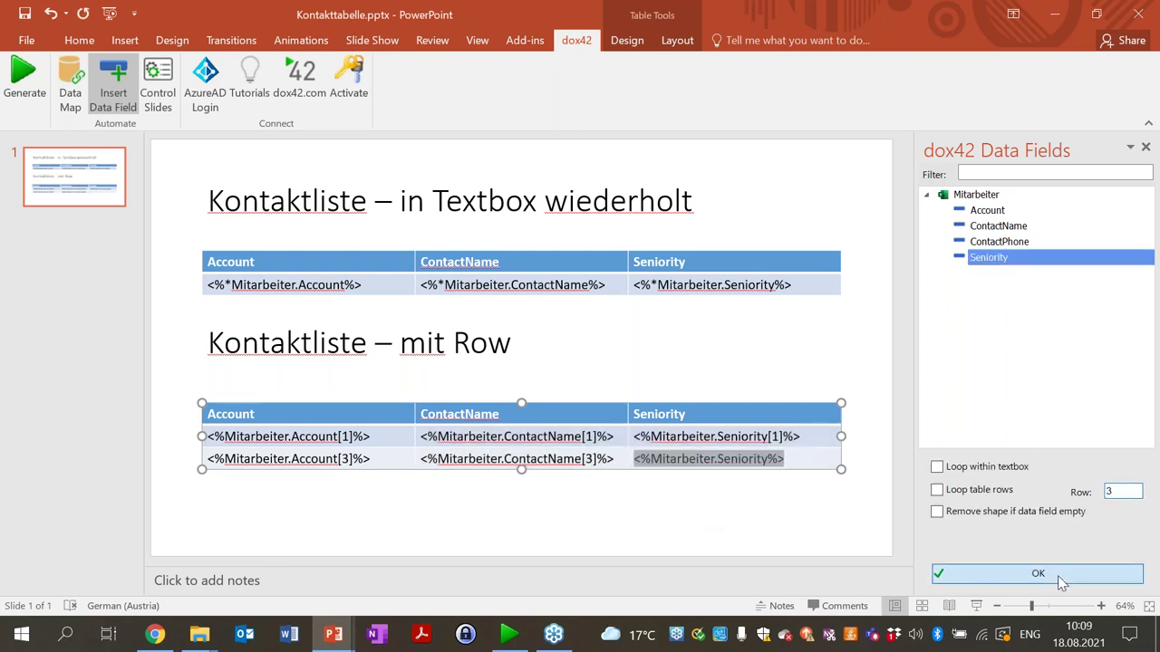
Step: Generate the contact list and move the 'mit Row' heading below the second table
{"action": "left_click", "coordinate": [24, 102]}
{"action": "left_click", "coordinate": [609, 373]}
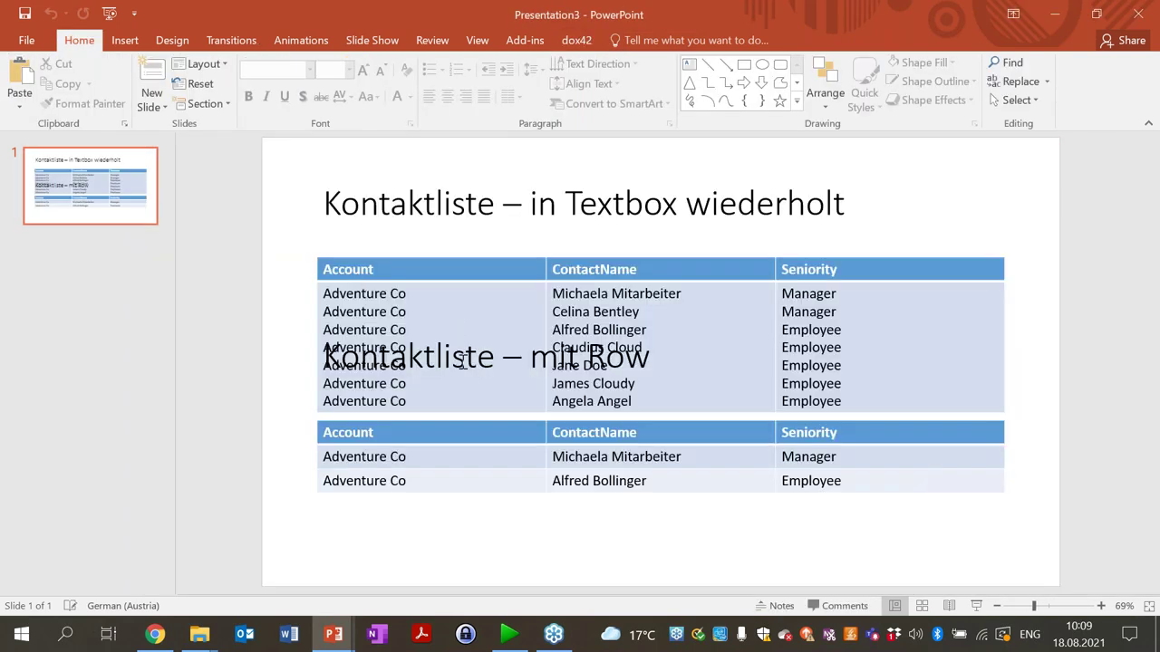
{"action": "left_click", "coordinate": [468, 382]}
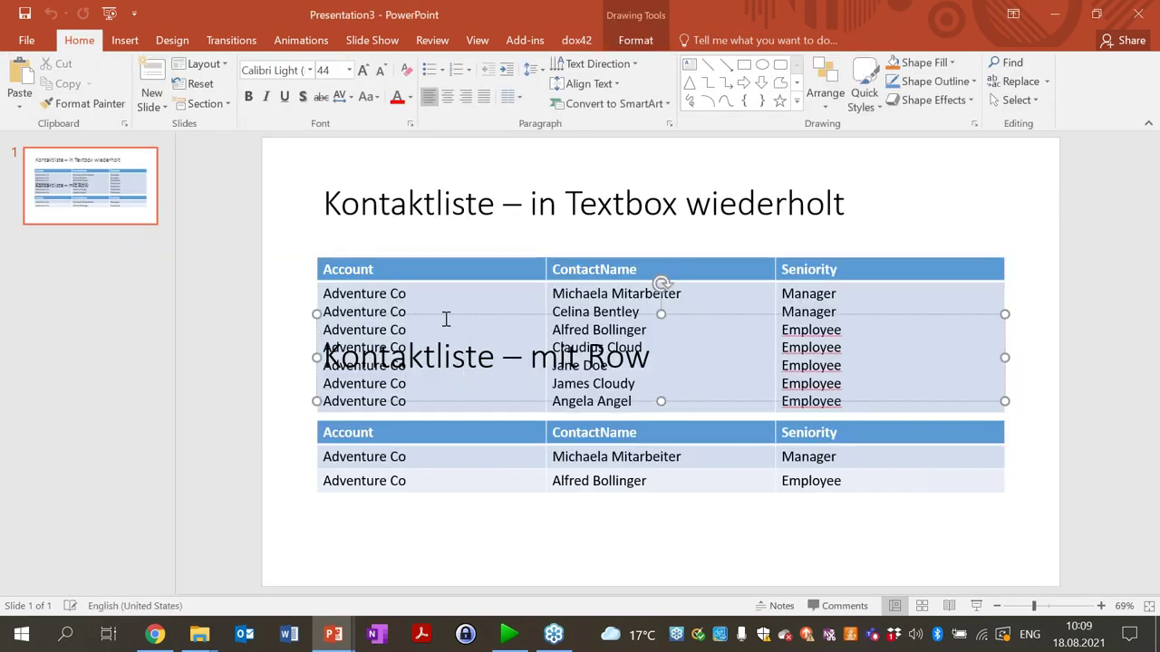
{"action": "left_click_drag", "start_coordinate": [448, 316], "coordinate": [448, 502]}
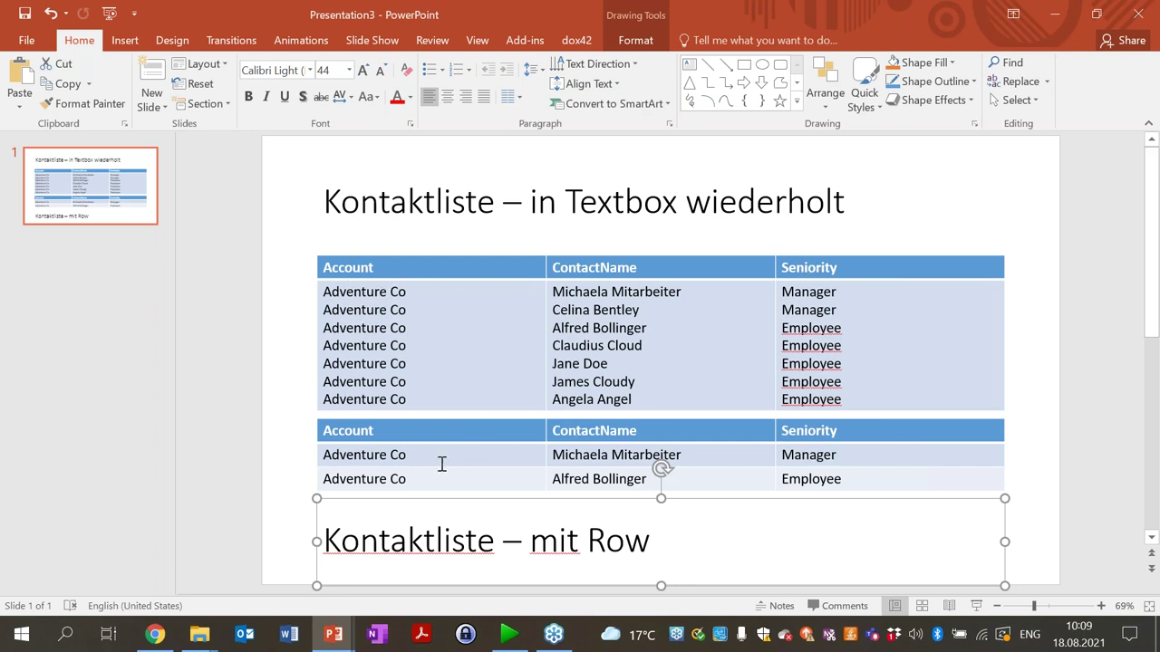
Step: Close the generated Presentation3 without saving and add blank slides to the template
{"action": "left_click", "coordinate": [1138, 13]}
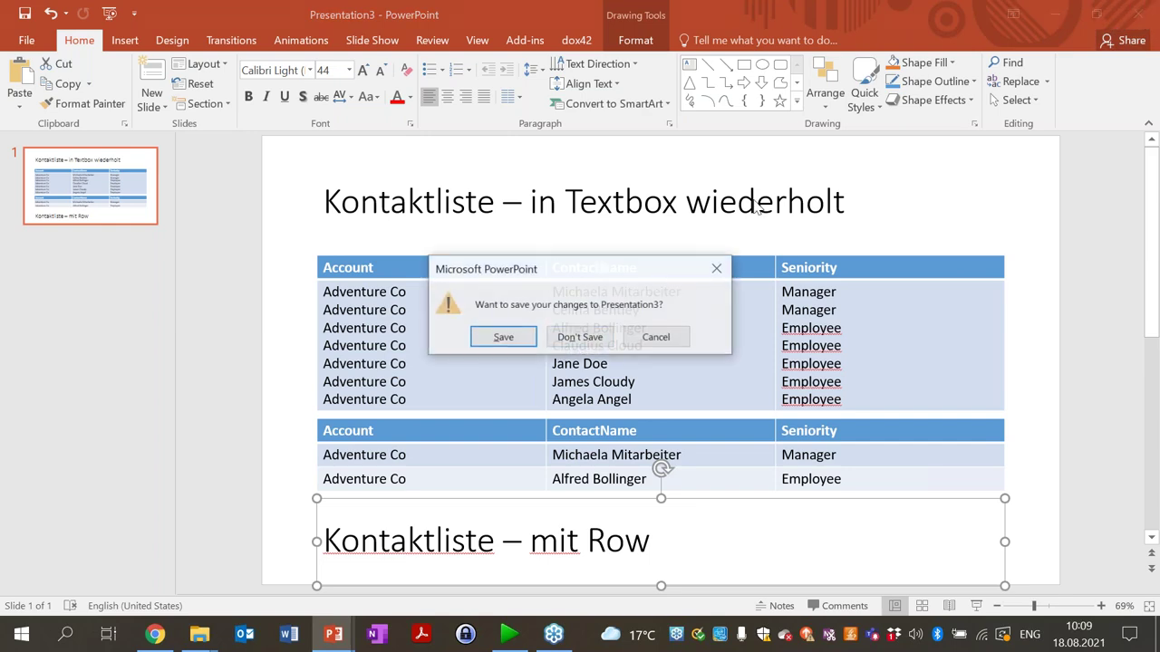
{"action": "left_click", "coordinate": [587, 337]}
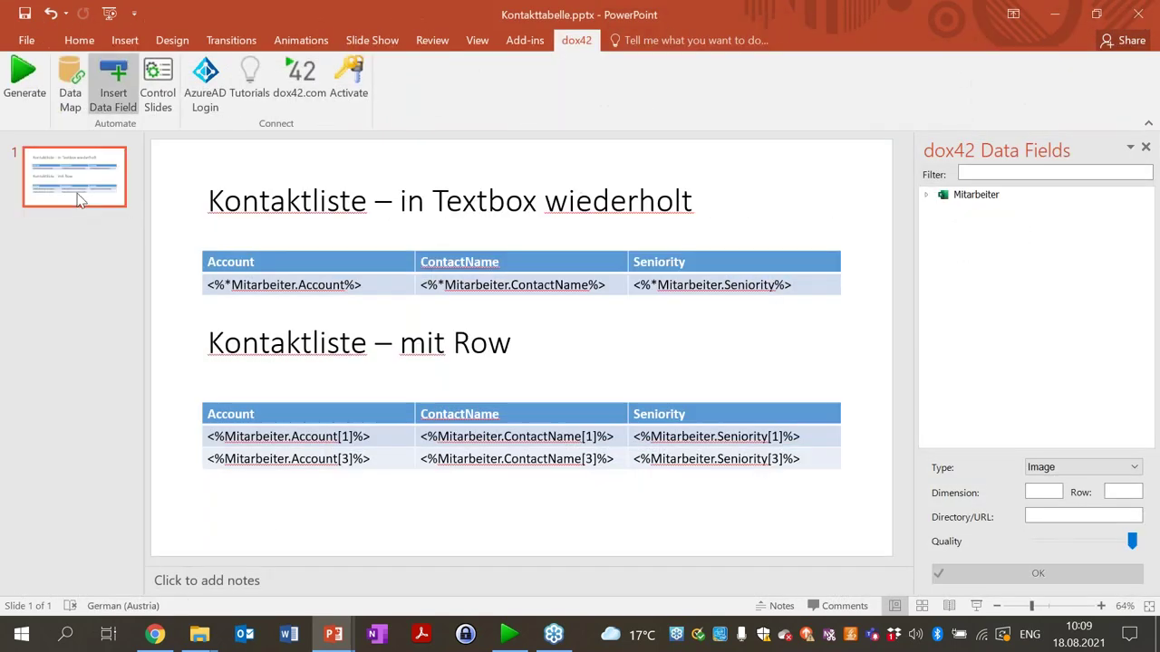
{"action": "key", "text": "ctrl+m"}
{"action": "key", "text": "ctrl+m"}
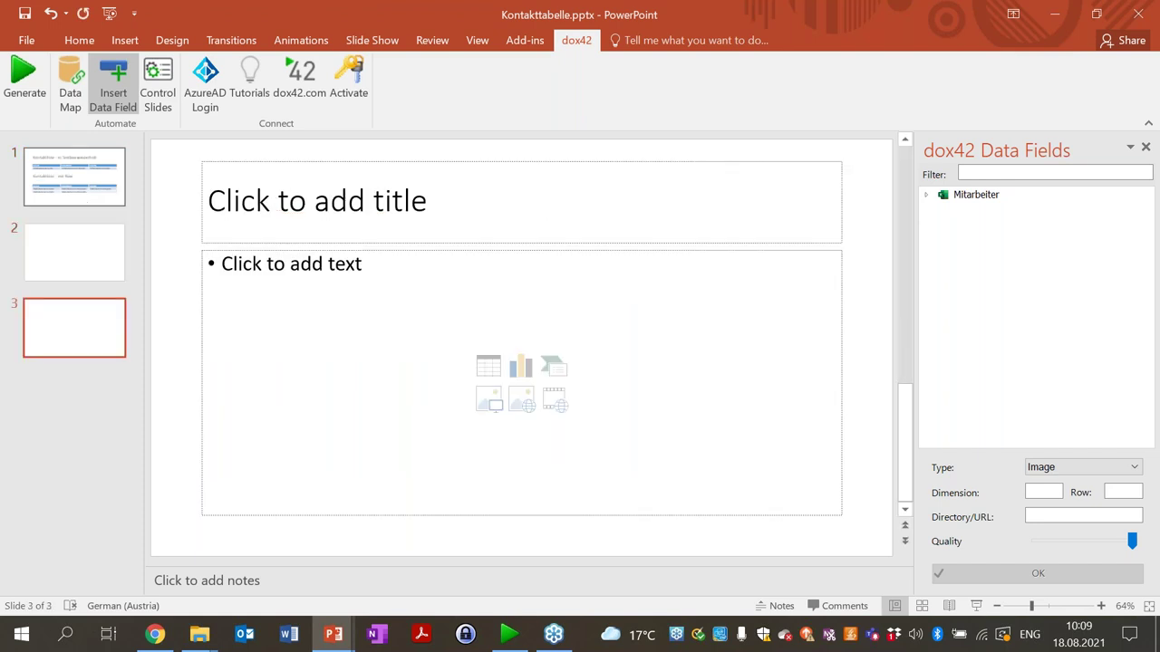
Step: Copy the 'Kontaktliste – mit Row' heading and its table from slide 1 onto slide 2
{"action": "key", "text": "Home"}
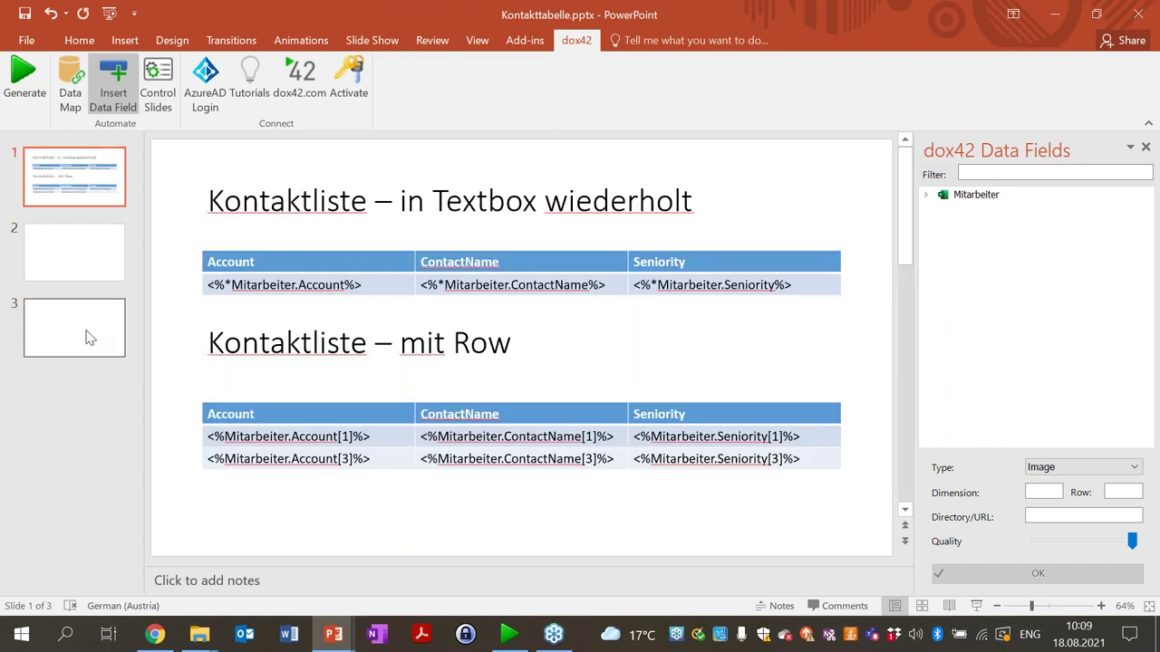
{"action": "left_click", "coordinate": [366, 353]}
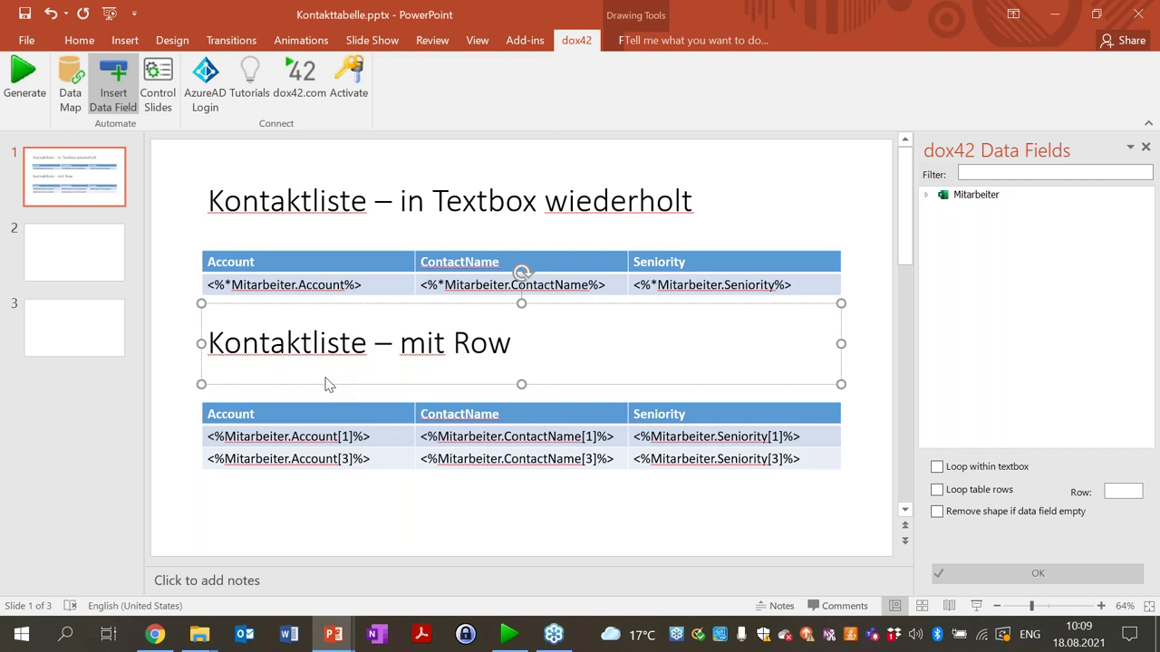
{"action": "left_click", "coordinate": [52, 276]}
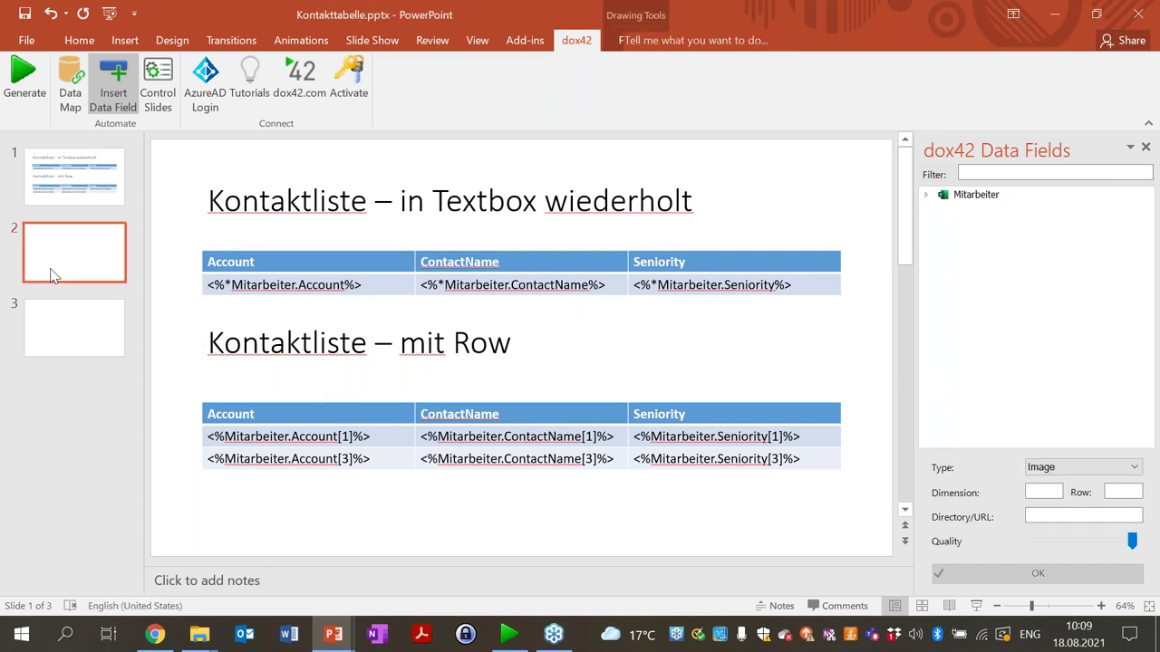
{"action": "key", "text": "ctrl+v"}
{"action": "key", "text": "Page_Up"}
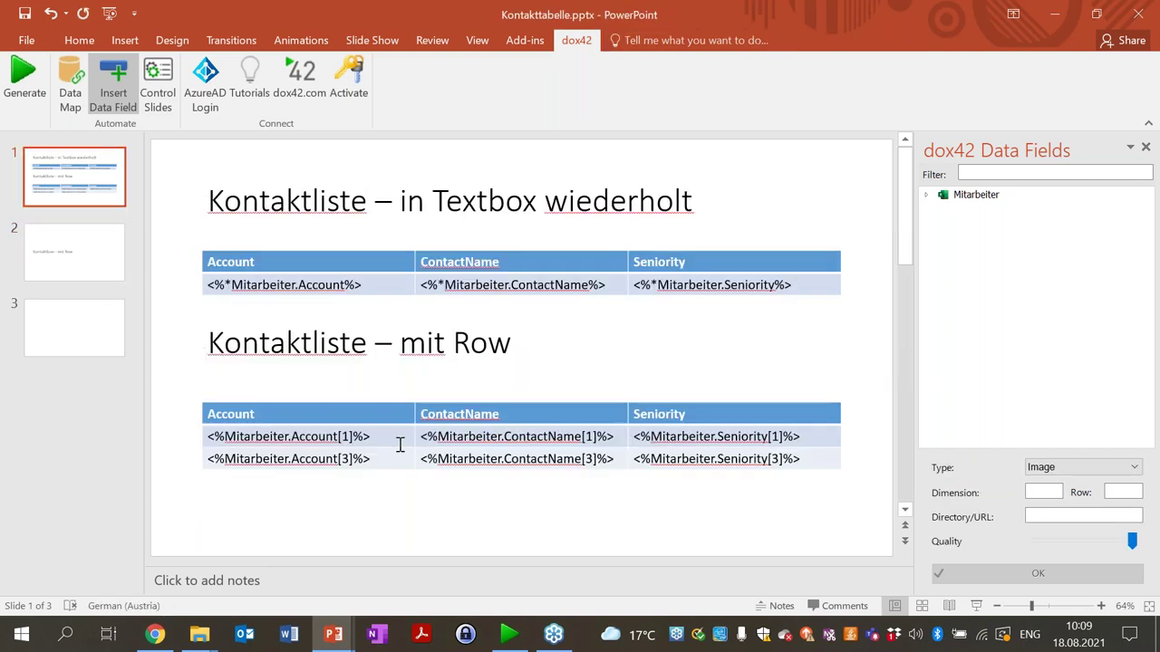
{"action": "left_click", "coordinate": [399, 444]}
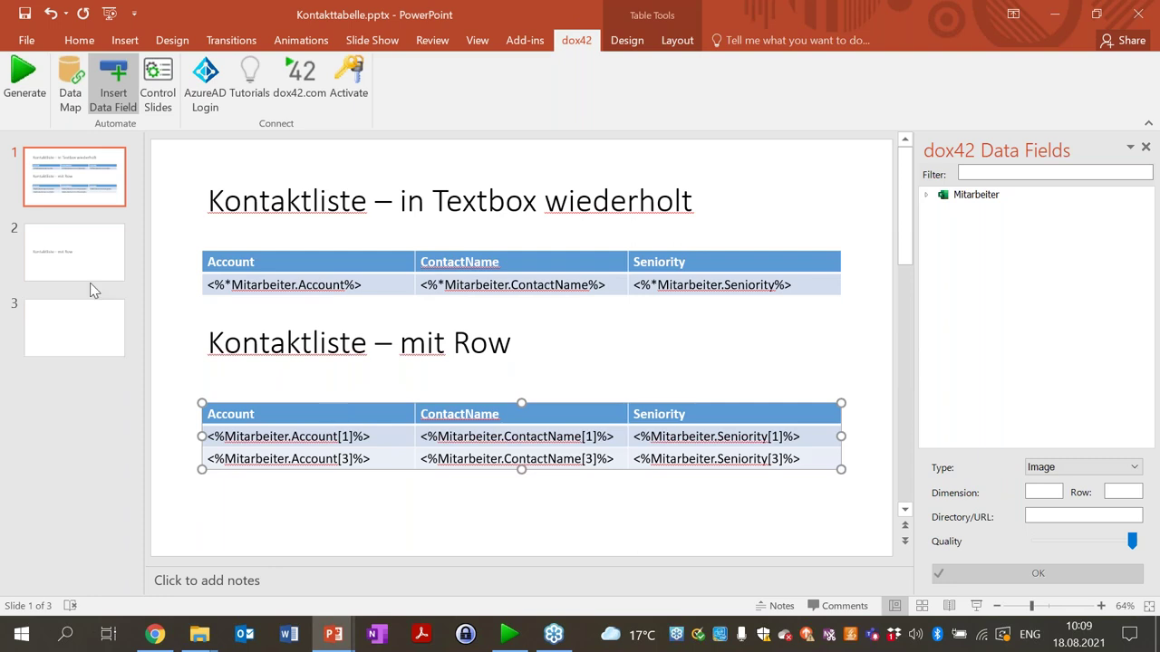
{"action": "key", "text": "ctrl+c"}
{"action": "left_click", "coordinate": [90, 281]}
{"action": "key", "text": "ctrl+v"}
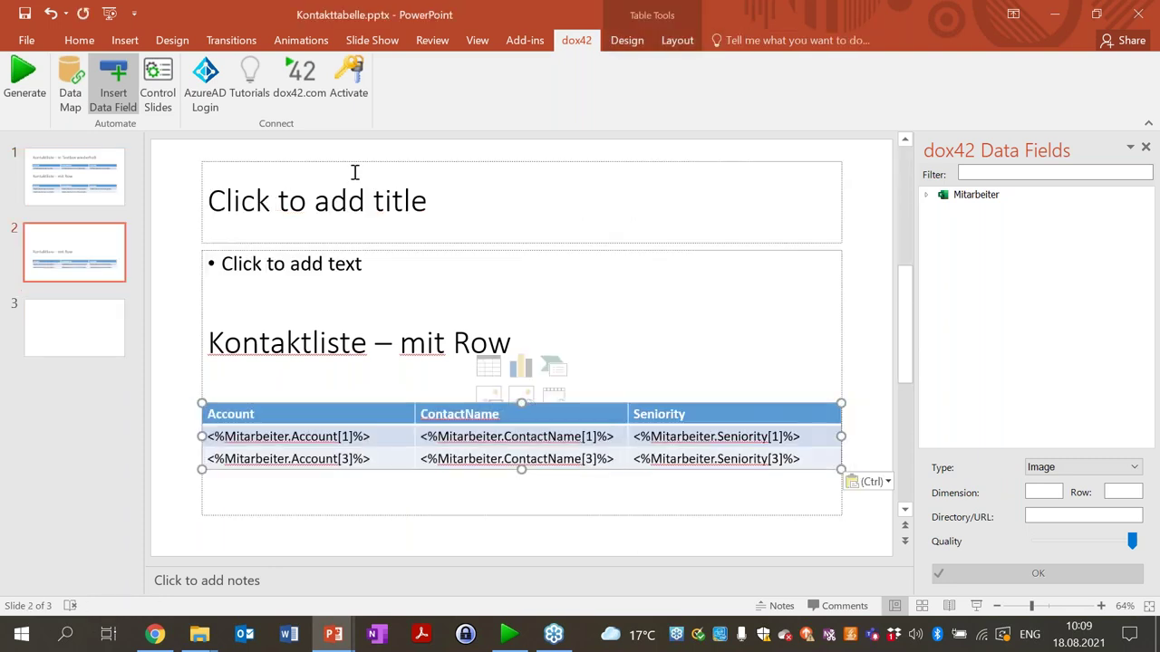
Step: Delete slide 2's empty placeholders and move the heading and table to the top
{"action": "left_click", "coordinate": [354, 162]}
{"action": "key", "text": "Escape"}
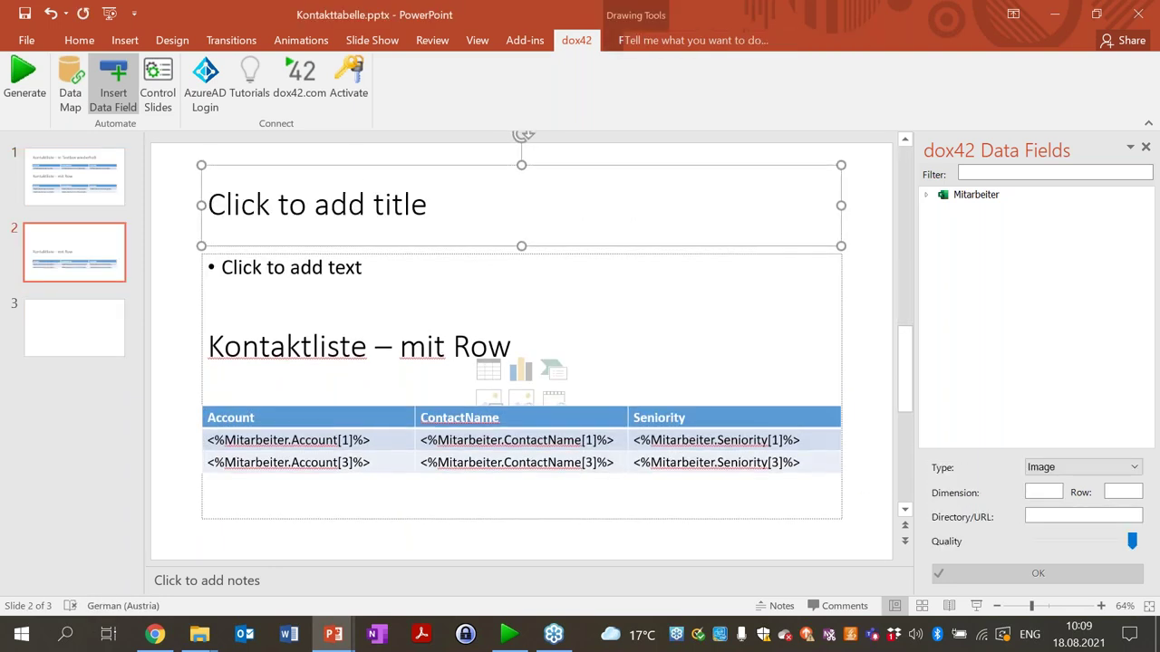
{"action": "key", "text": "Delete"}
{"action": "left_click", "coordinate": [357, 267]}
{"action": "key", "text": "Escape"}
{"action": "key", "text": "Delete"}
{"action": "left_click", "coordinate": [290, 305]}
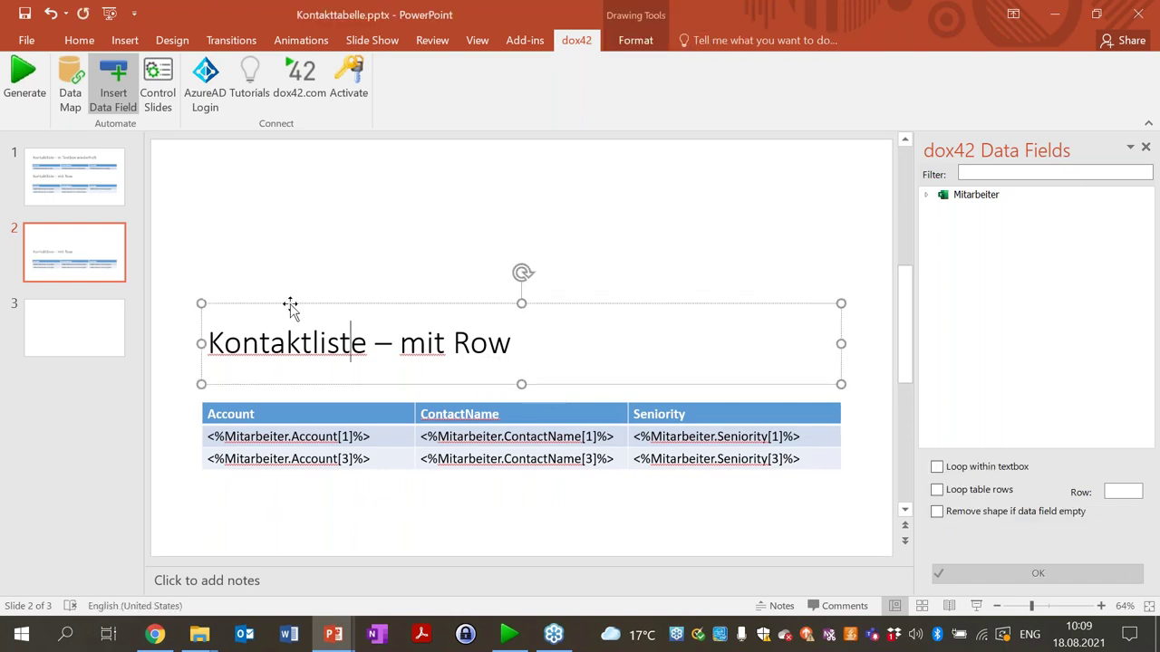
{"action": "left_click_drag", "start_coordinate": [290, 306], "coordinate": [290, 177]}
{"action": "left_click", "coordinate": [295, 410]}
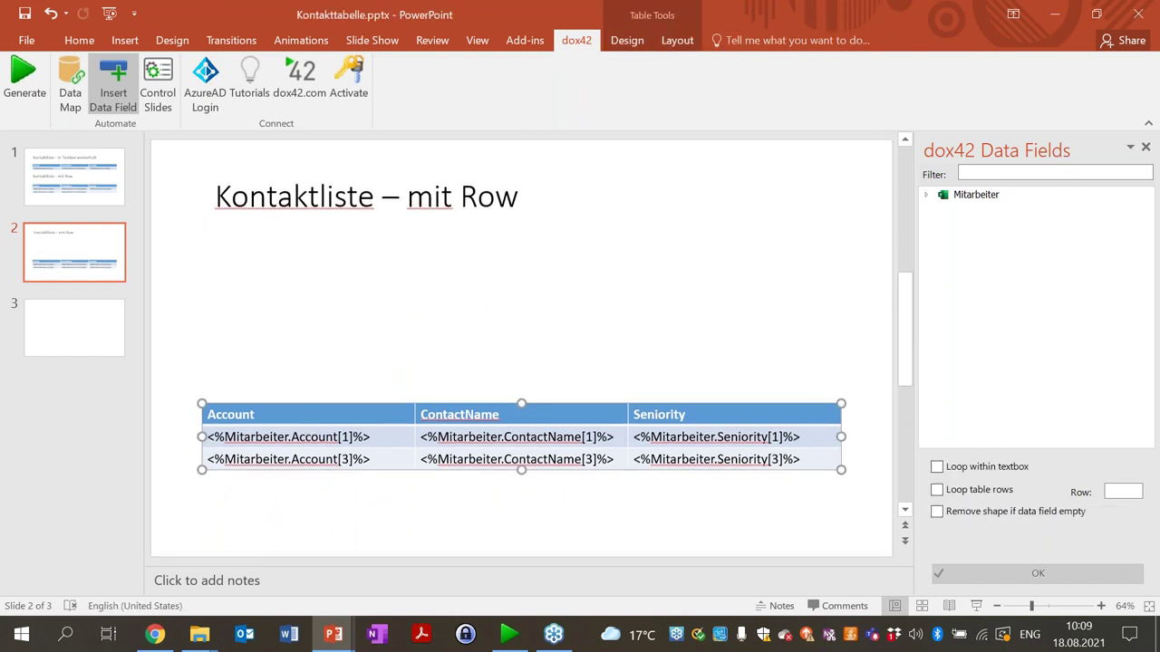
{"action": "left_click_drag", "start_coordinate": [296, 411], "coordinate": [288, 246]}
{"action": "left_click", "coordinate": [69, 326]}
Step: Title slide 3 'Kontaktliste in Table Row'
{"action": "left_click", "coordinate": [378, 209]}
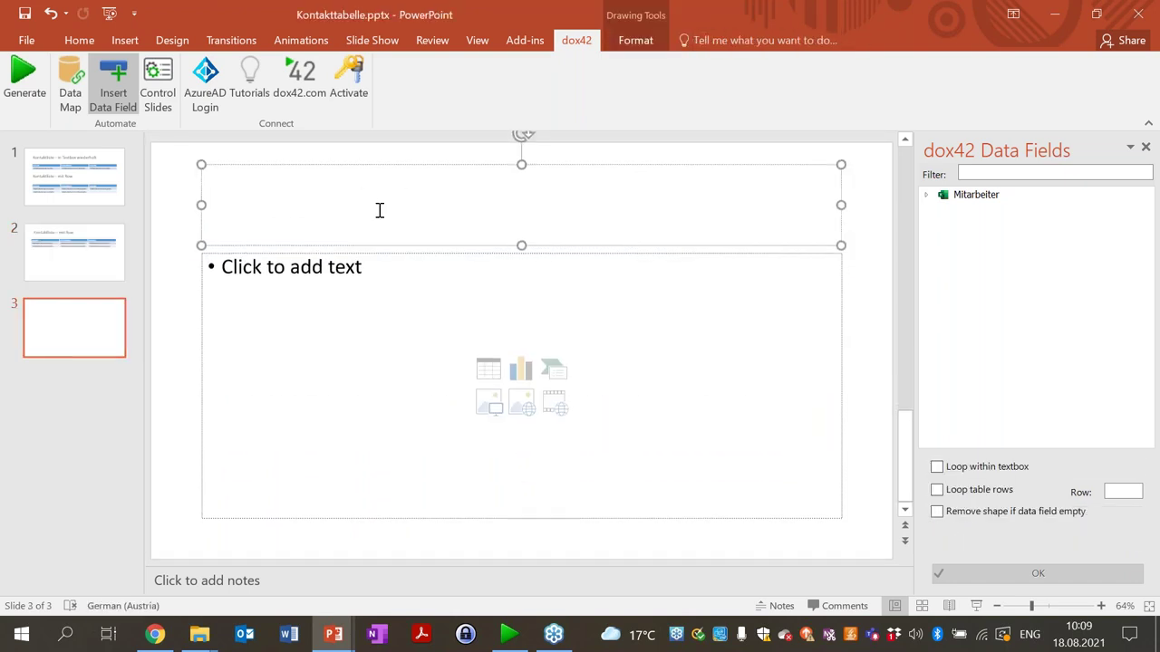
{"action": "type", "text": "Kontaktliste in Table Row"}
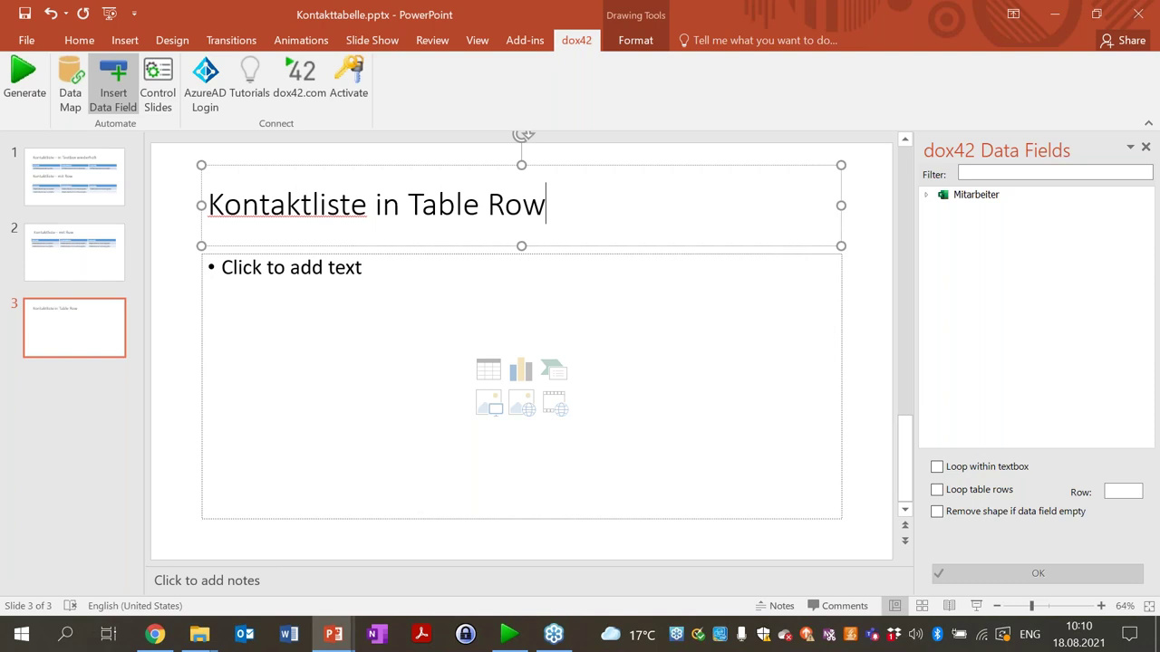
{"action": "left_click", "coordinate": [160, 326]}
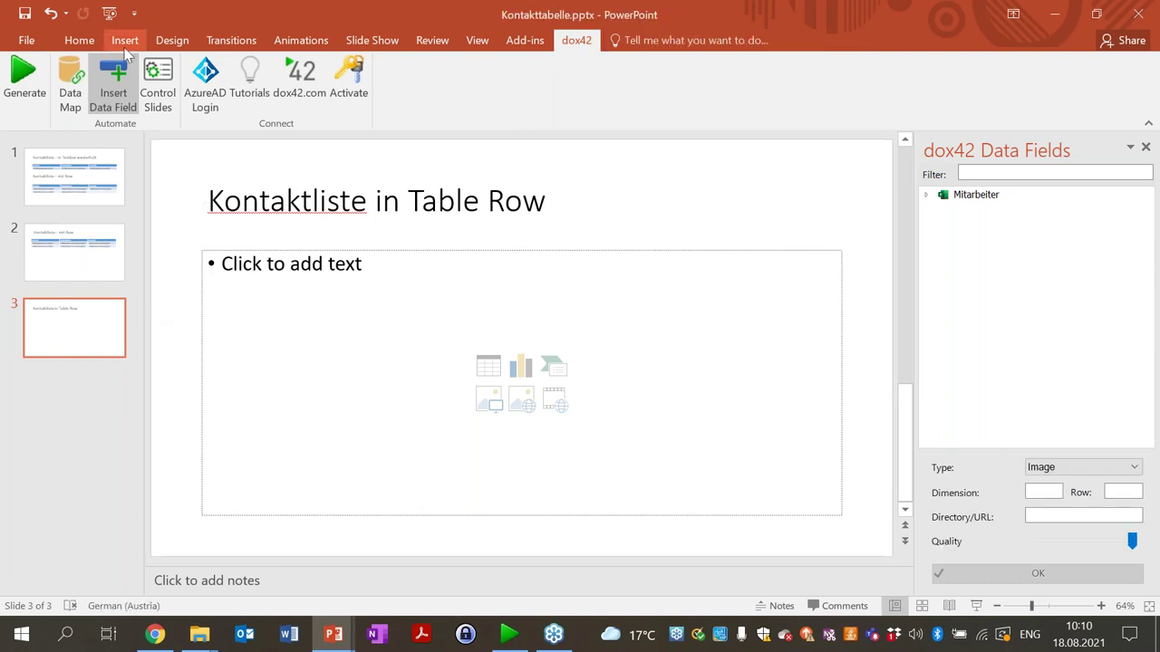
Step: Insert a 3x2 table with header cells Account, Name and Seniority
{"action": "left_click", "coordinate": [124, 40]}
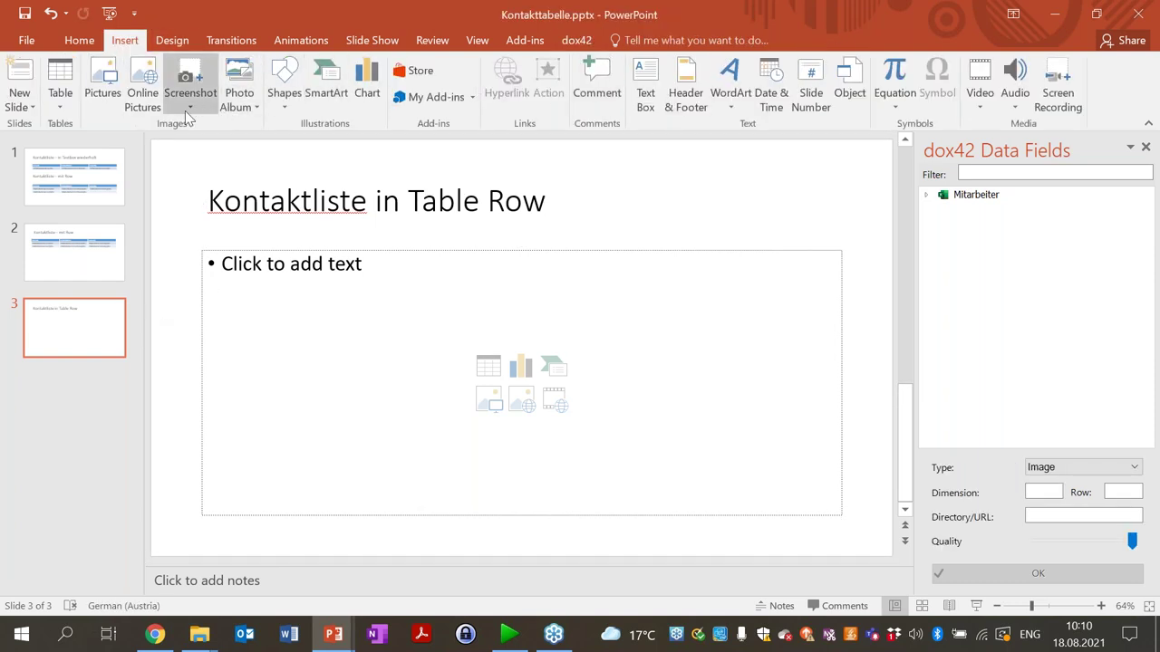
{"action": "left_click", "coordinate": [63, 95]}
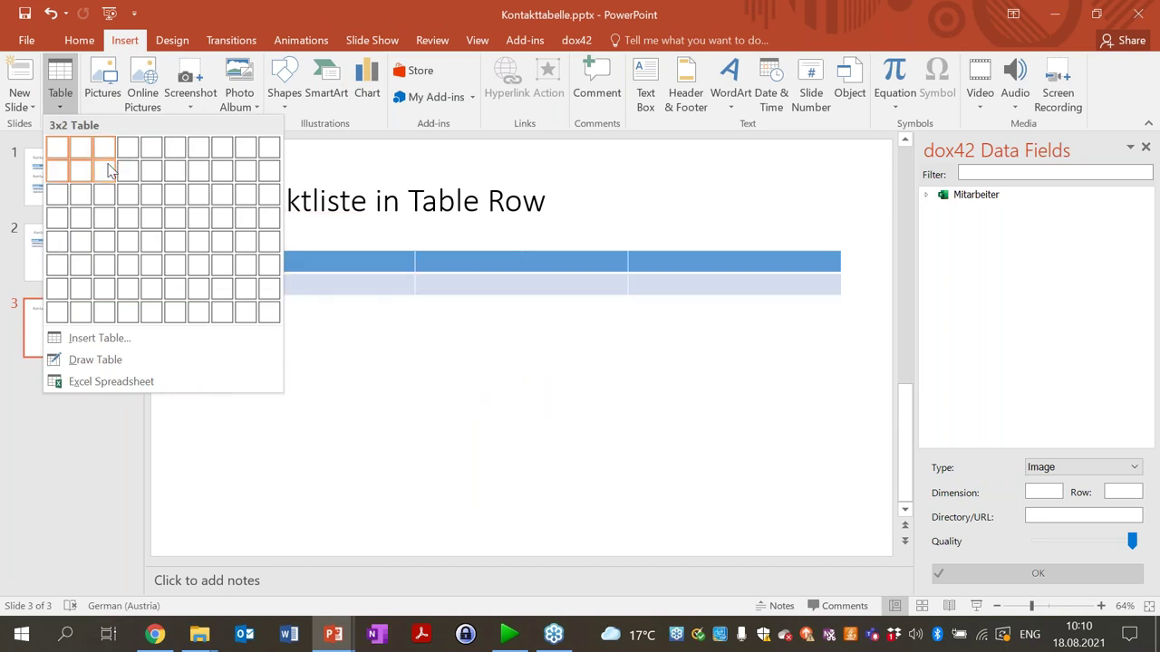
{"action": "left_click", "coordinate": [105, 170]}
{"action": "type", "text": "Acc"}
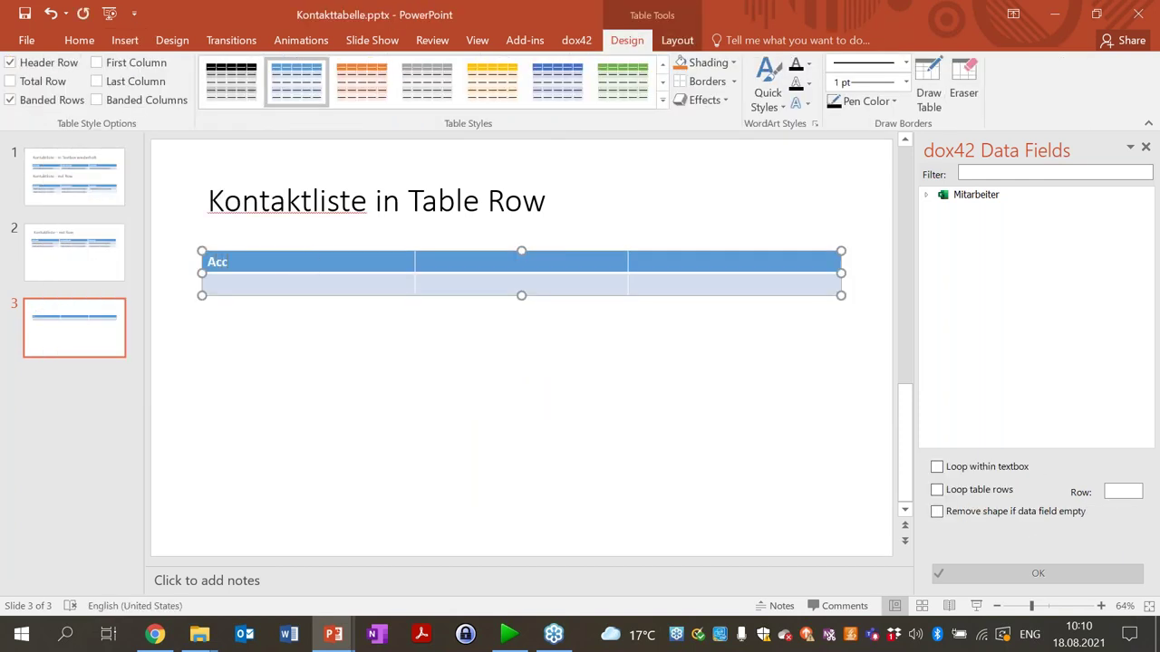
{"action": "type", "text": "ount N"}
{"action": "type", "text": "ame"}
{"action": "key", "text": "Tab"}
{"action": "type", "text": "Senior"}
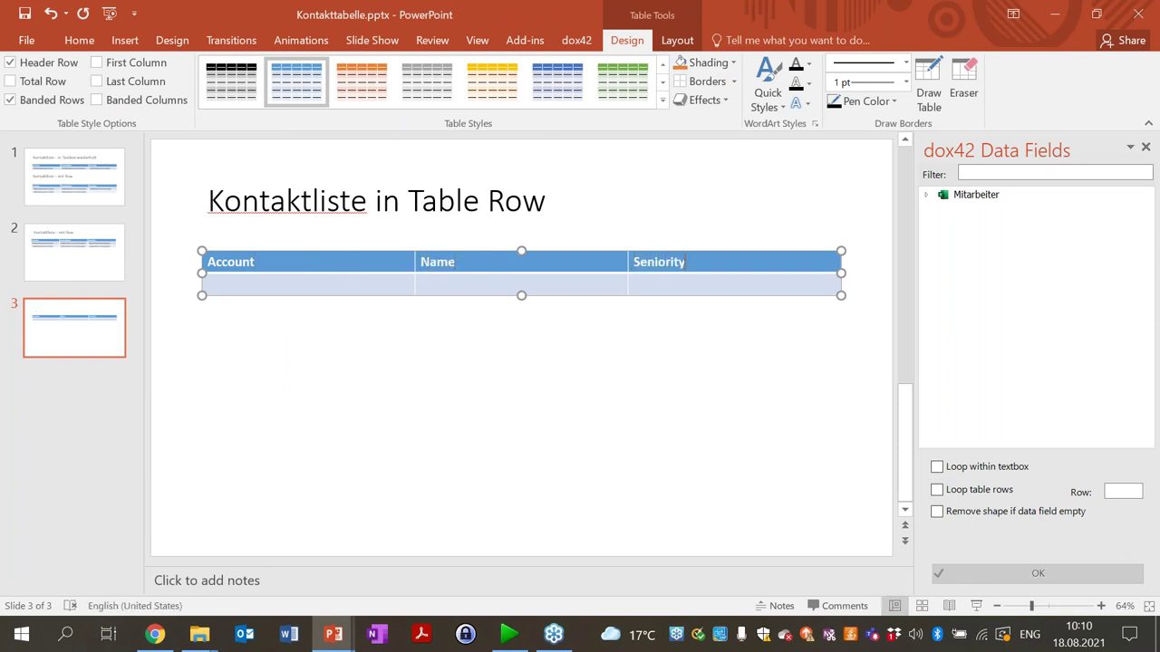
Step: Fill the body row with the Mitarbeiter Account, ContactName and Seniority fields
{"action": "left_click", "coordinate": [926, 195]}
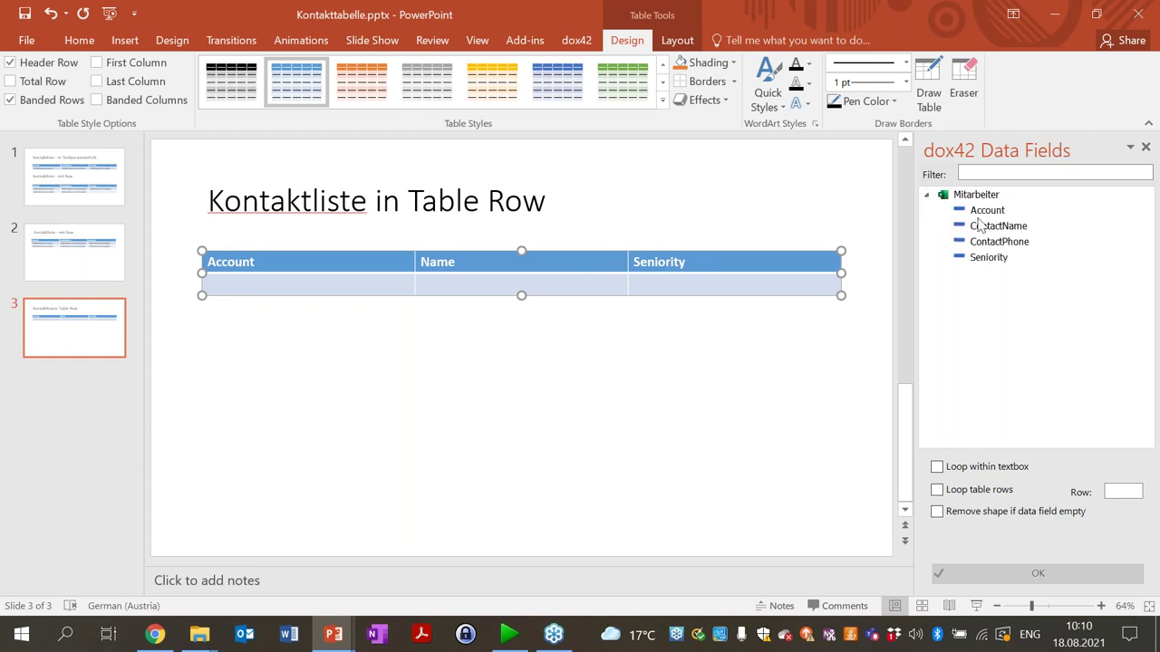
{"action": "left_click_drag", "start_coordinate": [988, 211], "coordinate": [290, 284]}
{"action": "left_click", "coordinate": [454, 285]}
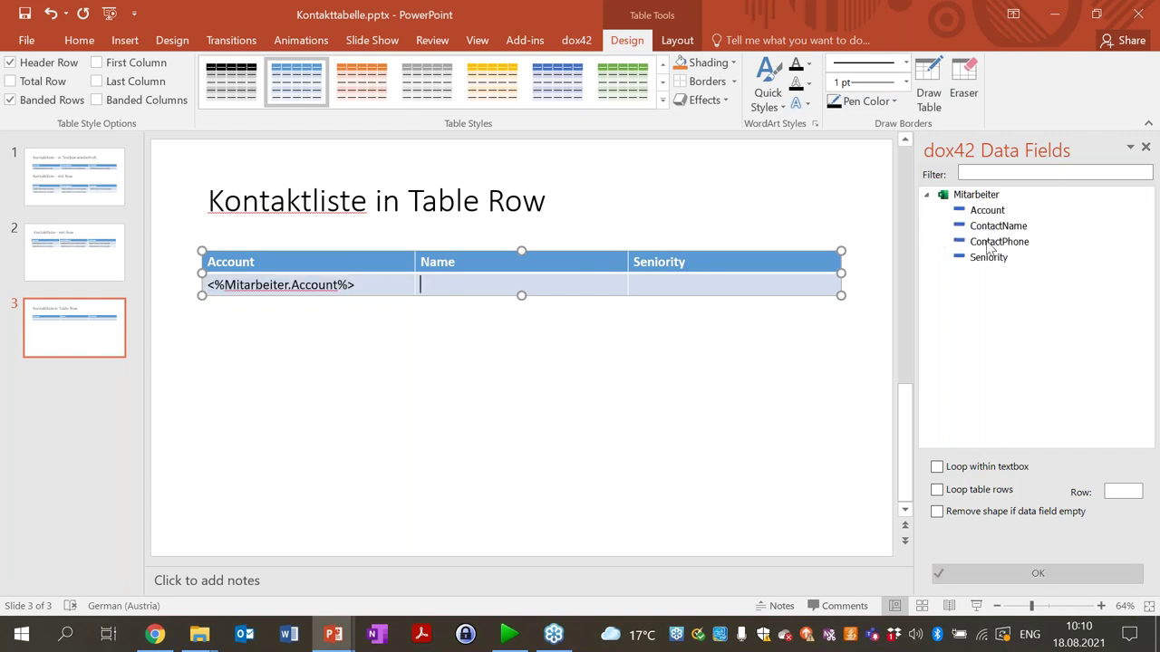
{"action": "double_click", "coordinate": [1011, 228]}
{"action": "left_click", "coordinate": [713, 288]}
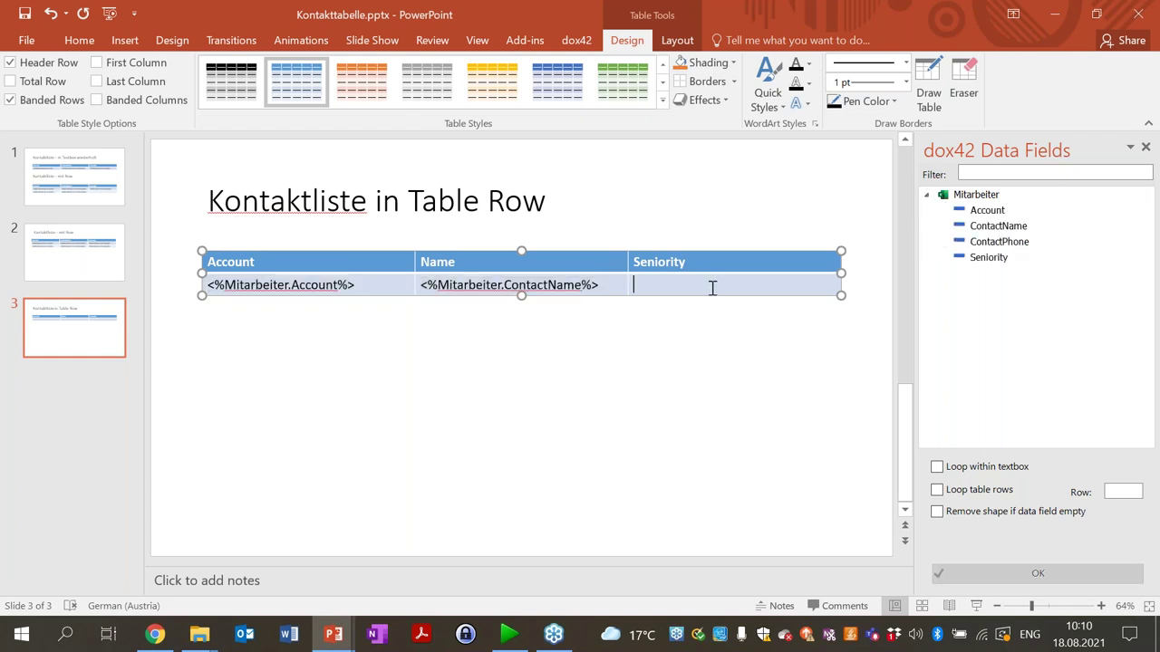
{"action": "double_click", "coordinate": [987, 258]}
Step: Set the Account field to loop table rows and apply the orange table style
{"action": "left_click", "coordinate": [290, 288]}
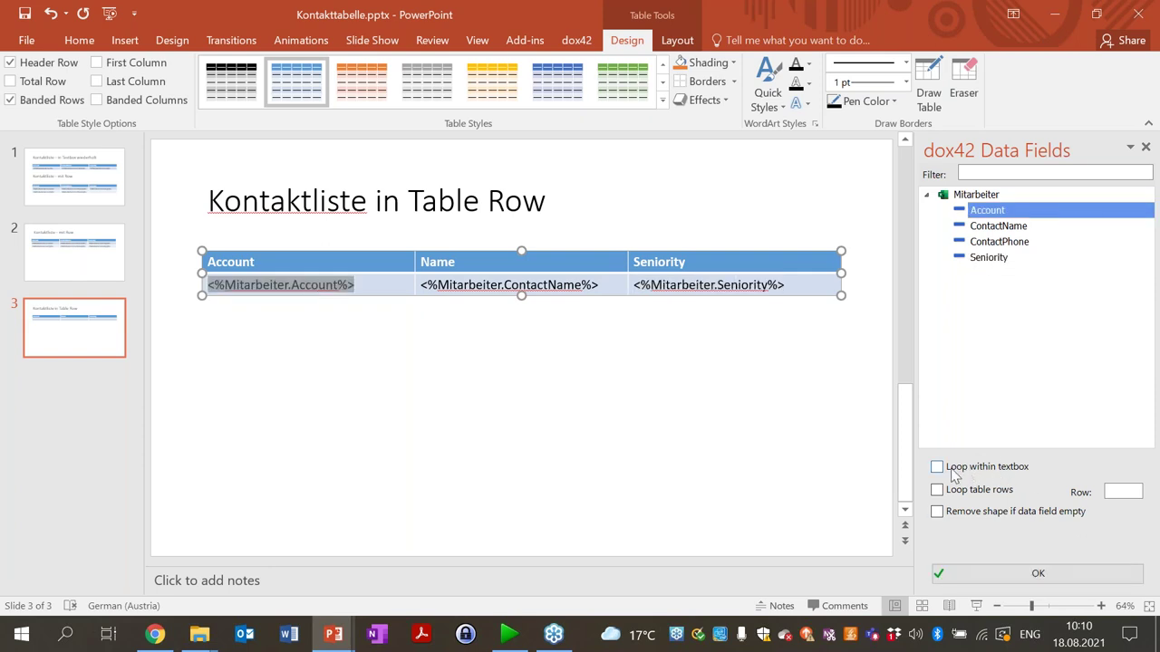
{"action": "left_click", "coordinate": [962, 494]}
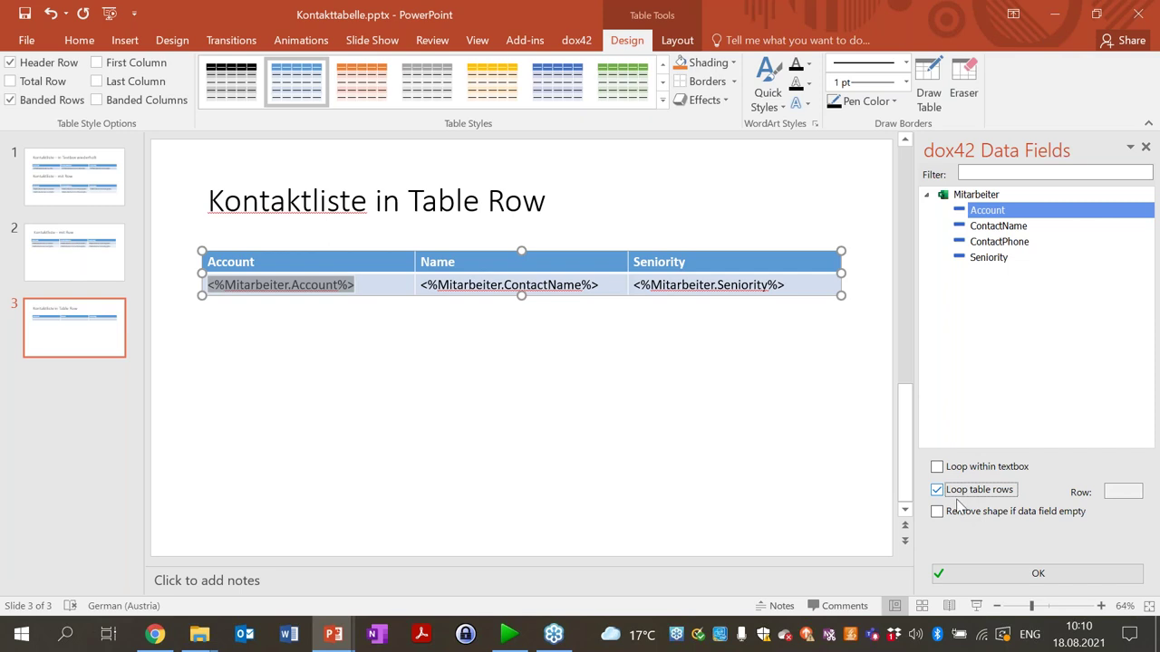
{"action": "left_click", "coordinate": [967, 572]}
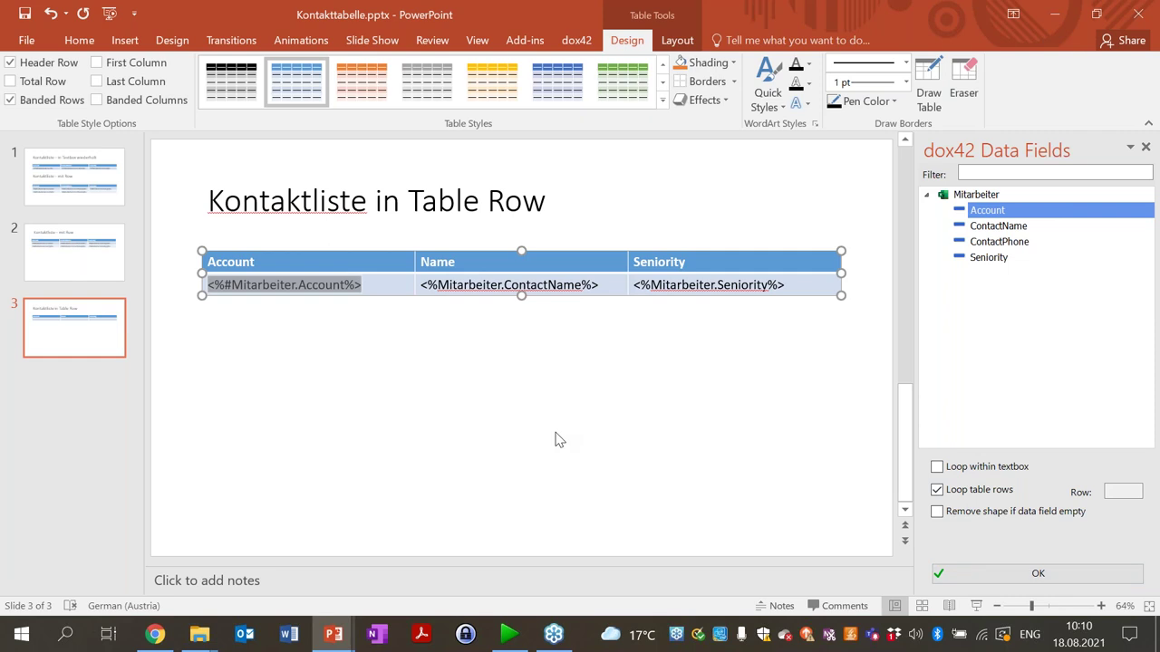
{"action": "left_click", "coordinate": [380, 103]}
{"action": "left_click", "coordinate": [355, 432]}
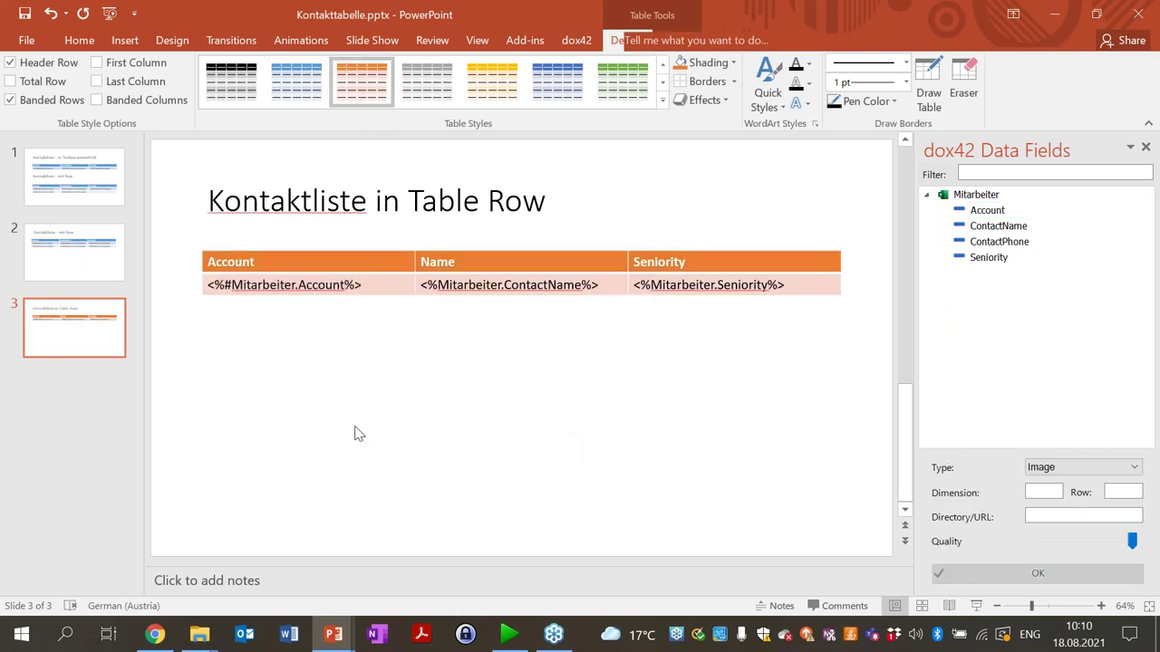
{"action": "left_click", "coordinate": [594, 44]}
Step: Generate Presentation4, check its slide 3 table of seven contacts, then close it
{"action": "left_click", "coordinate": [30, 96]}
{"action": "left_click", "coordinate": [613, 374]}
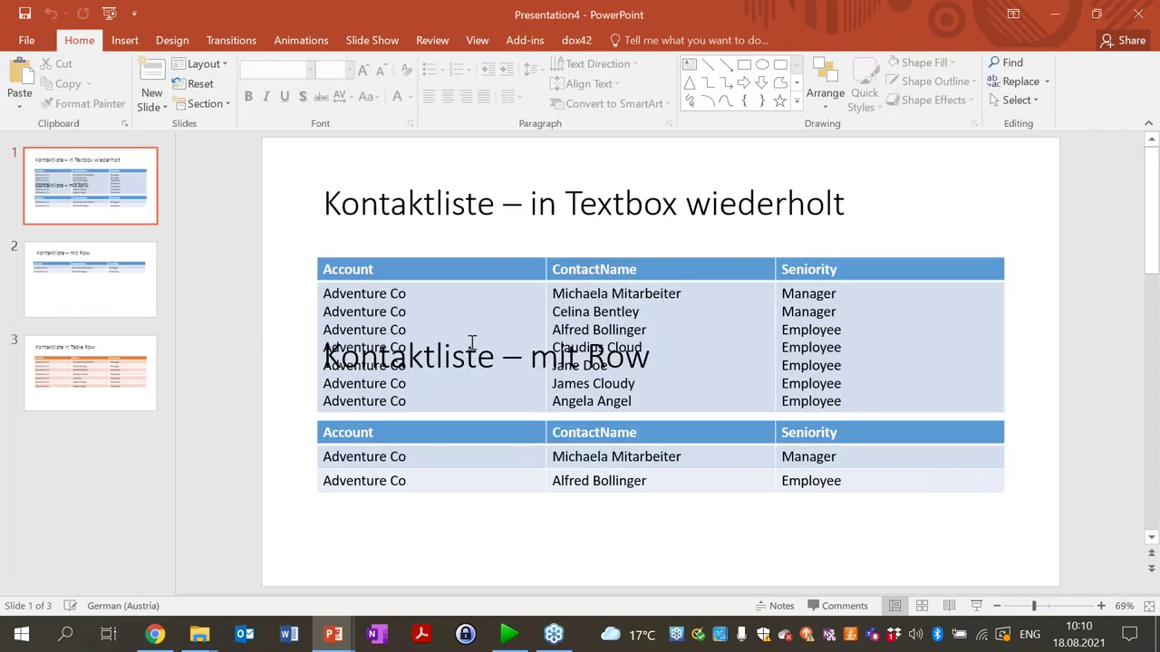
{"action": "left_click", "coordinate": [460, 349]}
{"action": "left_click", "coordinate": [109, 396]}
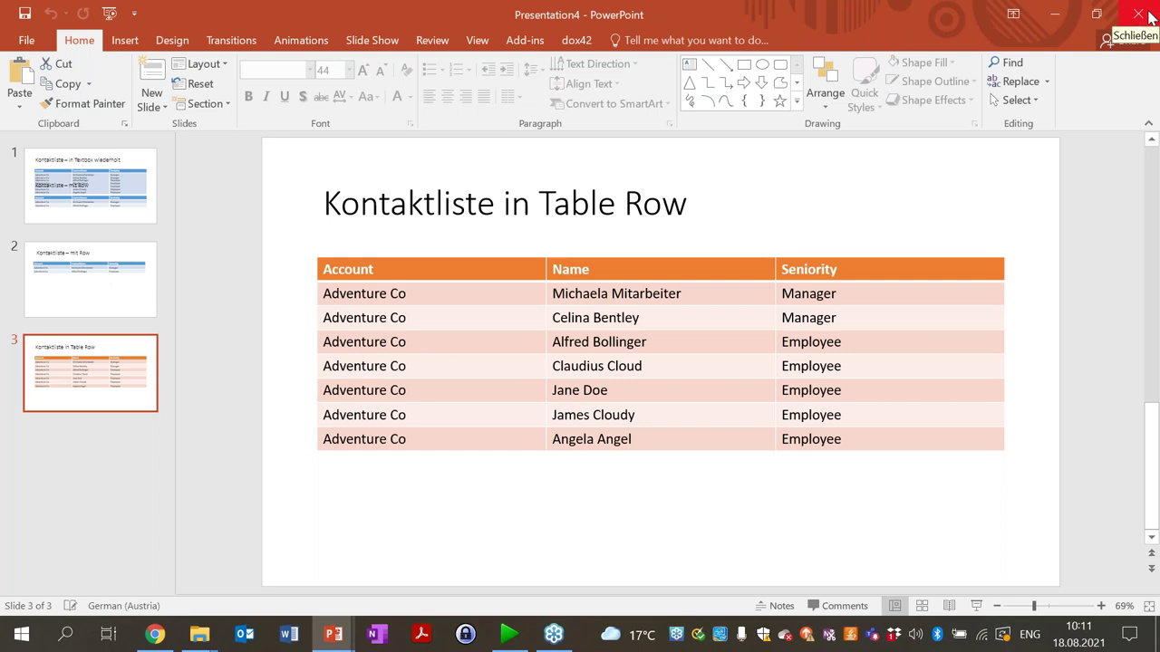
{"action": "left_click", "coordinate": [1147, 16]}
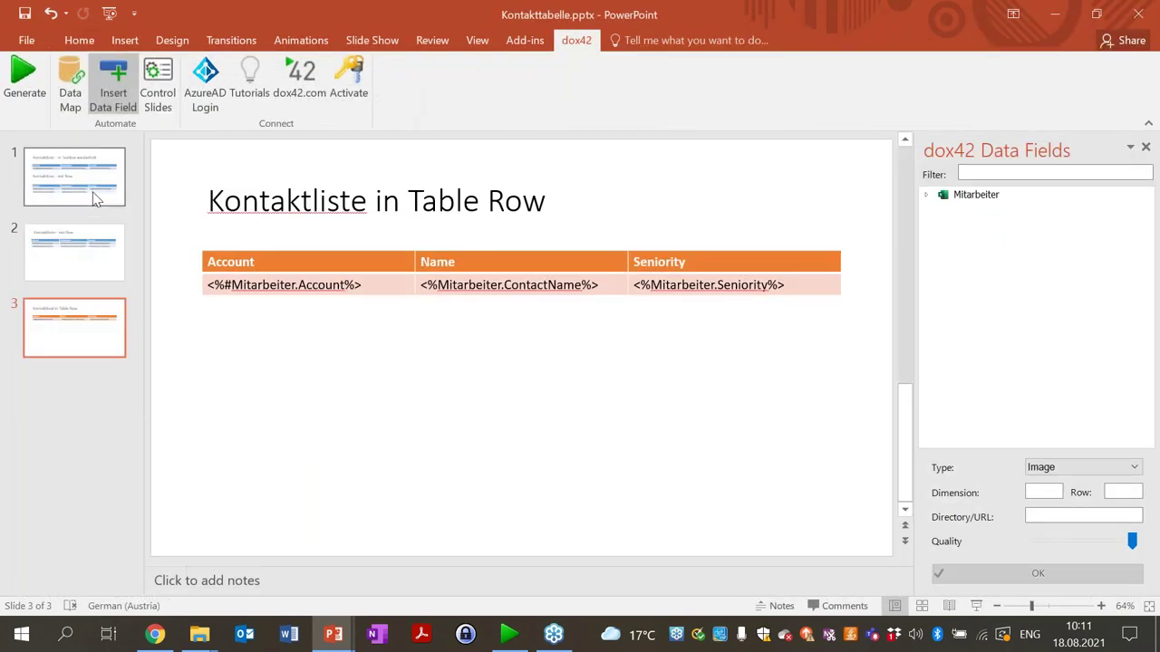
Step: Delete the 'Kontaktliste – mit Row' heading and the lower table from slide 1
{"action": "left_click", "coordinate": [392, 323]}
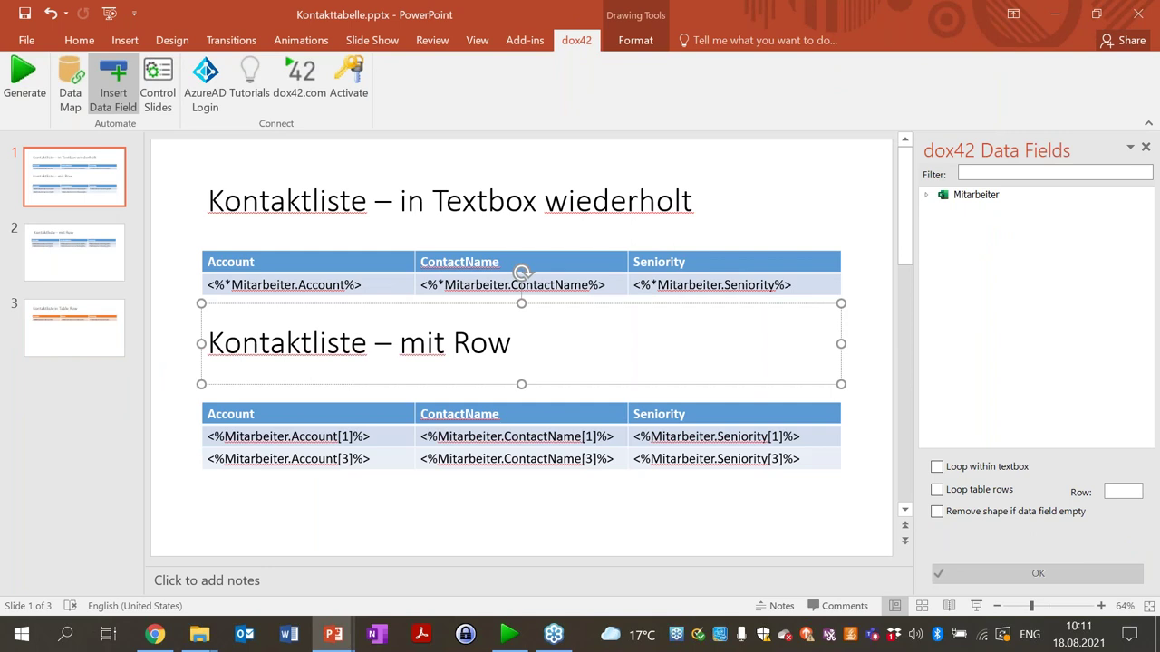
{"action": "key", "text": "Delete"}
{"action": "left_click", "coordinate": [380, 404]}
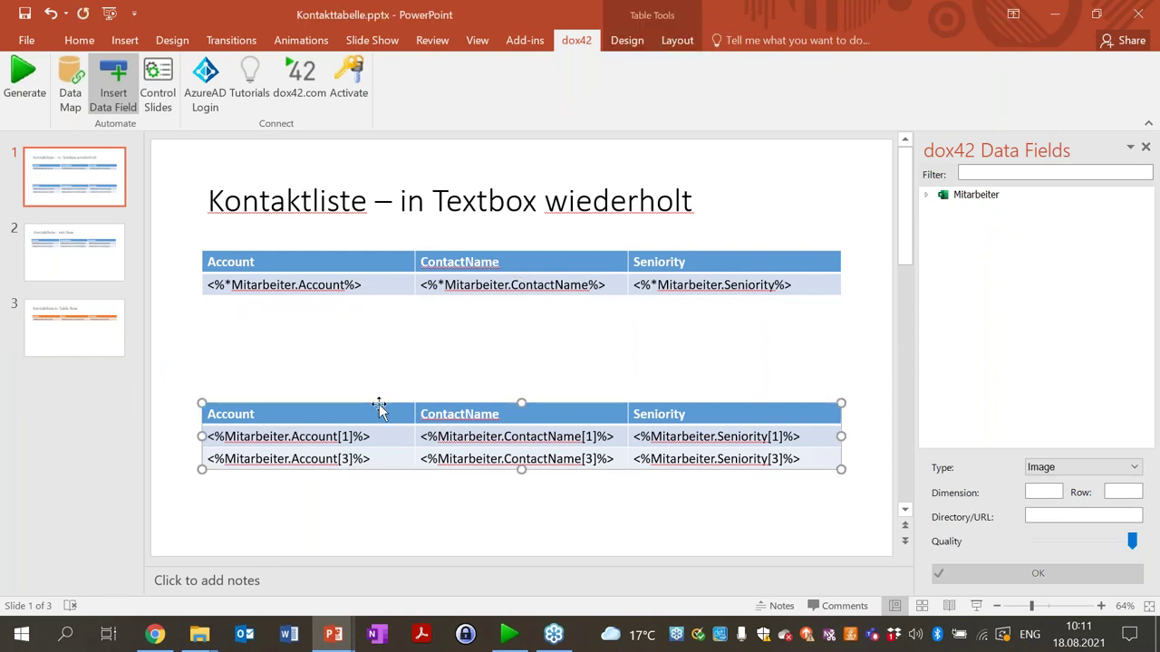
{"action": "key", "text": "Delete"}
Step: Check the loop setting of the Account field in the slide 3 table
{"action": "left_click", "coordinate": [102, 328]}
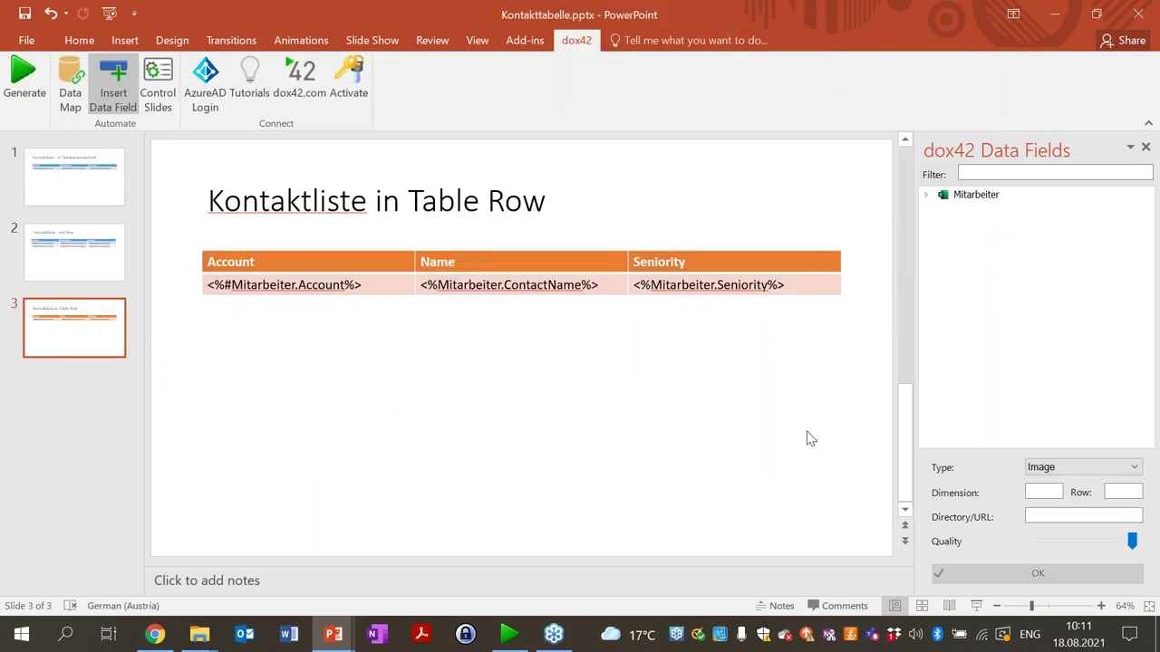
{"action": "left_click", "coordinate": [303, 286]}
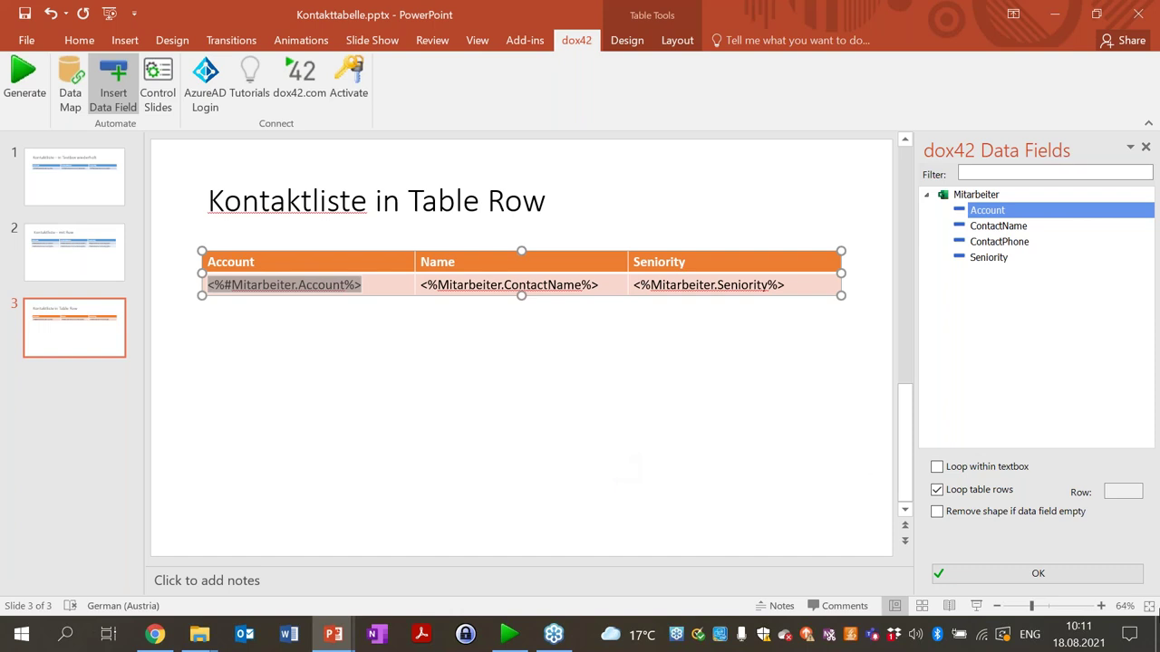
{"action": "left_click", "coordinate": [460, 388]}
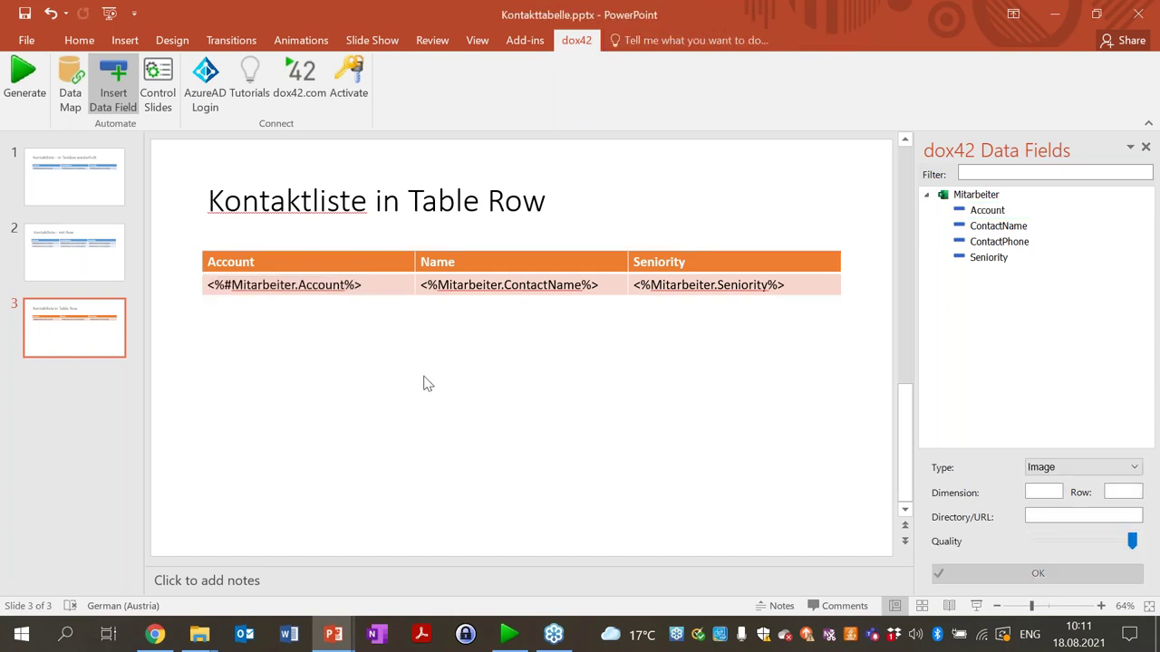
Step: Open the data map, then open contact_info.xlsx from the dox42_class_tables folder in Excel
{"action": "left_click", "coordinate": [65, 107]}
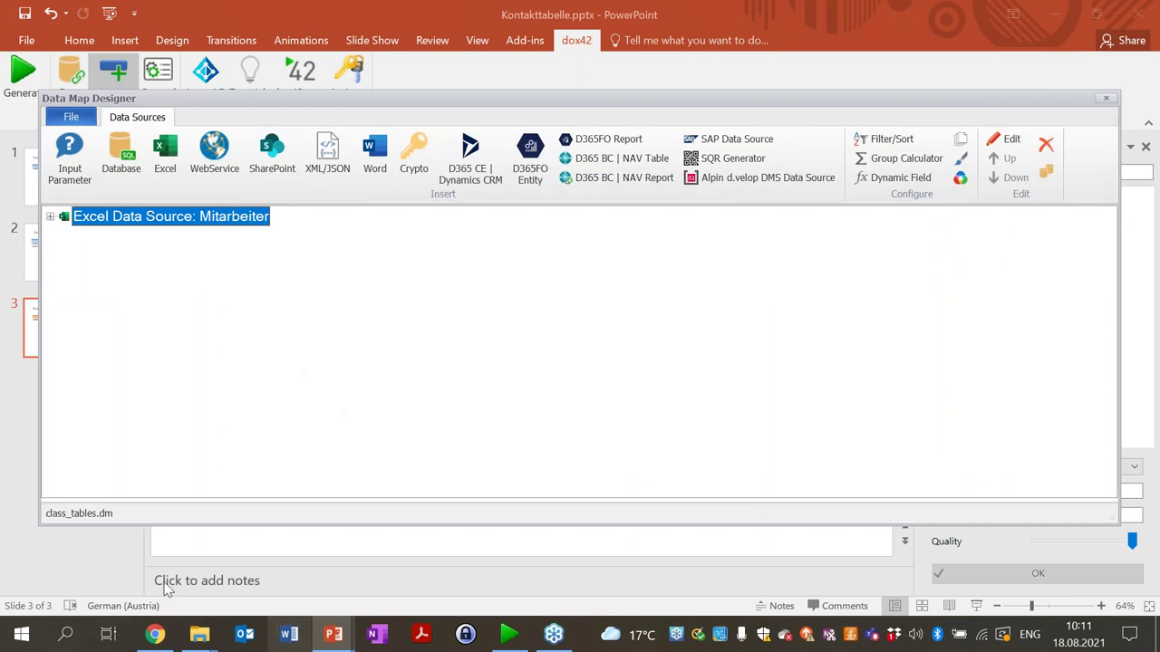
{"action": "mouse_move", "coordinate": [199, 634]}
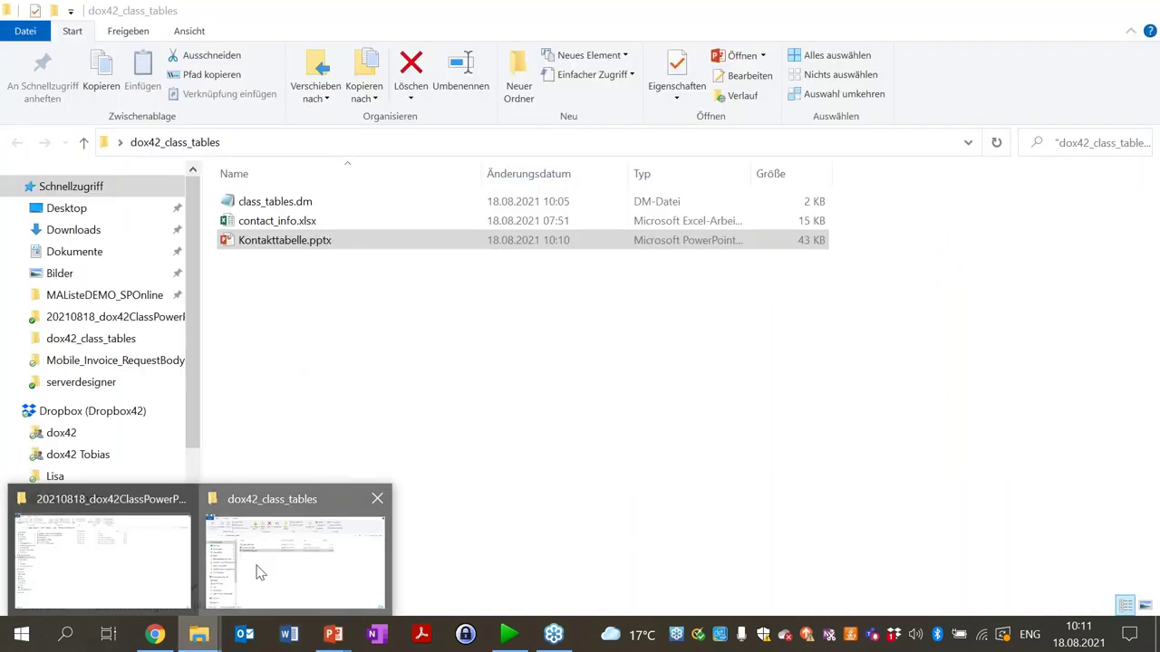
{"action": "left_click", "coordinate": [256, 573]}
{"action": "double_click", "coordinate": [293, 223]}
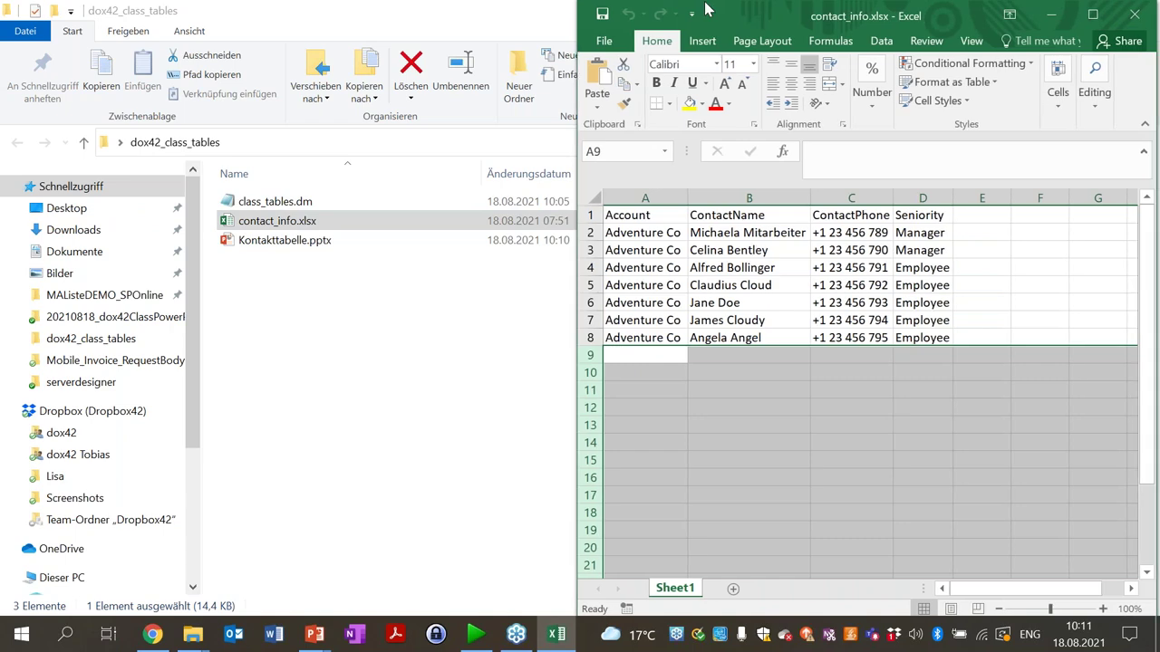
Step: Maximize the workbook and copy Sheet1 to the end as Sheet1 (2)
{"action": "double_click", "coordinate": [766, 11]}
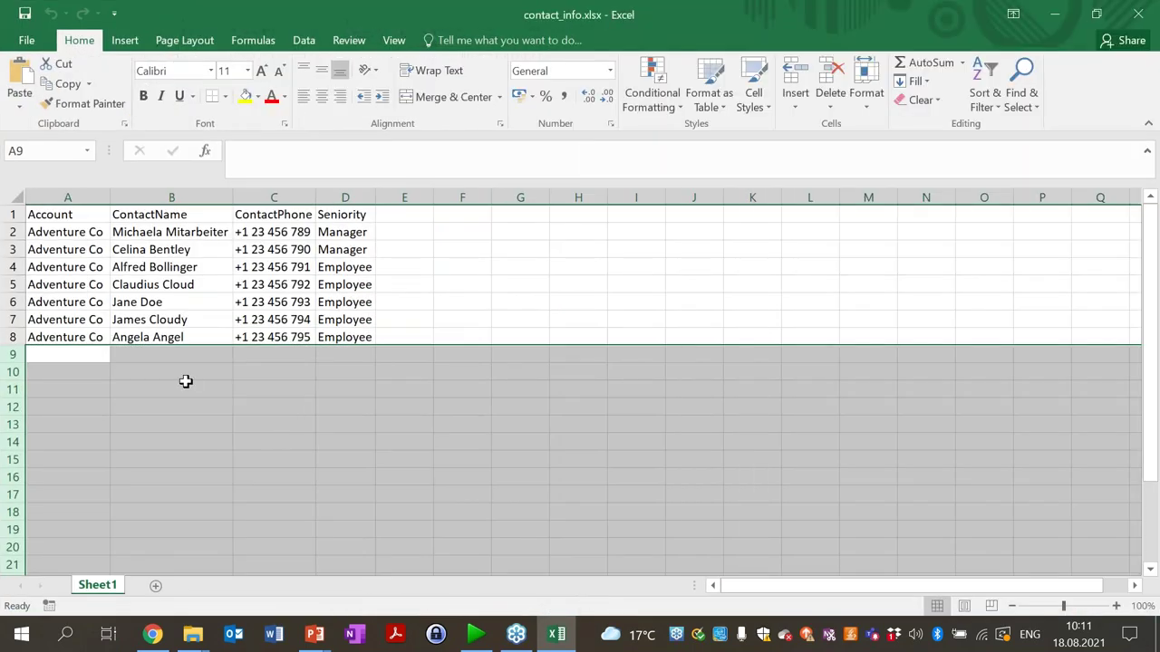
{"action": "left_click", "coordinate": [185, 382]}
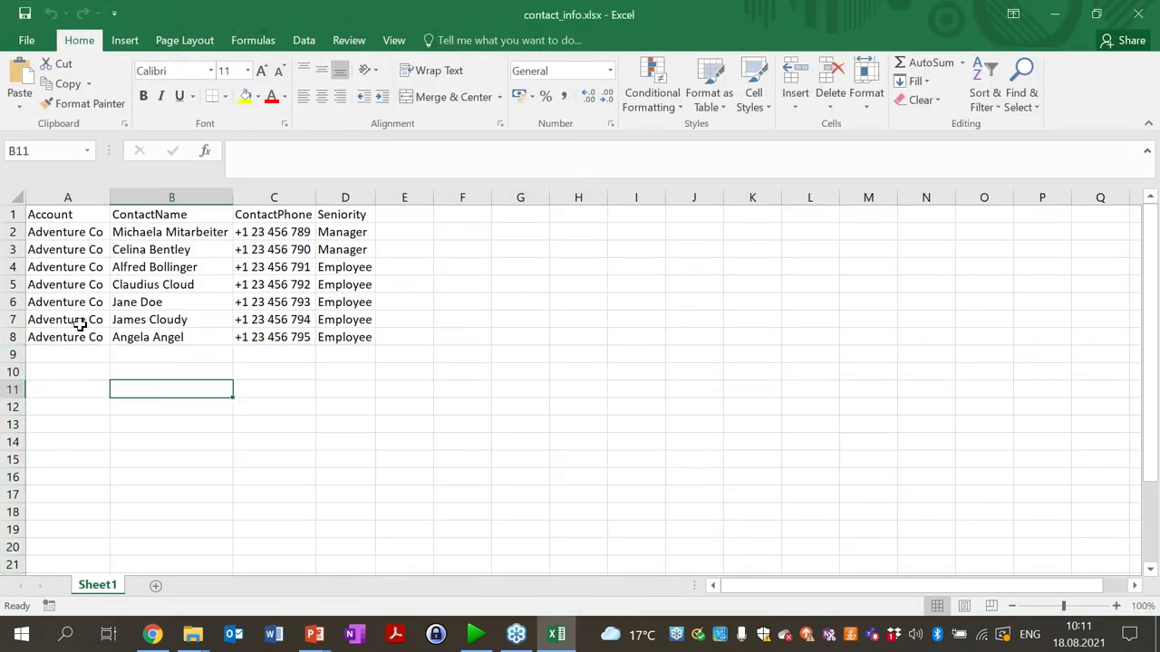
{"action": "right_click", "coordinate": [100, 589]}
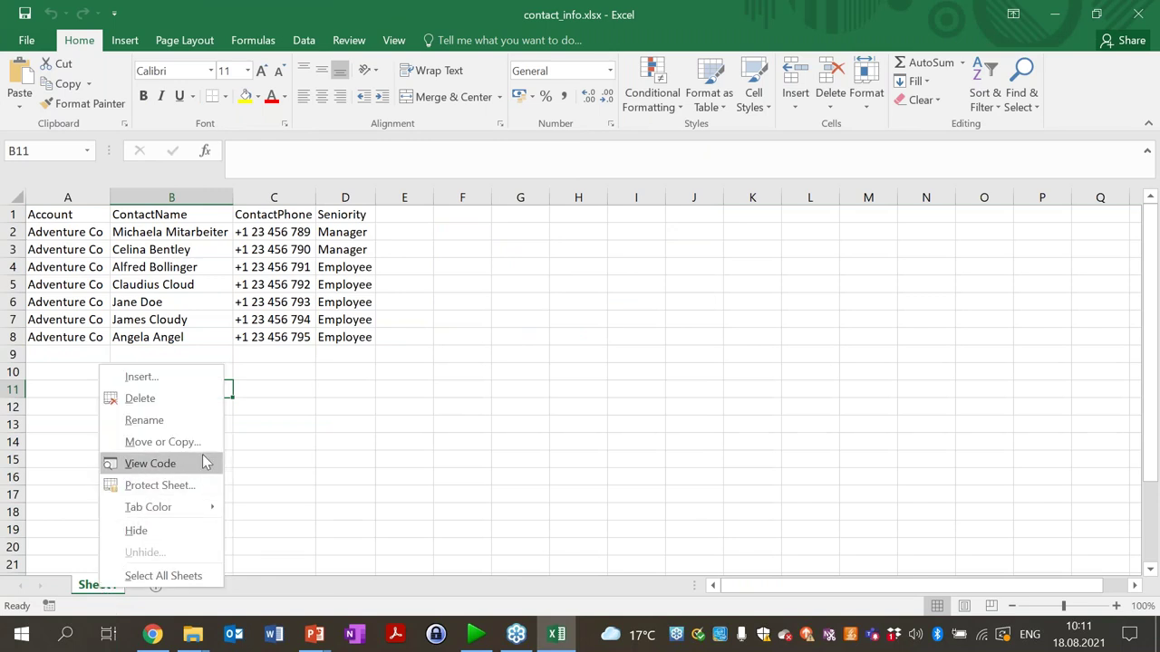
{"action": "left_click", "coordinate": [172, 448]}
{"action": "left_click", "coordinate": [83, 426]}
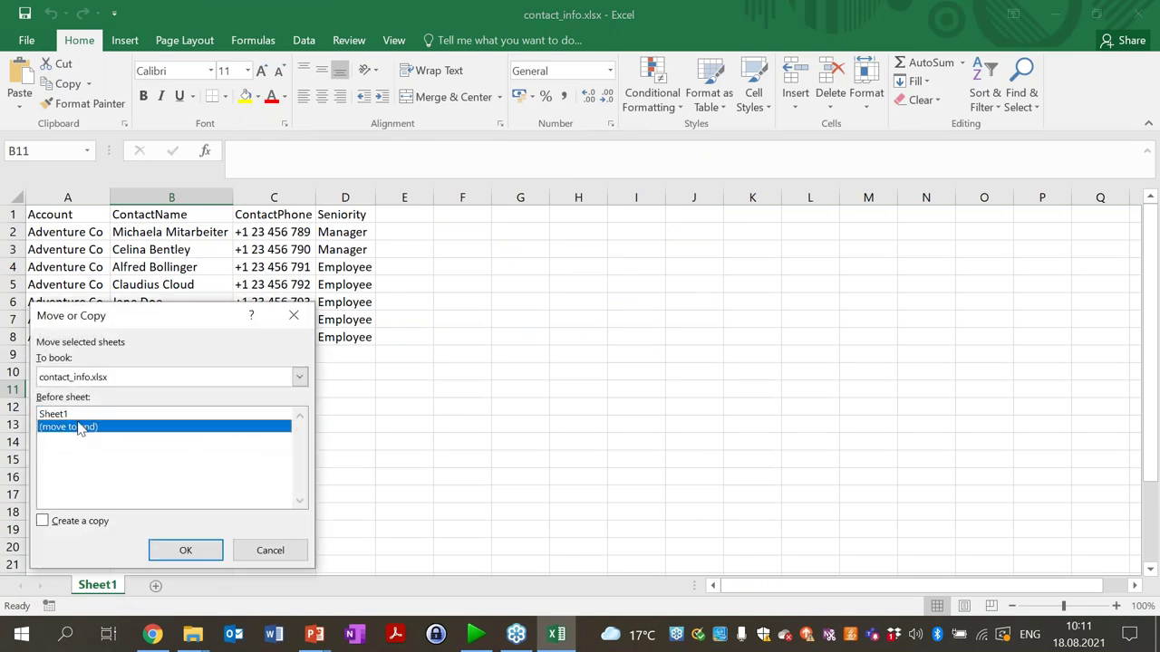
{"action": "left_click", "coordinate": [83, 521]}
{"action": "left_click", "coordinate": [186, 553]}
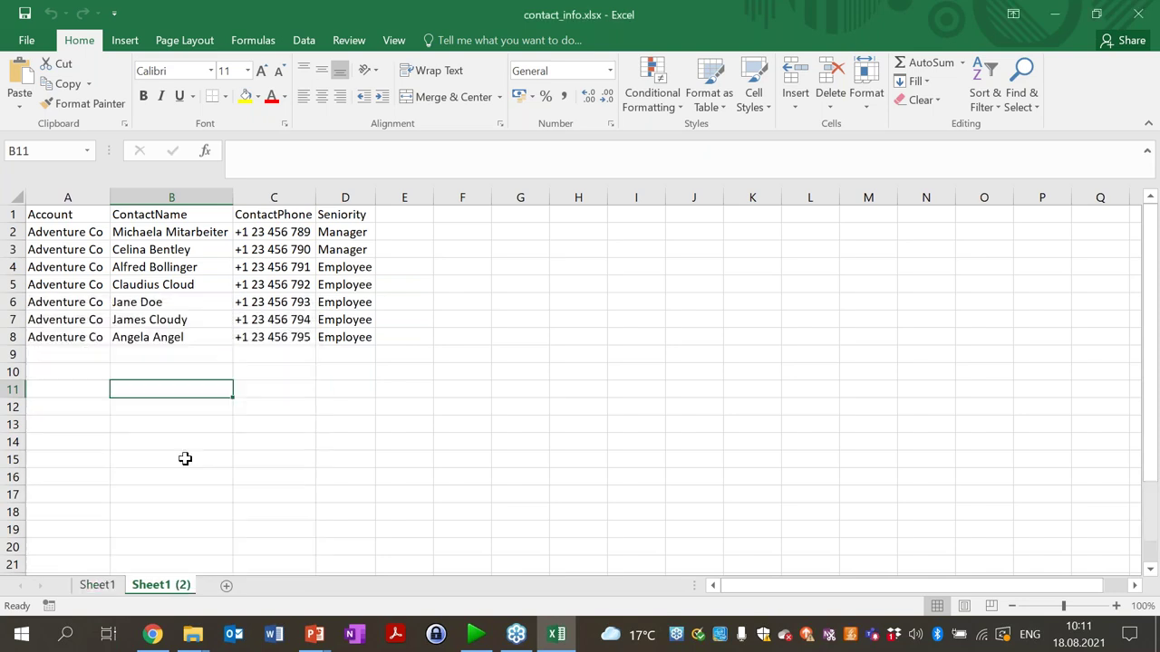
Step: Delete row 4, clear cells A4 to D4 so the row is empty, and close Excel
{"action": "left_click", "coordinate": [13, 267]}
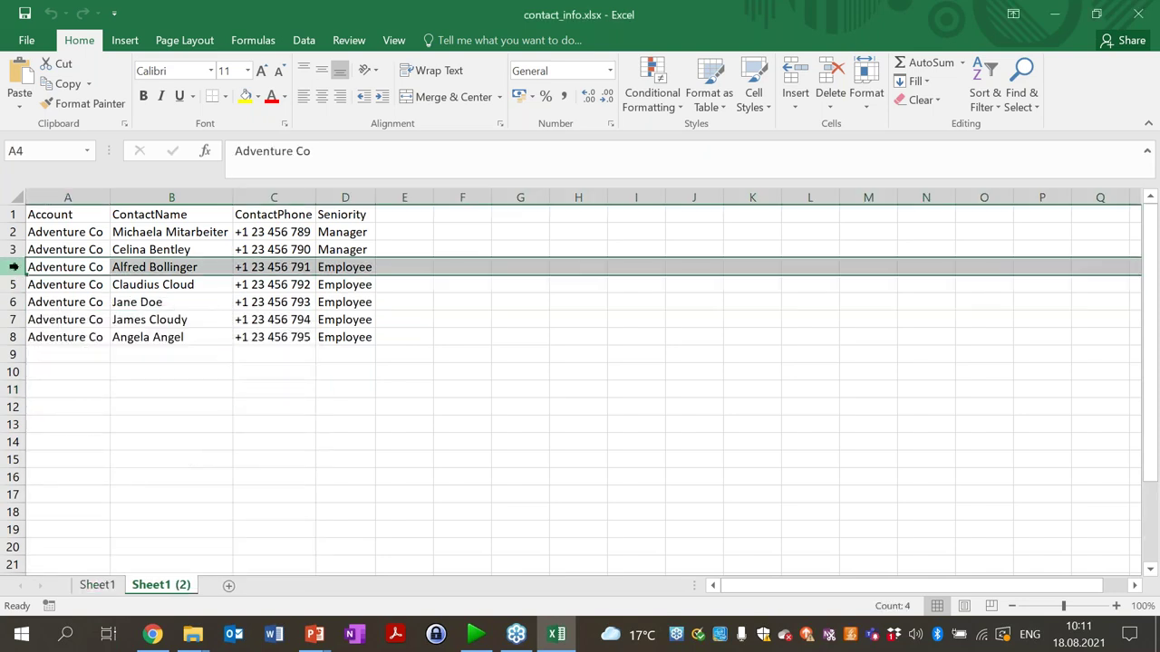
{"action": "key", "text": "ctrl+minus"}
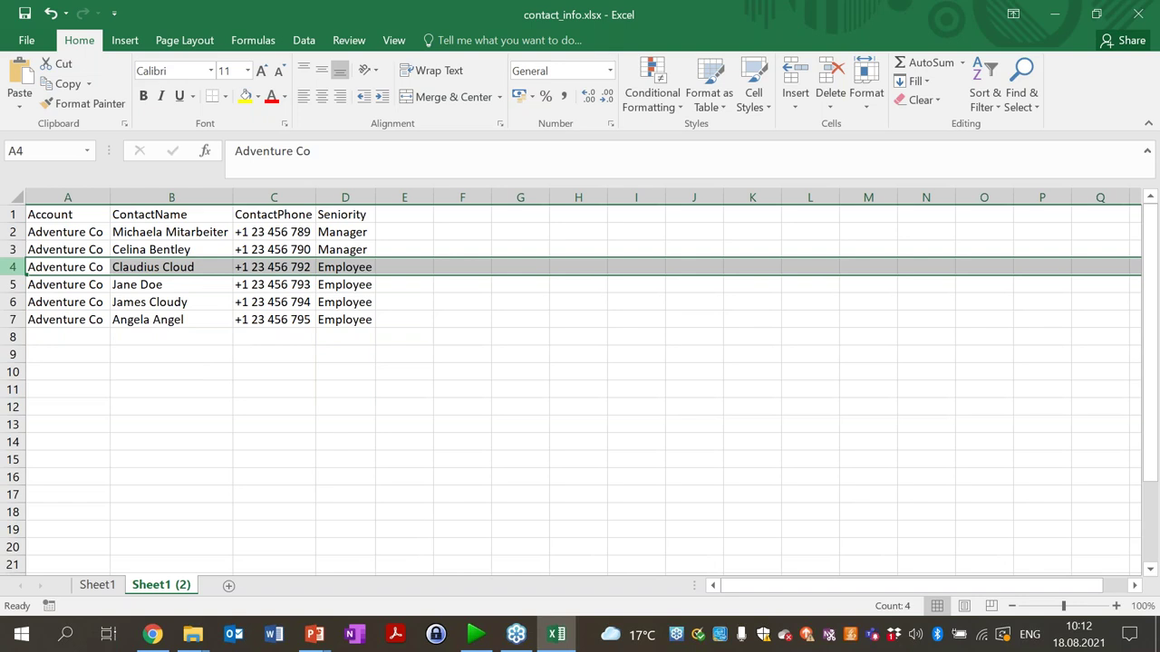
{"action": "left_click", "coordinate": [68, 263]}
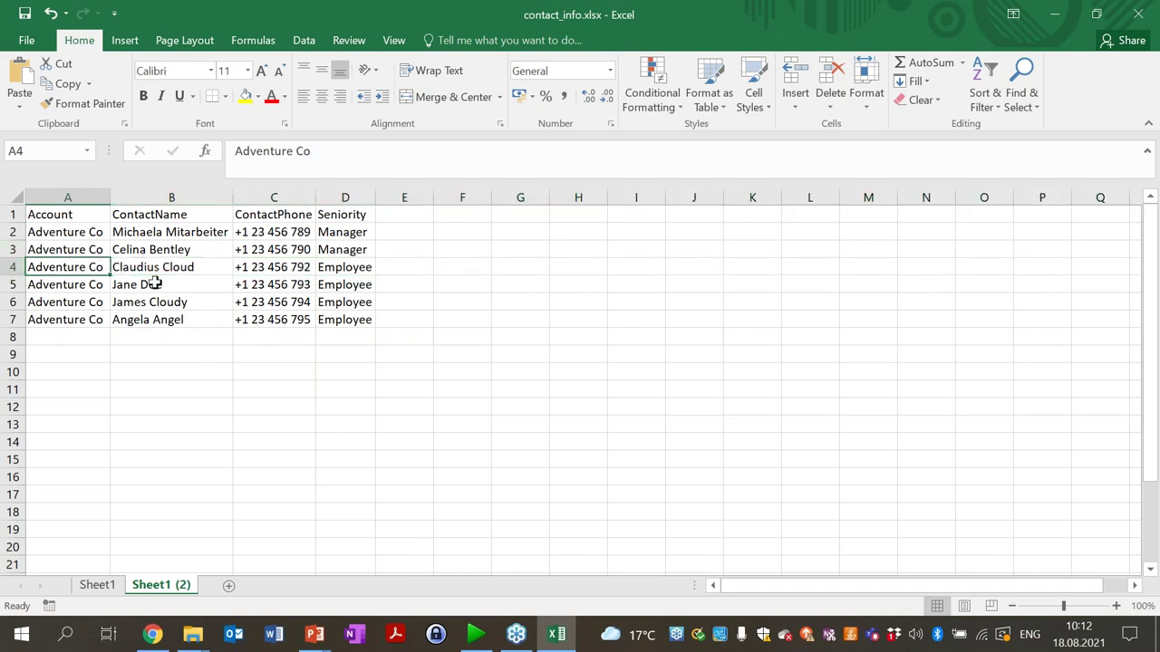
{"action": "key", "text": "Delete"}
{"action": "left_click", "coordinate": [173, 266]}
{"action": "key", "text": "Delete"}
{"action": "left_click", "coordinate": [272, 268]}
{"action": "key", "text": "Delete"}
{"action": "left_click", "coordinate": [331, 265]}
{"action": "key", "text": "Delete"}
{"action": "left_click", "coordinate": [218, 392]}
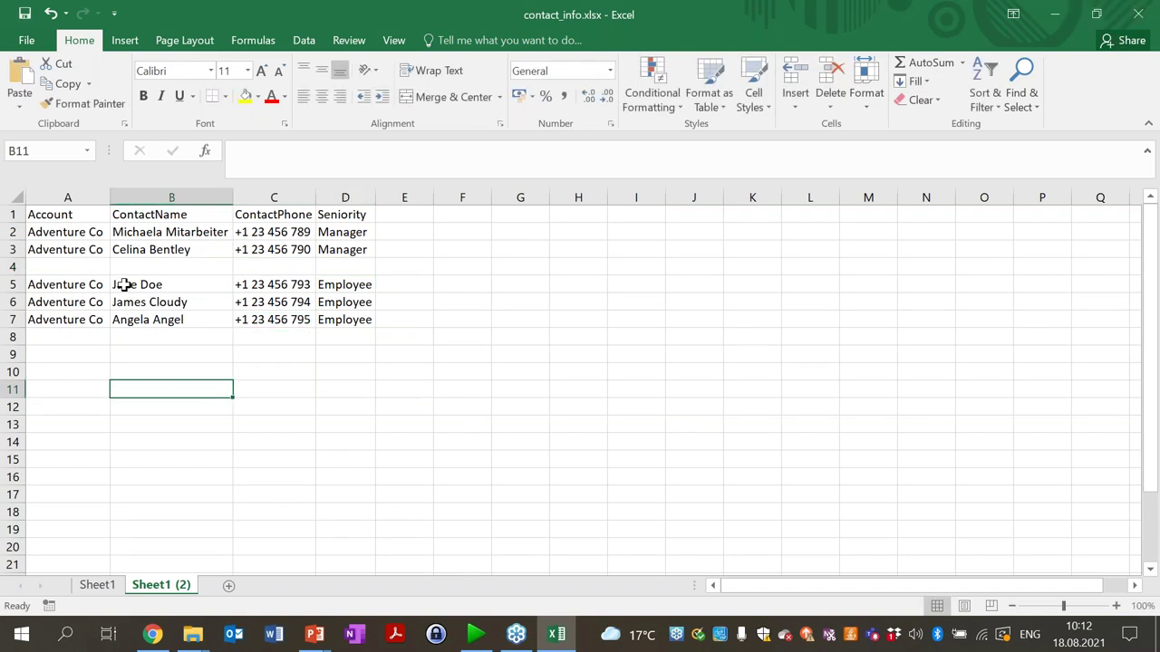
{"action": "left_click", "coordinate": [1146, 17]}
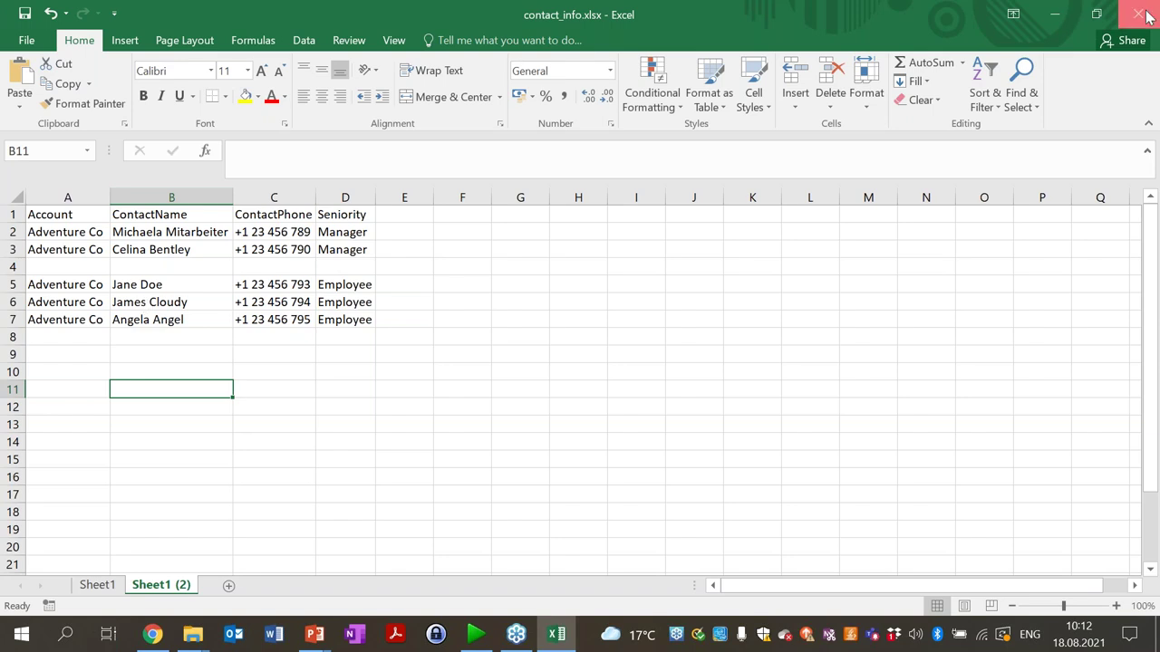
Step: Back in the Kontakttabelle data map, clone the Mitarbeiter data source
{"action": "mouse_move", "coordinate": [334, 634]}
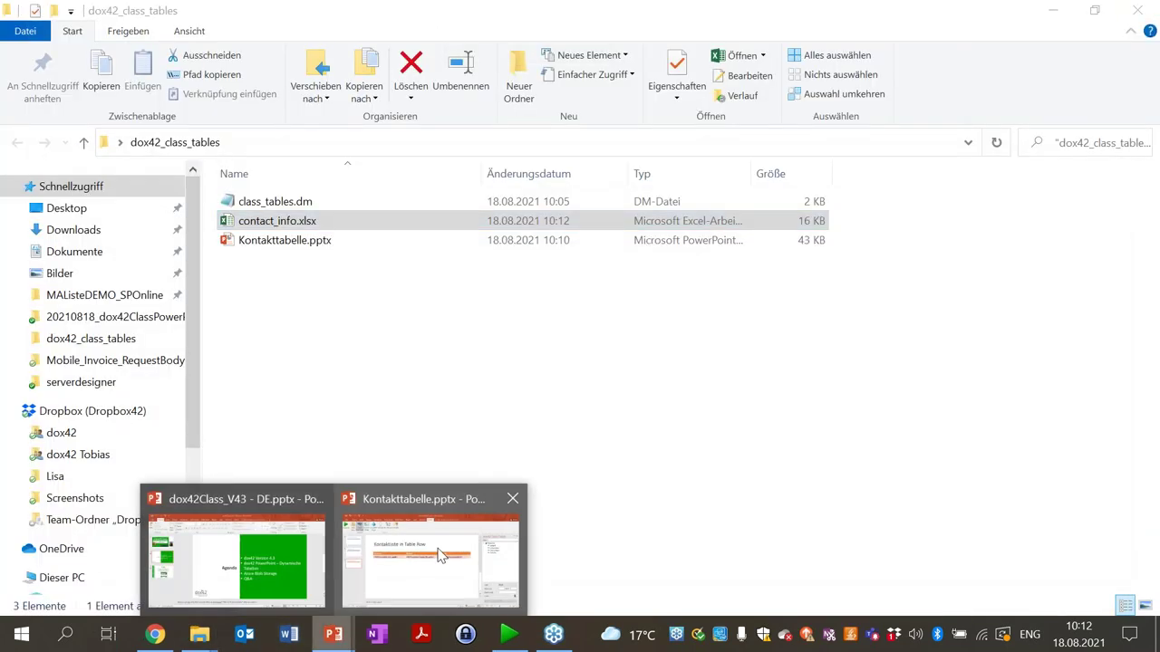
{"action": "left_click", "coordinate": [433, 557]}
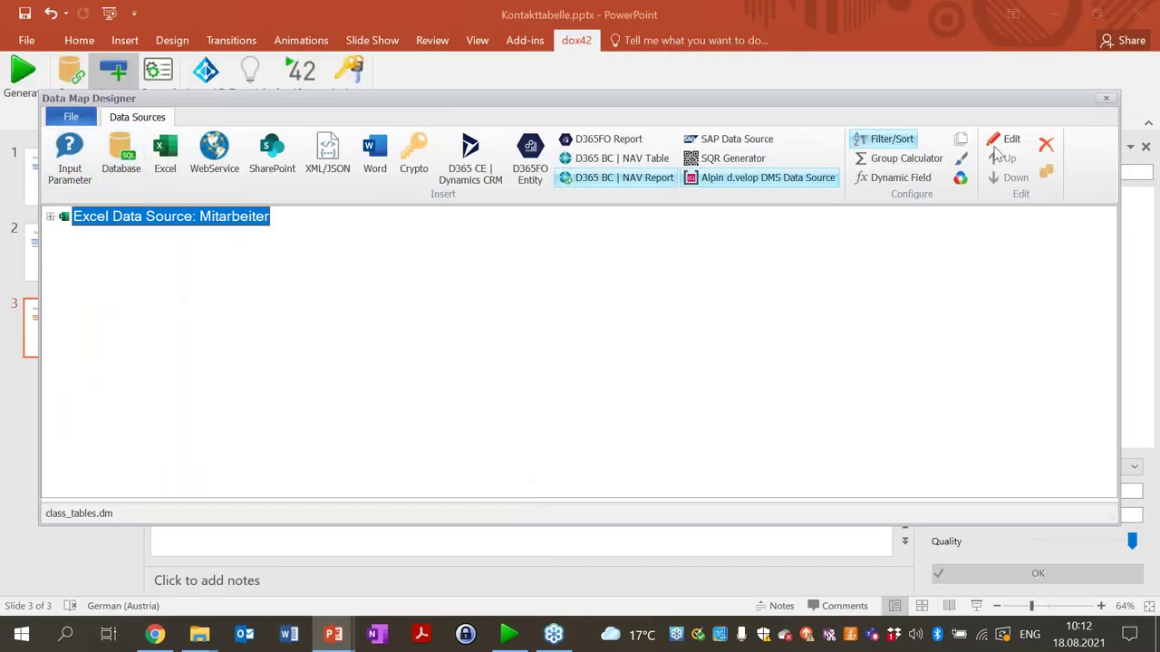
{"action": "left_click", "coordinate": [1046, 171]}
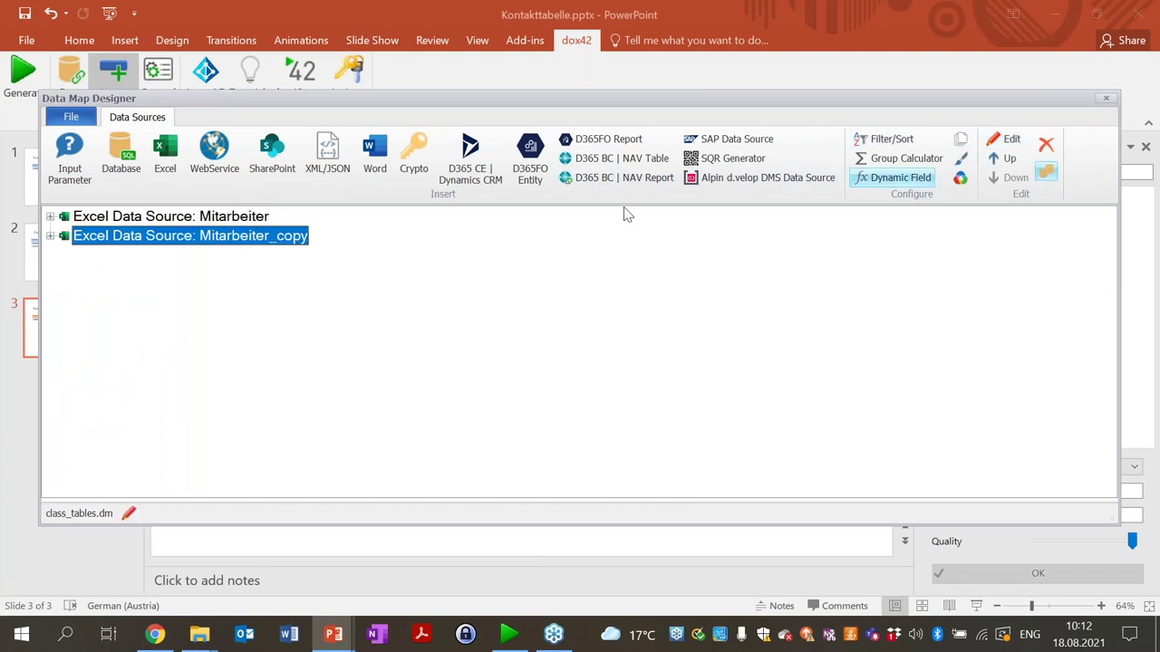
Step: Rename the cloned data source to Mitarbeiter_emptyrow
{"action": "double_click", "coordinate": [212, 235]}
{"action": "left_click_drag", "start_coordinate": [371, 68], "coordinate": [351, 69]}
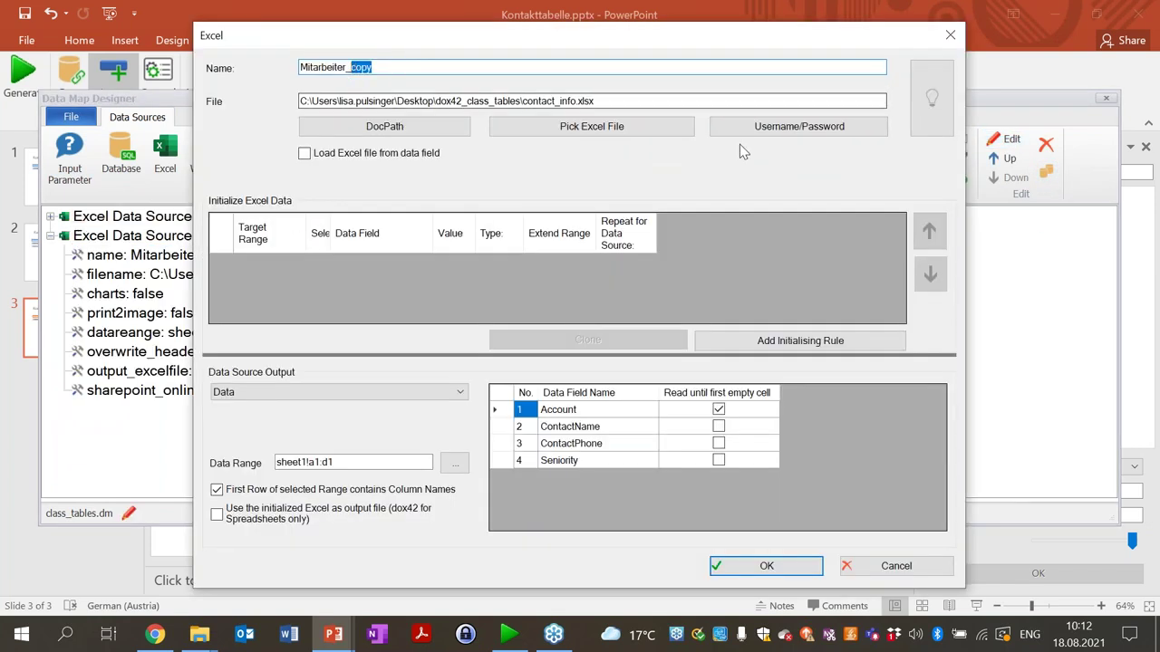
{"action": "type", "text": "emptyrow"}
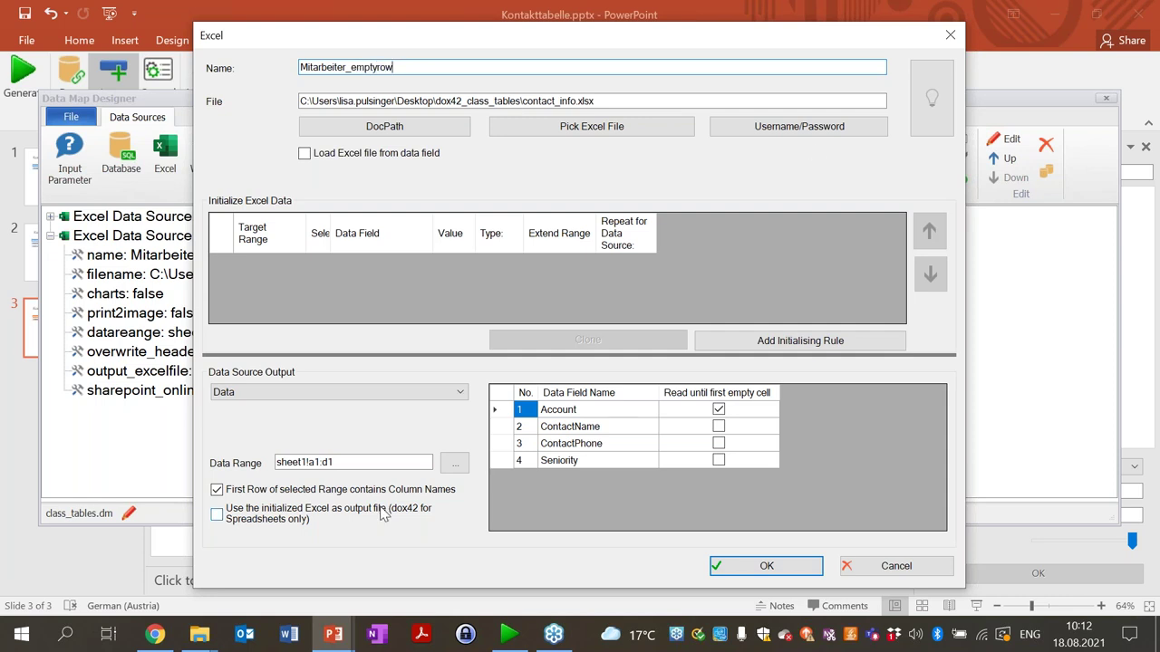
Step: Set its data range to Sheet1 (2)!A1:D7, turn off read until first empty cell, and confirm
{"action": "left_click", "coordinate": [454, 463]}
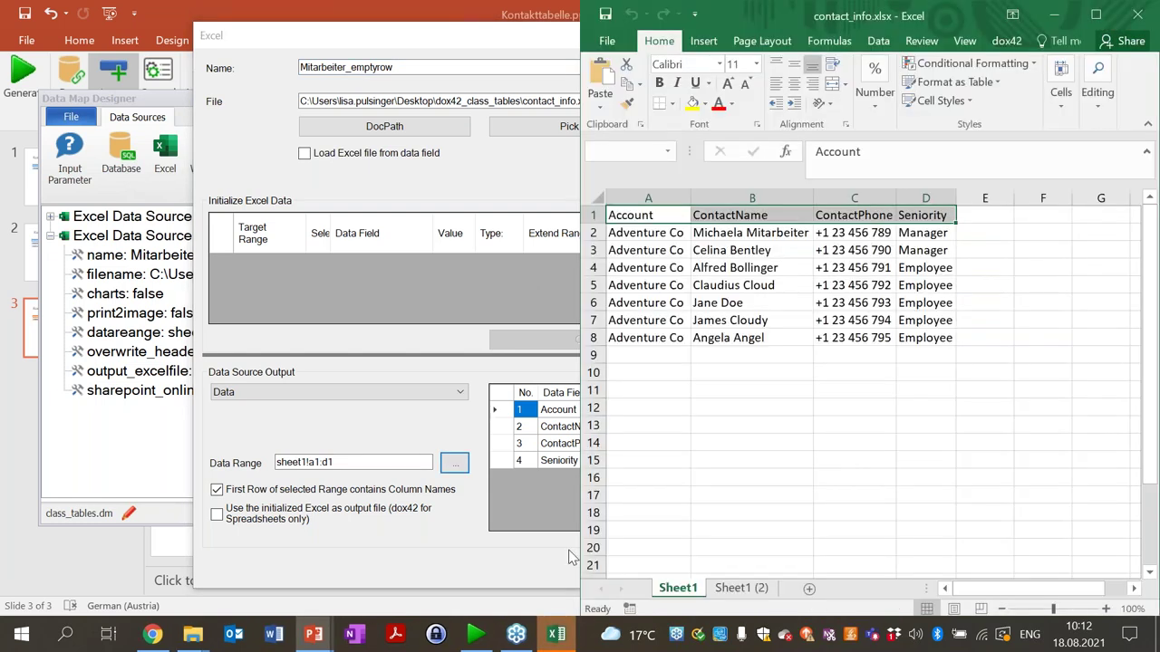
{"action": "left_click", "coordinate": [741, 588]}
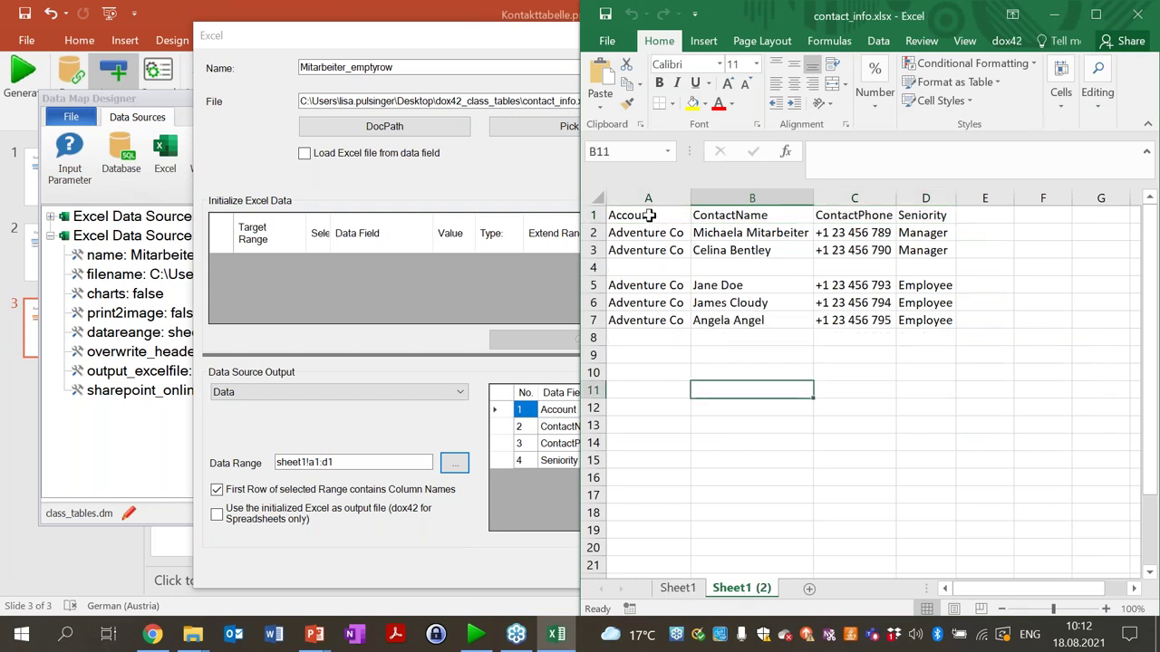
{"action": "left_click_drag", "start_coordinate": [644, 215], "coordinate": [911, 209]}
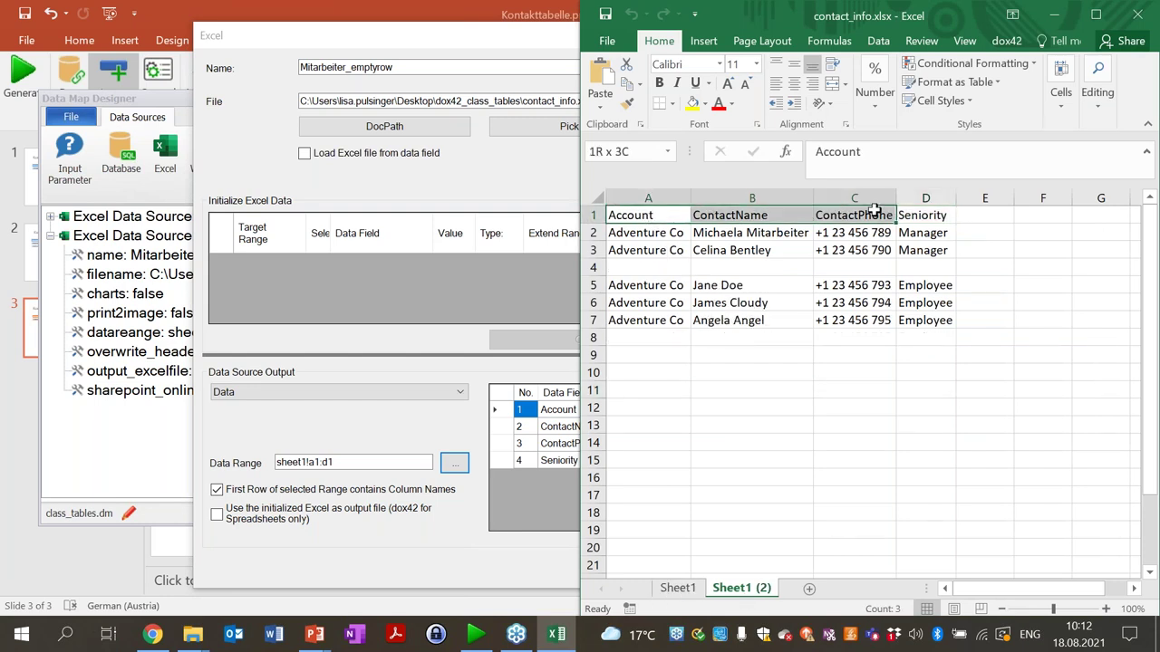
{"action": "left_click", "coordinate": [1137, 15]}
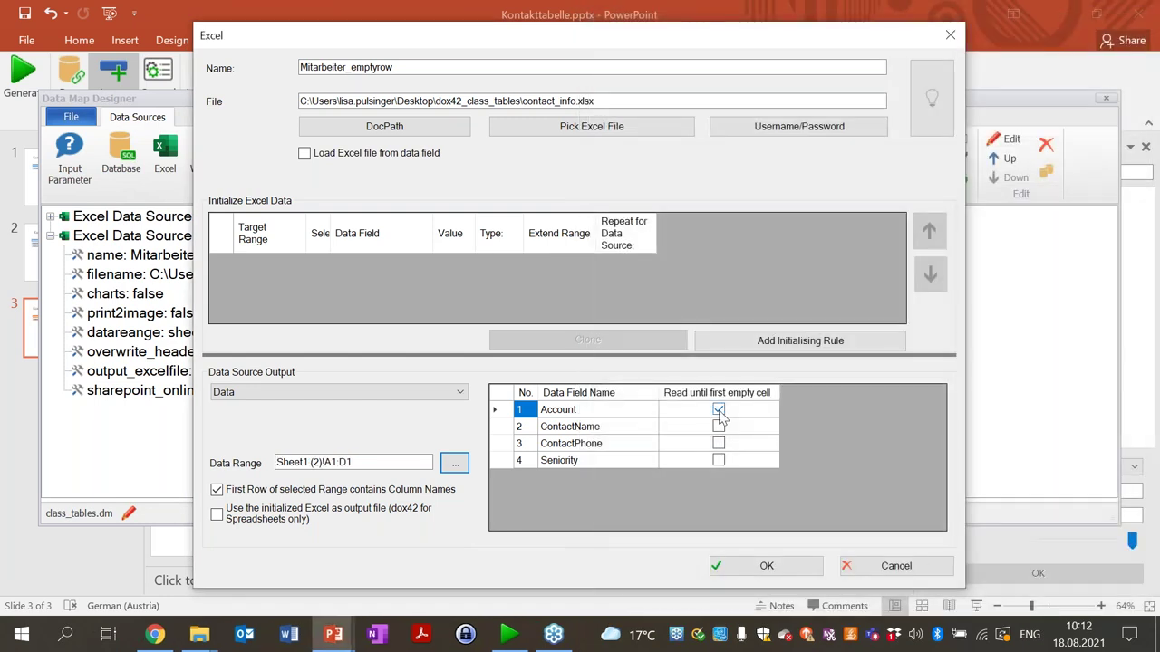
{"action": "left_click", "coordinate": [458, 467]}
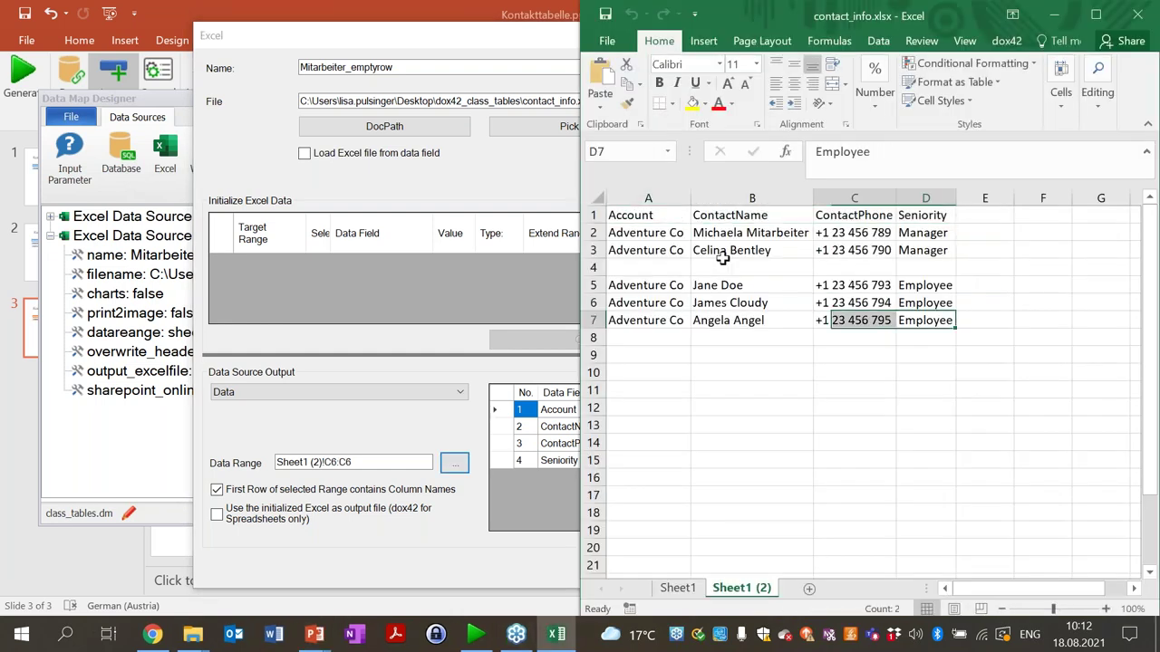
{"action": "left_click_drag", "start_coordinate": [924, 320], "coordinate": [635, 217]}
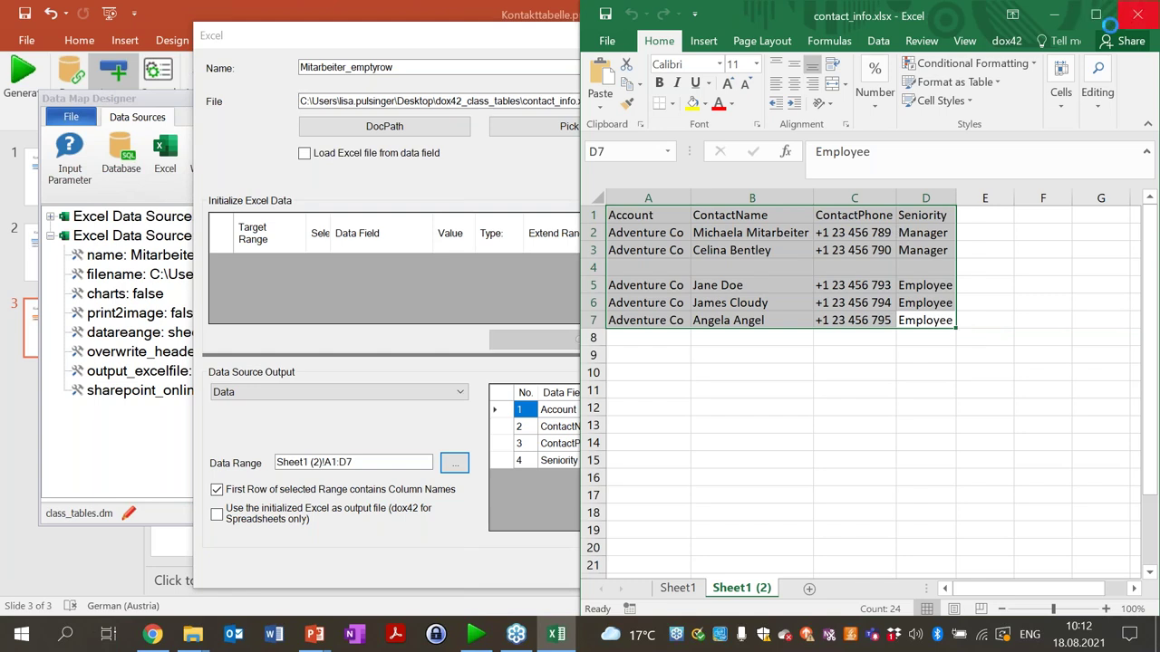
{"action": "left_click", "coordinate": [1137, 15]}
{"action": "left_click", "coordinate": [719, 412]}
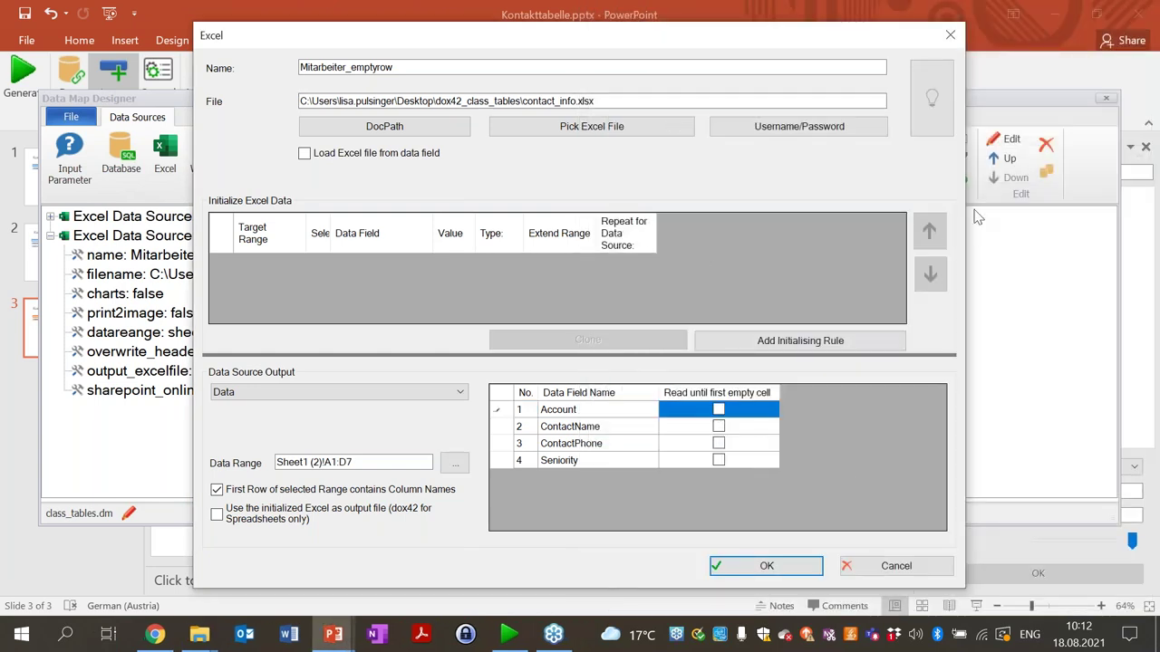
{"action": "left_click", "coordinate": [740, 567]}
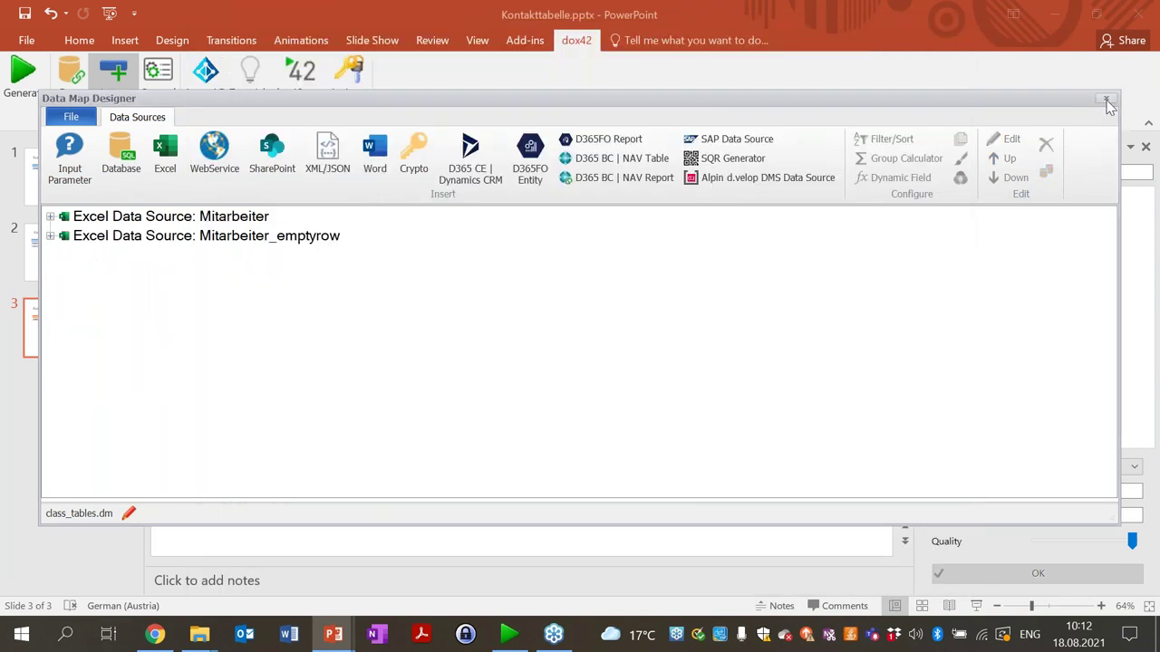
Step: Save and close the data map, then start and cancel a generation from slide 3
{"action": "left_click", "coordinate": [1107, 101]}
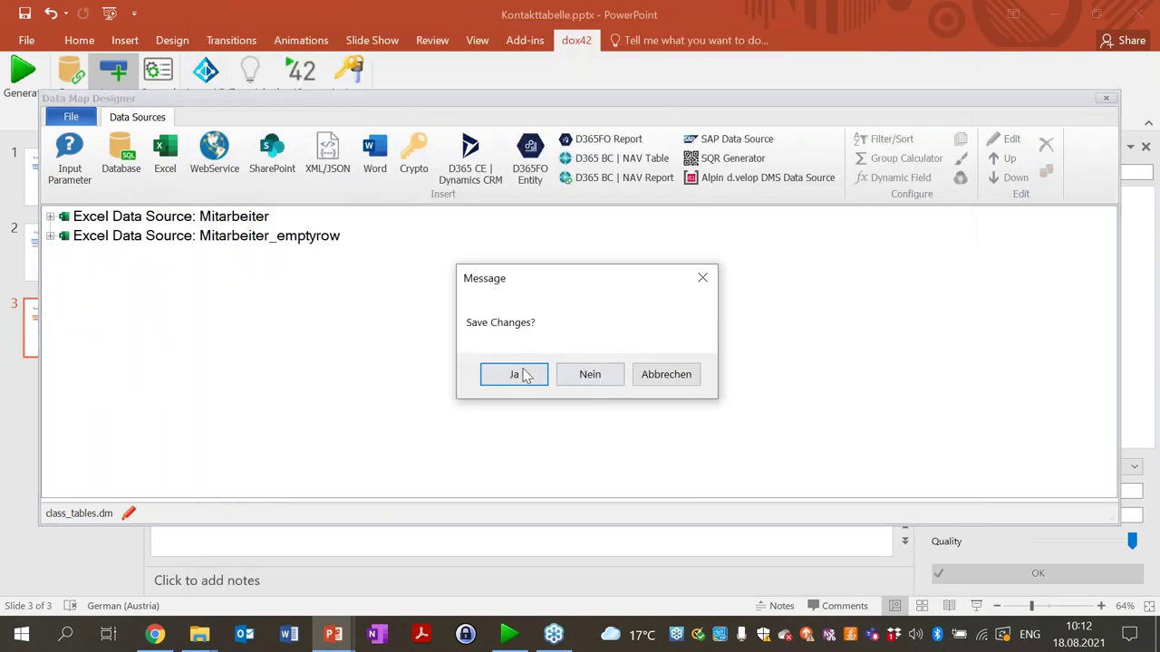
{"action": "left_click", "coordinate": [518, 373]}
{"action": "left_click", "coordinate": [119, 382]}
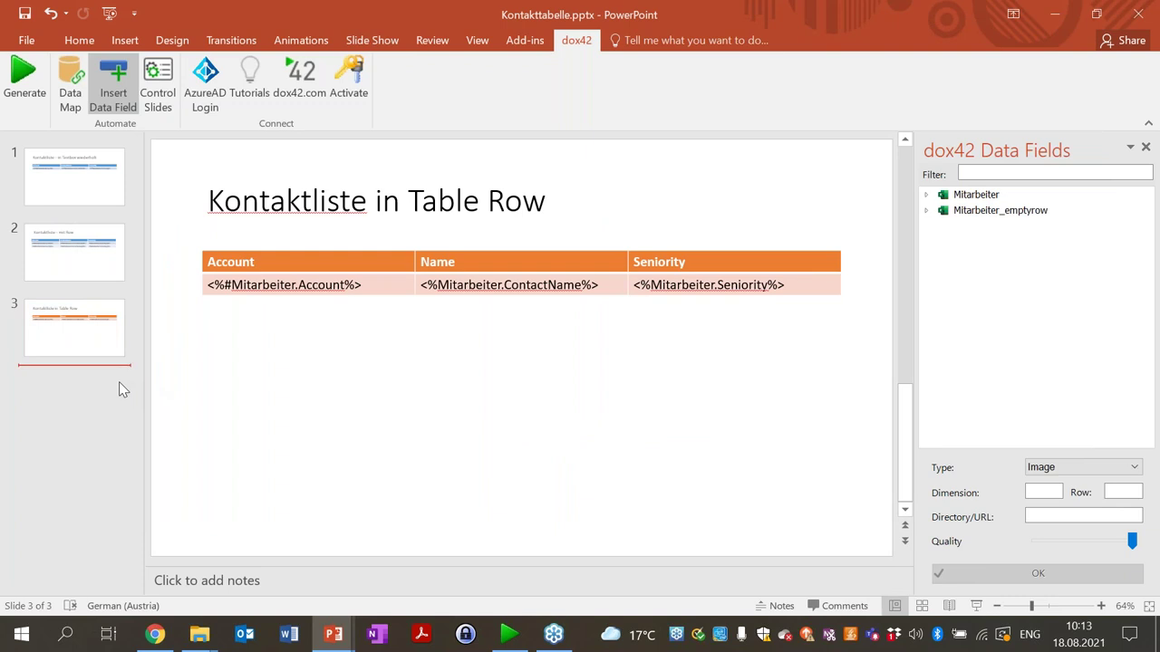
{"action": "left_click", "coordinate": [313, 284]}
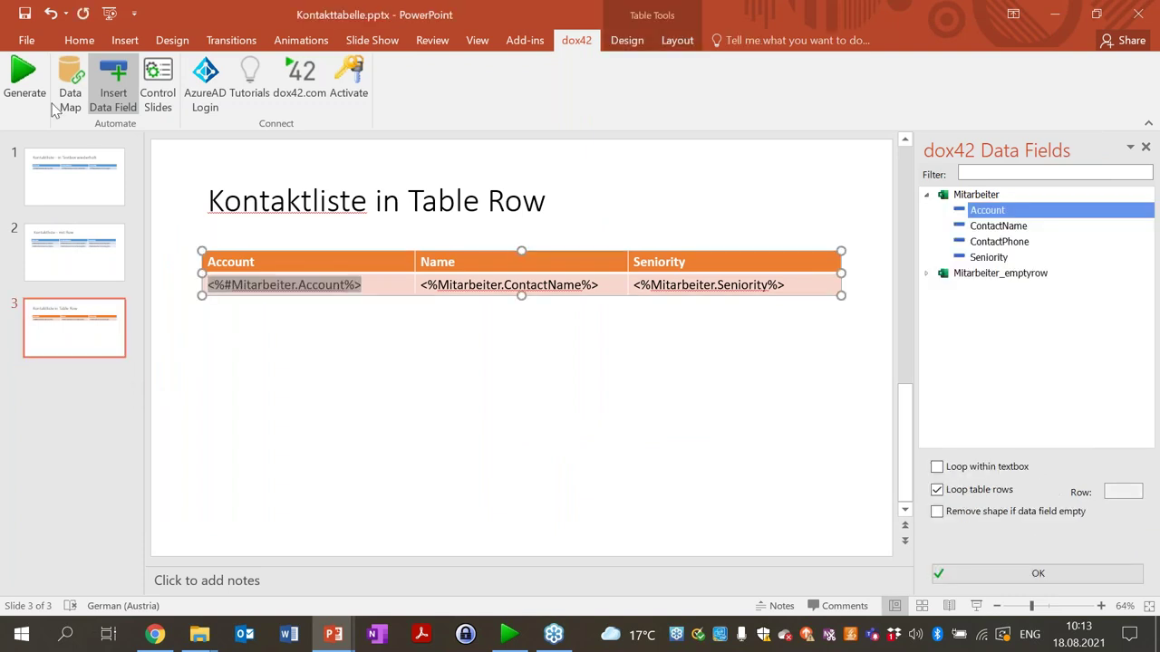
{"action": "left_click", "coordinate": [25, 77]}
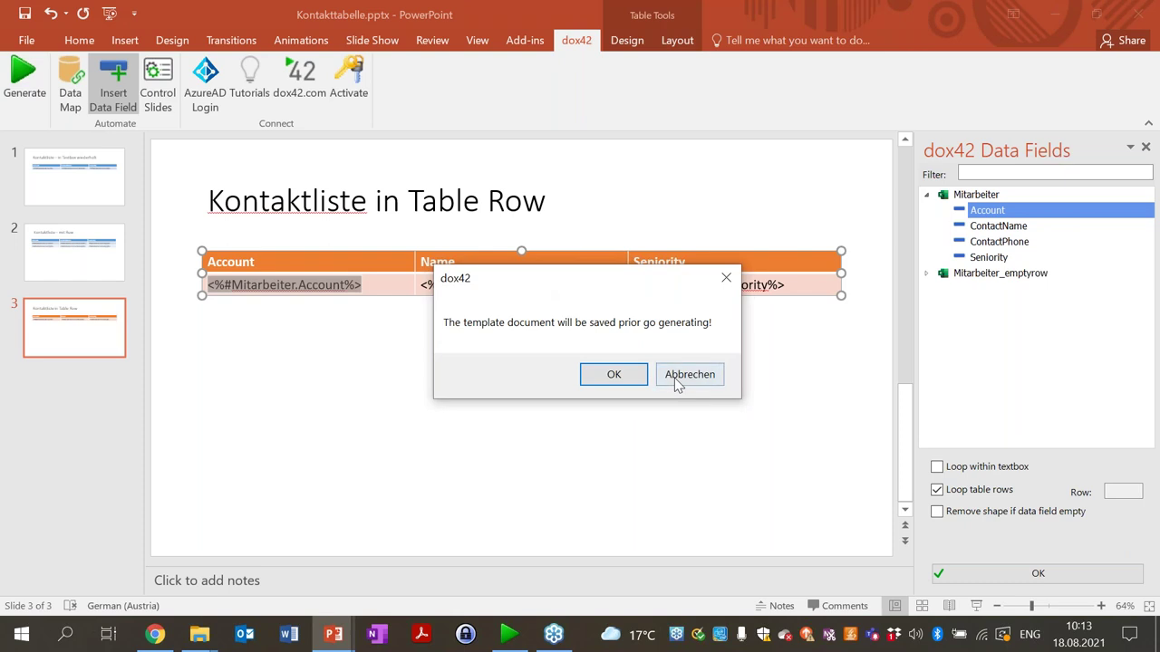
{"action": "left_click", "coordinate": [679, 379]}
Step: Paste a duplicate of slide 3 as slide 4 and select its table
{"action": "left_click", "coordinate": [95, 335]}
{"action": "left_click", "coordinate": [62, 392]}
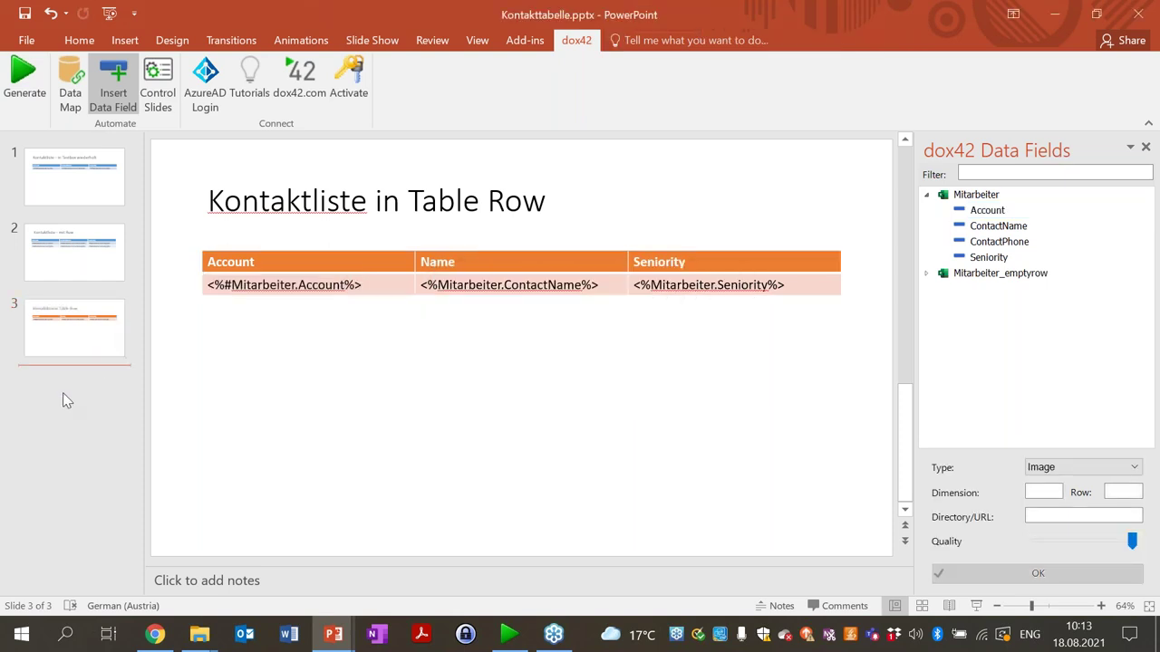
{"action": "key", "text": "ctrl+v"}
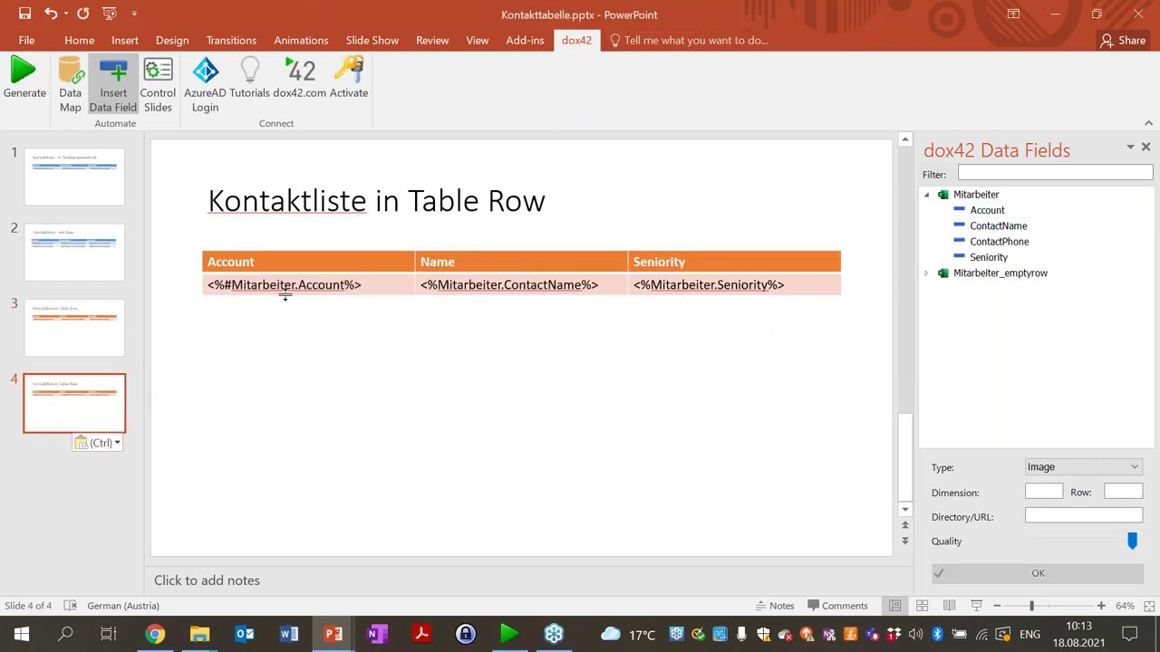
{"action": "left_click", "coordinate": [285, 292]}
Step: Bind the table's Account, Name and Seniority cells to Mitarbeiter_emptyrow fields
{"action": "double_click", "coordinate": [342, 288]}
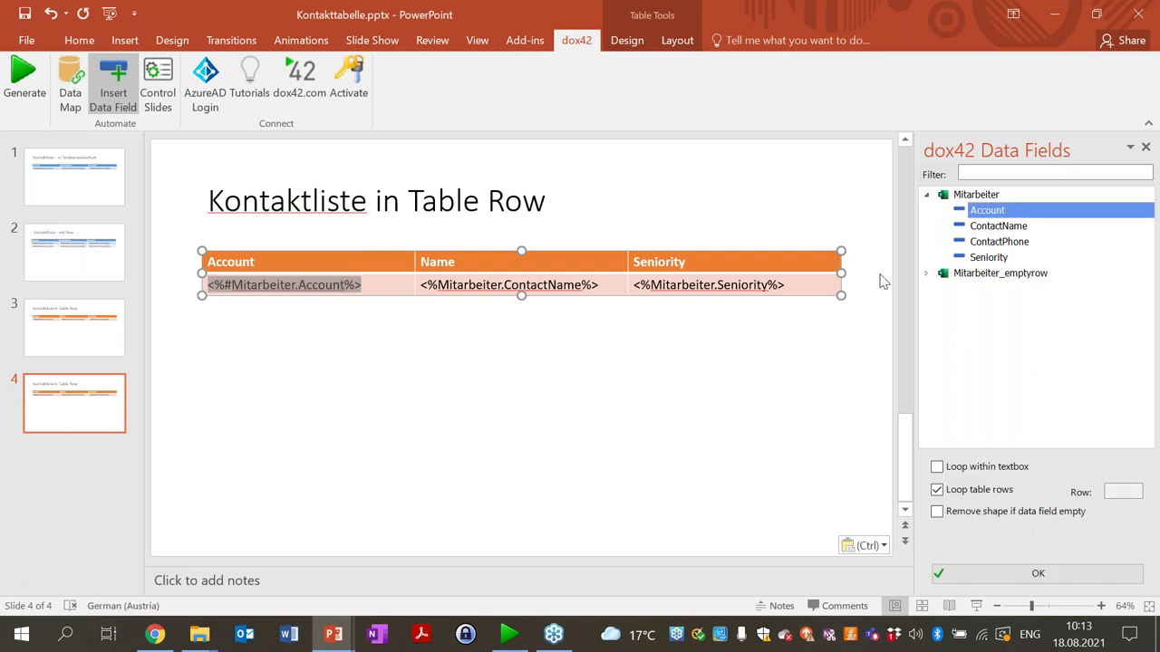
{"action": "left_click", "coordinate": [926, 273]}
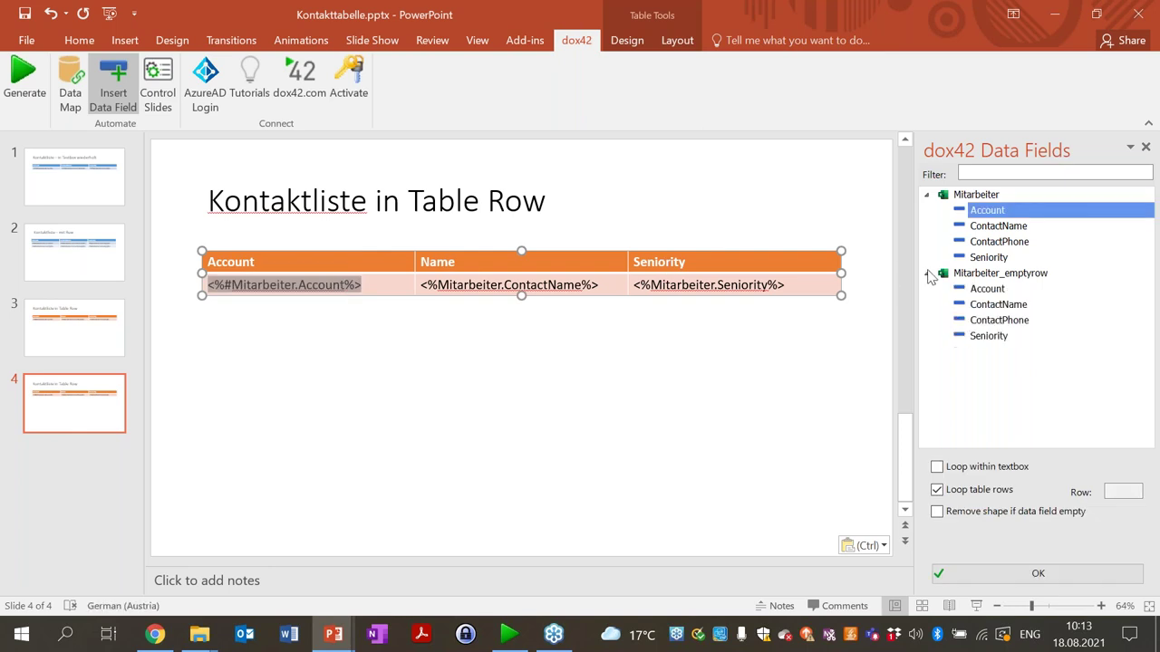
{"action": "double_click", "coordinate": [988, 289]}
{"action": "double_click", "coordinate": [548, 288]}
{"action": "double_click", "coordinate": [988, 305]}
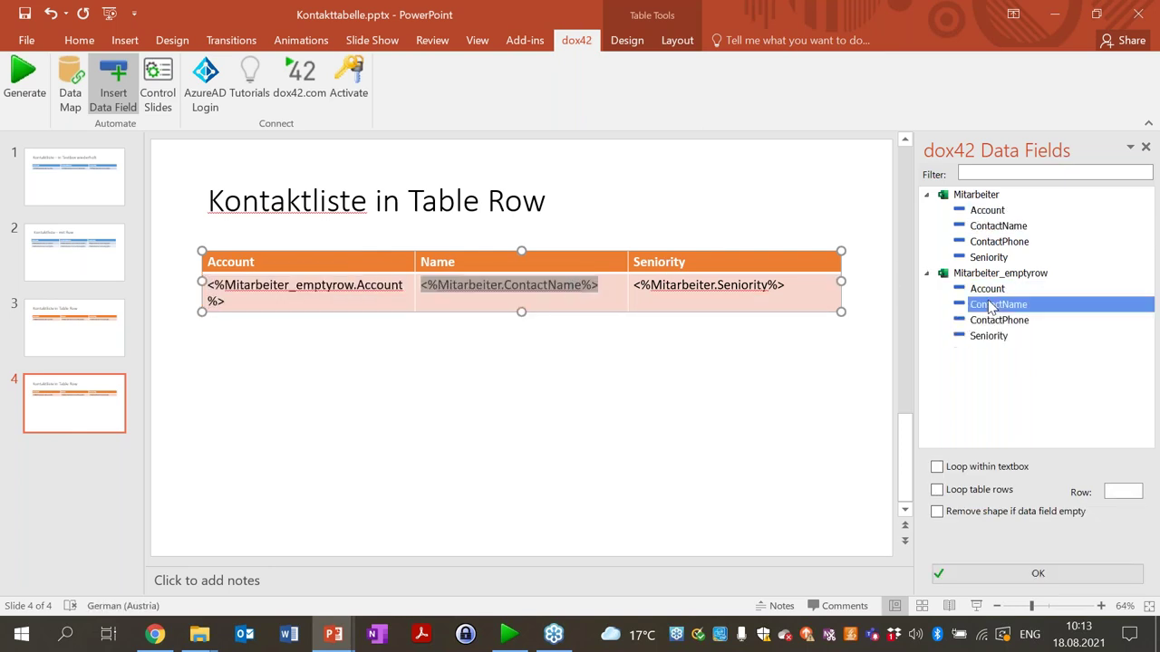
{"action": "double_click", "coordinate": [695, 287]}
{"action": "double_click", "coordinate": [989, 335]}
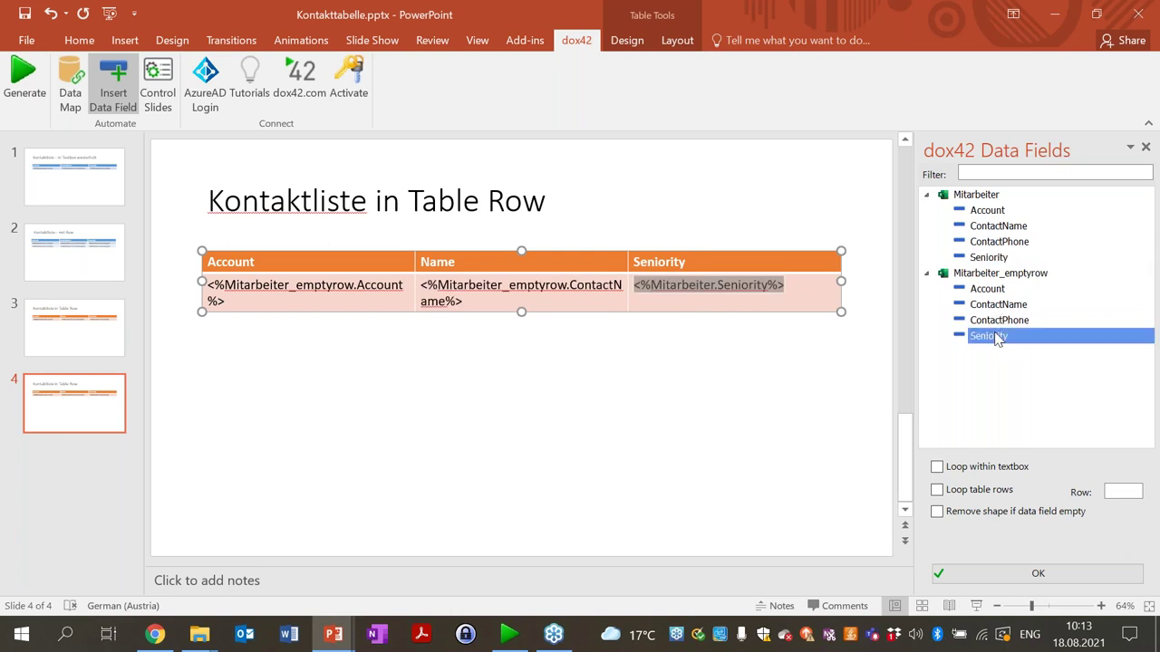
{"action": "double_click", "coordinate": [231, 291]}
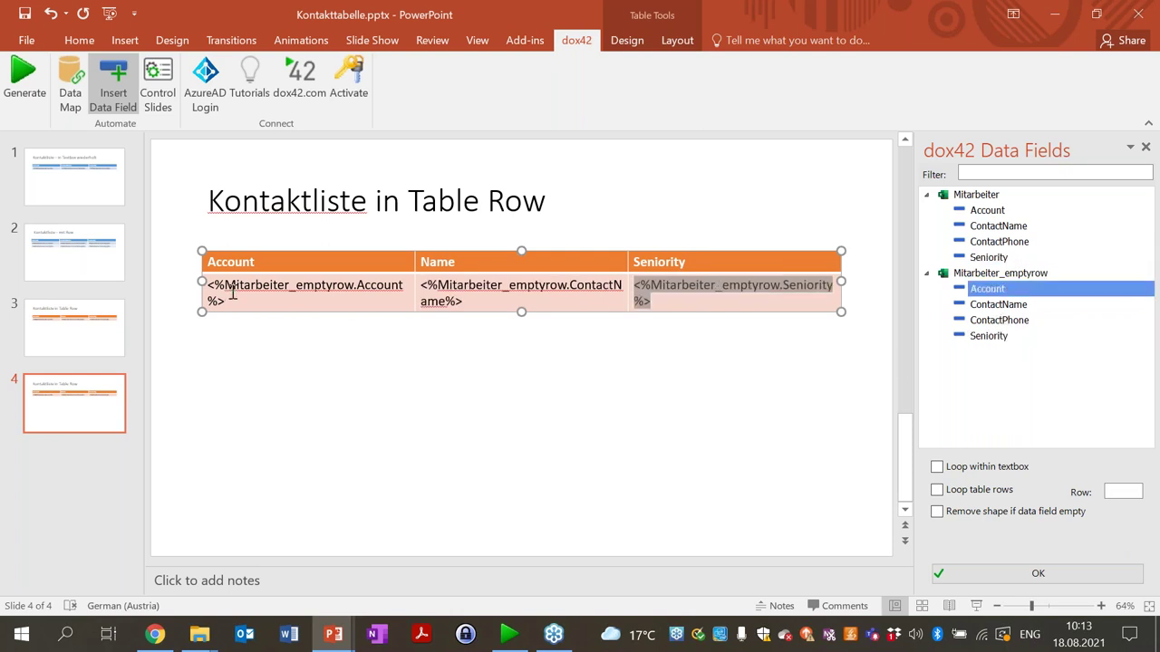
Step: Enable Loop table rows on the Account field and start generating the presentation
{"action": "left_click", "coordinate": [983, 490]}
{"action": "left_click", "coordinate": [1038, 574]}
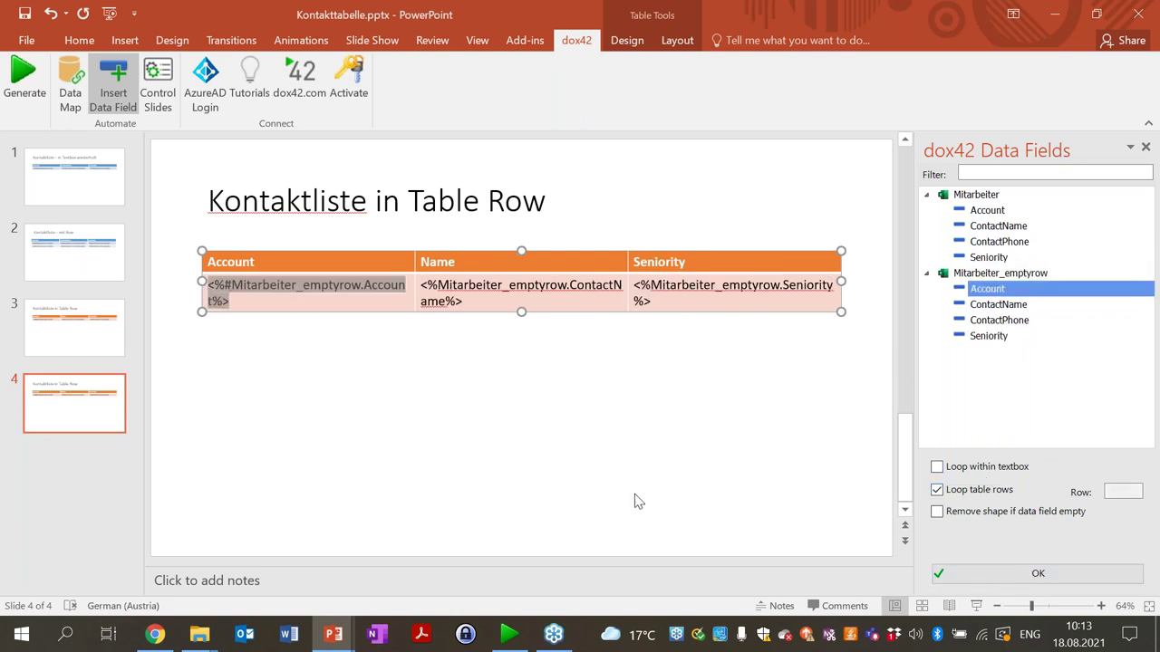
{"action": "left_click", "coordinate": [584, 480]}
{"action": "left_click", "coordinate": [24, 90]}
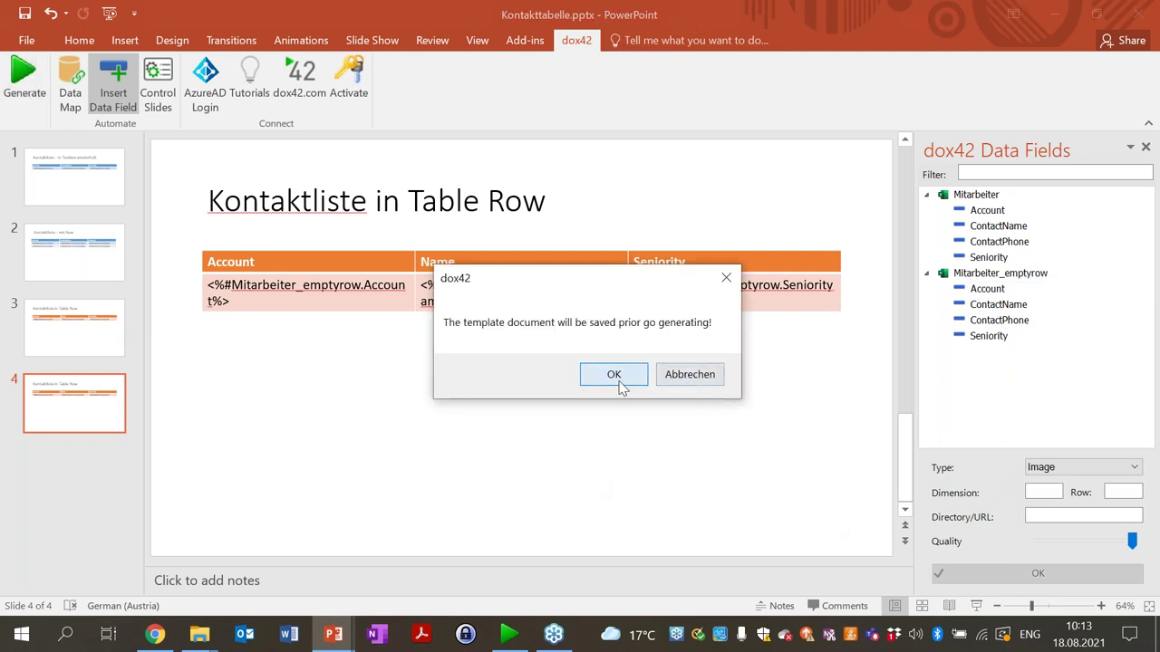
Step: Save the template, review slide 4 of Presentation5 showing a blank row, and close it
{"action": "left_click", "coordinate": [620, 383]}
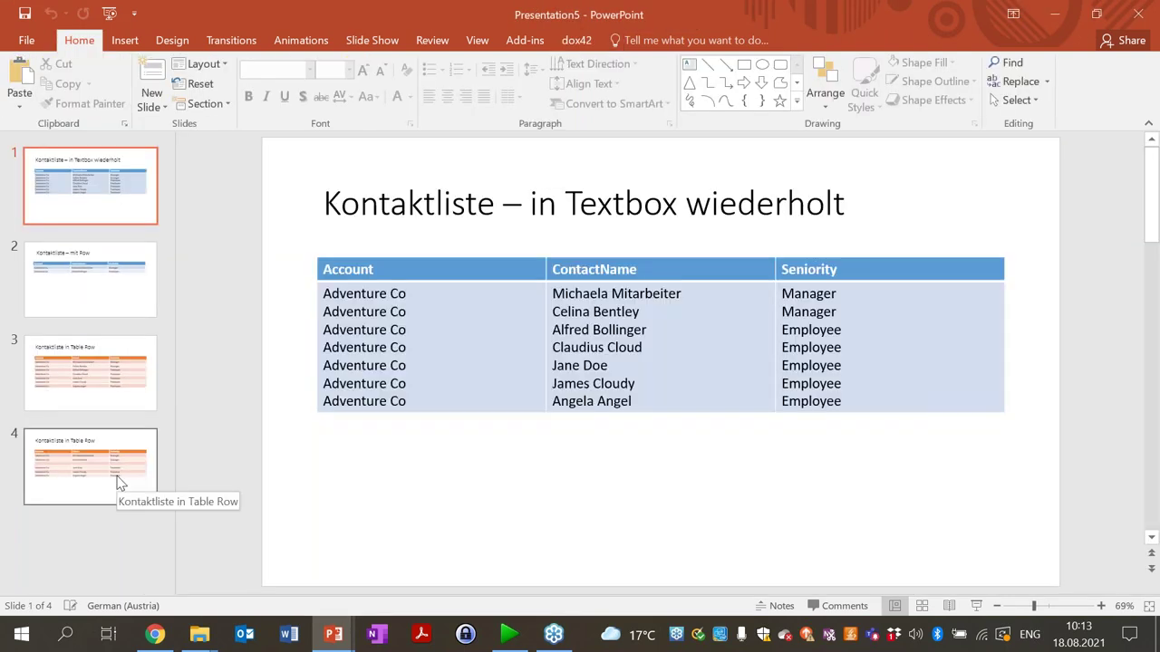
{"action": "left_click", "coordinate": [120, 483]}
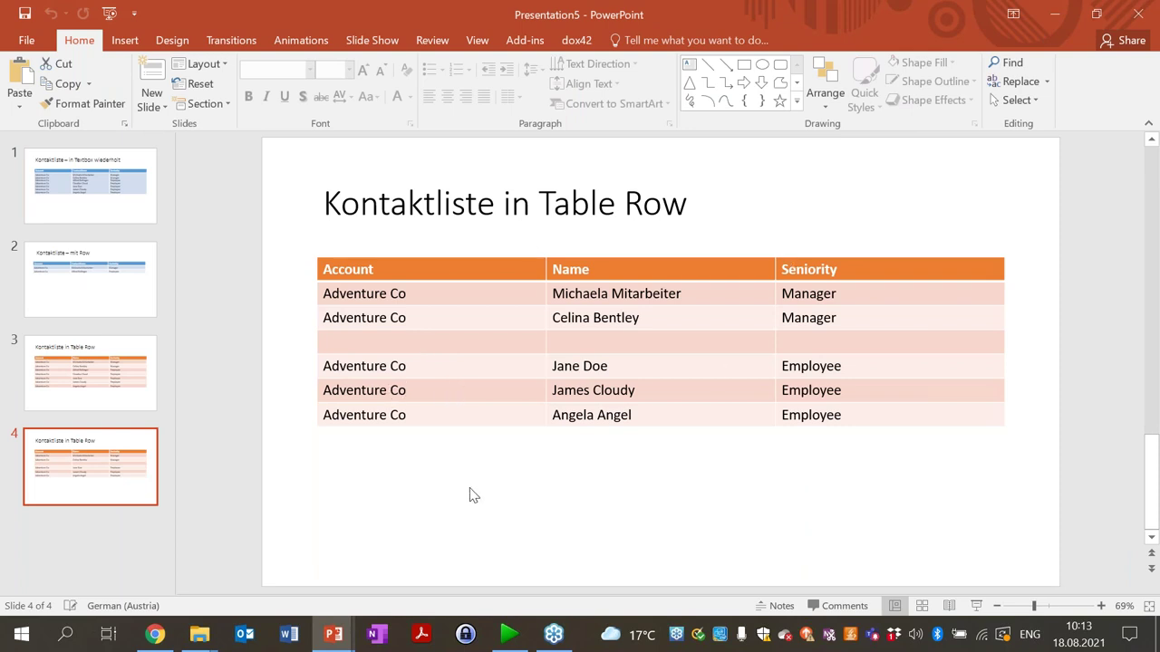
{"action": "left_click", "coordinate": [1145, 13]}
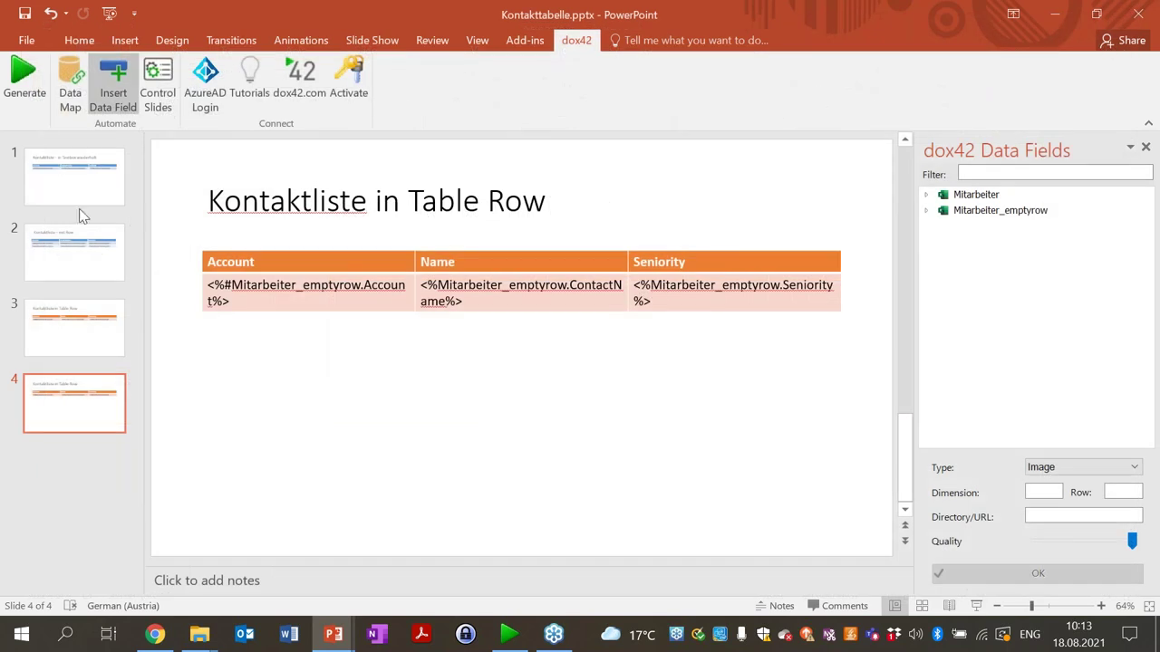
Step: Enable Remove shape if data field empty on the Account field, then save and regenerate
{"action": "left_click", "coordinate": [301, 294]}
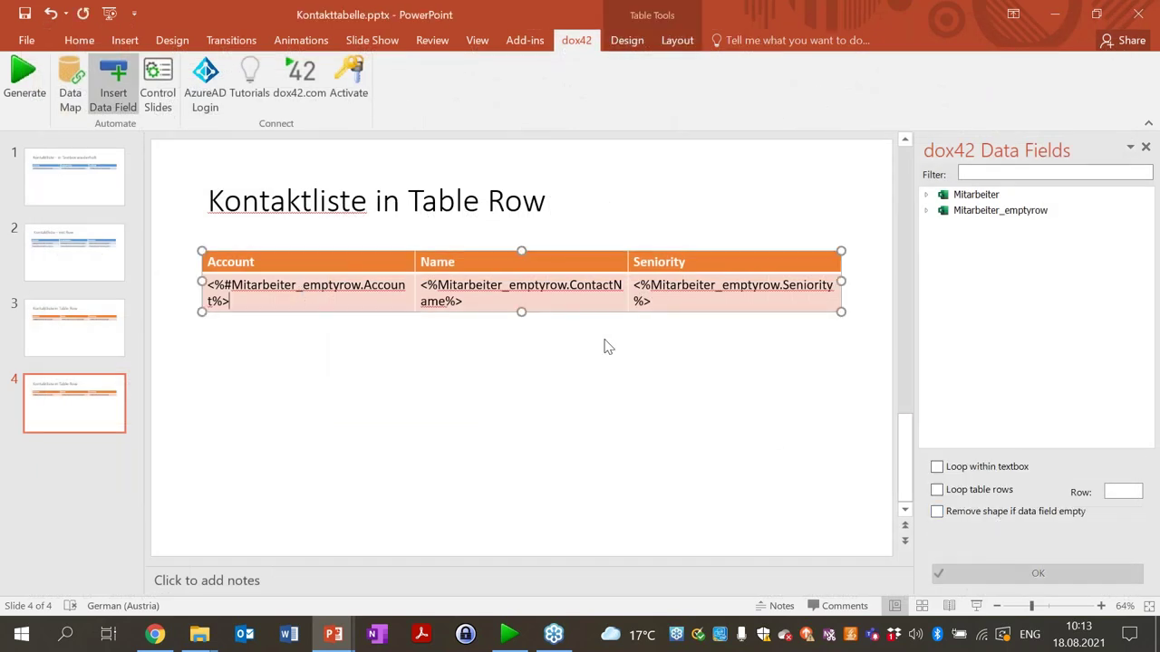
{"action": "left_click", "coordinate": [328, 290]}
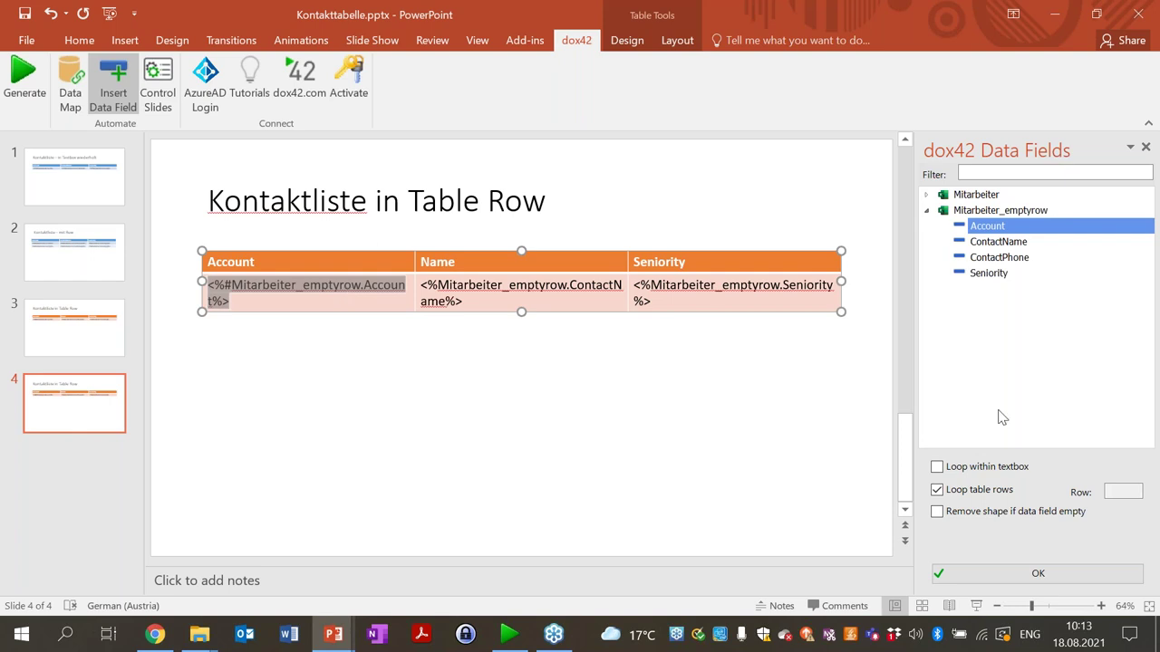
{"action": "left_click", "coordinate": [937, 513]}
{"action": "left_click", "coordinate": [978, 579]}
{"action": "left_click", "coordinate": [16, 90]}
{"action": "left_click", "coordinate": [613, 375]}
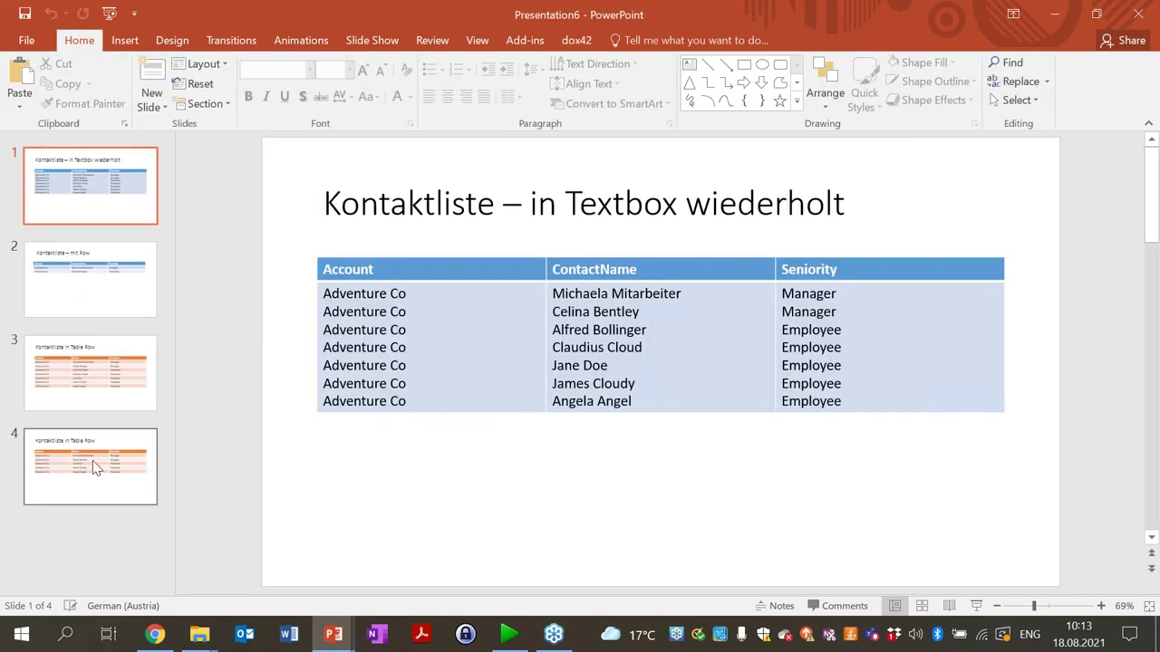
Step: Check that slide 4 of Presentation6 lists five contacts with no blank row
{"action": "left_click", "coordinate": [94, 467]}
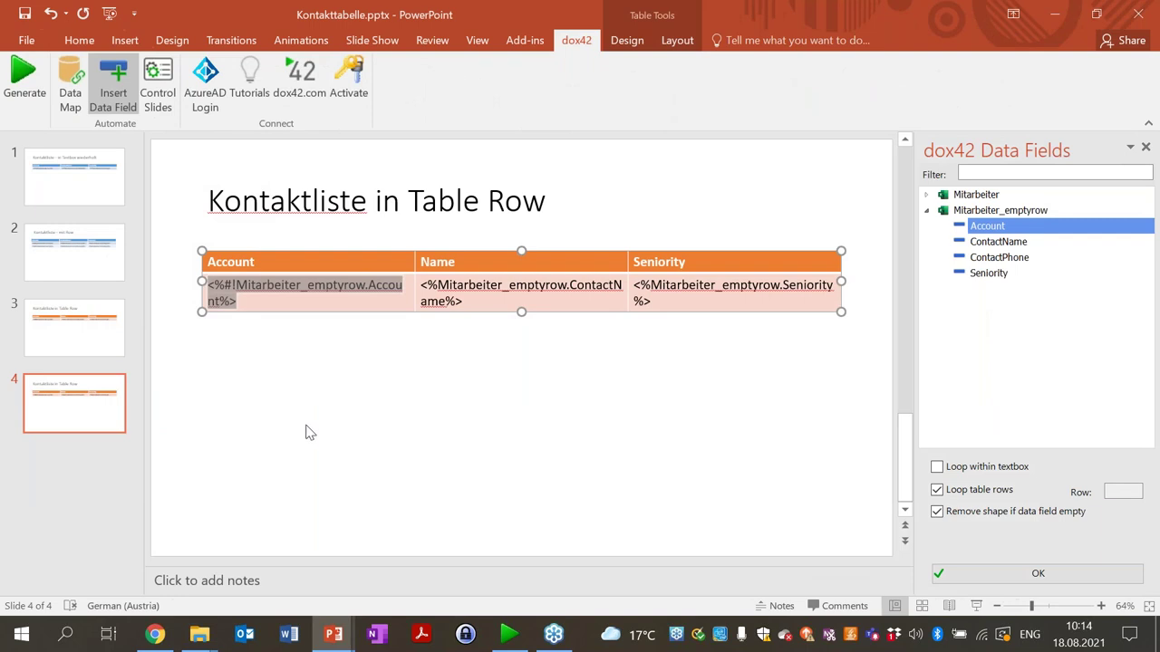
Step: Clone the Mitarbeiter data source and rename the copy Mitarbeiter_manager
{"action": "left_click", "coordinate": [80, 95]}
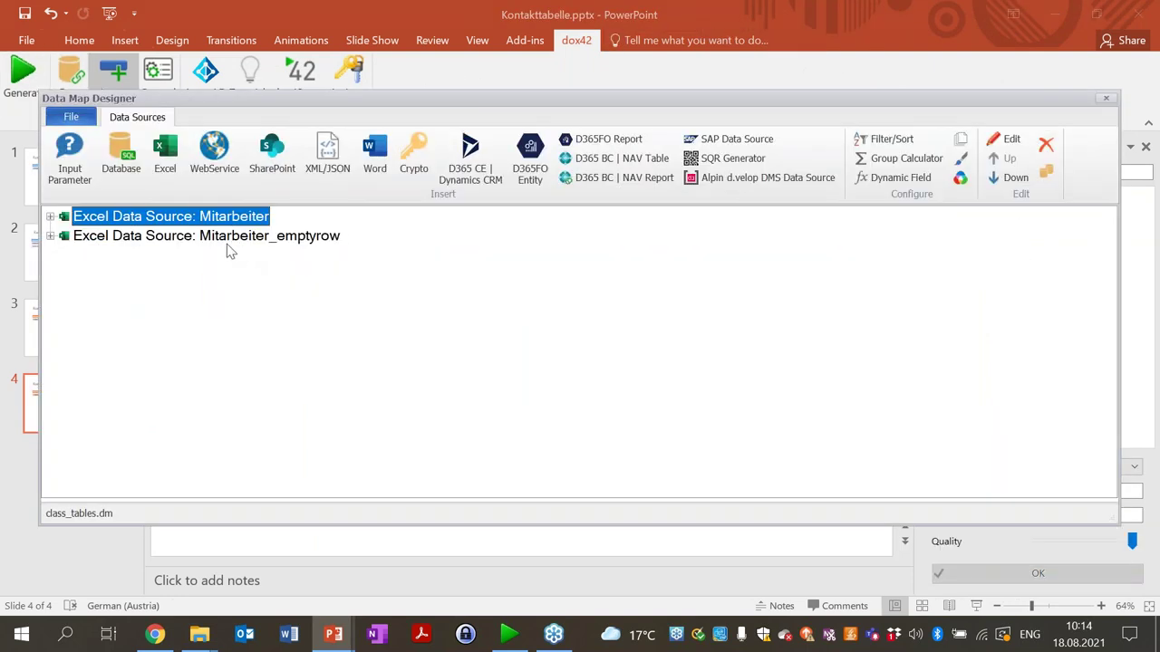
{"action": "left_click", "coordinate": [218, 236]}
{"action": "left_click", "coordinate": [217, 217]}
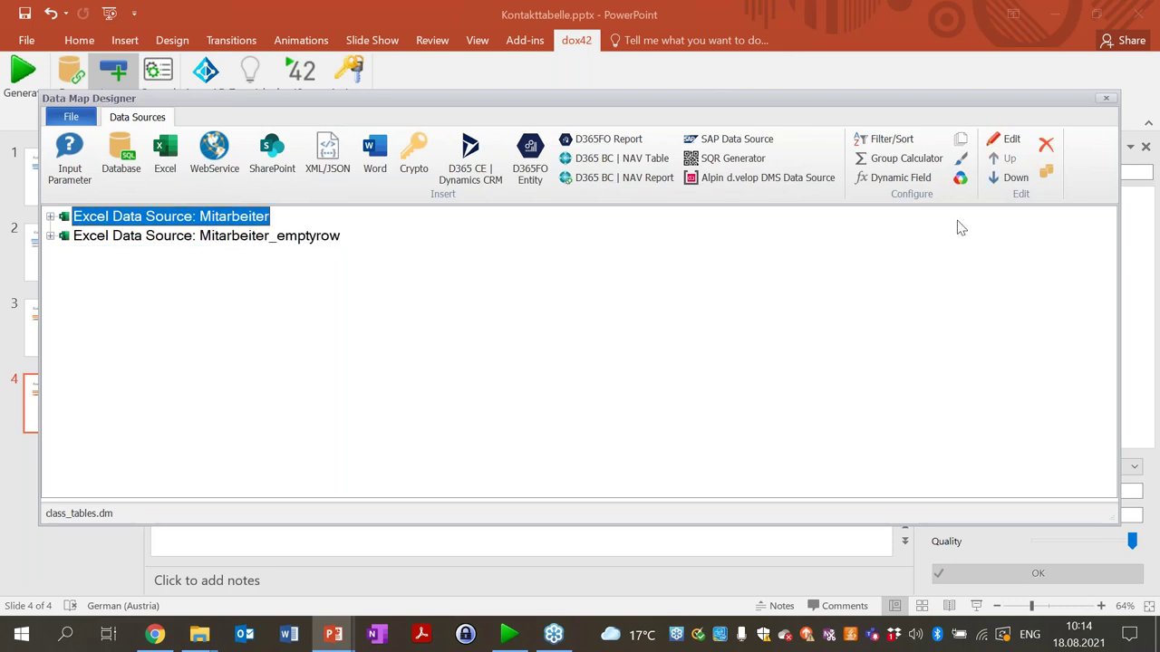
{"action": "left_click", "coordinate": [1045, 176]}
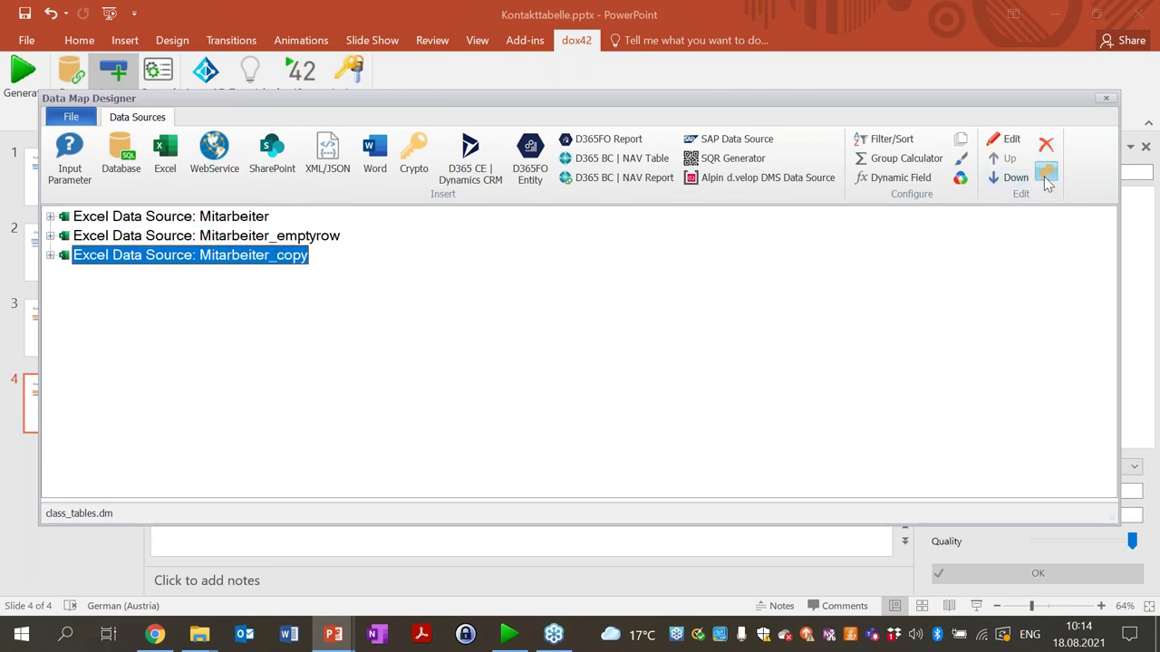
{"action": "double_click", "coordinate": [210, 257]}
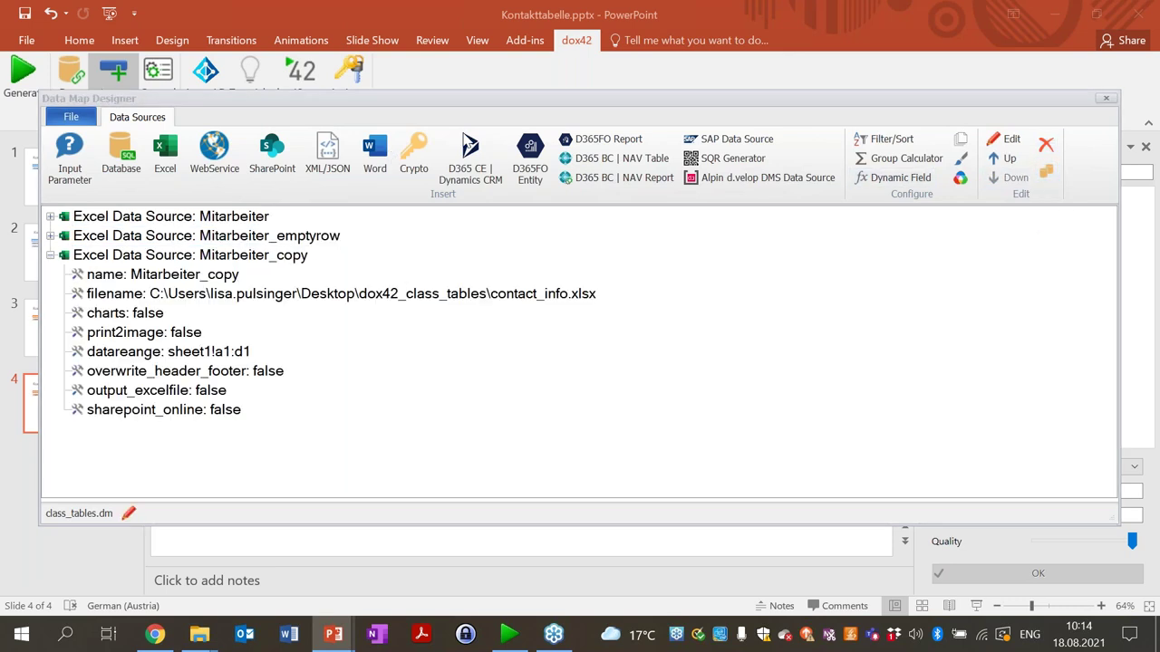
{"action": "double_click", "coordinate": [366, 69]}
{"action": "type", "text": "manager"}
{"action": "left_click", "coordinate": [752, 566]}
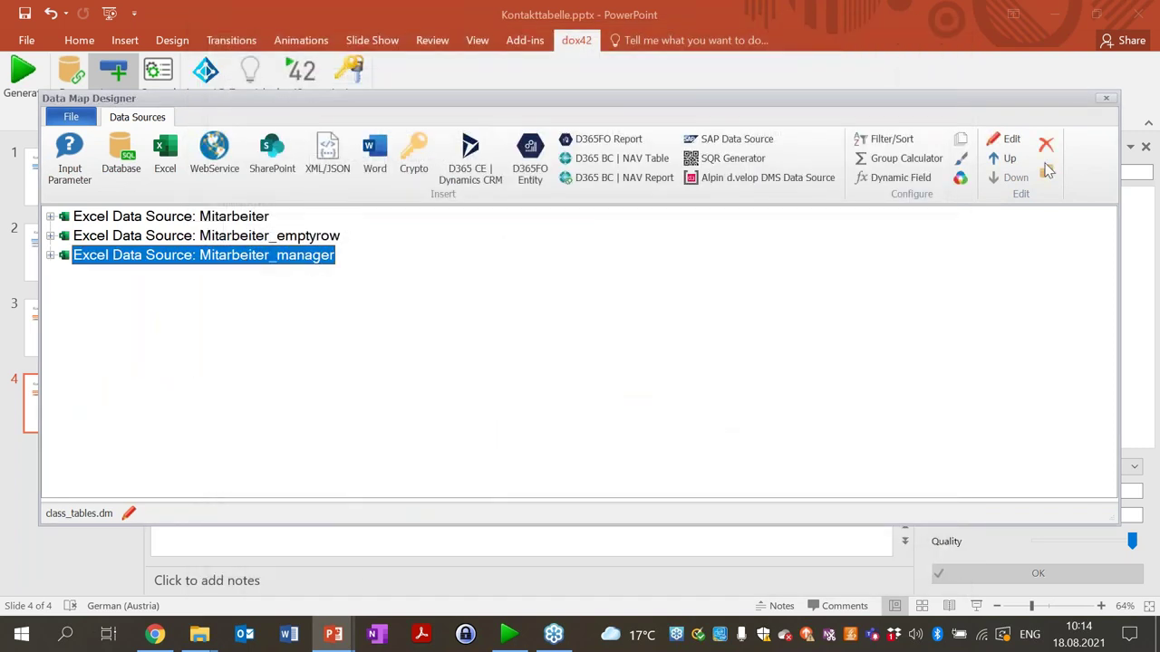
Step: Clone Mitarbeiter_manager and rename the copy Mitarbeiter_employees
{"action": "left_click", "coordinate": [1046, 170]}
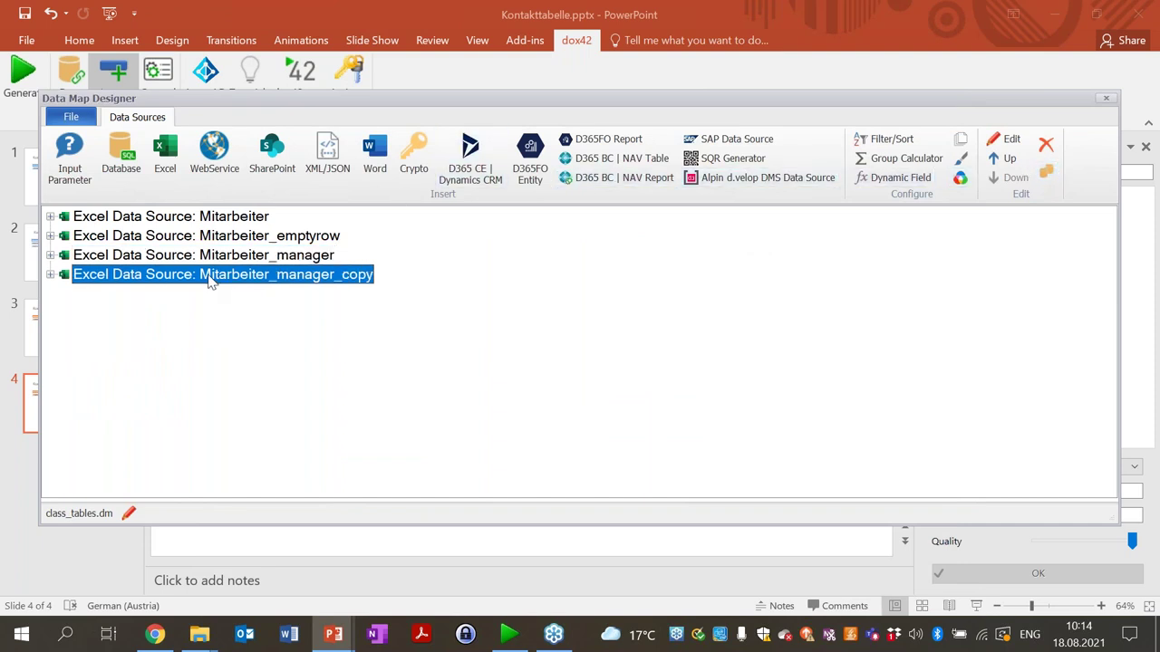
{"action": "double_click", "coordinate": [210, 276]}
{"action": "left_click_drag", "start_coordinate": [427, 68], "coordinate": [353, 68]}
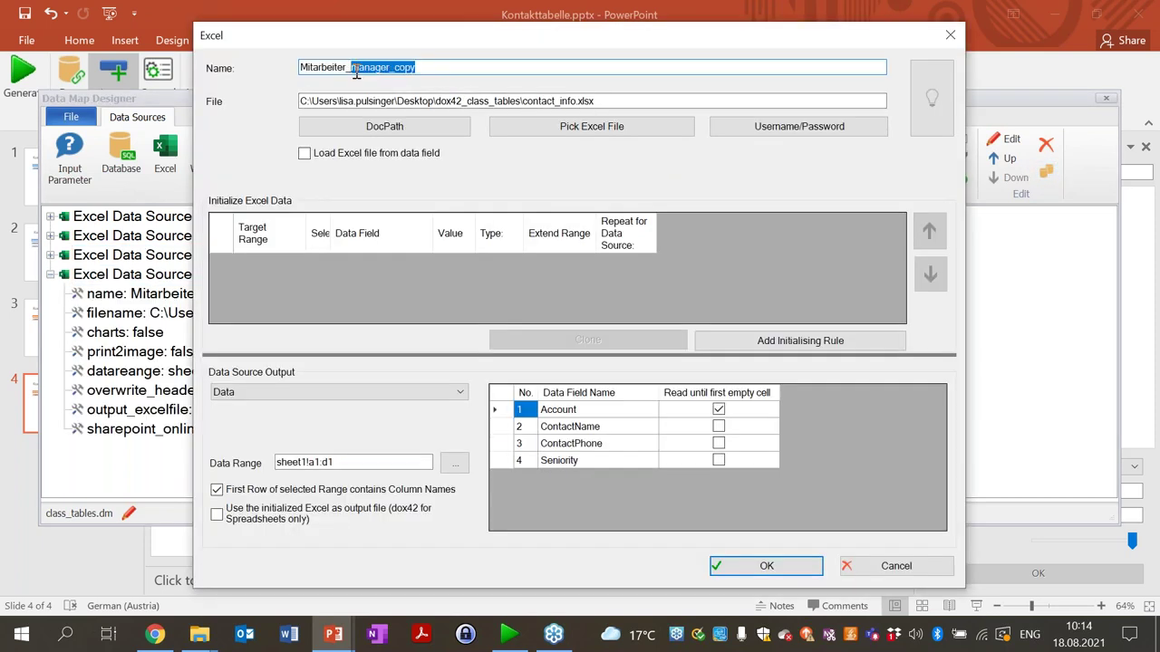
{"action": "type", "text": "employees"}
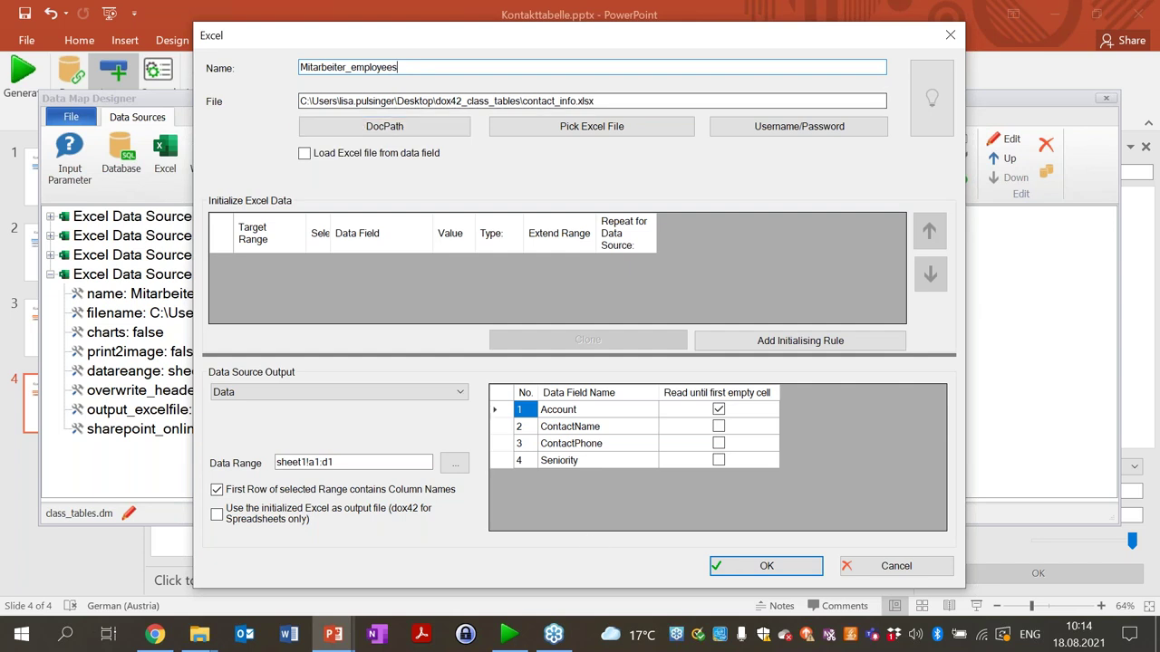
{"action": "key", "text": "Return"}
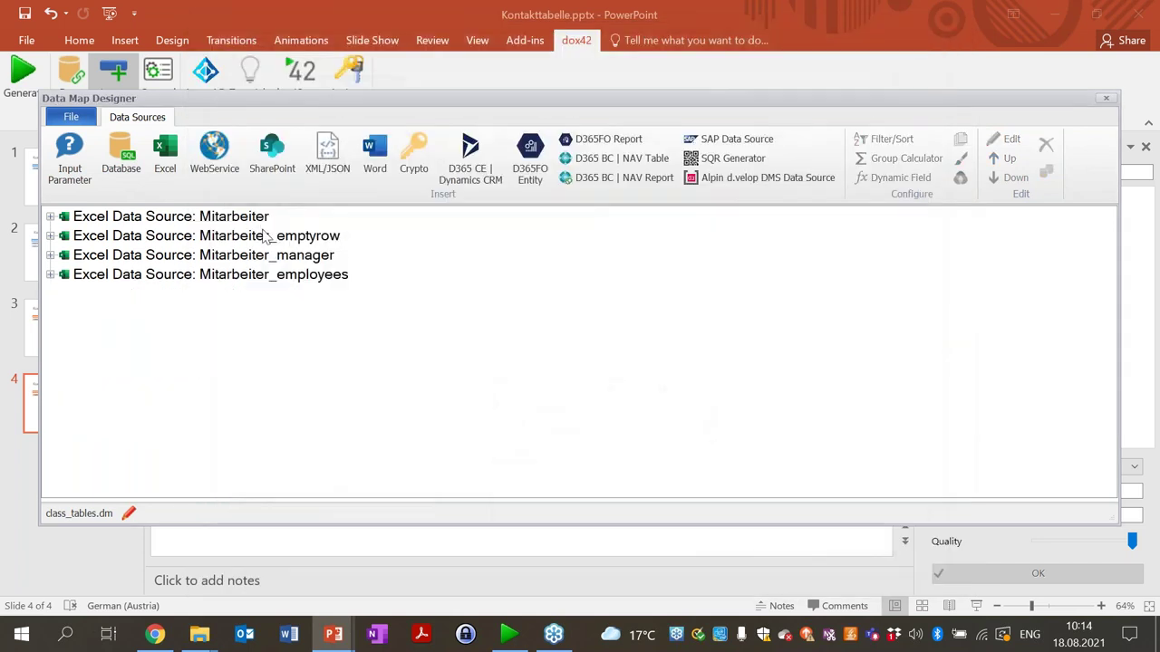
{"action": "left_click", "coordinate": [269, 255]}
Step: Filter Mitarbeiter_manager to Seniority equals Manager
{"action": "left_click", "coordinate": [886, 139]}
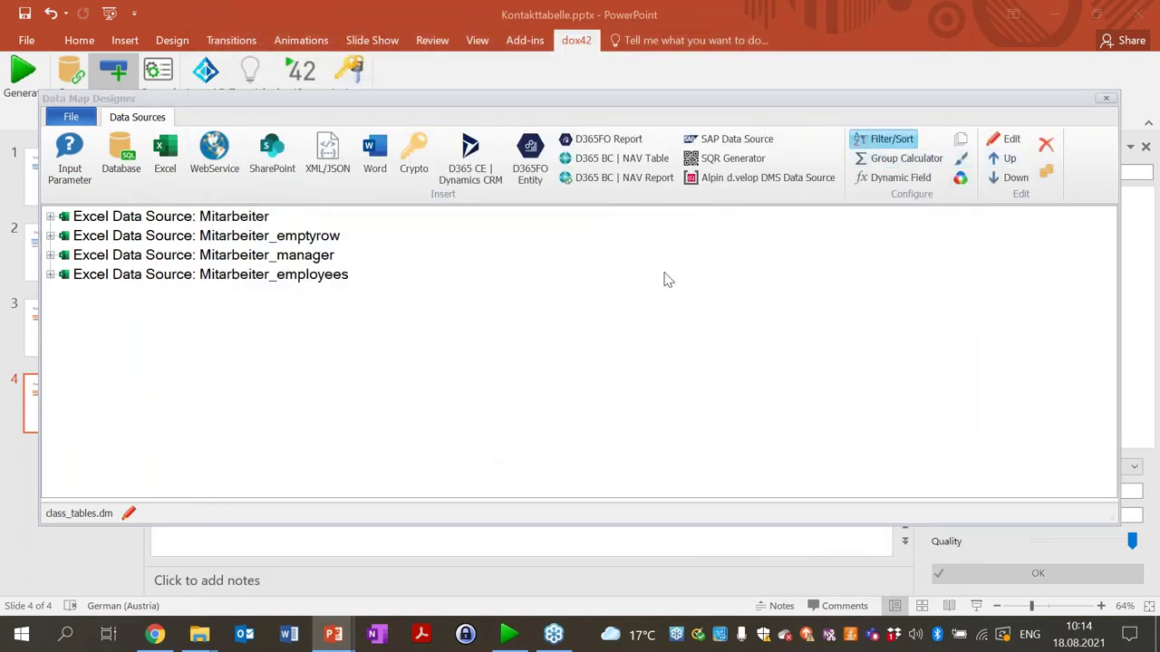
{"action": "left_click", "coordinate": [348, 265]}
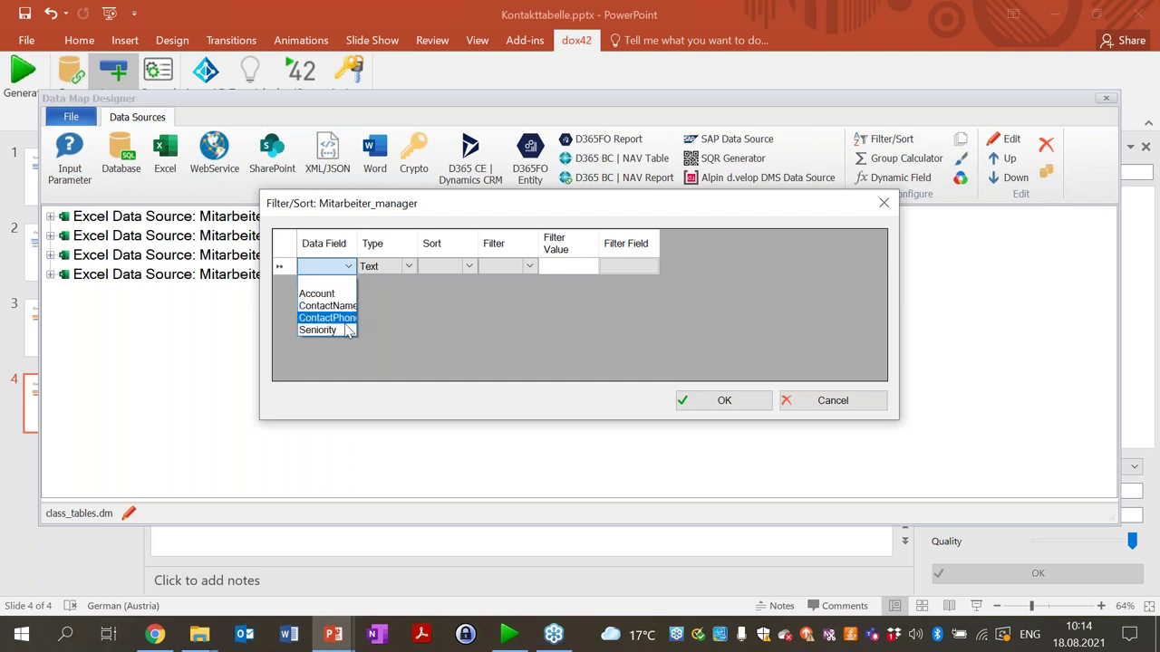
{"action": "left_click", "coordinate": [317, 330]}
{"action": "left_click", "coordinate": [462, 270]}
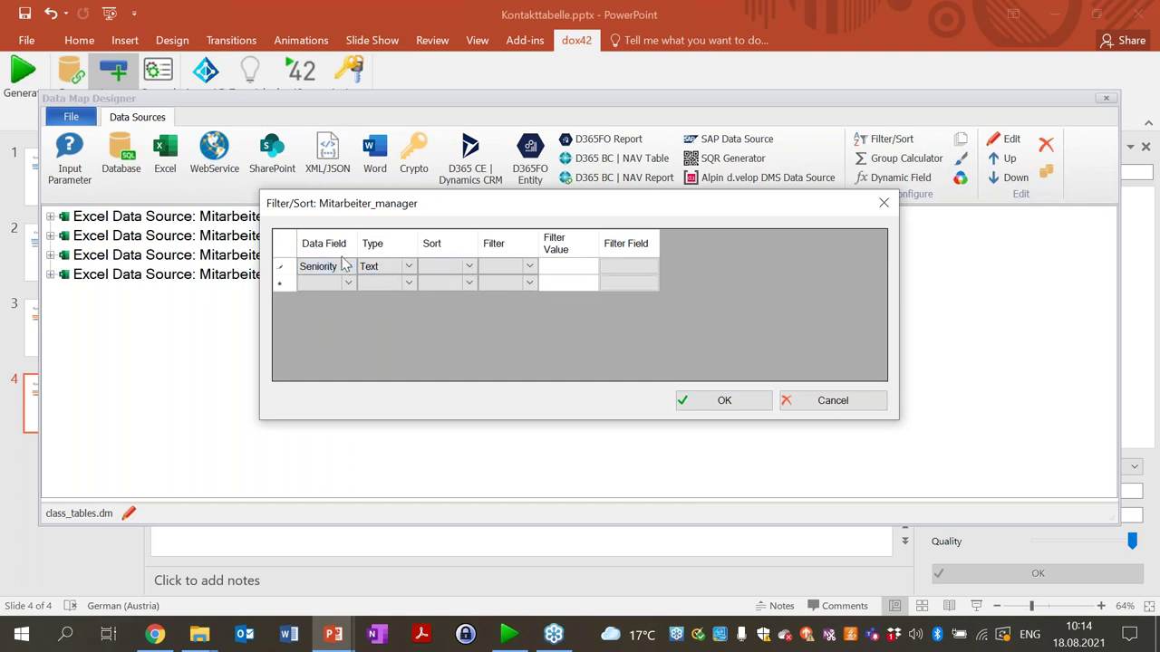
{"action": "left_click", "coordinate": [466, 269]}
{"action": "left_click", "coordinate": [529, 272]}
{"action": "left_click", "coordinate": [527, 274]}
{"action": "left_click", "coordinate": [528, 295]}
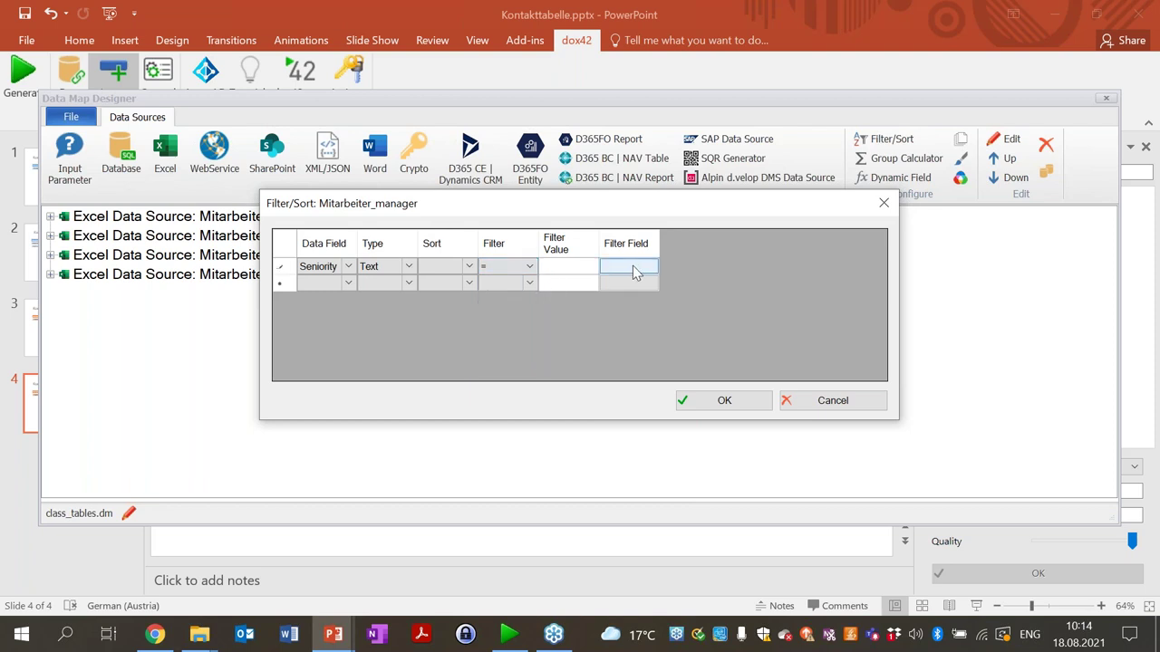
{"action": "left_click", "coordinate": [634, 269]}
{"action": "mouse_move", "coordinate": [585, 213]}
{"action": "left_mouse_down"}
{"action": "mouse_move", "coordinate": [732, 177]}
{"action": "mouse_move", "coordinate": [778, 124]}
{"action": "left_mouse_up"}
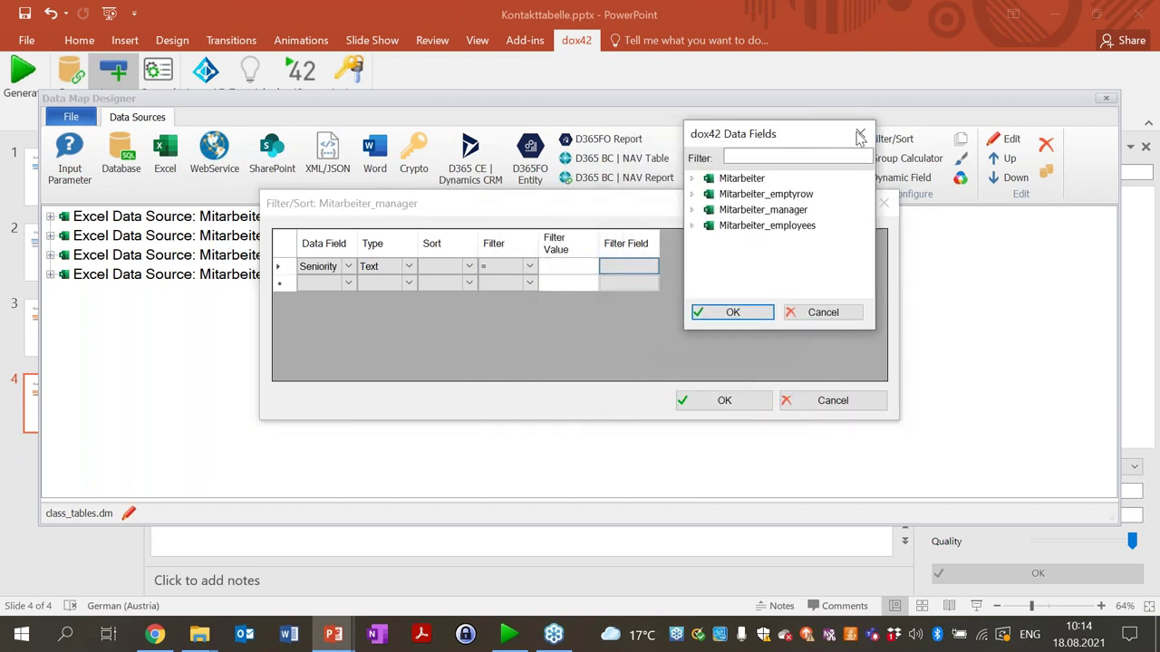
{"action": "left_click", "coordinate": [860, 135]}
{"action": "left_click", "coordinate": [579, 268]}
{"action": "type", "text": "Manager"}
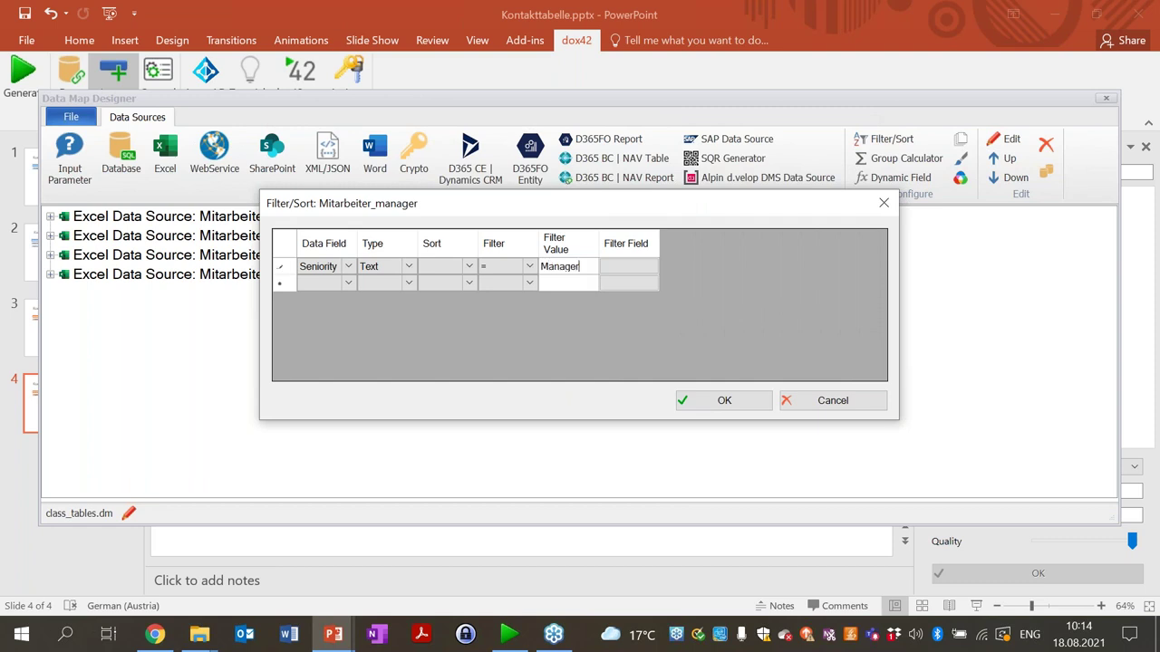
{"action": "left_click", "coordinate": [703, 398]}
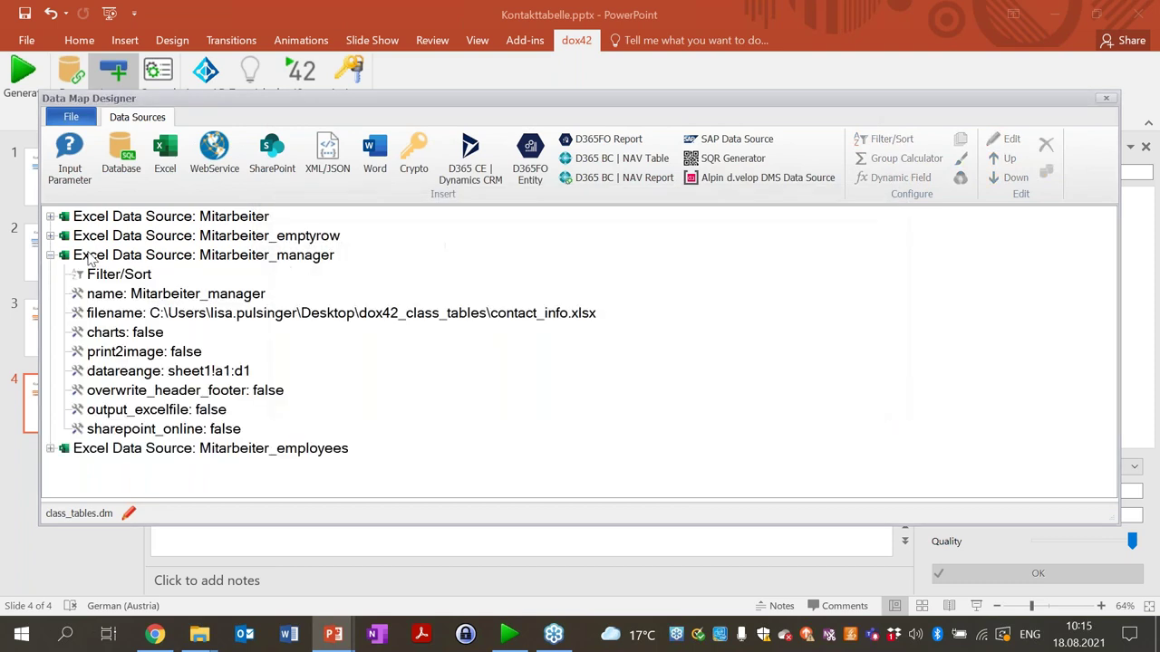
{"action": "left_click", "coordinate": [52, 256]}
Step: Filter Mitarbeiter_employees to Seniority equals Employees, keeping Text comparison
{"action": "left_click", "coordinate": [145, 274]}
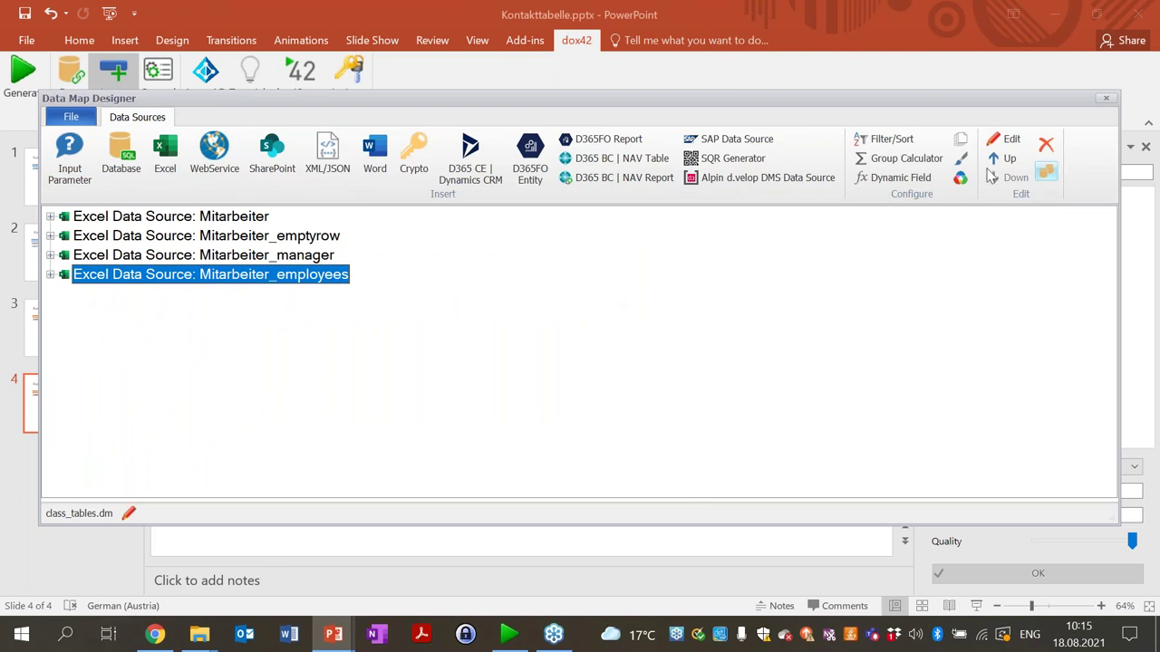
{"action": "left_click", "coordinate": [884, 139]}
{"action": "left_click", "coordinate": [332, 272]}
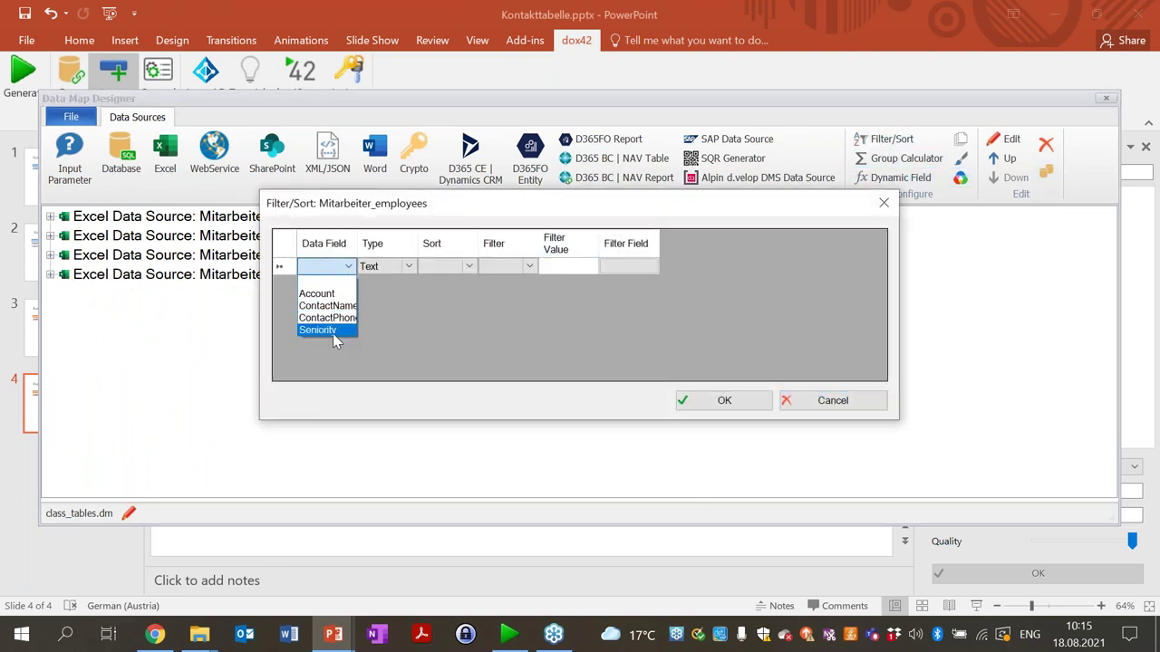
{"action": "left_click", "coordinate": [317, 330]}
{"action": "left_click", "coordinate": [383, 266]}
{"action": "left_click", "coordinate": [376, 283]}
{"action": "left_click", "coordinate": [521, 265]}
{"action": "left_click", "coordinate": [526, 265]}
{"action": "left_click", "coordinate": [524, 292]}
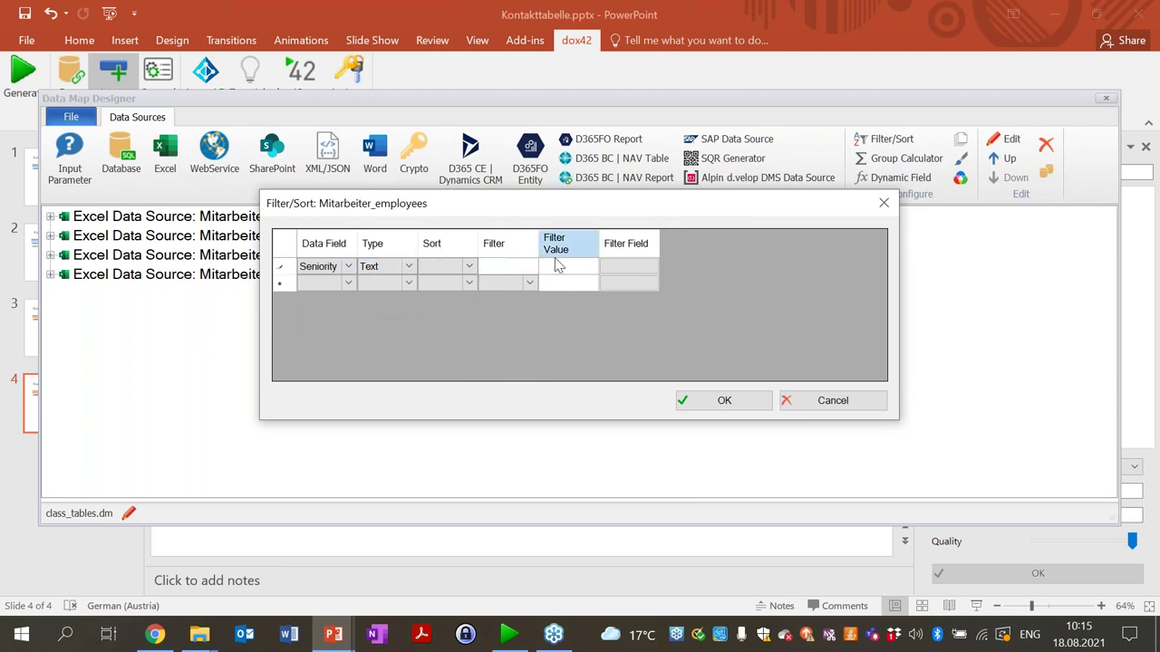
{"action": "left_click", "coordinate": [557, 267]}
{"action": "type", "text": "Employees"}
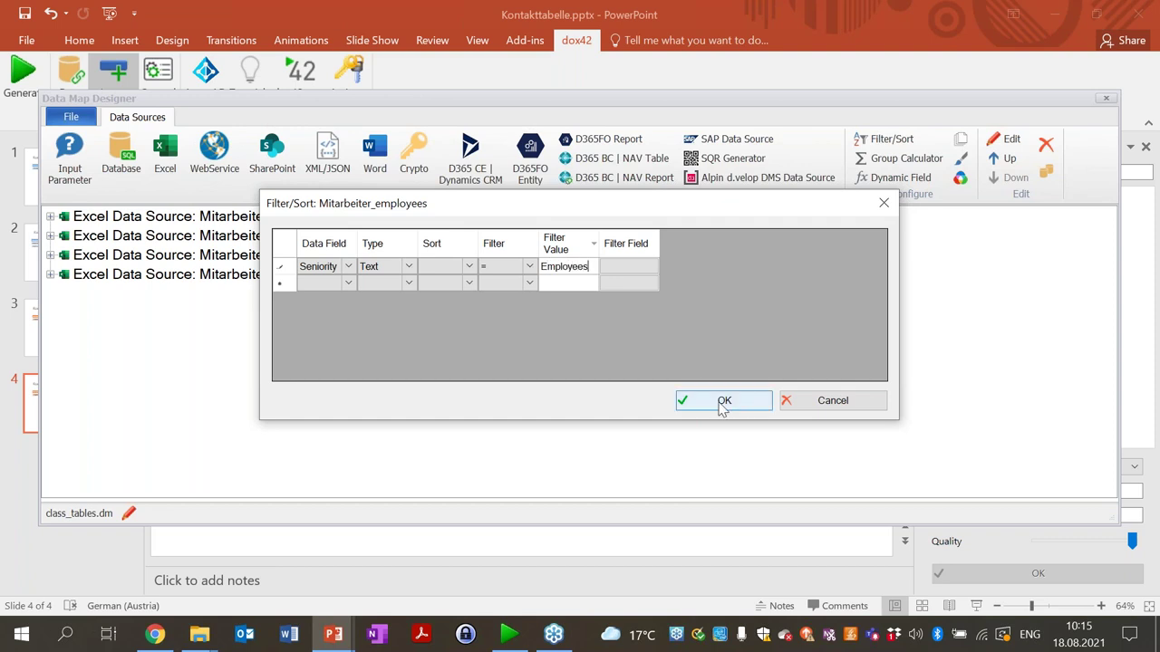
{"action": "left_click", "coordinate": [721, 404]}
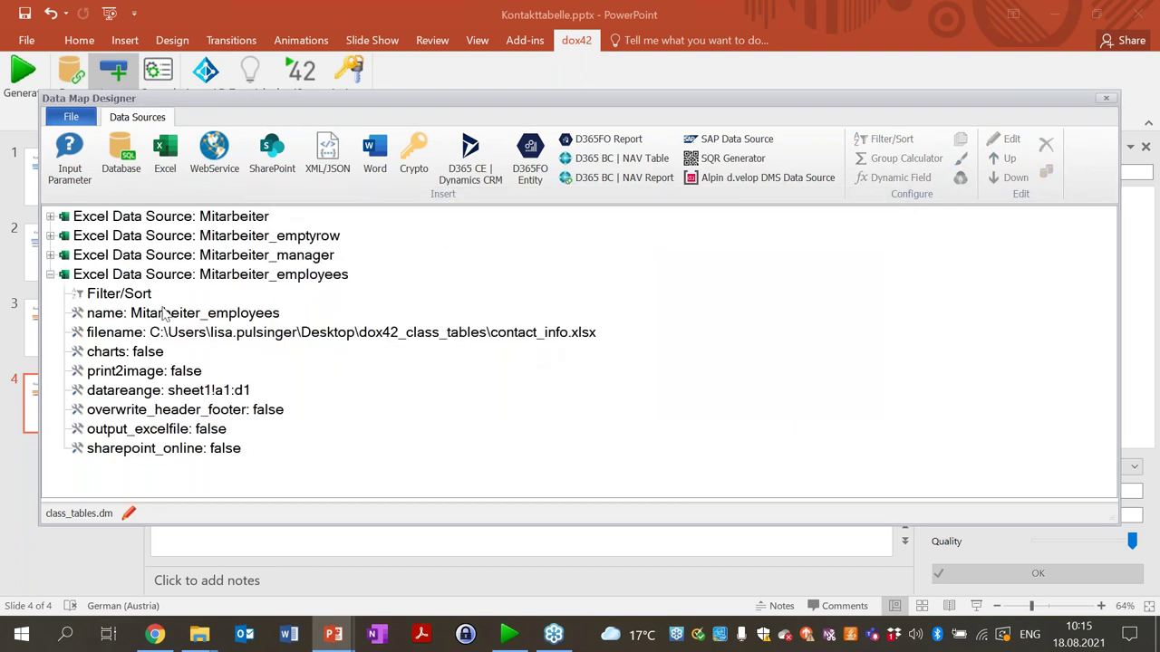
Step: Recheck the Mitarbeiter_employees filter value and confirm it unchanged
{"action": "double_click", "coordinate": [202, 275]}
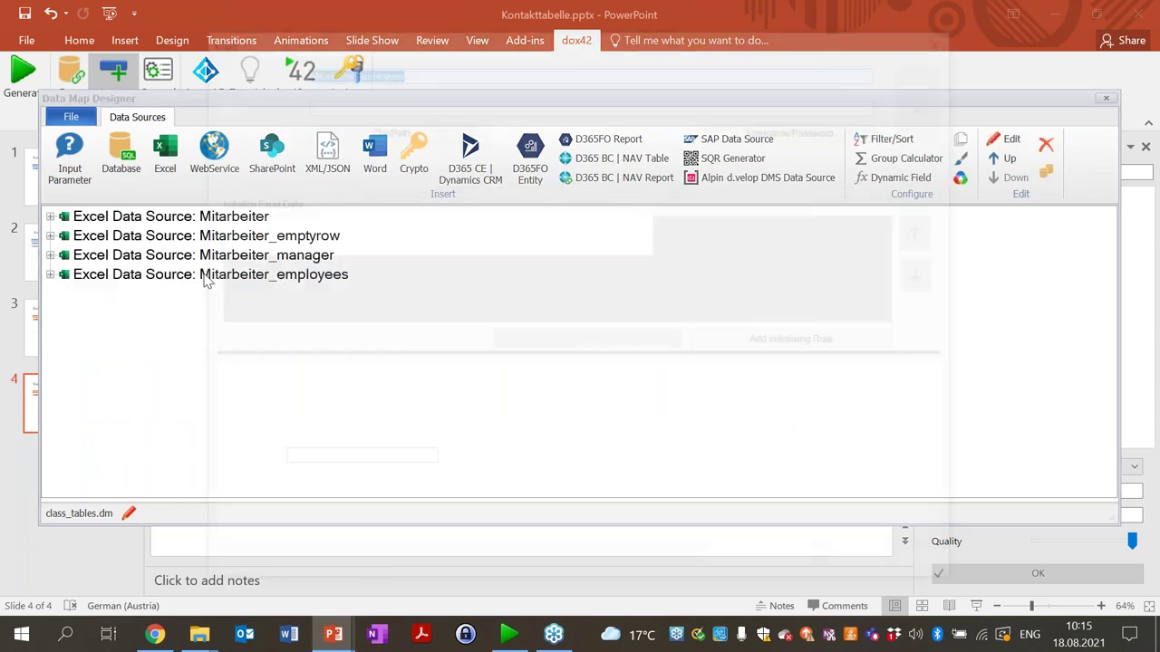
{"action": "left_click", "coordinate": [949, 36]}
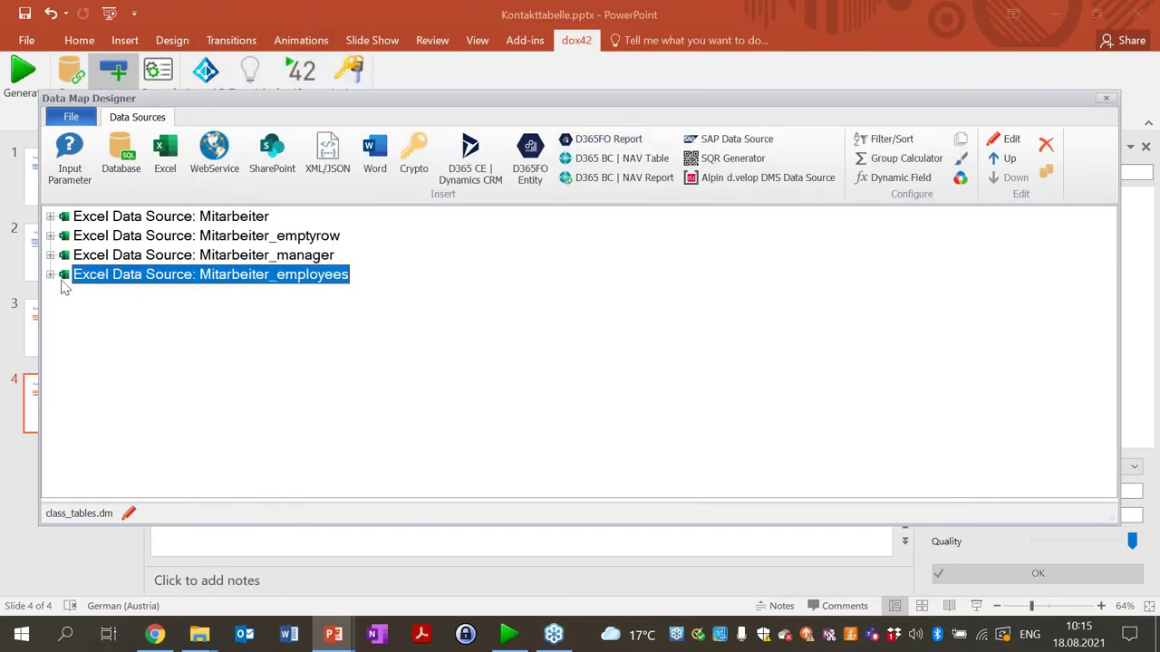
{"action": "left_click", "coordinate": [50, 274]}
{"action": "double_click", "coordinate": [119, 293]}
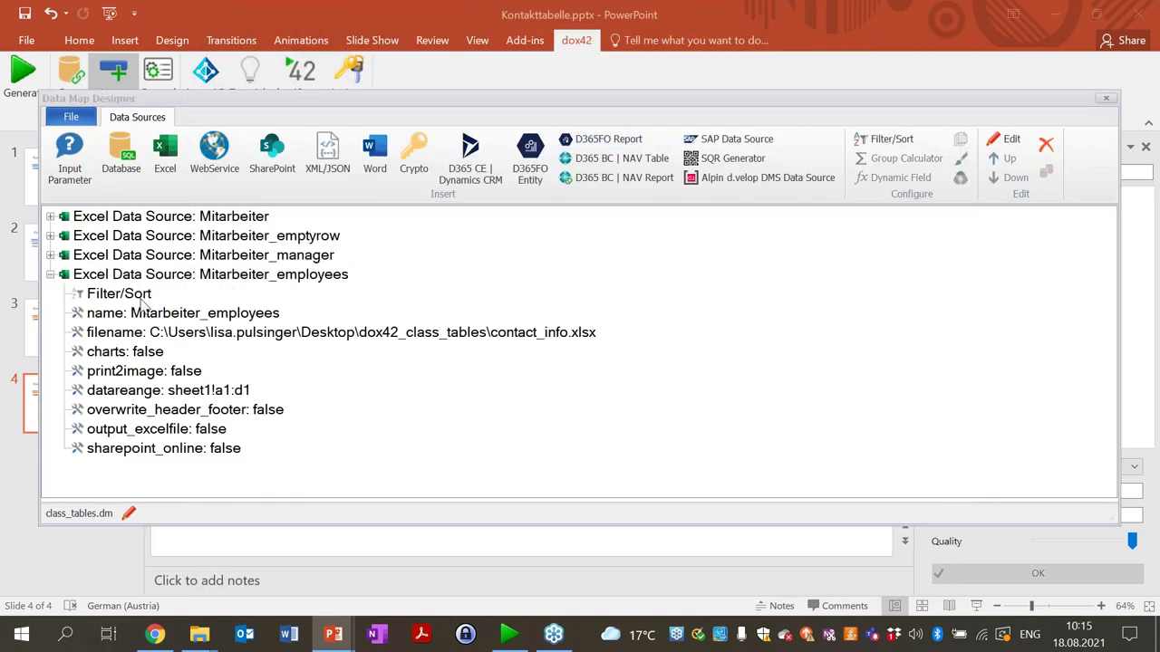
{"action": "left_click", "coordinate": [593, 267]}
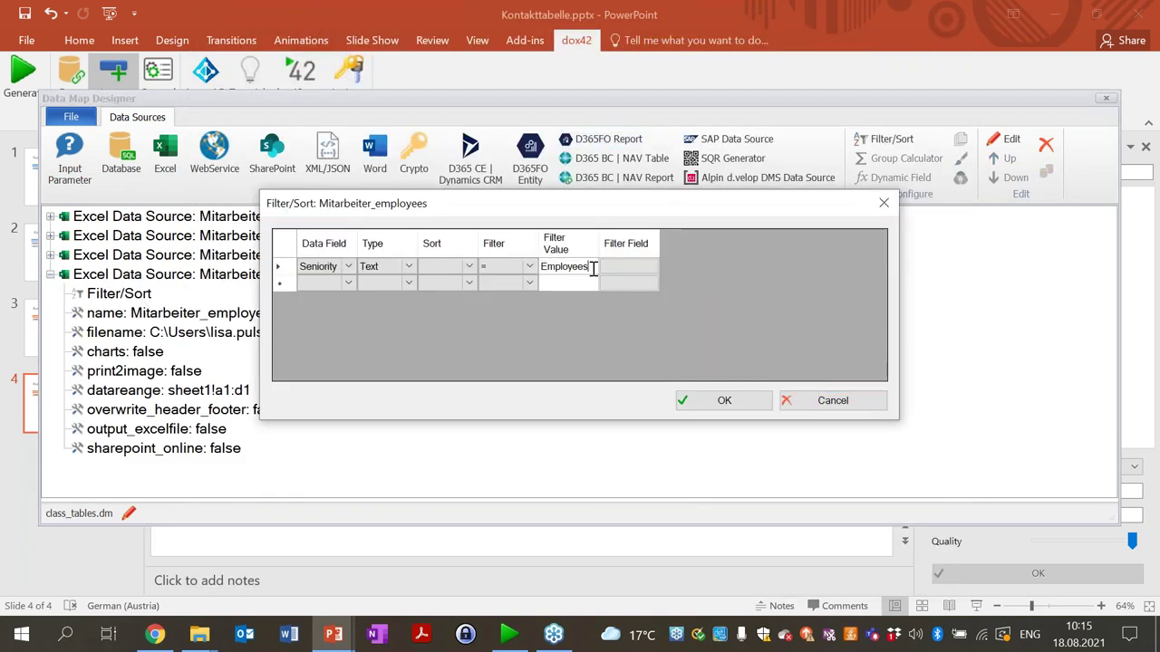
{"action": "left_click", "coordinate": [705, 407]}
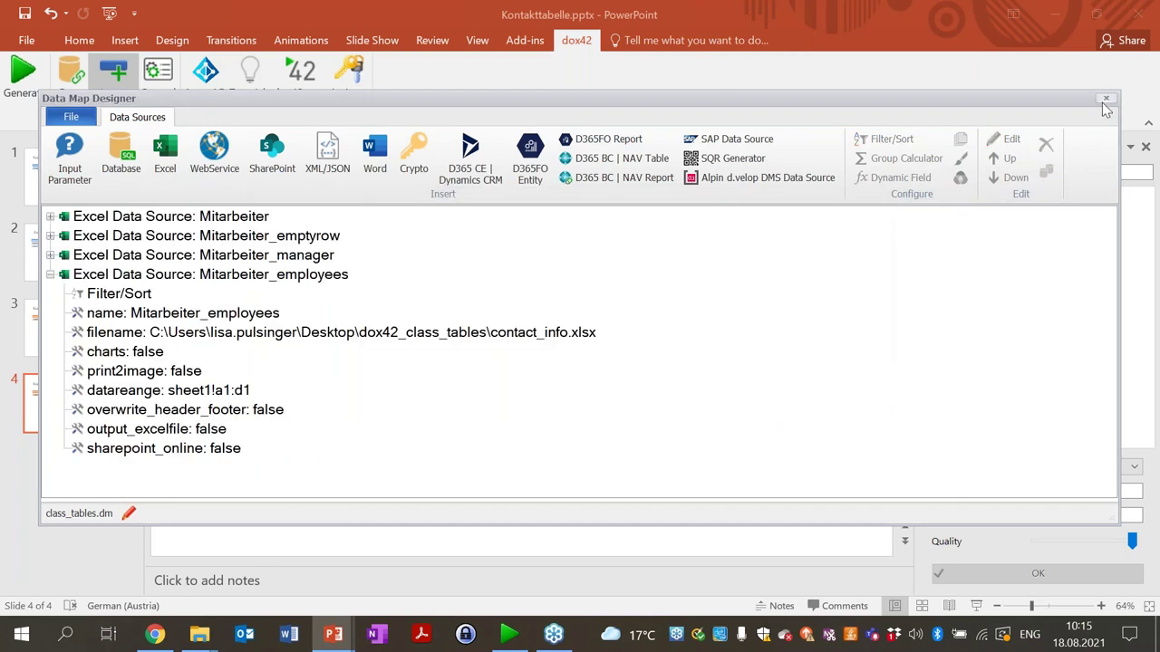
Step: Save and close the data map, returning to slide 4
{"action": "left_click", "coordinate": [1106, 97]}
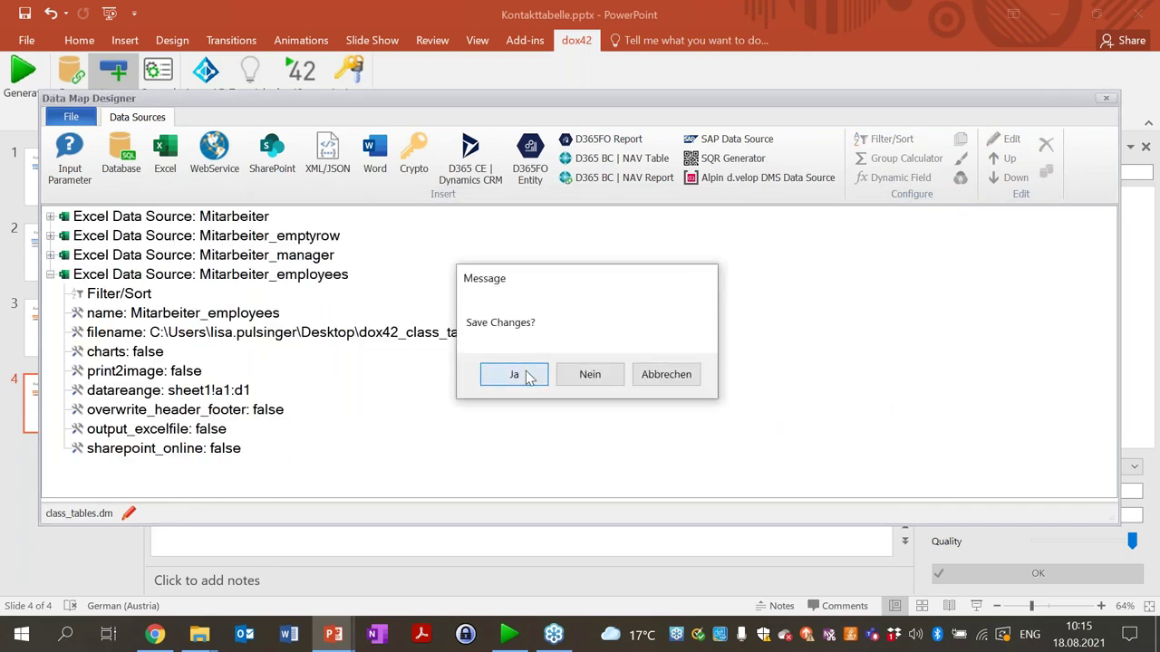
{"action": "left_click", "coordinate": [530, 377]}
{"action": "left_click", "coordinate": [91, 449]}
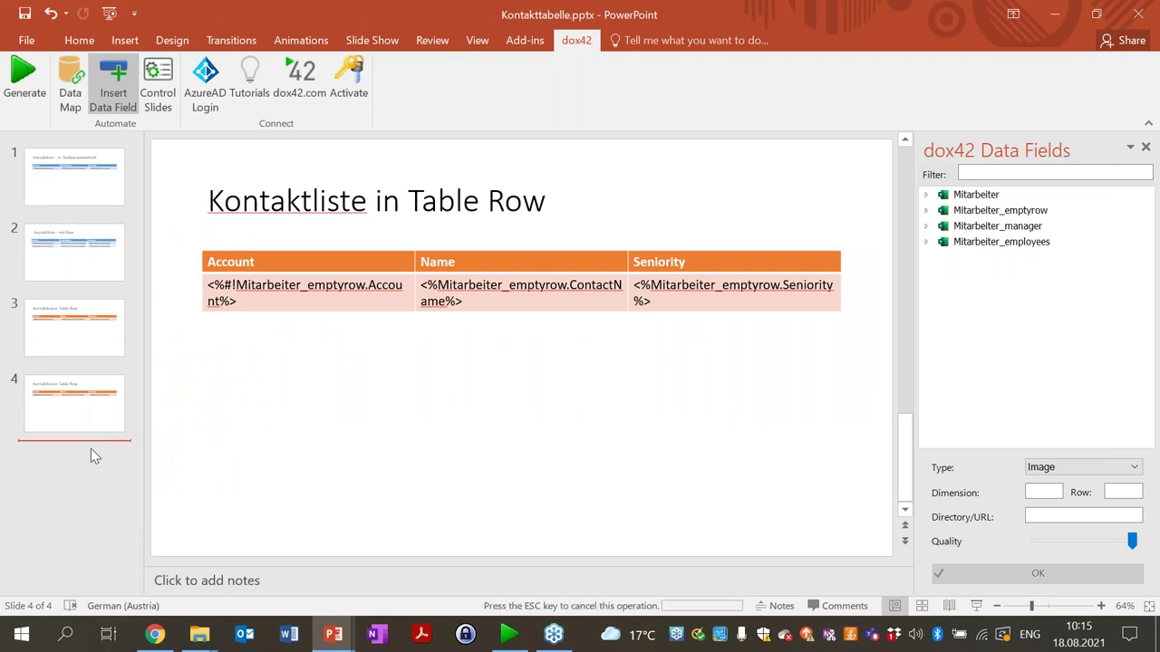
Step: Paste slide 4 as slide 5 and insert an empty row below the table's data row
{"action": "key", "text": "ctrl+v"}
{"action": "left_click", "coordinate": [285, 288]}
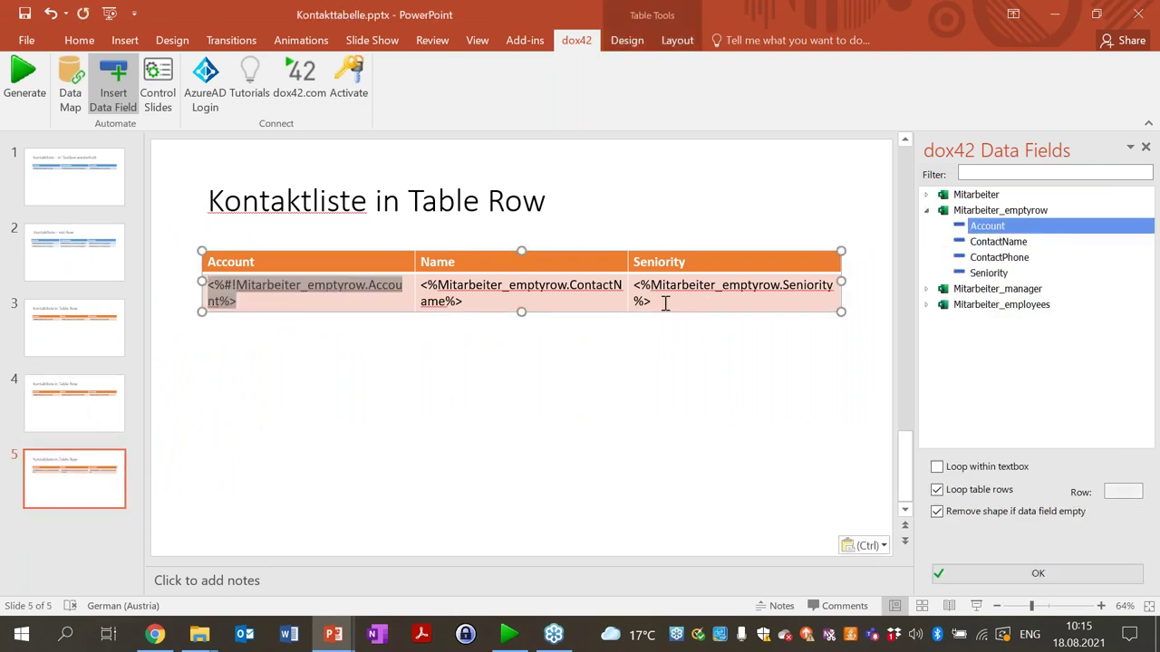
{"action": "left_click", "coordinate": [689, 306]}
{"action": "right_click", "coordinate": [687, 306]}
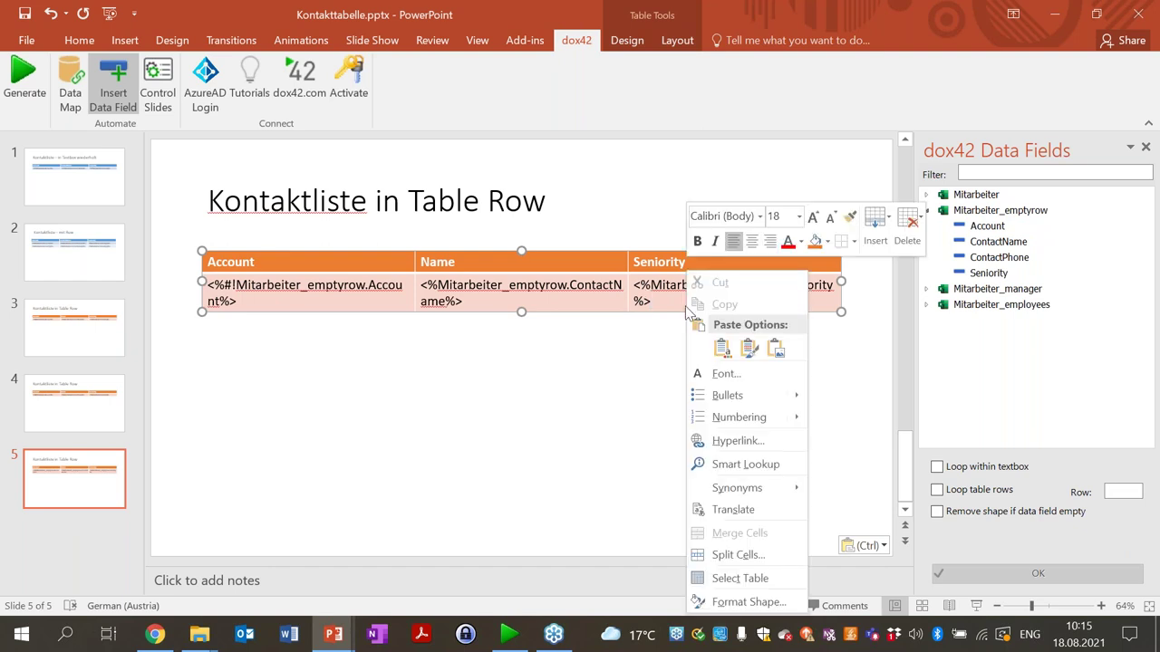
{"action": "left_click", "coordinate": [875, 227]}
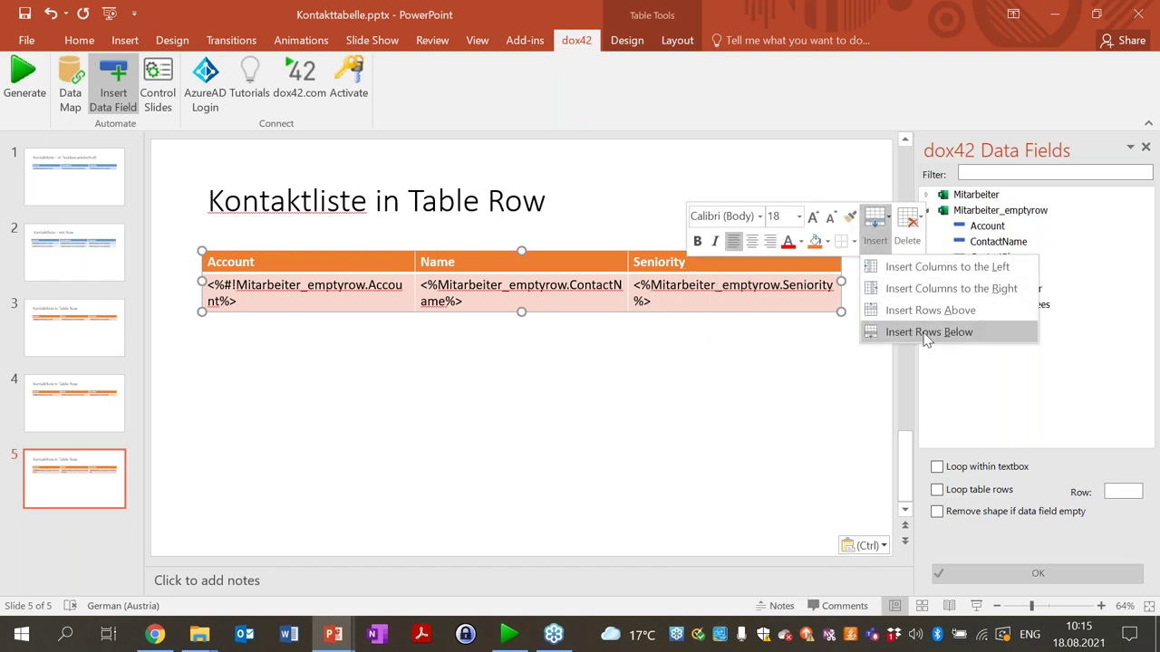
{"action": "left_click", "coordinate": [926, 332]}
Step: Replace the data row fields with Mitarbeiter_manager Account, ContactName and Seniority
{"action": "left_click", "coordinate": [308, 288]}
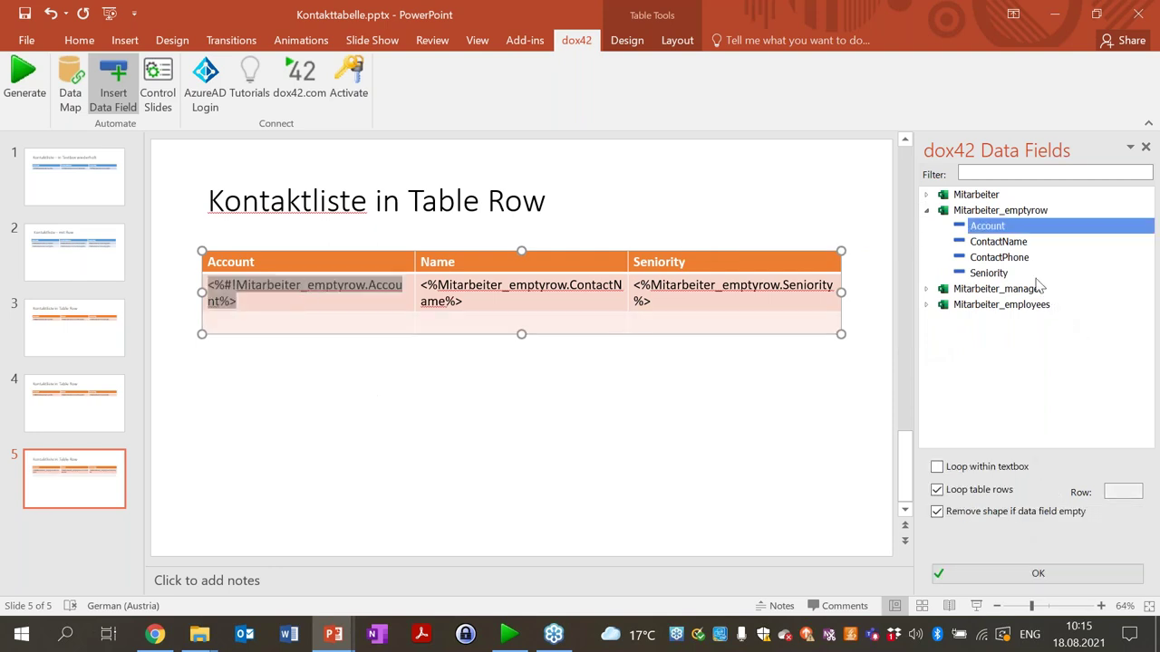
{"action": "left_click", "coordinate": [926, 289]}
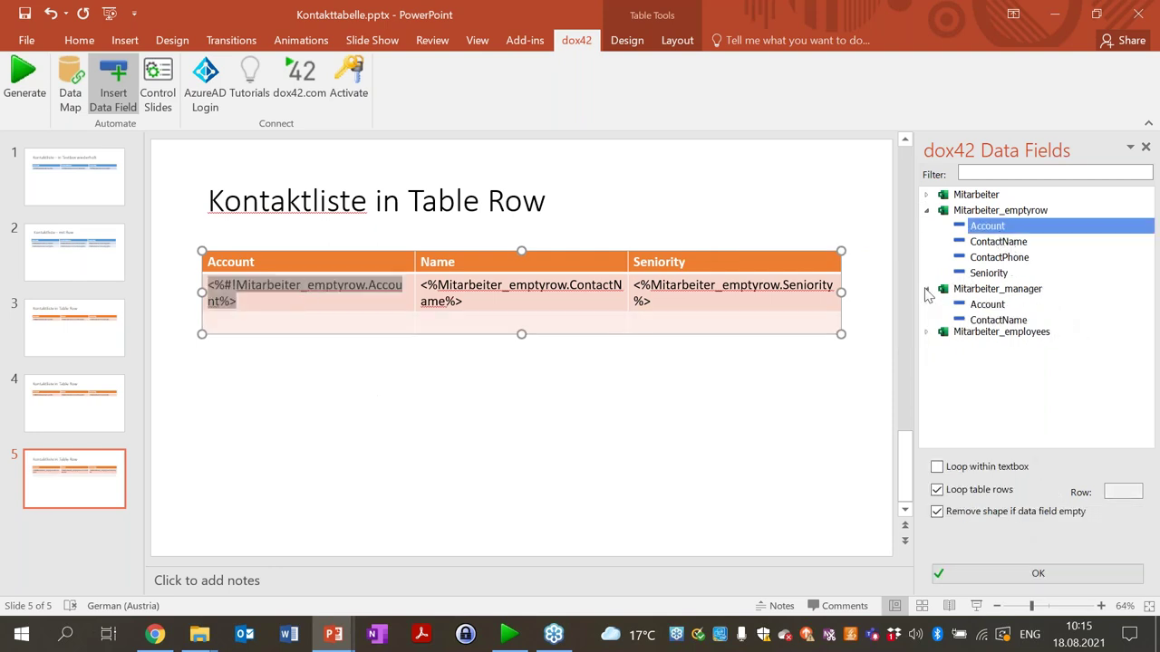
{"action": "double_click", "coordinate": [998, 320]}
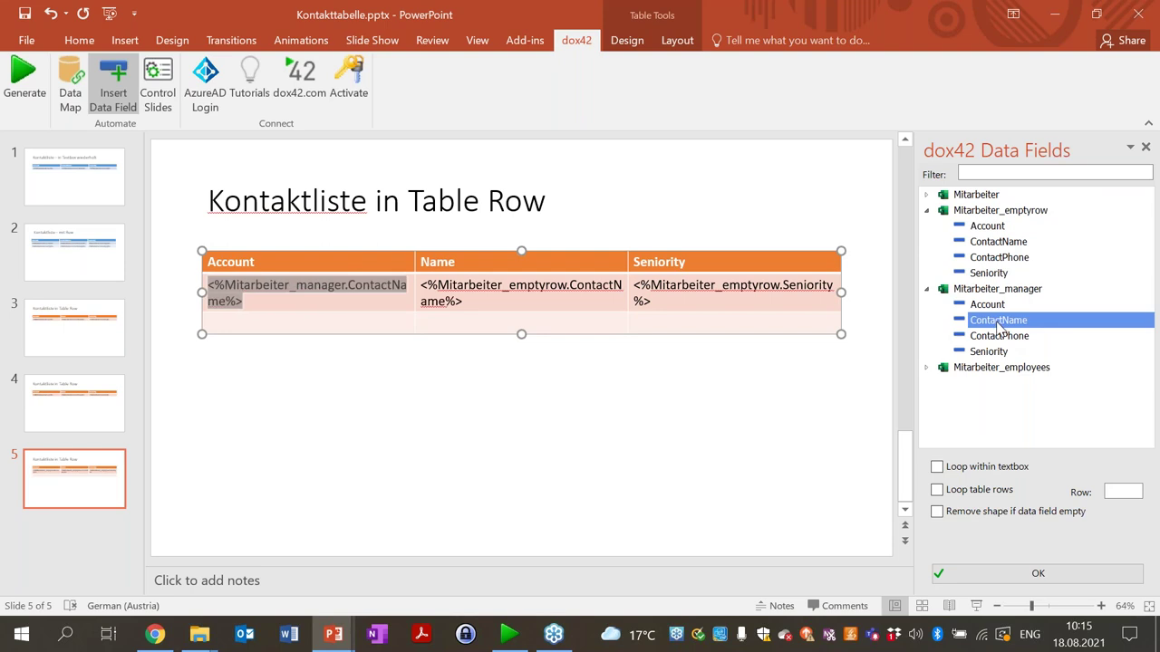
{"action": "left_click", "coordinate": [544, 287]}
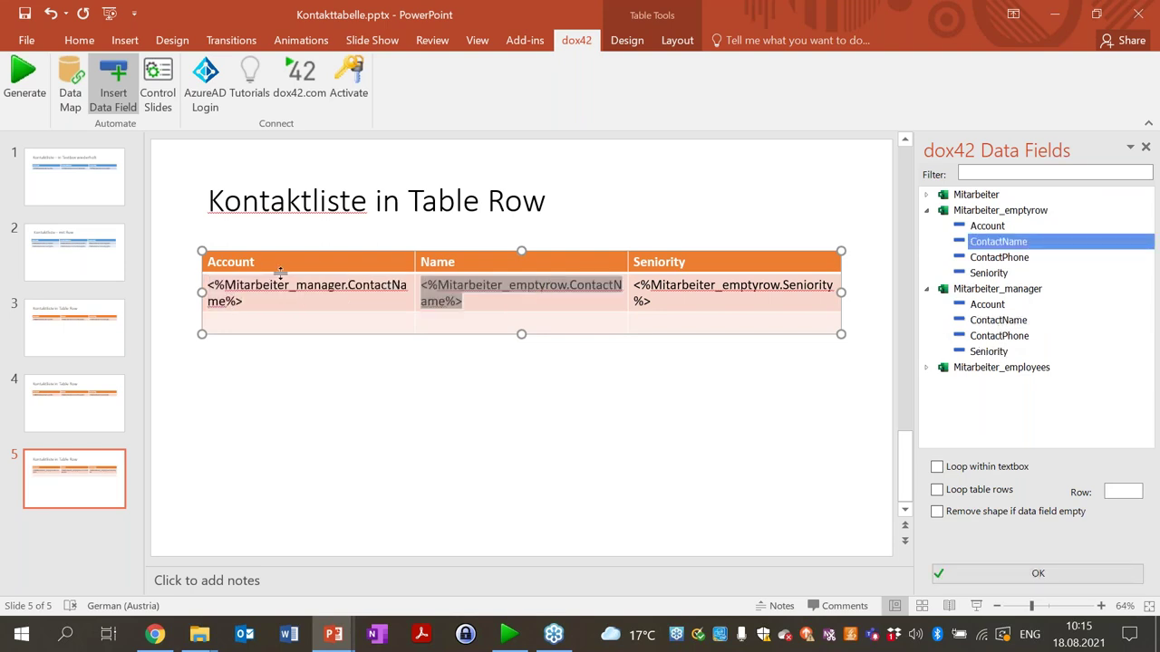
{"action": "left_click", "coordinate": [998, 321]}
{"action": "double_click", "coordinate": [988, 305]}
{"action": "left_click", "coordinate": [459, 292]}
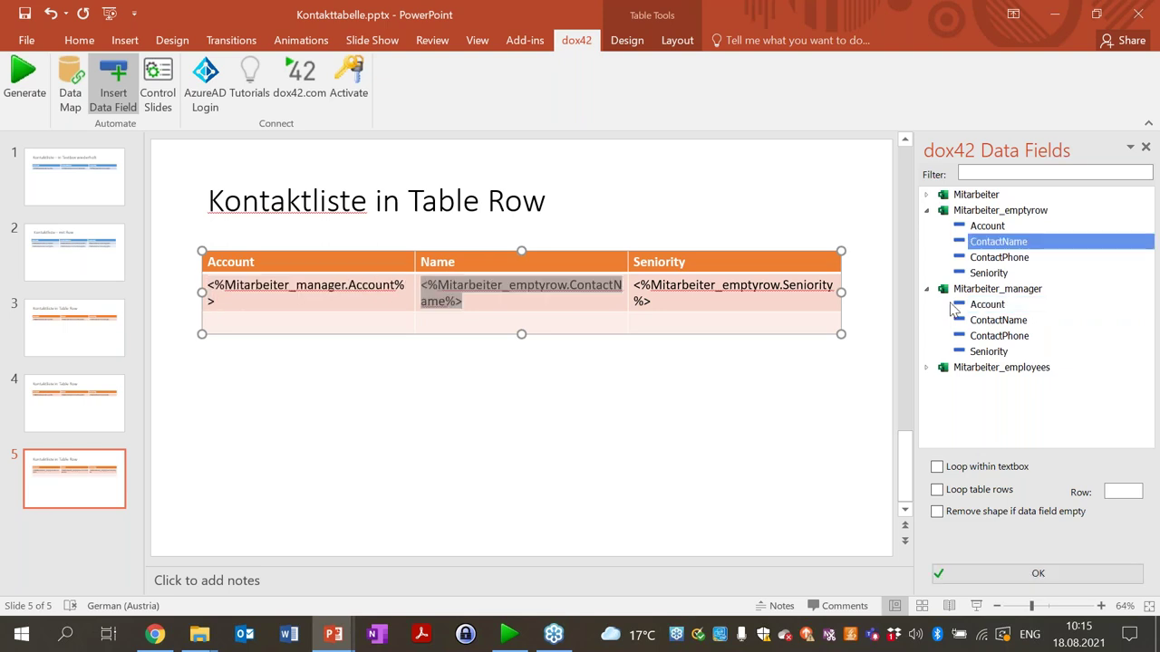
{"action": "left_click", "coordinate": [983, 321]}
{"action": "left_click", "coordinate": [693, 286]}
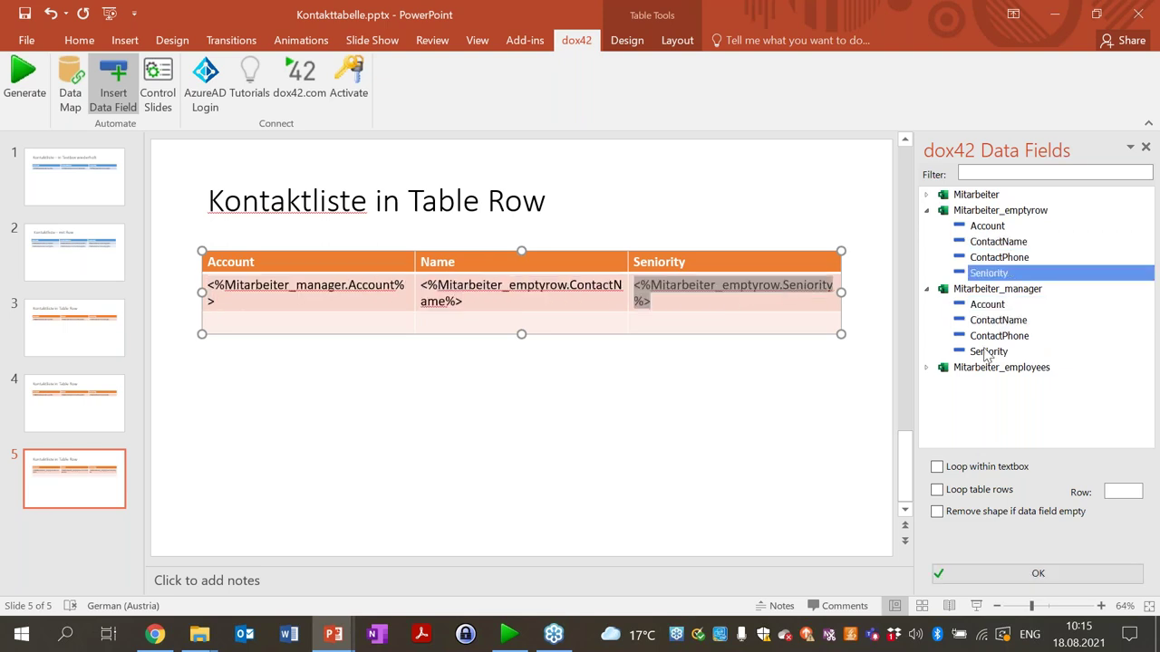
{"action": "double_click", "coordinate": [988, 352]}
{"action": "left_click", "coordinate": [565, 290]}
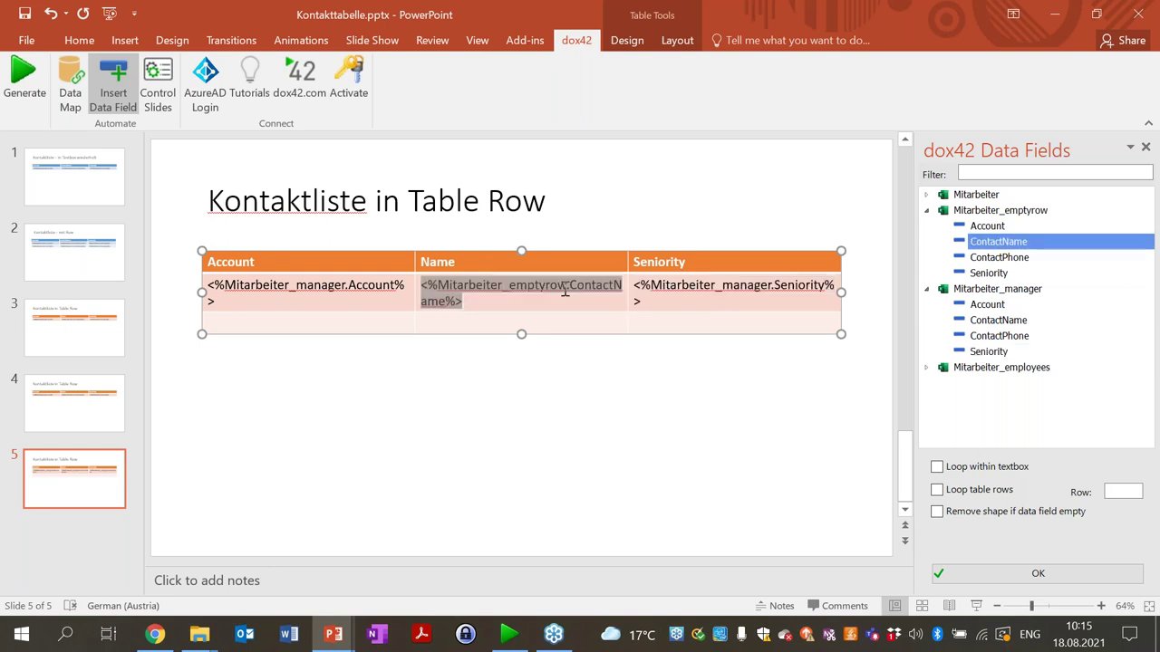
{"action": "double_click", "coordinate": [994, 324]}
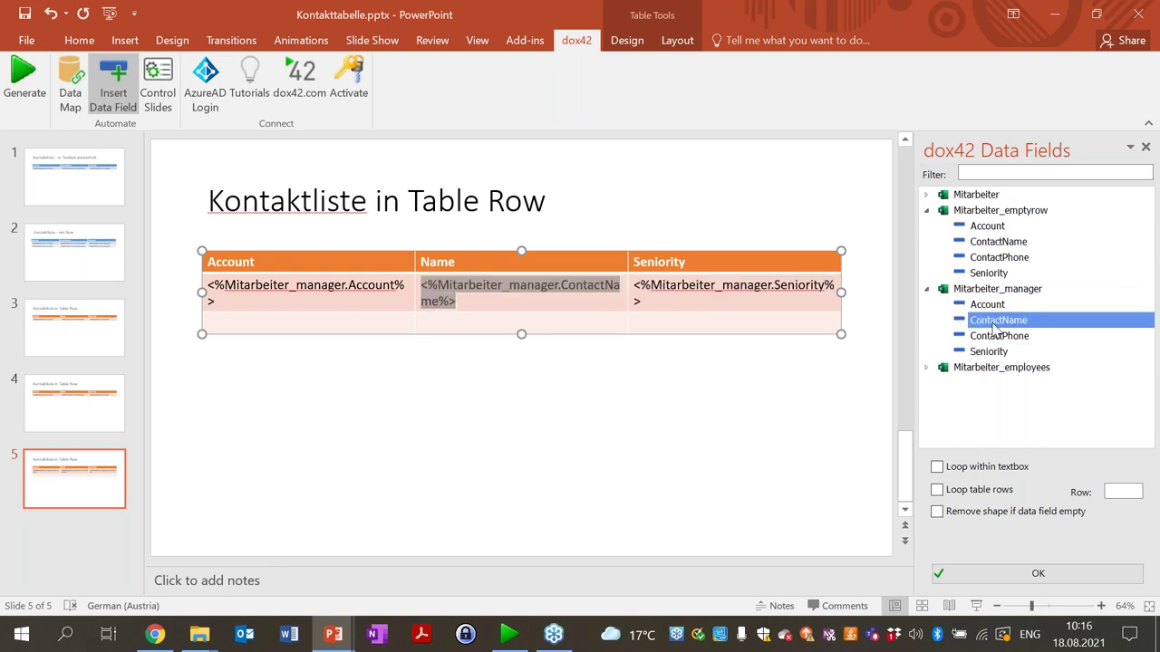
Step: Enable Loop table rows on the manager Account field
{"action": "left_click", "coordinate": [302, 285]}
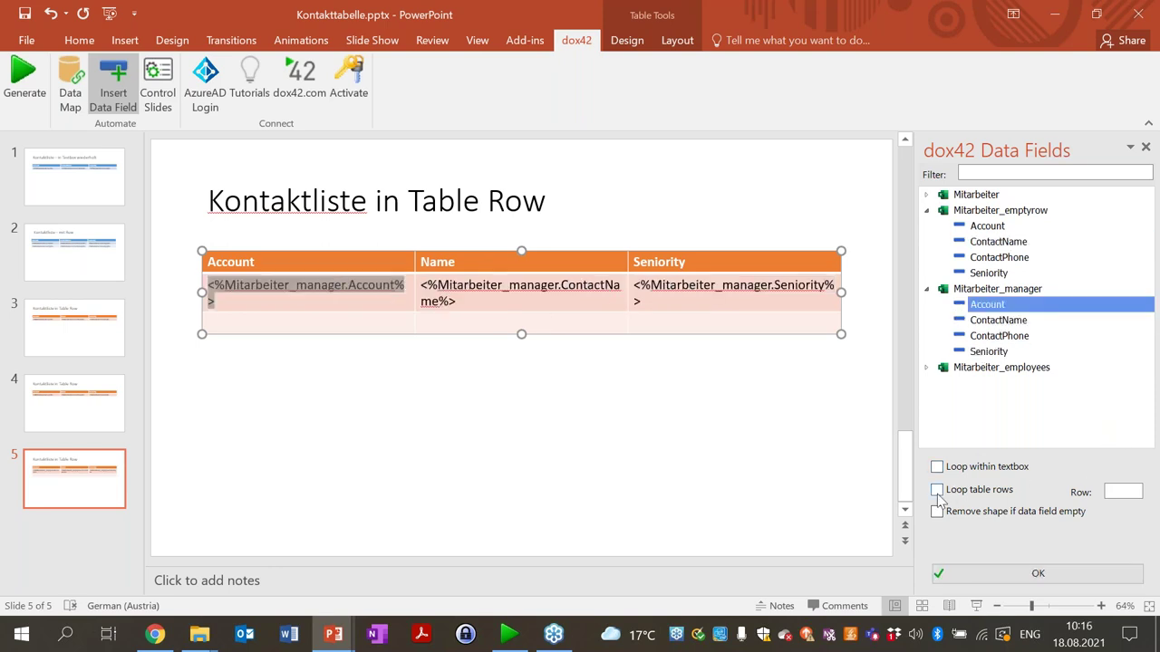
{"action": "left_click", "coordinate": [983, 489]}
{"action": "left_click", "coordinate": [991, 581]}
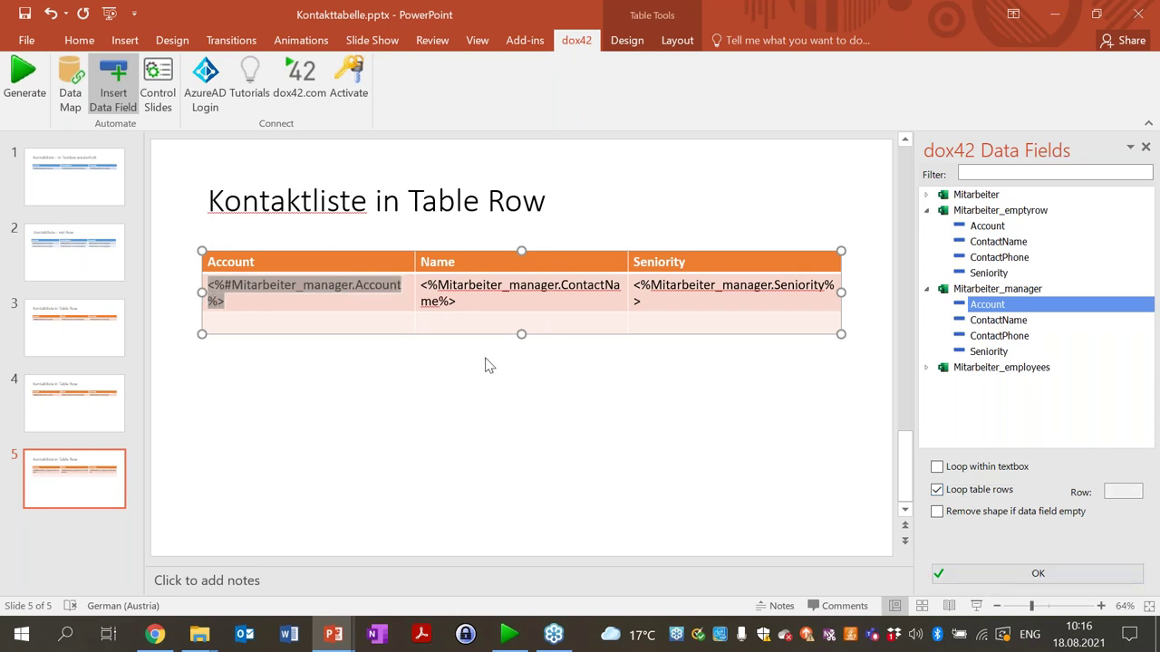
{"action": "left_click", "coordinate": [681, 305]}
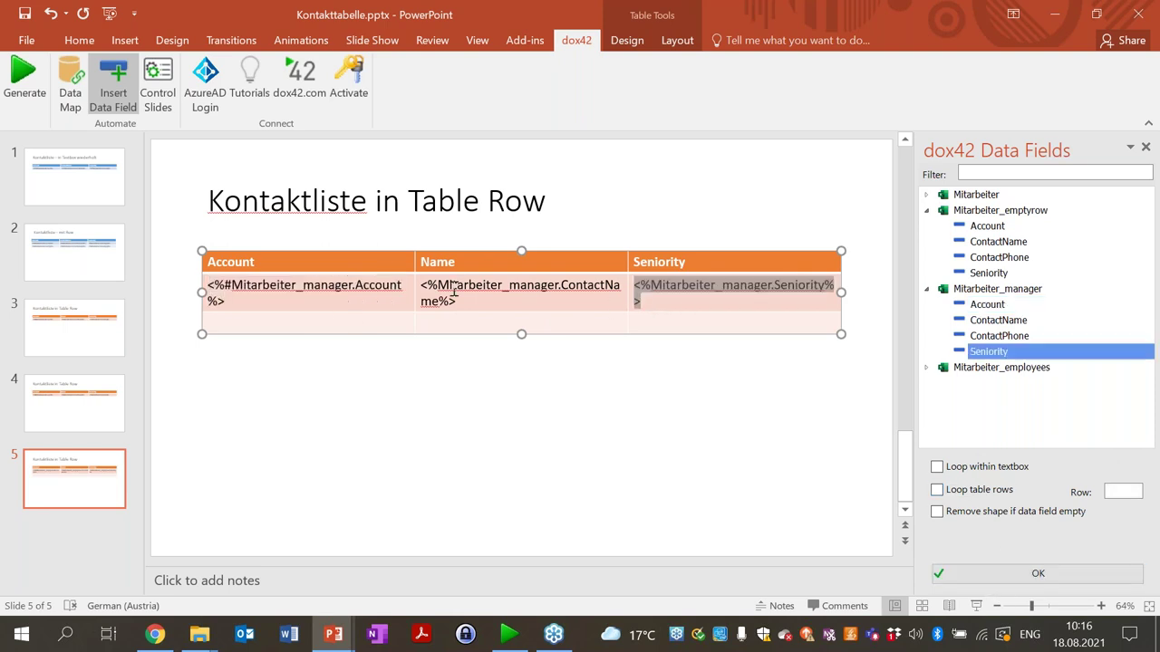
{"action": "left_click", "coordinate": [356, 288]}
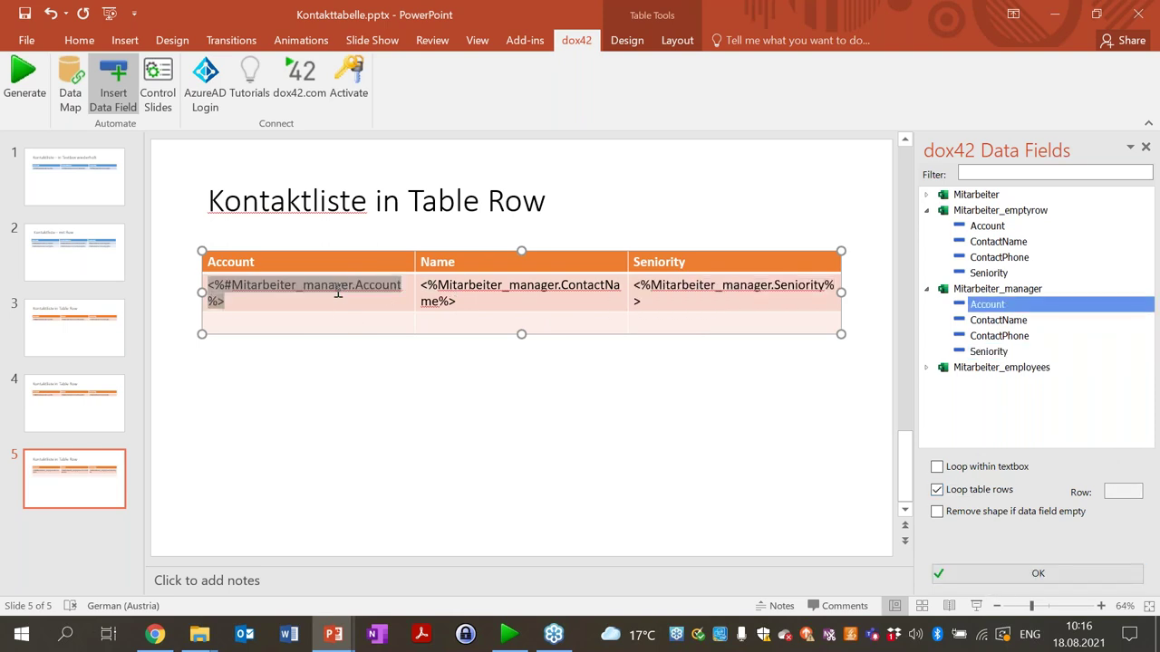
Step: Shade the manager row's Account, Name and Seniority cells green
{"action": "left_click", "coordinate": [615, 50]}
{"action": "left_click", "coordinate": [732, 63]}
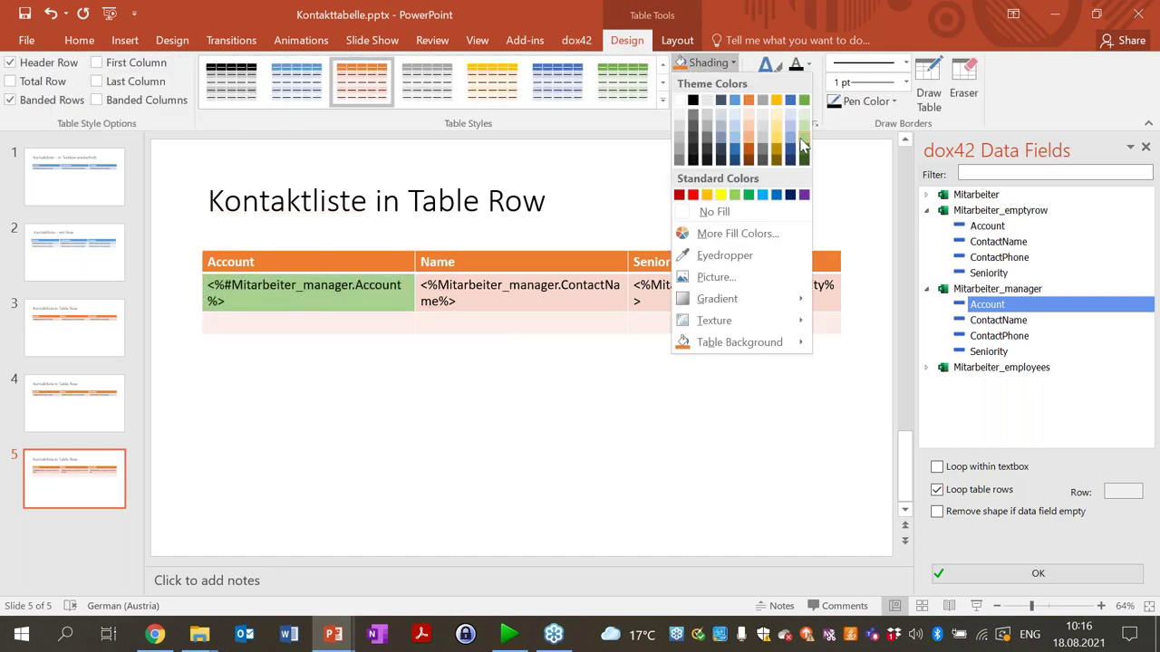
{"action": "left_click", "coordinate": [804, 147]}
{"action": "left_click", "coordinate": [568, 305]}
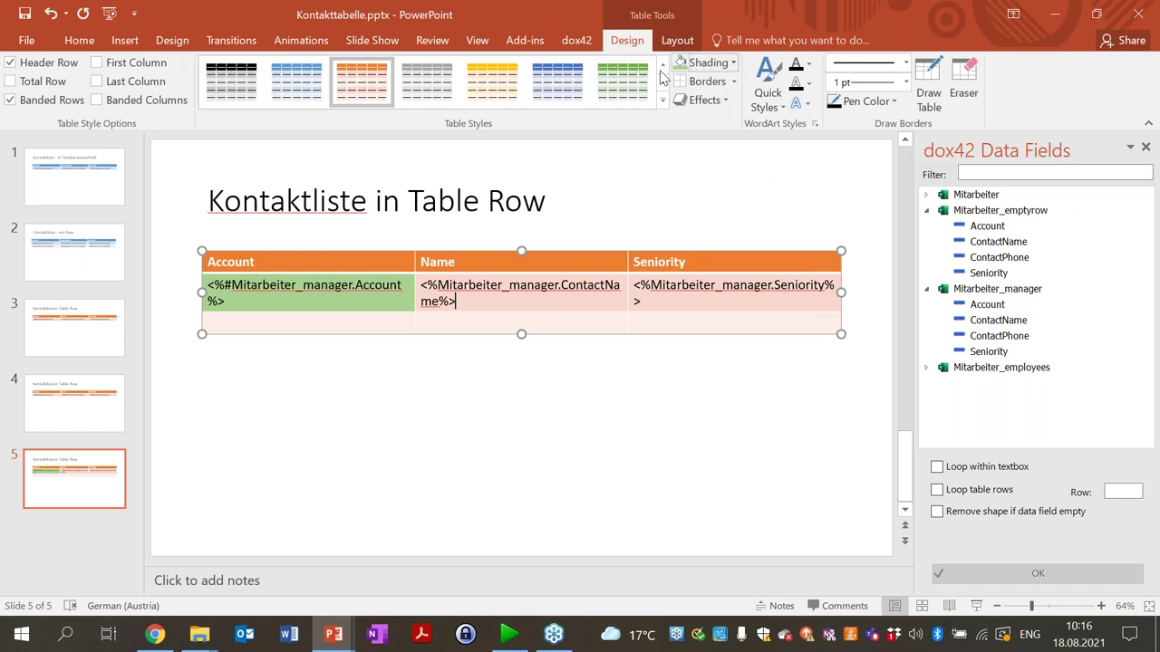
{"action": "left_click", "coordinate": [682, 66]}
{"action": "left_click", "coordinate": [711, 299]}
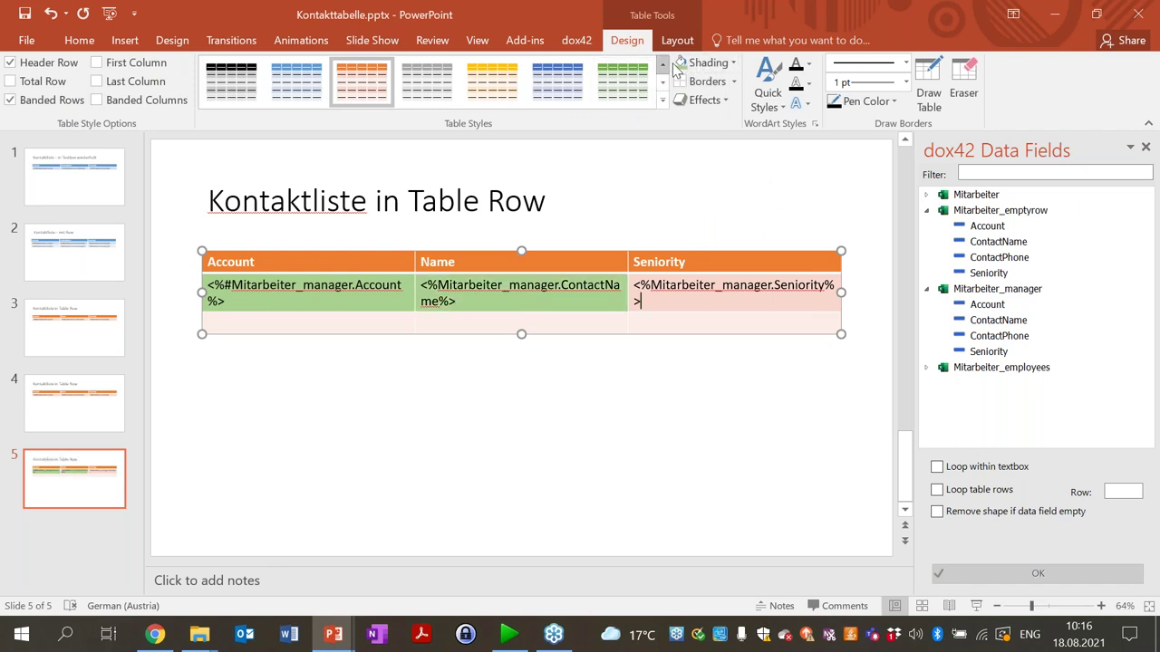
{"action": "left_click", "coordinate": [683, 65]}
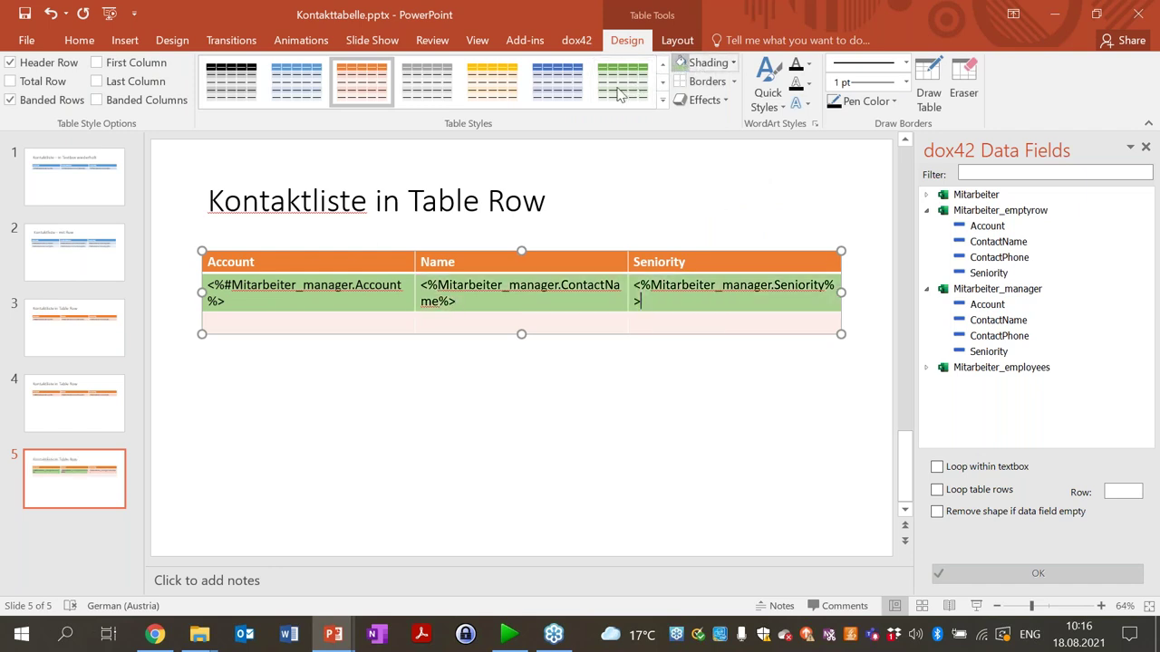
Step: Fill the new row with Mitarbeiter_employees Account, ContactName and Seniority, looping over table rows
{"action": "left_click", "coordinate": [926, 370]}
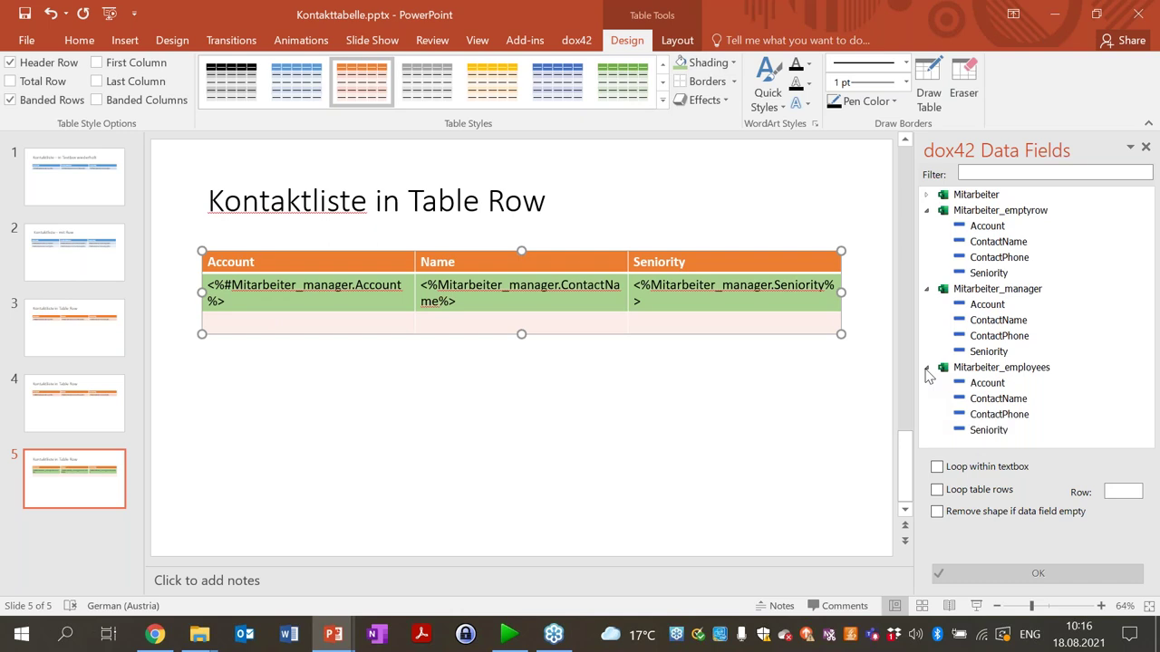
{"action": "left_click", "coordinate": [984, 388]}
{"action": "left_click_drag", "start_coordinate": [983, 397], "coordinate": [363, 323]}
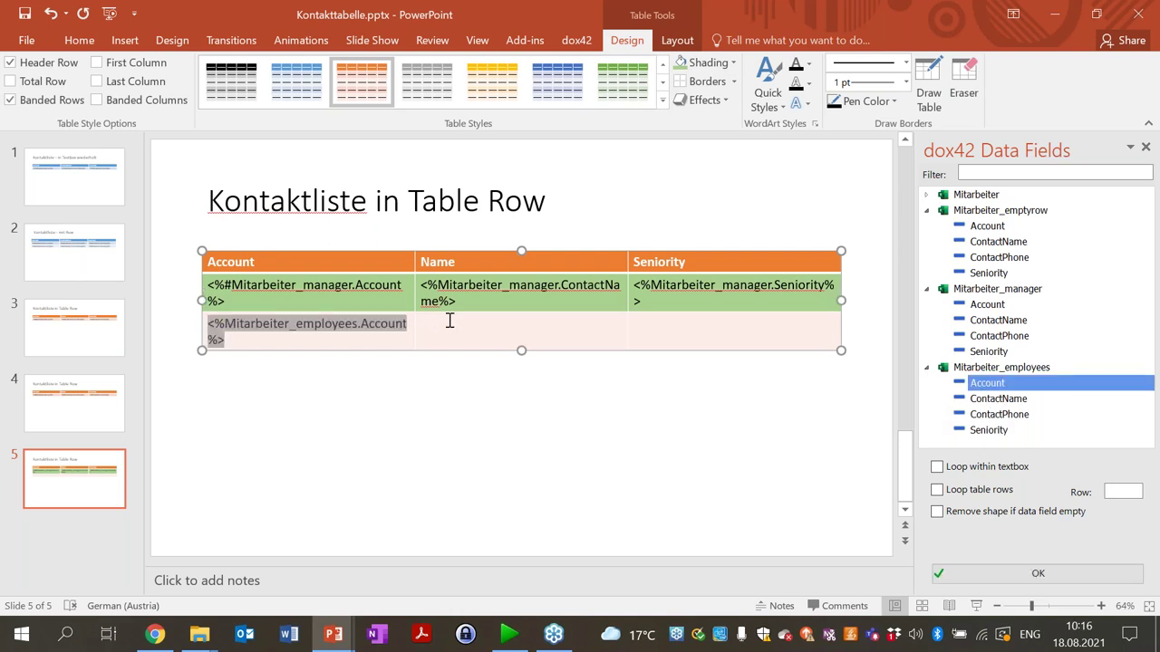
{"action": "double_click", "coordinate": [986, 404]}
{"action": "double_click", "coordinate": [988, 432]}
{"action": "left_click", "coordinate": [975, 468]}
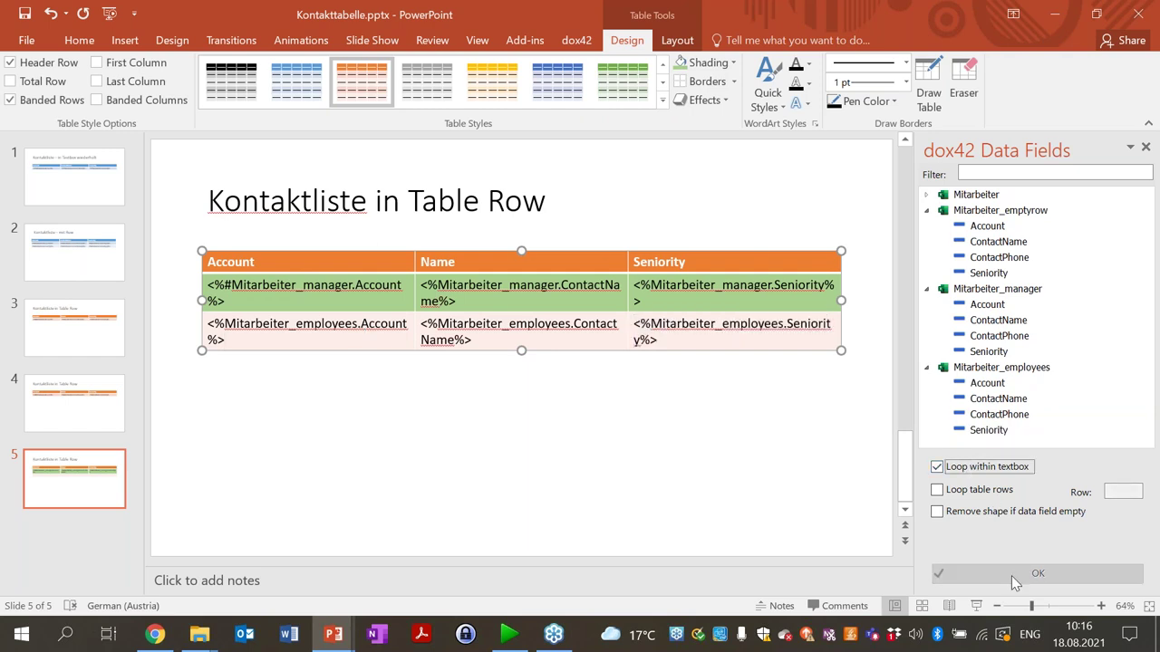
{"action": "left_click", "coordinate": [980, 490]}
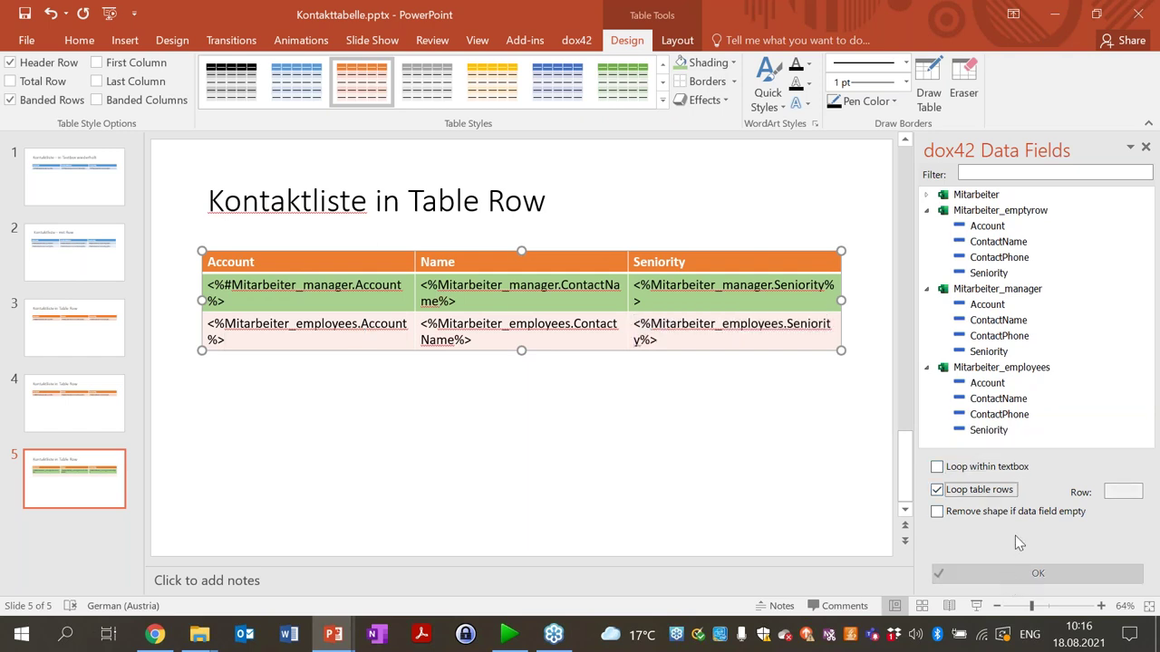
{"action": "left_click", "coordinate": [322, 338]}
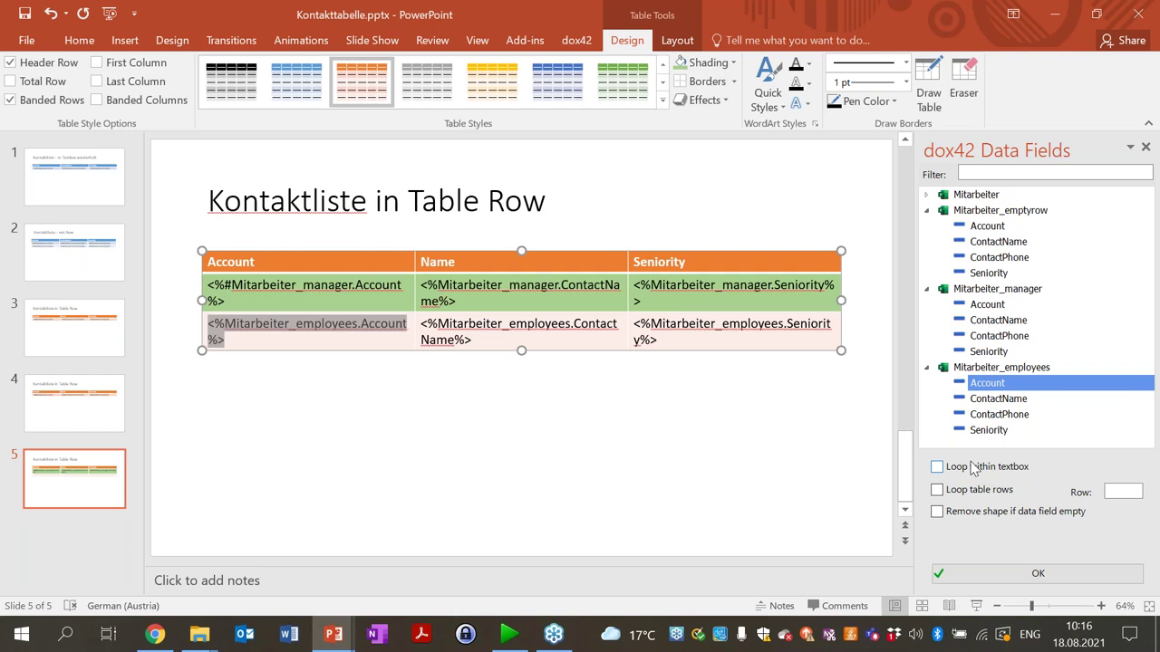
{"action": "left_click", "coordinate": [980, 584]}
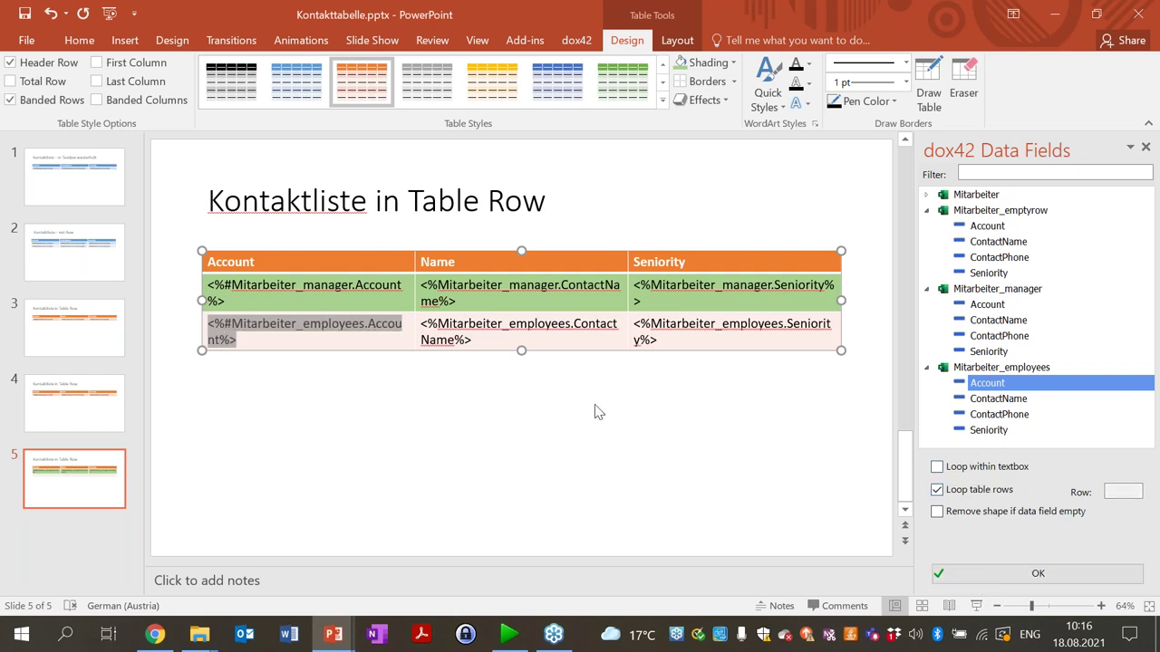
Step: Shade the employees row orange-yellow
{"action": "left_click", "coordinate": [732, 62]}
{"action": "left_click", "coordinate": [711, 191]}
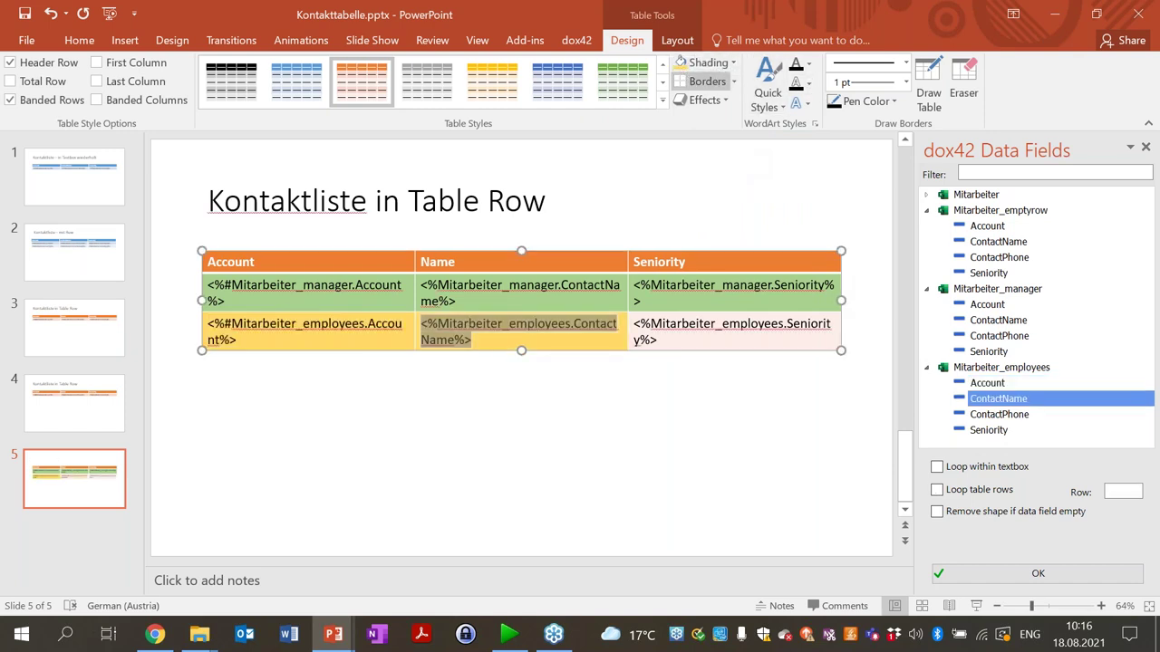
{"action": "key", "text": "Tab"}
{"action": "left_click", "coordinate": [680, 63]}
Step: Start generating the presentation with dox42 Generate
{"action": "left_click", "coordinate": [616, 471]}
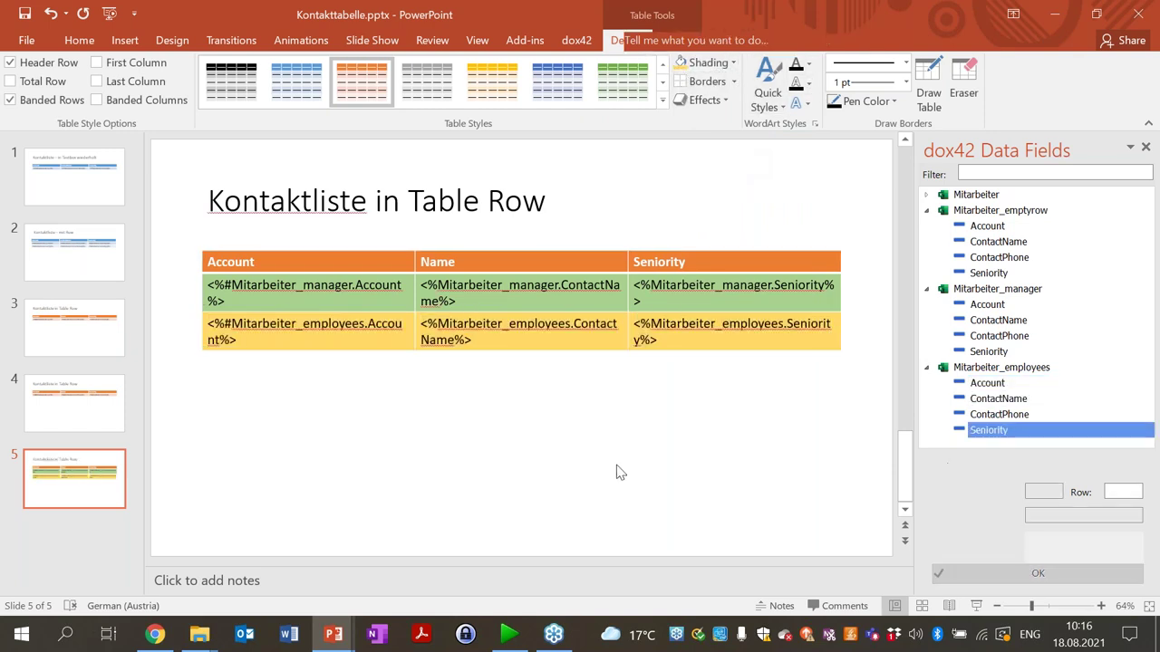
{"action": "left_click", "coordinate": [576, 40]}
{"action": "left_click", "coordinate": [27, 90]}
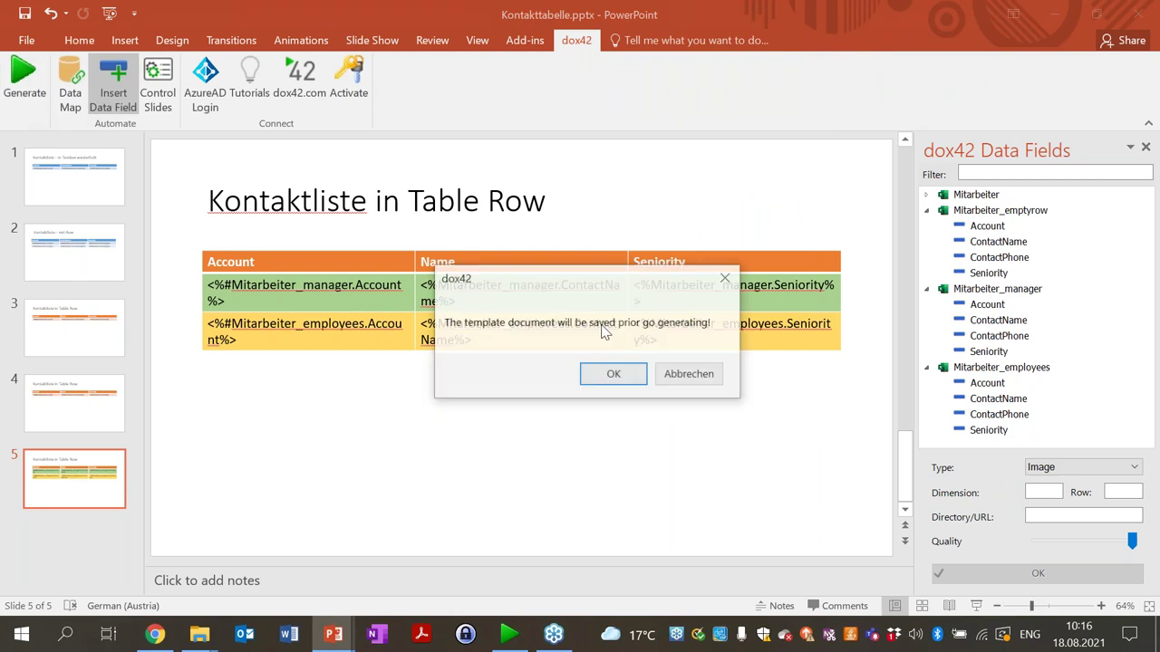
Step: Confirm the save, then review generated slide 5: two green manager rows, five yellow employee rows
{"action": "left_click", "coordinate": [610, 374]}
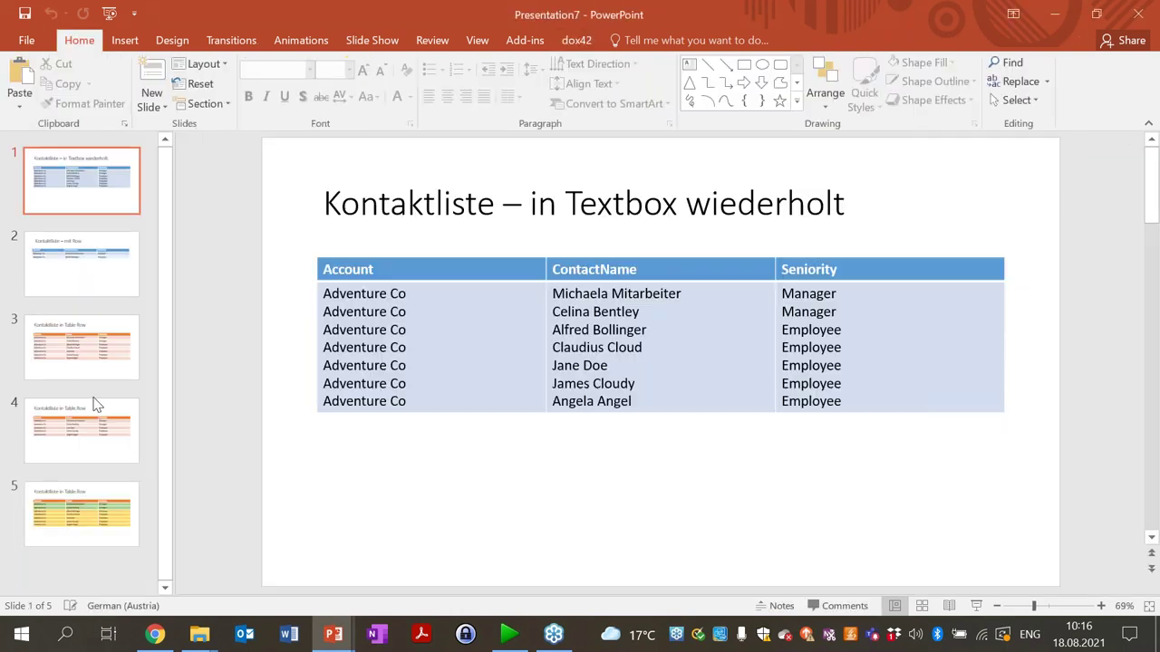
{"action": "left_click", "coordinate": [125, 530]}
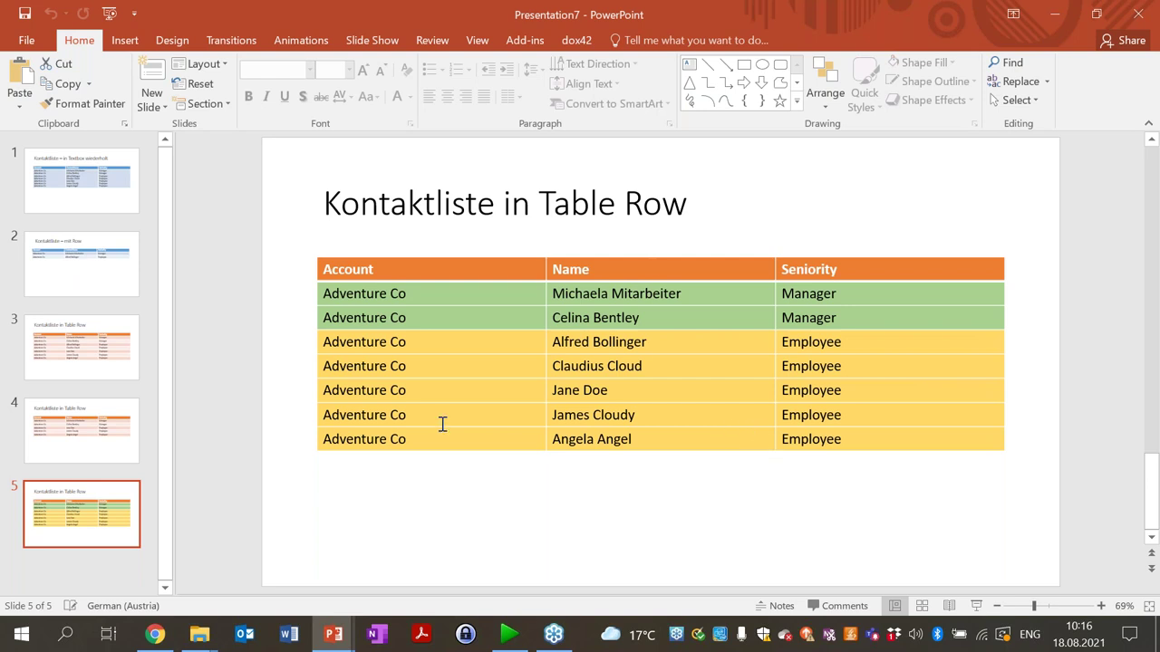
{"action": "left_click", "coordinate": [522, 497]}
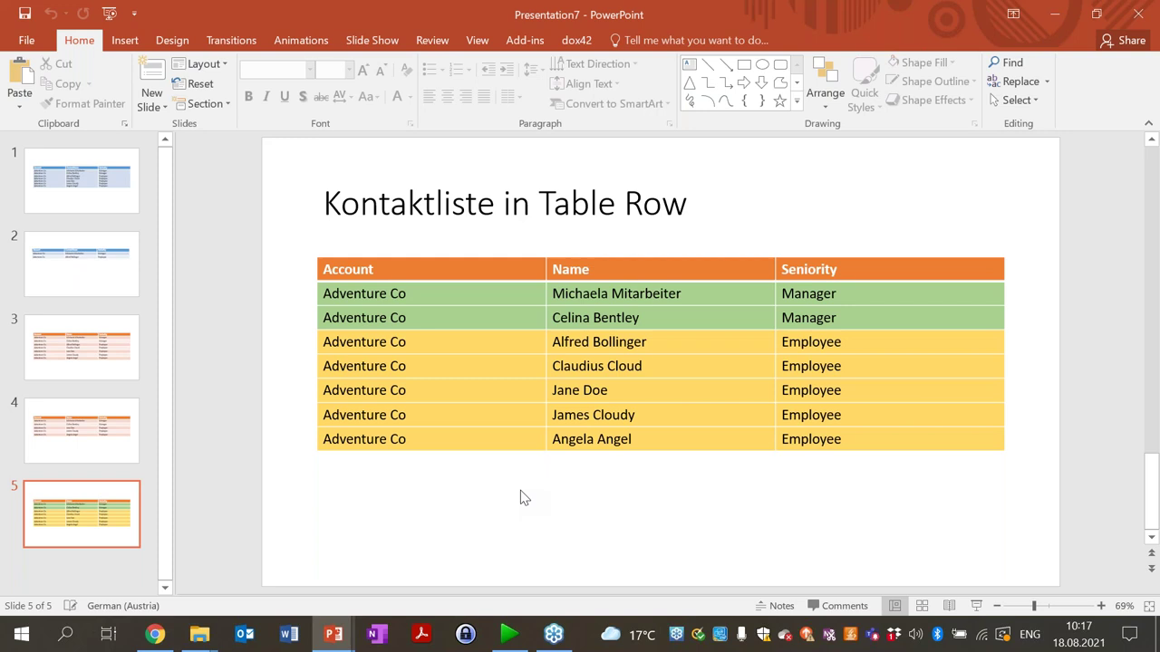
{"action": "left_click", "coordinate": [594, 40]}
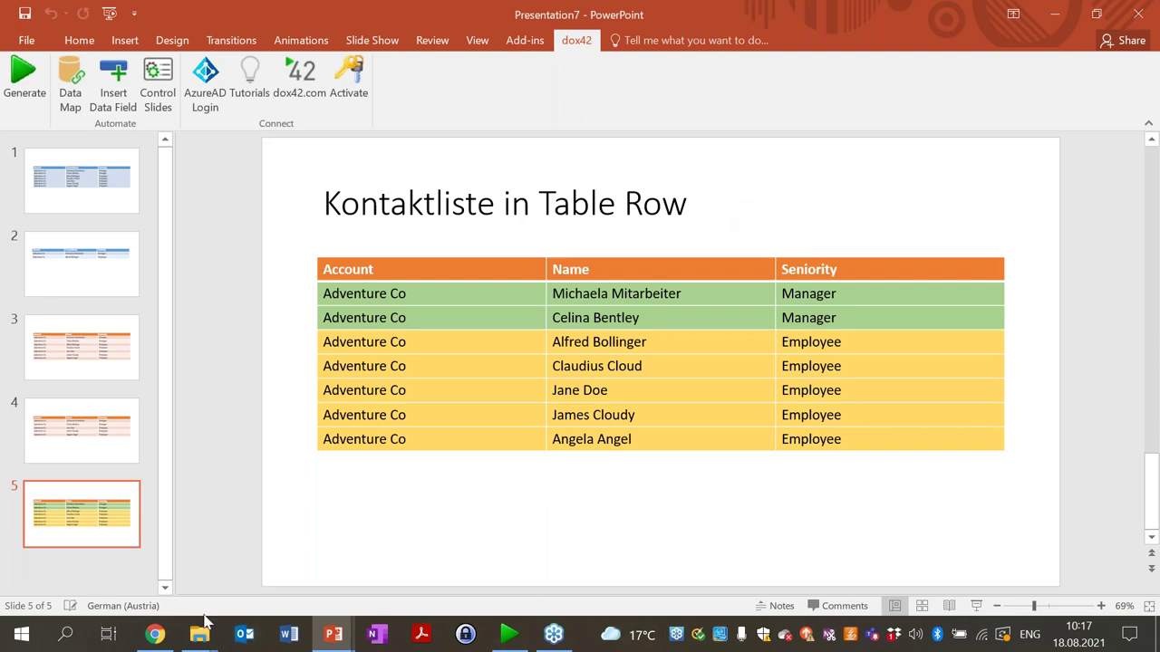
Step: Bring up Chrome's dox42container Azure page, which has no blobs yet
{"action": "left_click", "coordinate": [162, 638]}
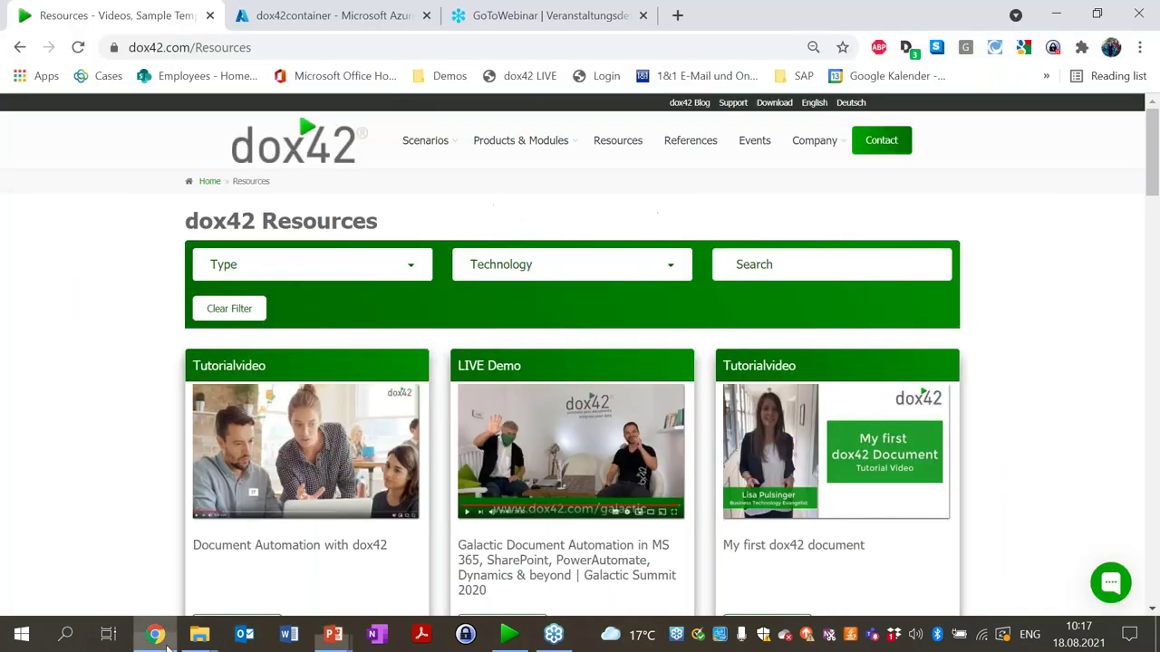
{"action": "left_click", "coordinate": [373, 13]}
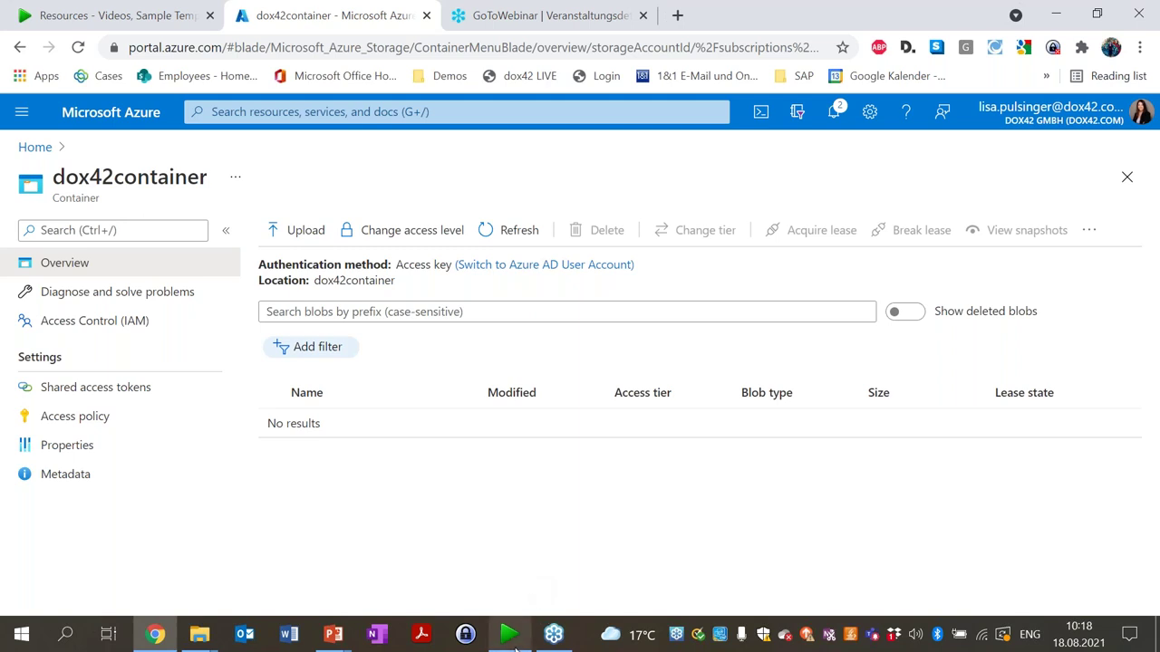
{"action": "mouse_move", "coordinate": [511, 638]}
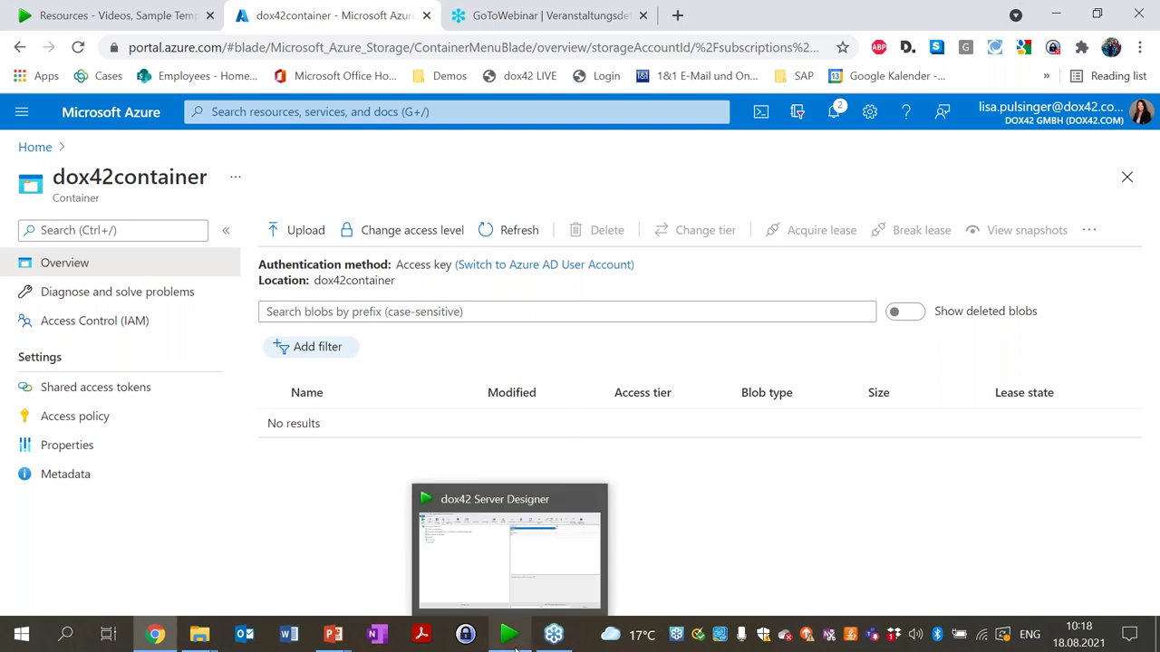
Step: Maximize Server Designer and view the Employee List call's AzureAD Login parameters
{"action": "left_click", "coordinate": [511, 638]}
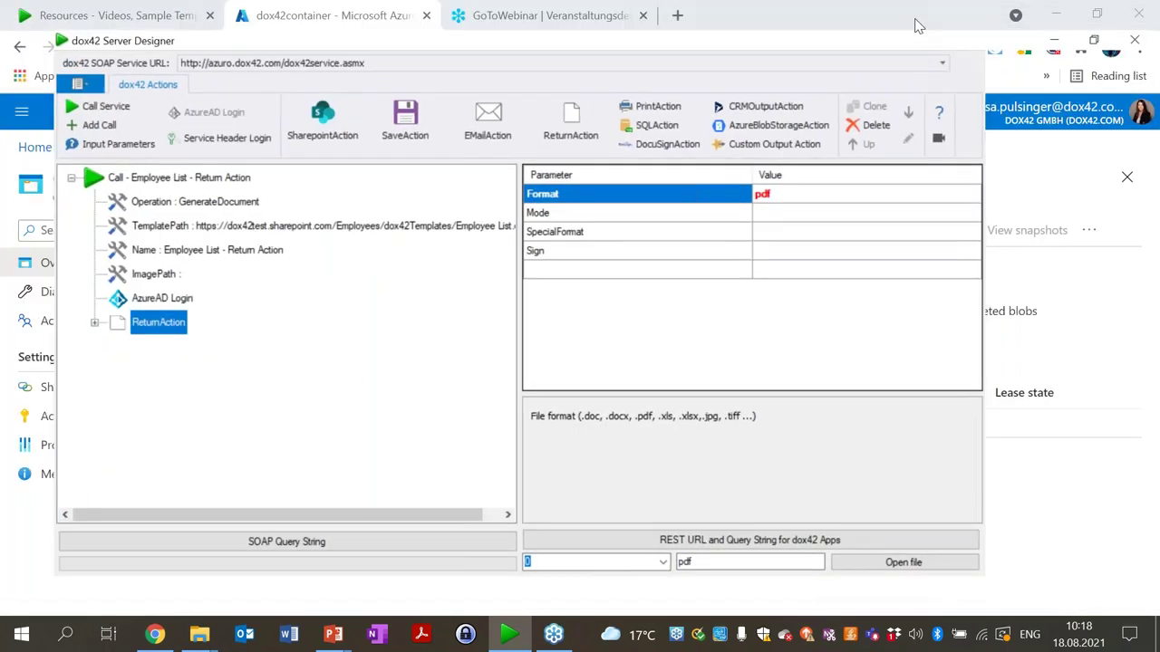
{"action": "left_click", "coordinate": [917, 21]}
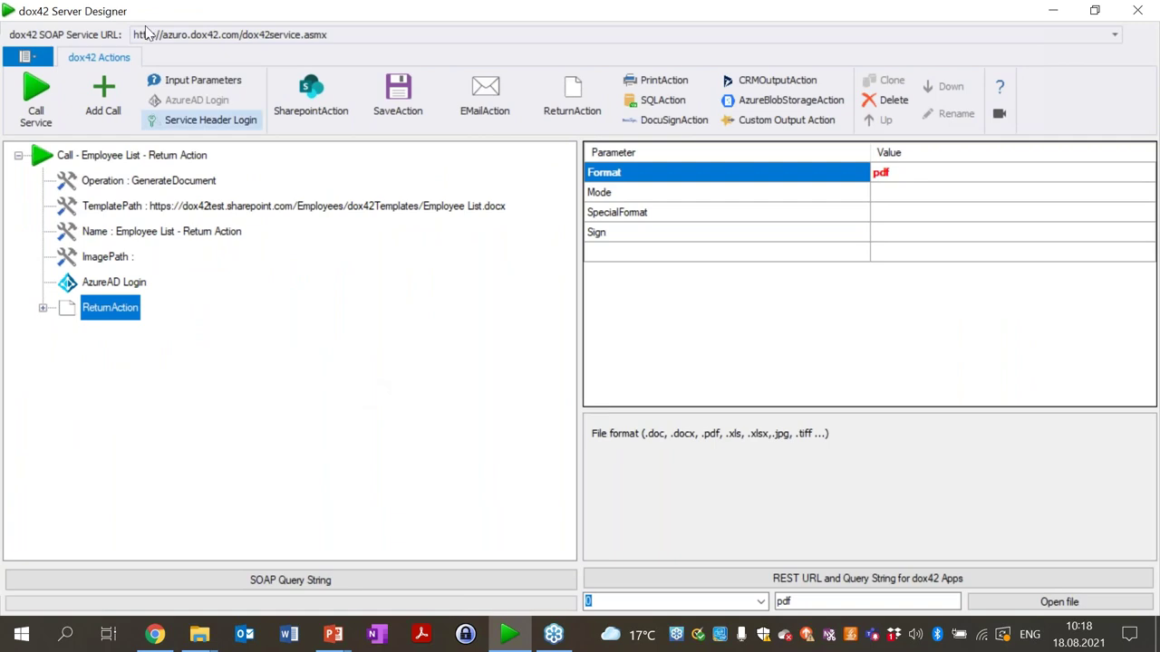
{"action": "left_click", "coordinate": [25, 58]}
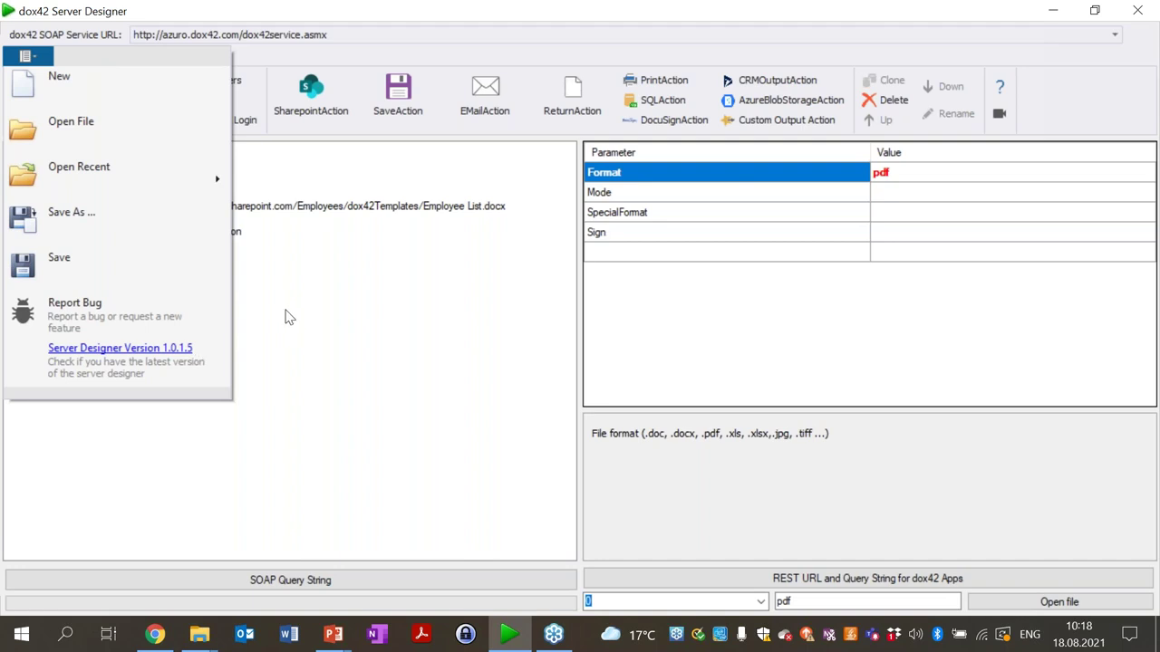
{"action": "left_click", "coordinate": [412, 379]}
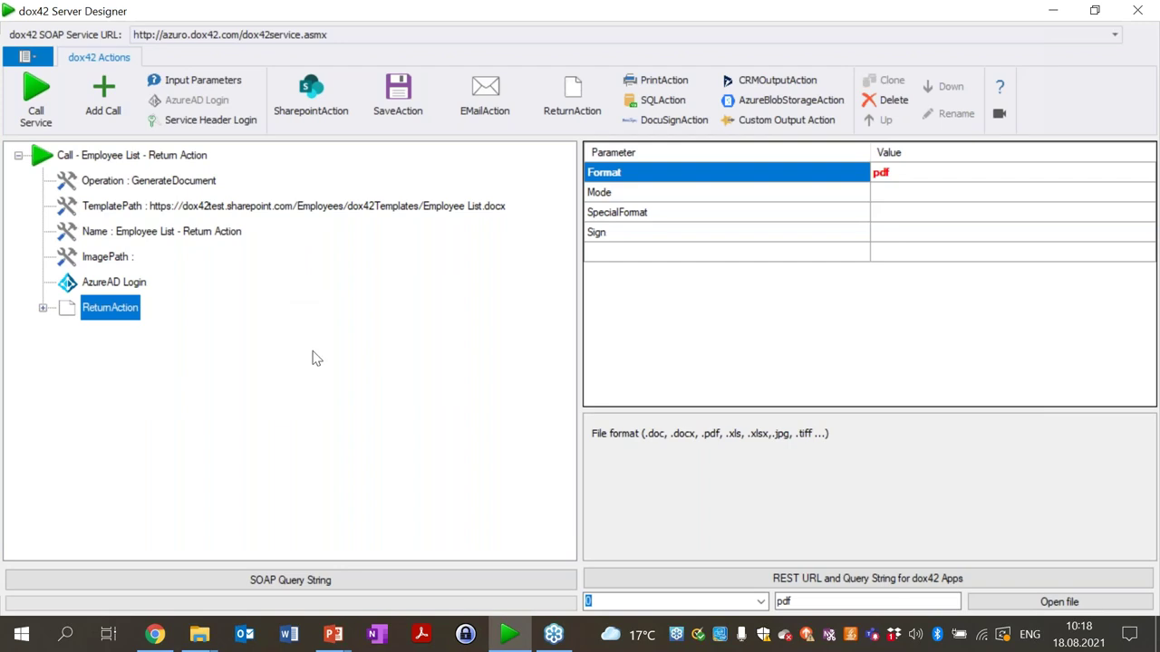
{"action": "left_click", "coordinate": [118, 283]}
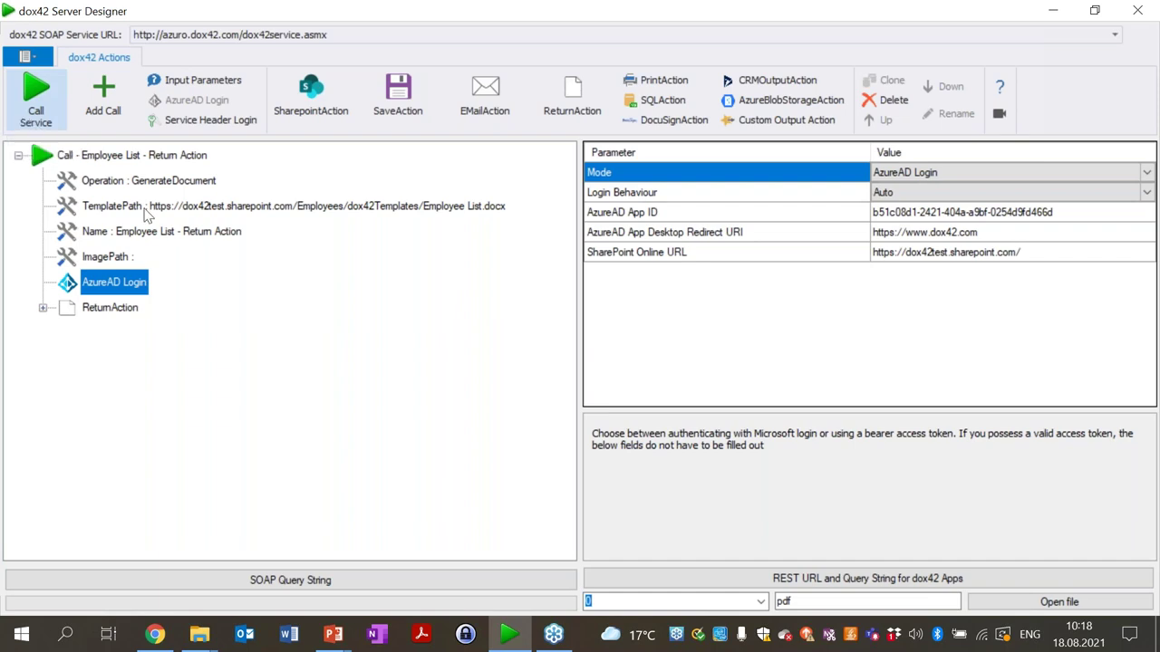
Step: Run the Employee List service call and dismiss the success message
{"action": "left_click", "coordinate": [36, 114]}
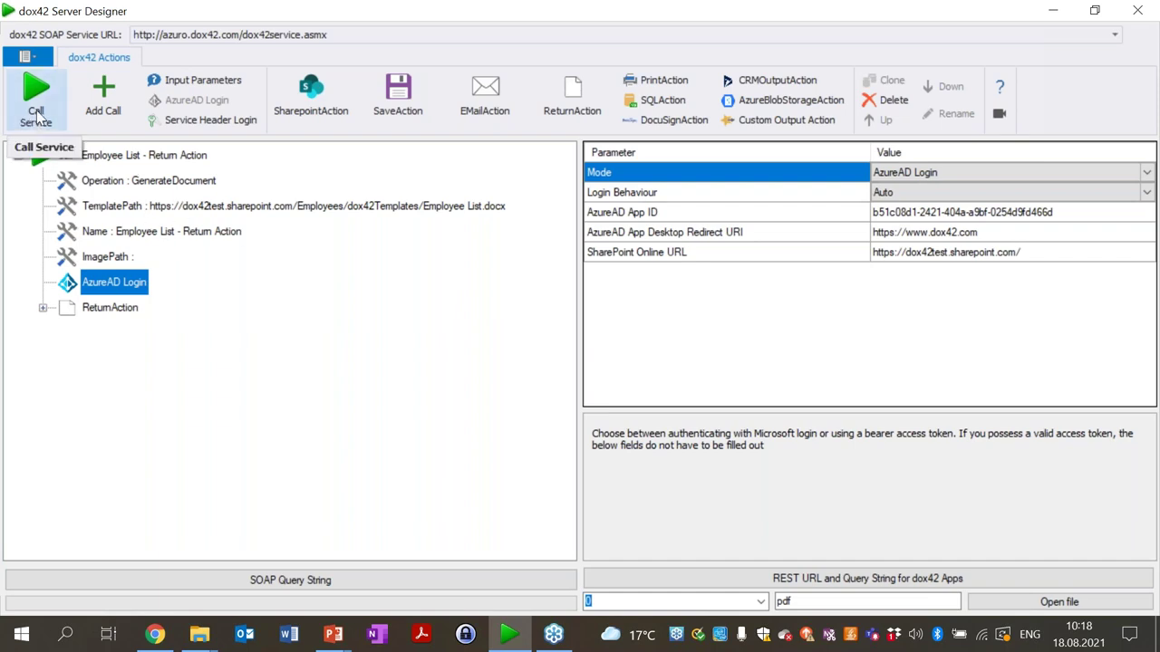
{"action": "left_click", "coordinate": [37, 112]}
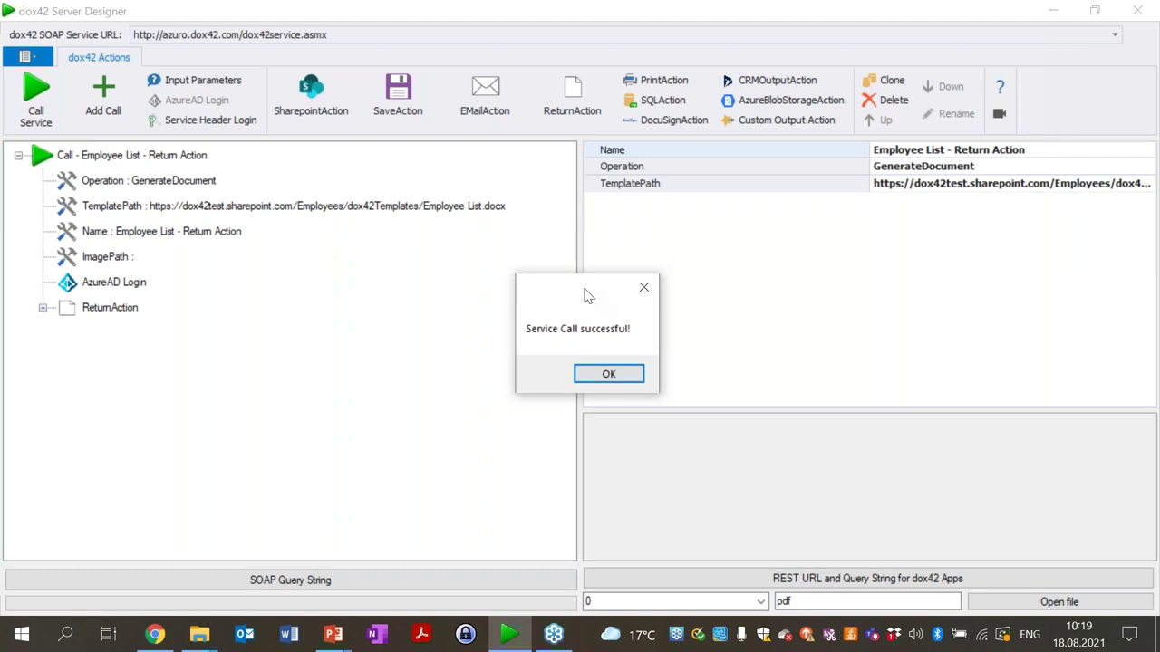
{"action": "left_click", "coordinate": [608, 376]}
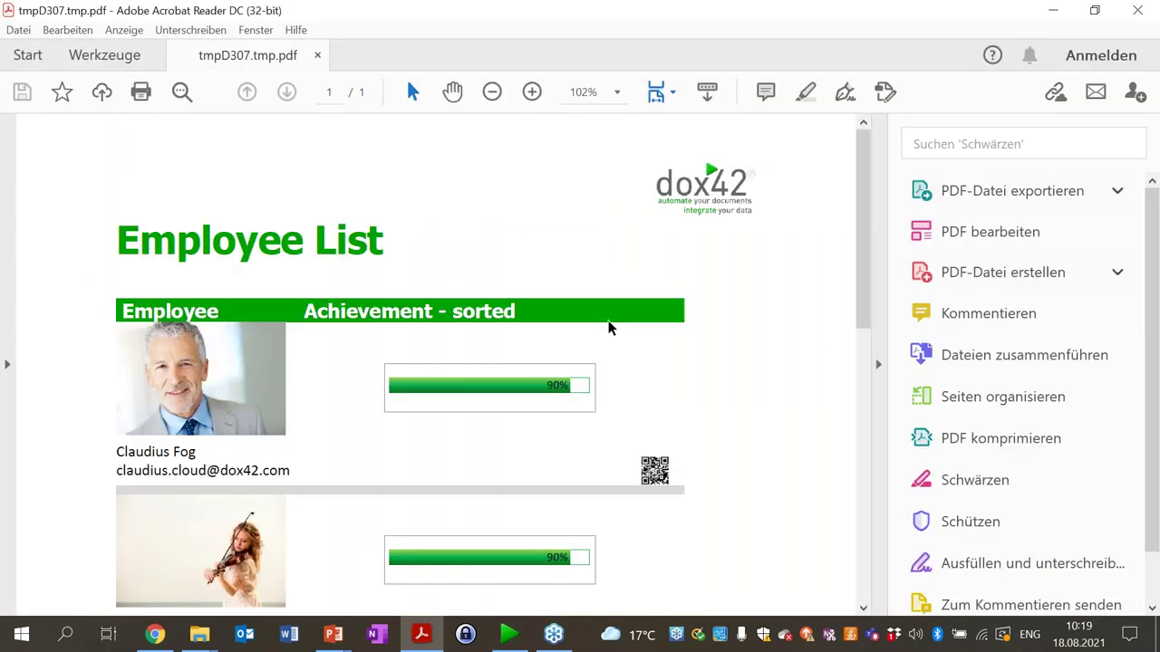
Step: Scroll through the generated Employee List PDF, then close Acrobat Reader
{"action": "scroll", "coordinate": [489, 320], "scroll_direction": "down", "scroll_amount": 3}
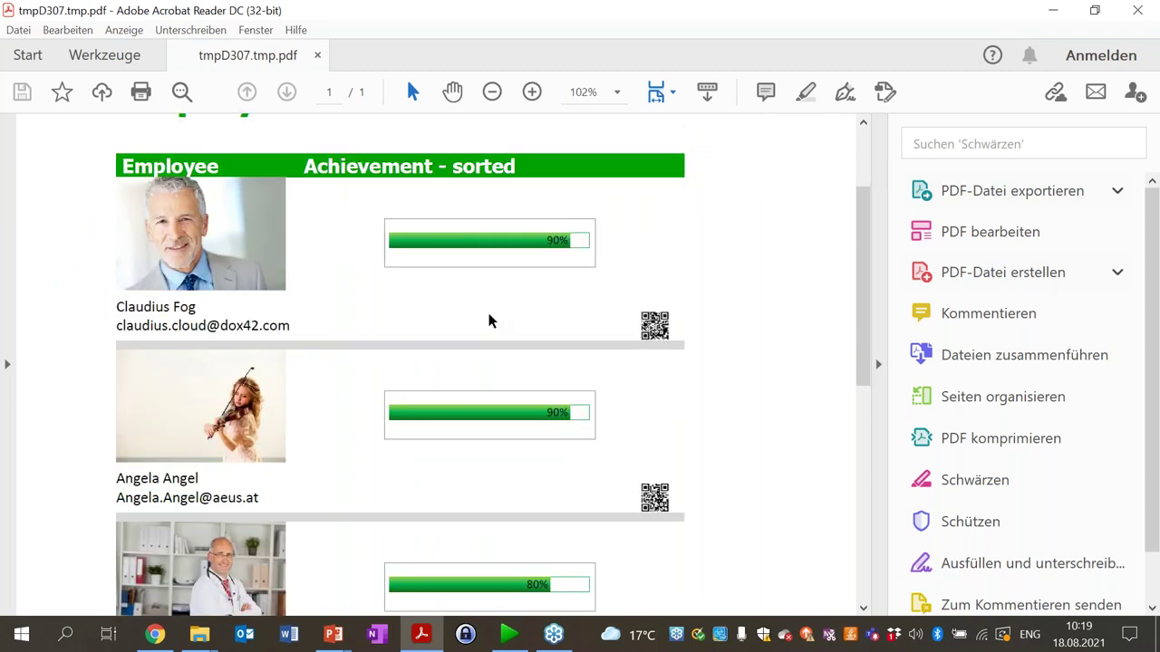
{"action": "scroll", "coordinate": [489, 320], "scroll_direction": "down", "scroll_amount": 2}
{"action": "scroll", "coordinate": [490, 321], "scroll_direction": "down", "scroll_amount": 3}
{"action": "scroll", "coordinate": [468, 406], "scroll_direction": "down", "scroll_amount": 3}
{"action": "scroll", "coordinate": [471, 406], "scroll_direction": "up", "scroll_amount": 3}
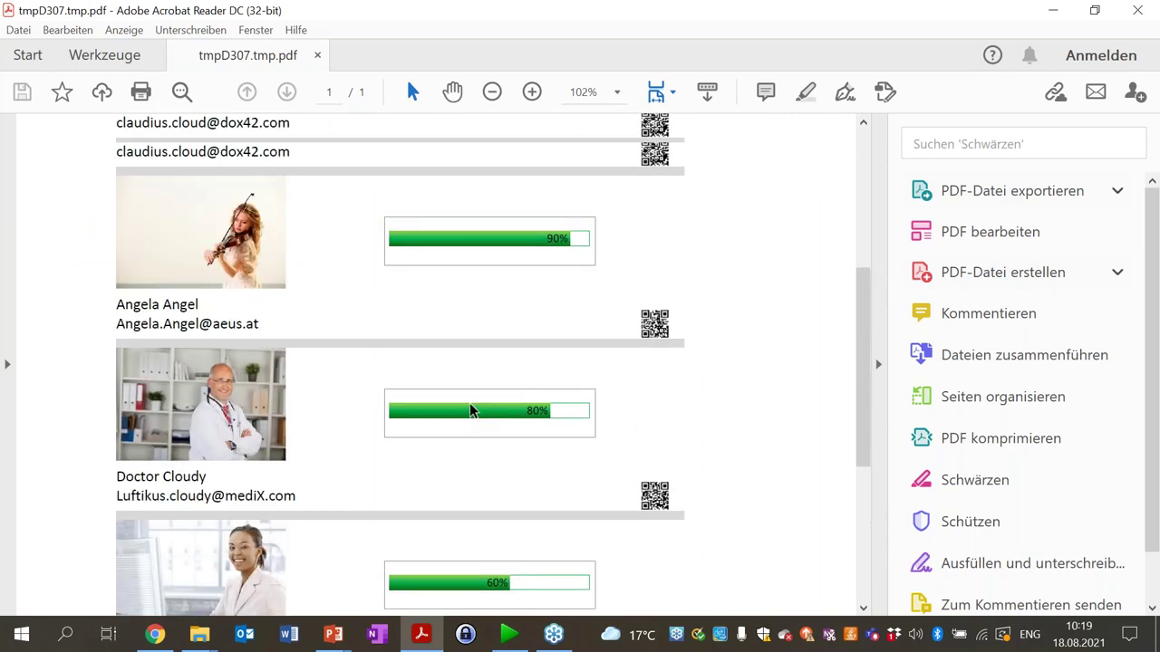
{"action": "scroll", "coordinate": [508, 332], "scroll_direction": "up", "scroll_amount": 3}
{"action": "scroll", "coordinate": [507, 331], "scroll_direction": "up", "scroll_amount": 1}
{"action": "key", "text": "alt+F4"}
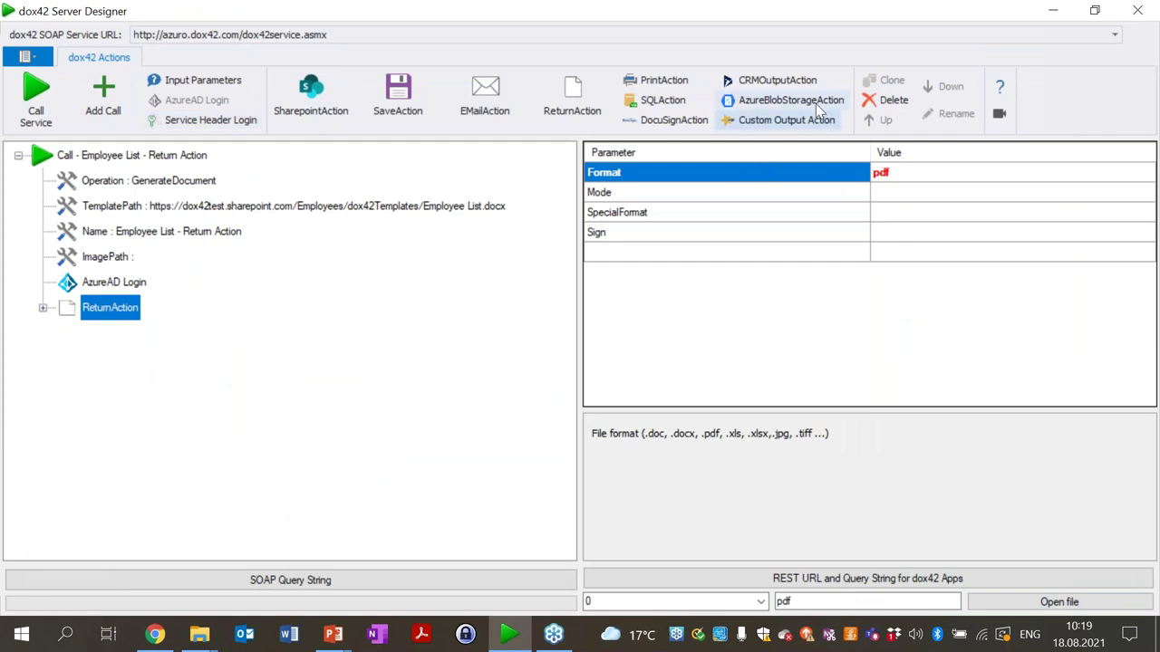
Step: Add an AzureBlobStorageAction with container dox42container and upload path employeelist.pdf
{"action": "left_click", "coordinate": [815, 103]}
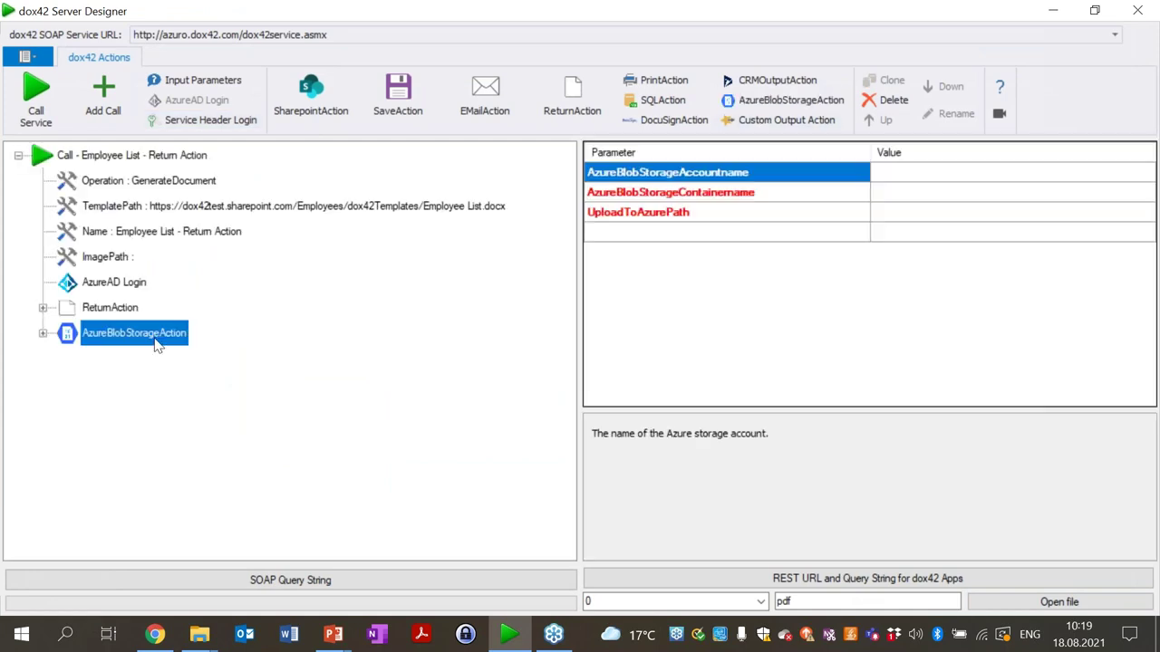
{"action": "left_click", "coordinate": [901, 181]}
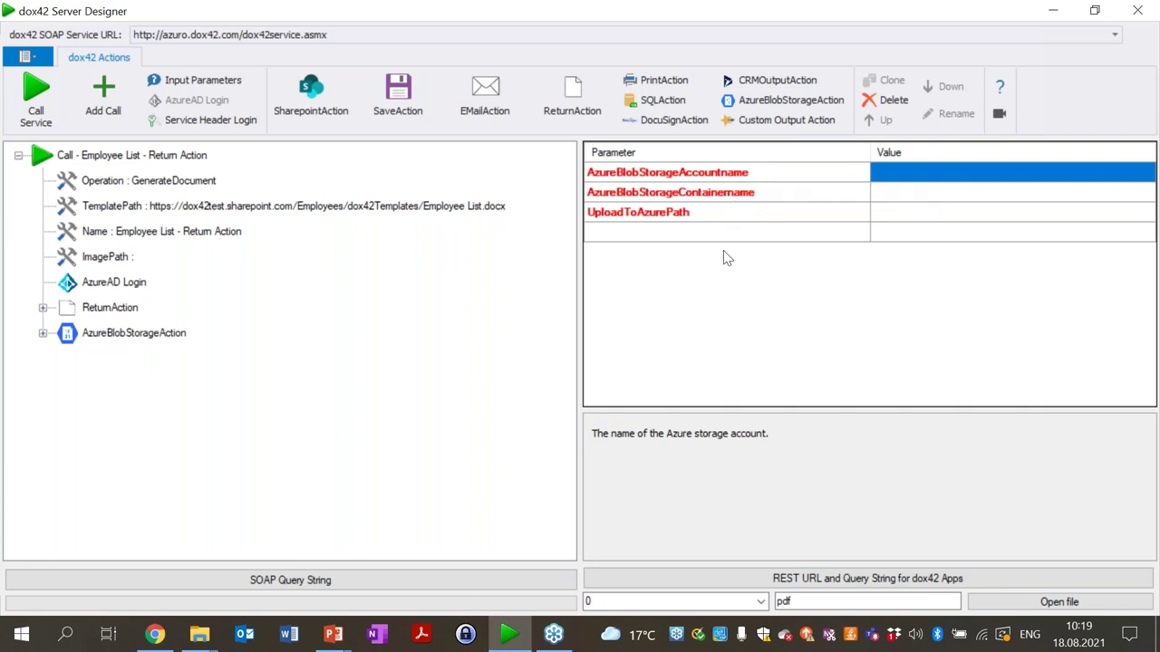
{"action": "mouse_move", "coordinate": [947, 15]}
{"action": "left_mouse_down"}
{"action": "mouse_move", "coordinate": [931, 214]}
{"action": "mouse_move", "coordinate": [921, 48]}
{"action": "left_mouse_up"}
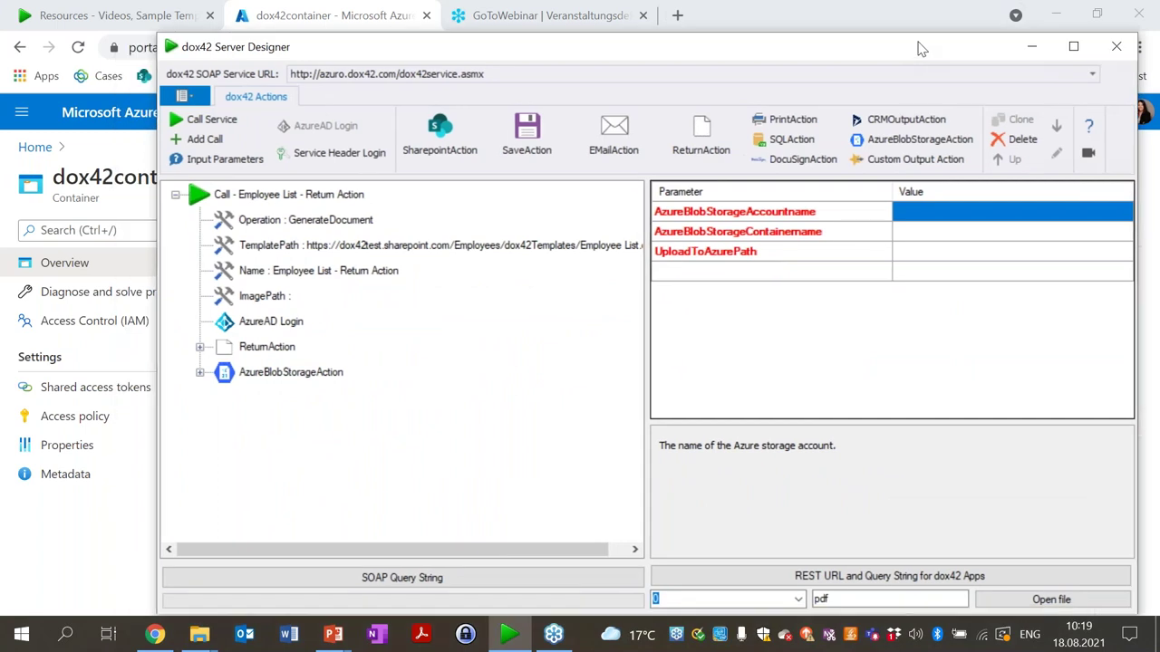
{"action": "mouse_move", "coordinate": [664, 47]}
{"action": "left_mouse_down"}
{"action": "mouse_move", "coordinate": [729, 32]}
{"action": "mouse_move", "coordinate": [655, 33]}
{"action": "left_mouse_up"}
{"action": "left_click", "coordinate": [906, 218]}
{"action": "type", "text": "dox42container"}
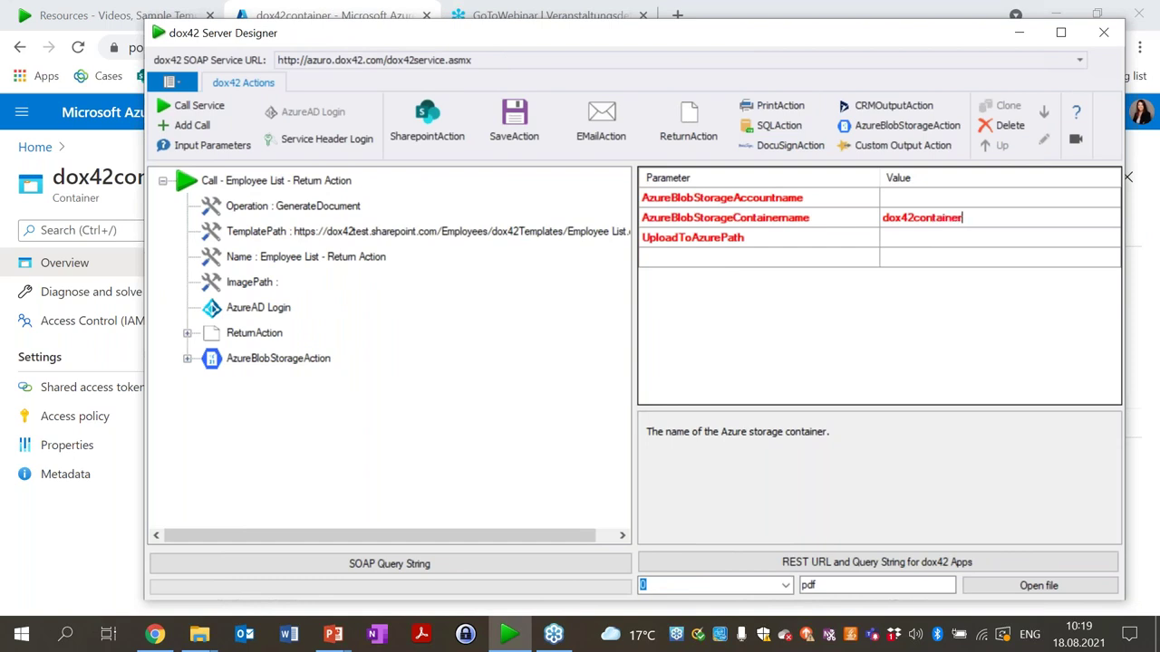
{"action": "left_click", "coordinate": [928, 237]}
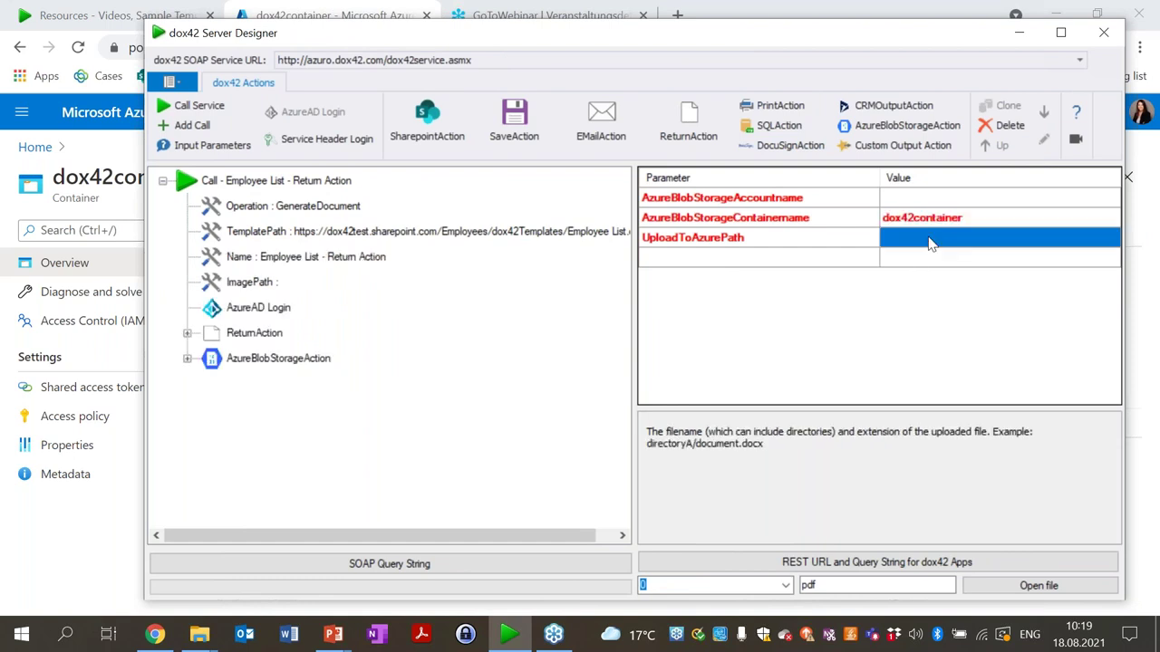
{"action": "type", "text": "employeelist.pdf"}
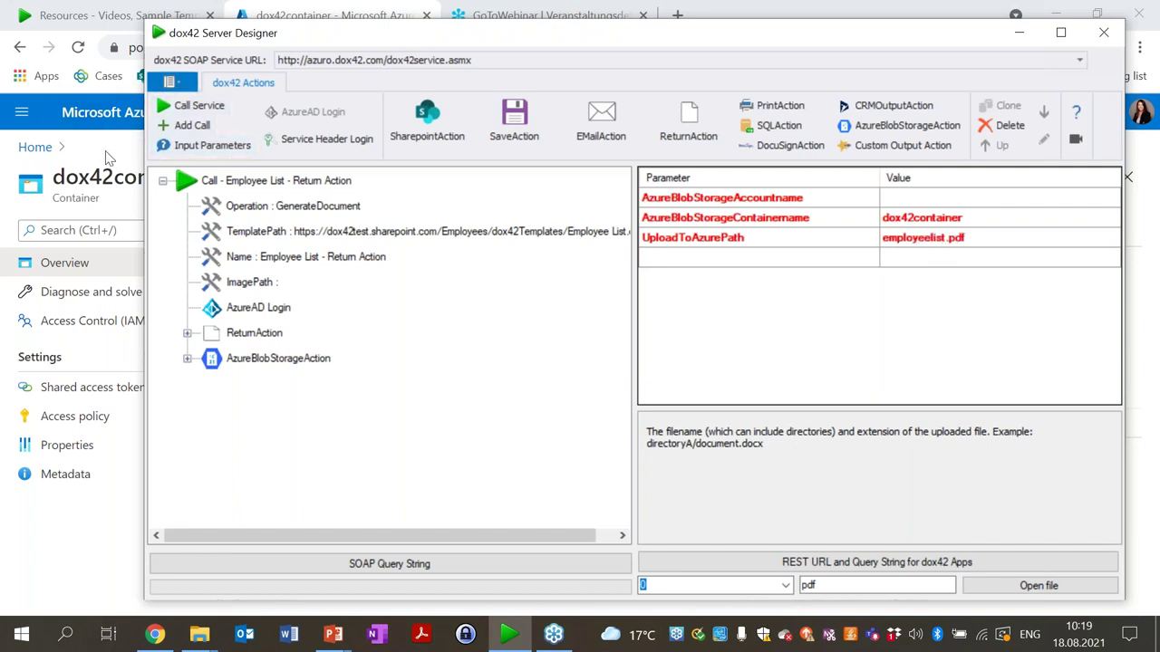
{"action": "left_click", "coordinate": [47, 156]}
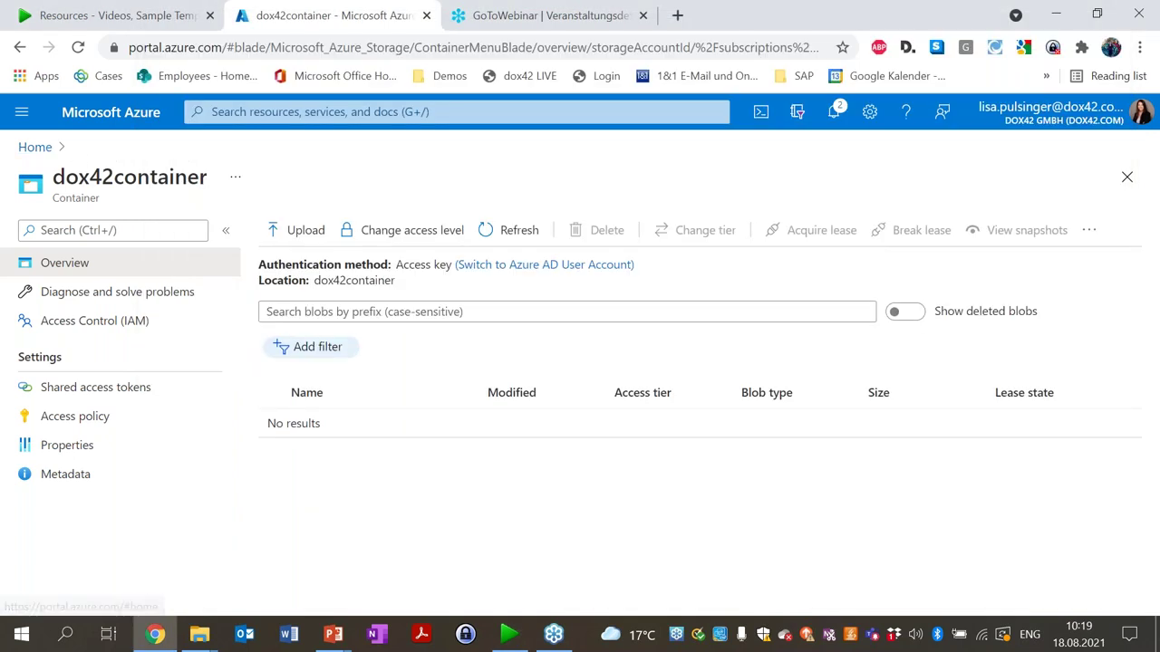
Step: Look up storage account dox42blobtest and its dox42container, then edit the designer's account name
{"action": "left_click", "coordinate": [35, 148]}
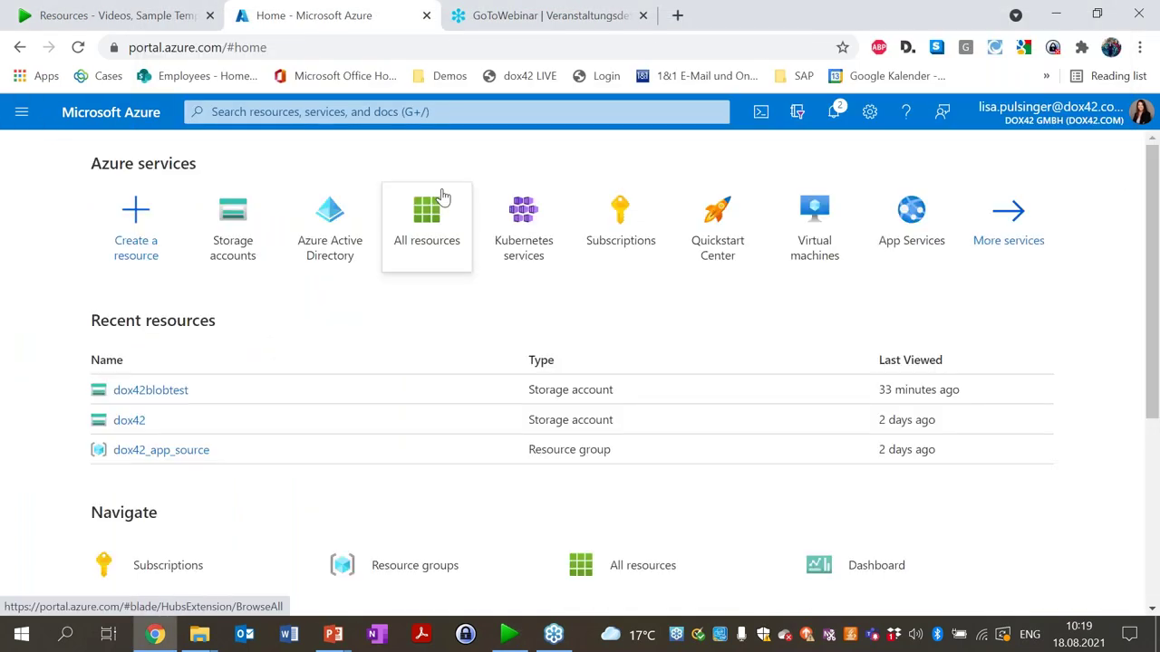
{"action": "left_click", "coordinate": [138, 392]}
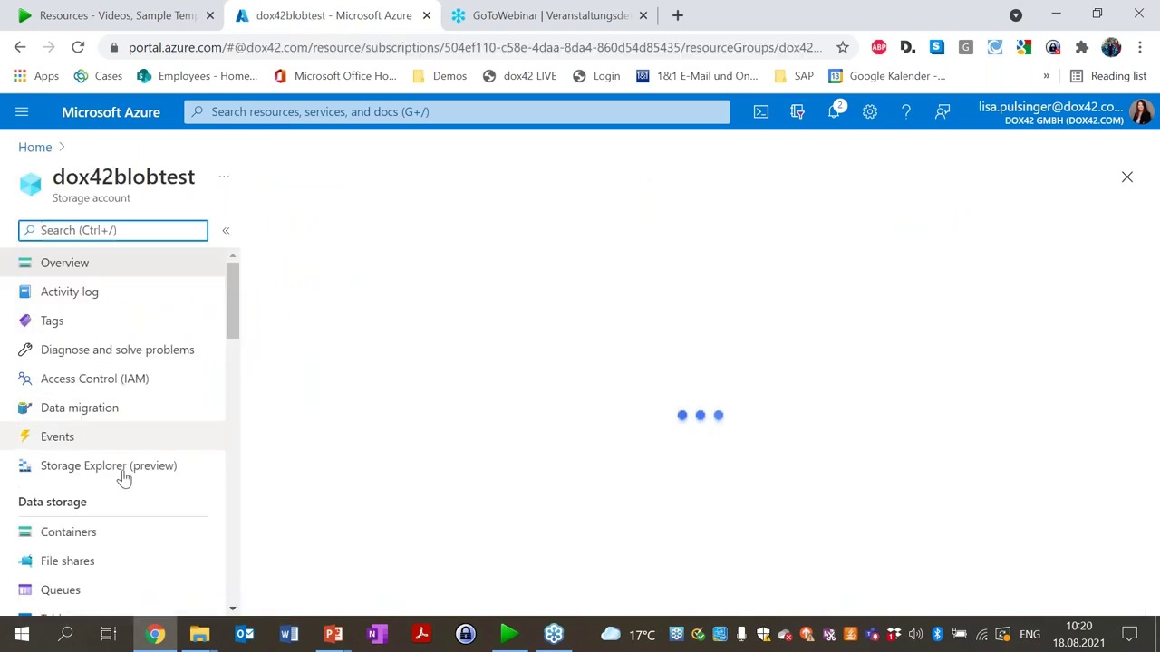
{"action": "left_click", "coordinate": [91, 531]}
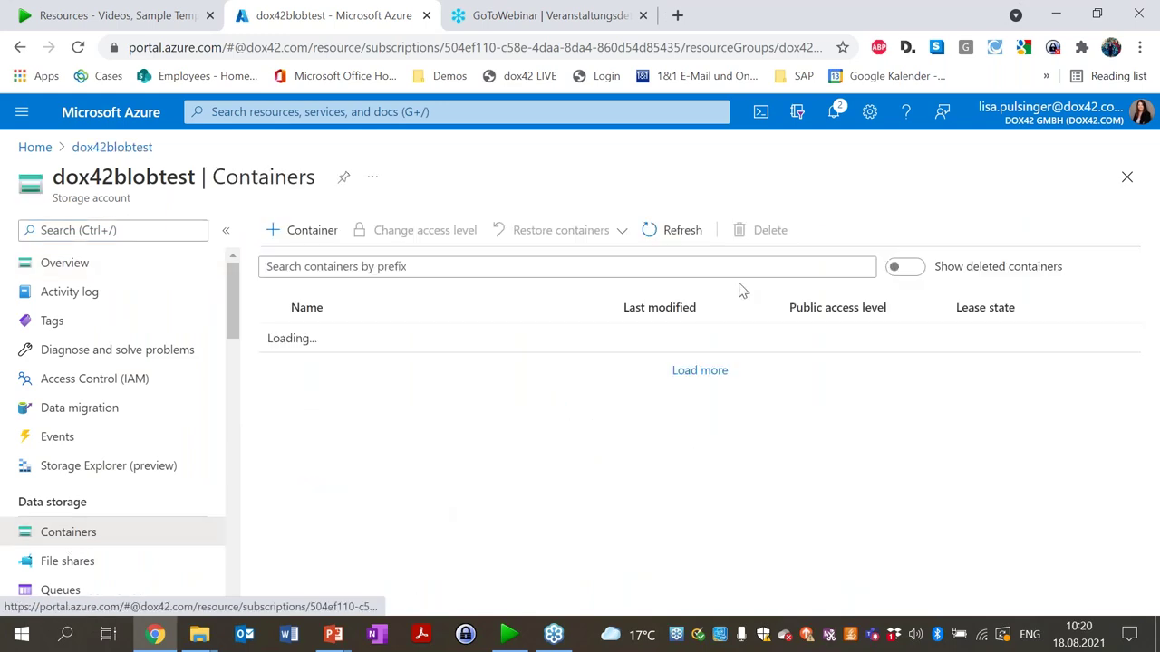
{"action": "left_click", "coordinate": [337, 396]}
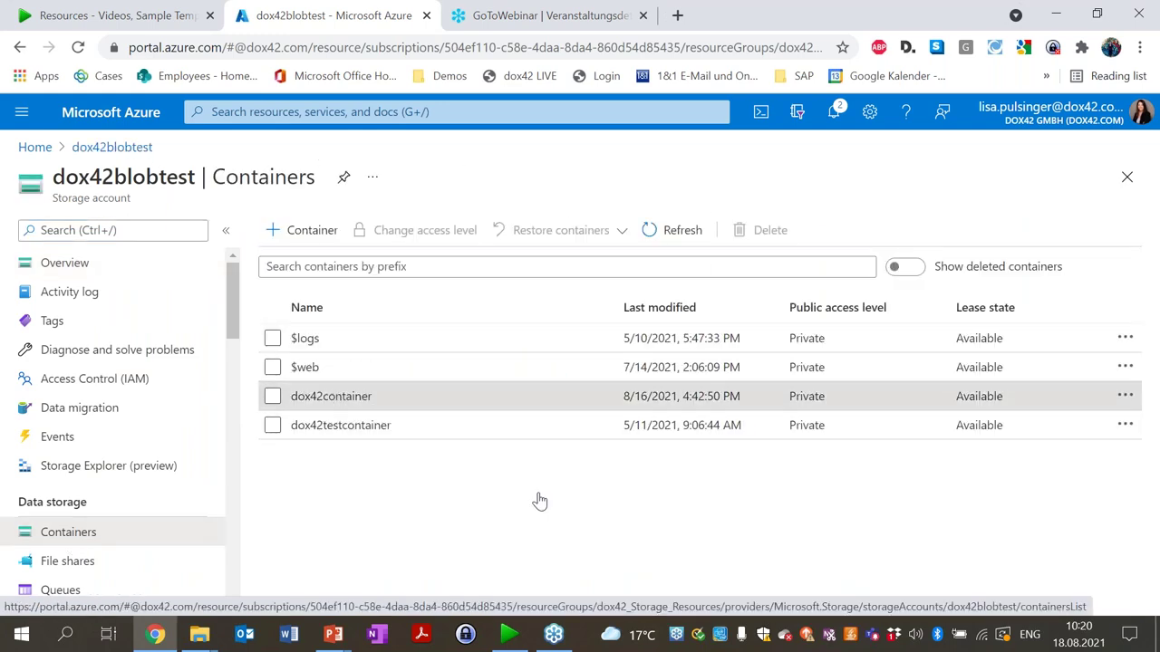
{"action": "left_click", "coordinate": [509, 634]}
{"action": "left_click", "coordinate": [901, 200]}
Step: Set the AzureBlobStorageAccountname value to dox42blobtest
{"action": "type", "text": "dox42blobtest"}
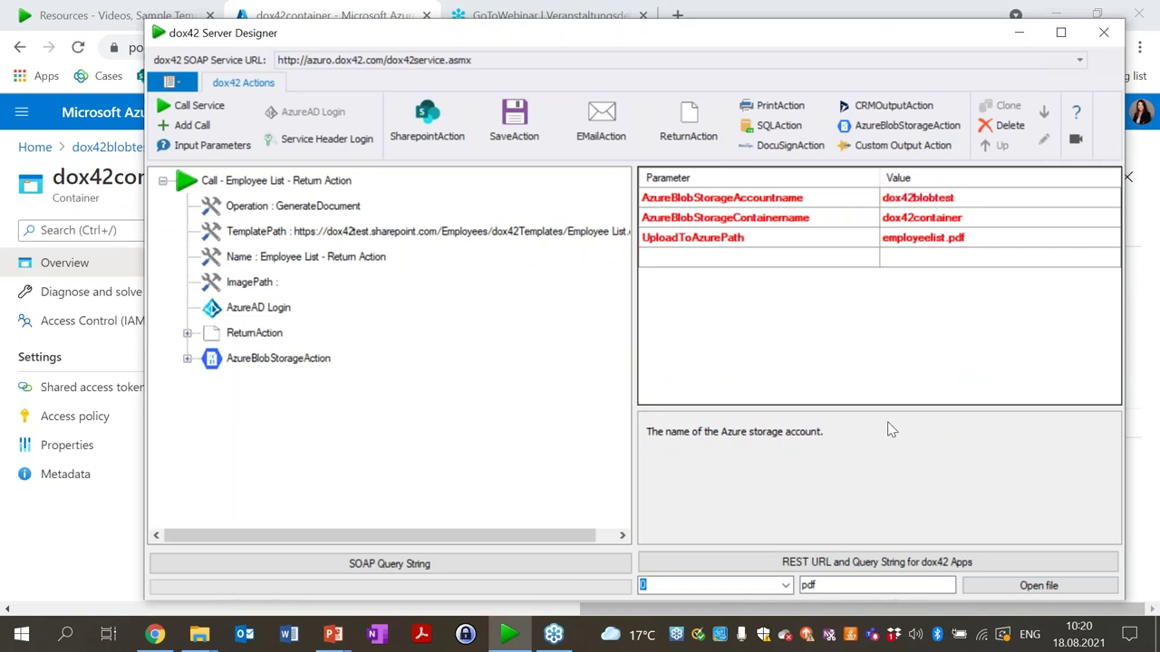
{"action": "key", "text": "Return"}
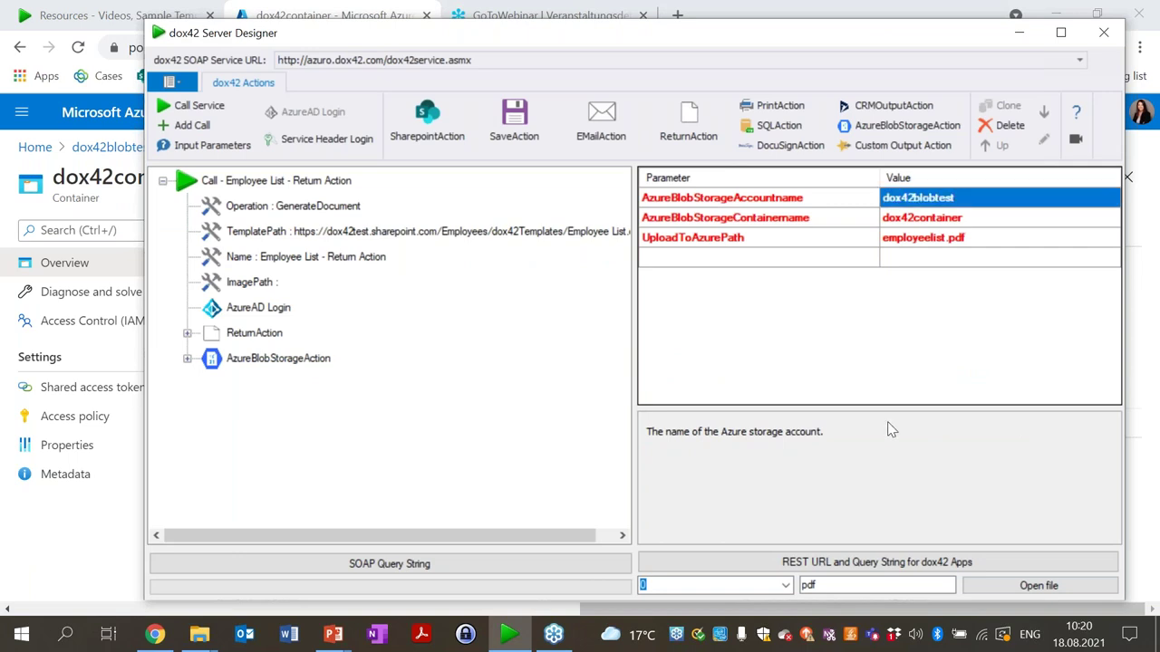
{"action": "left_click", "coordinate": [187, 359]}
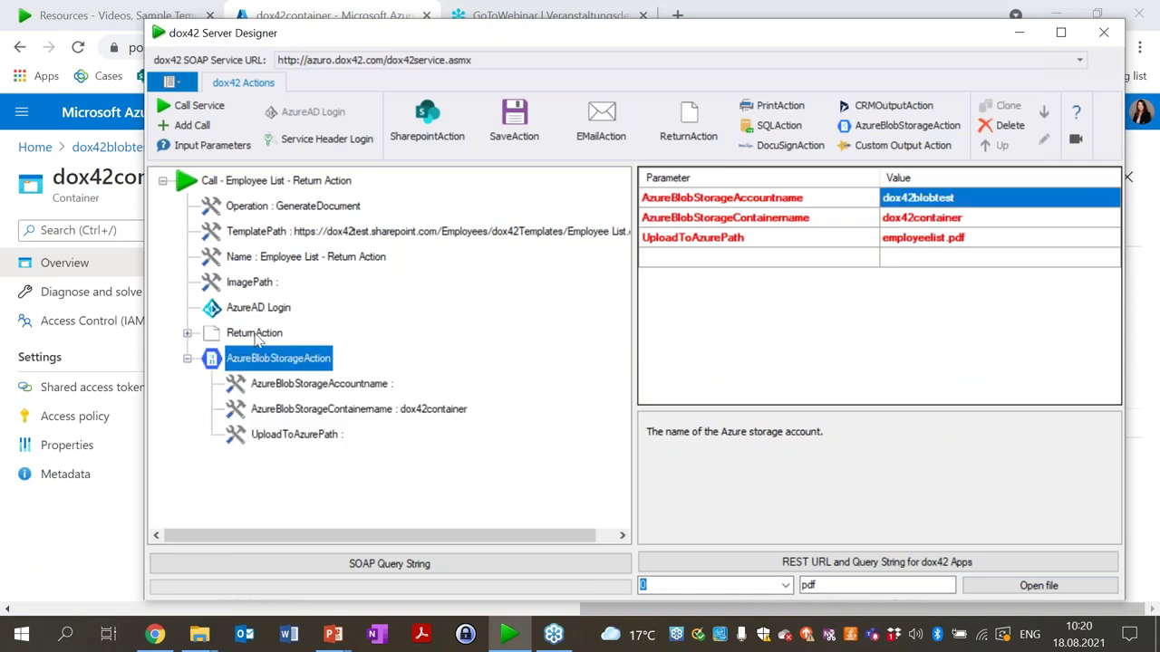
{"action": "left_click", "coordinate": [276, 358]}
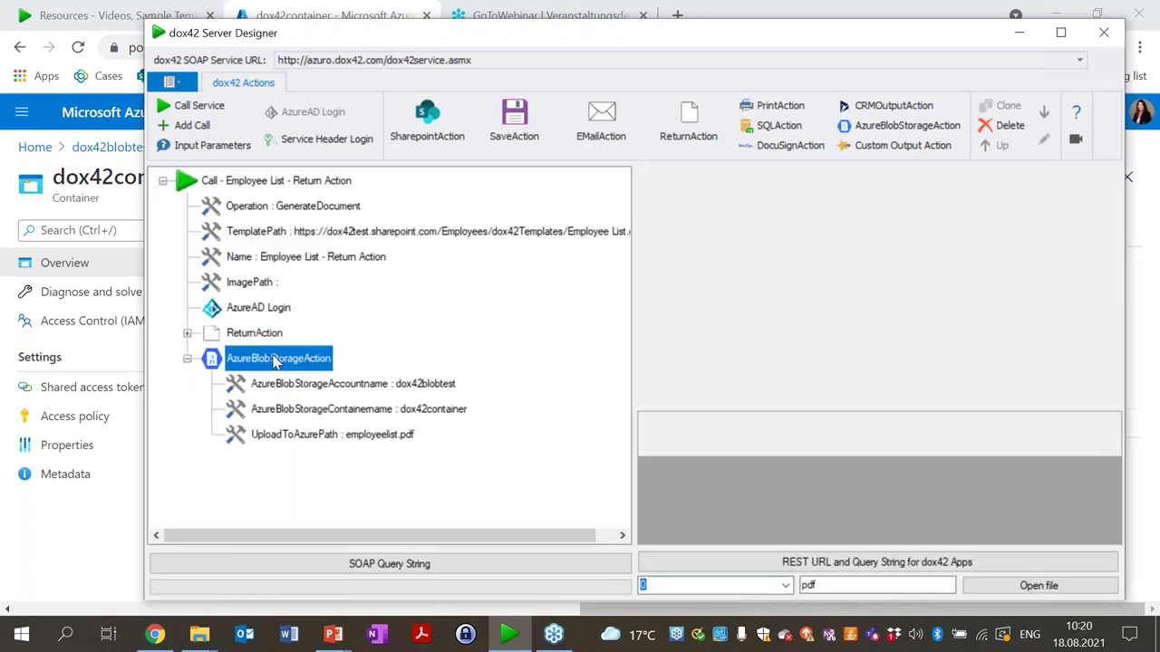
Step: Run the service call, acknowledge success, and minimize the designer
{"action": "left_click", "coordinate": [192, 106]}
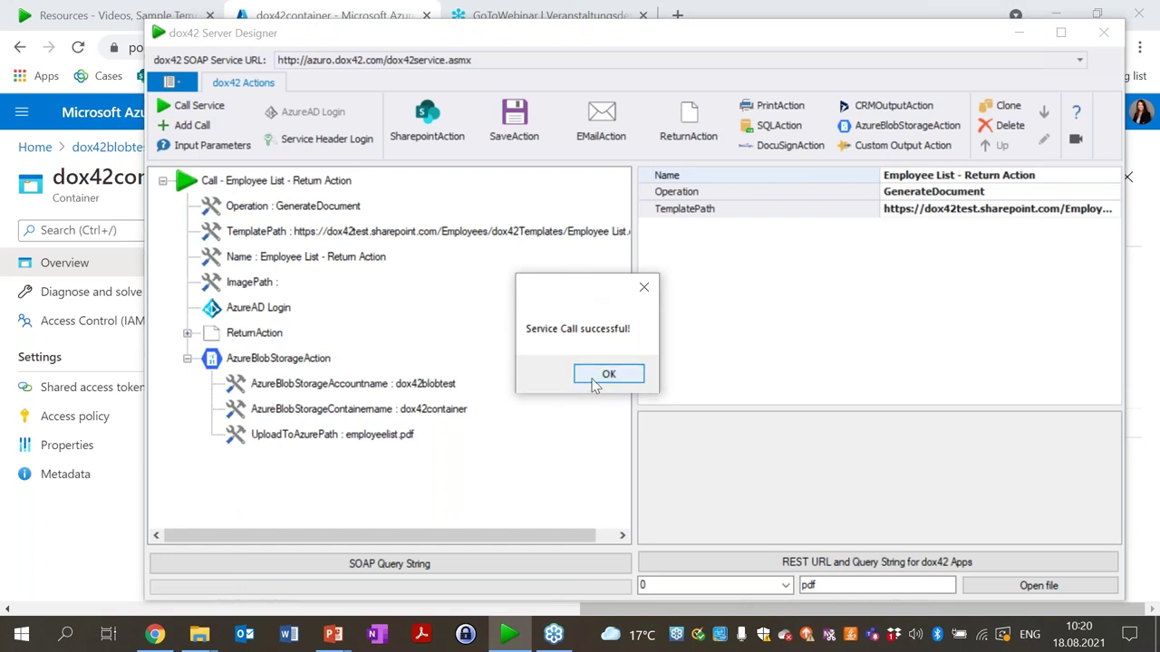
{"action": "left_click", "coordinate": [594, 383]}
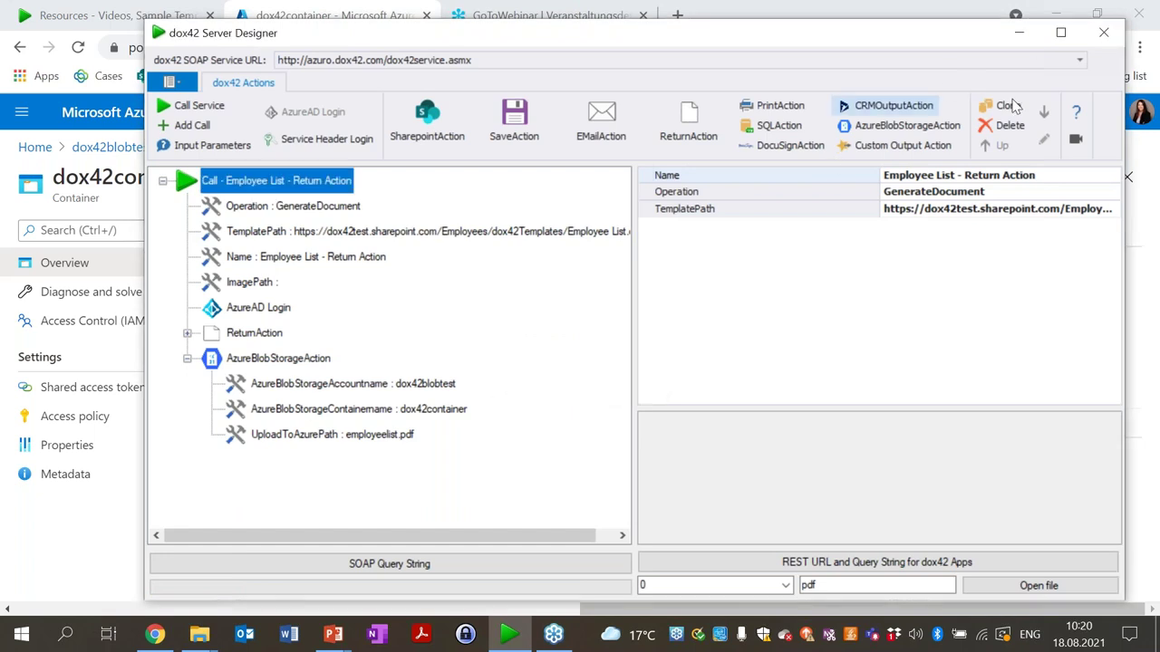
{"action": "left_click", "coordinate": [1018, 32]}
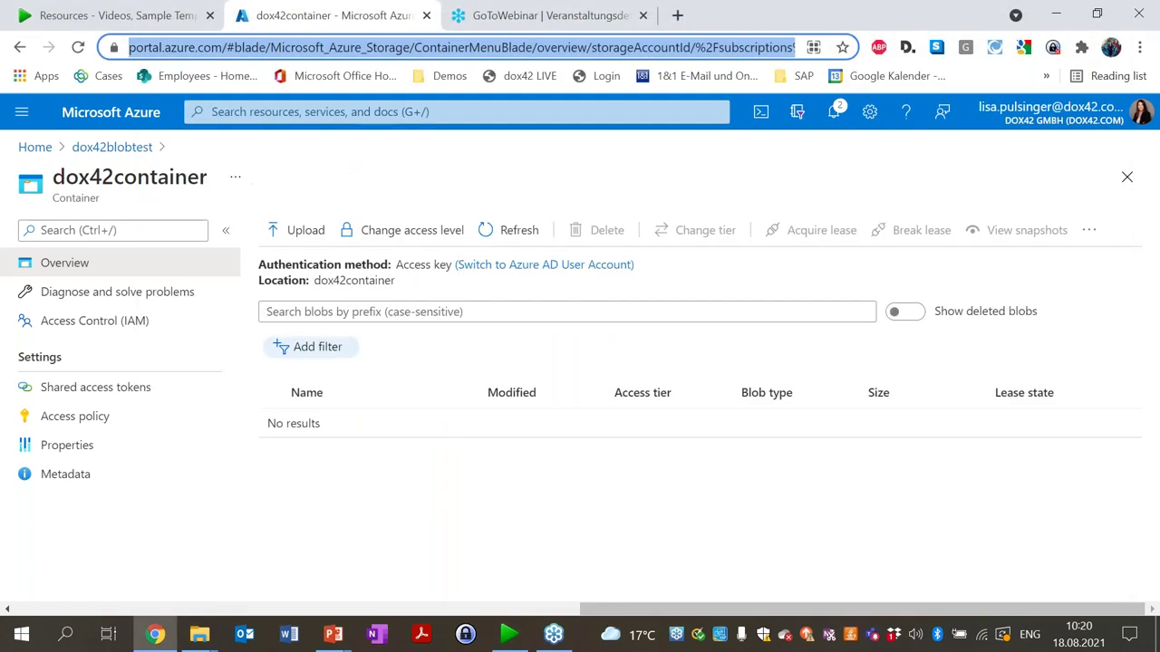
Step: Reload dox42container to show employeelist.pdf (239.16 KiB), then return to dox42 Server Designer
{"action": "key", "text": "Return"}
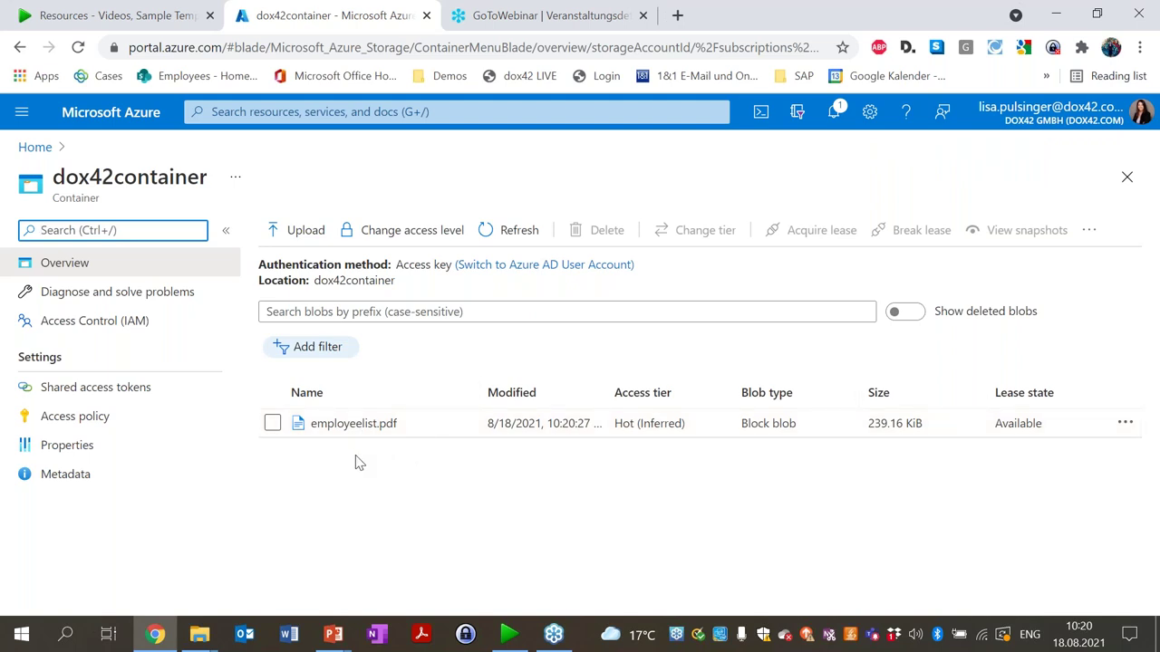
{"action": "mouse_move", "coordinate": [522, 643]}
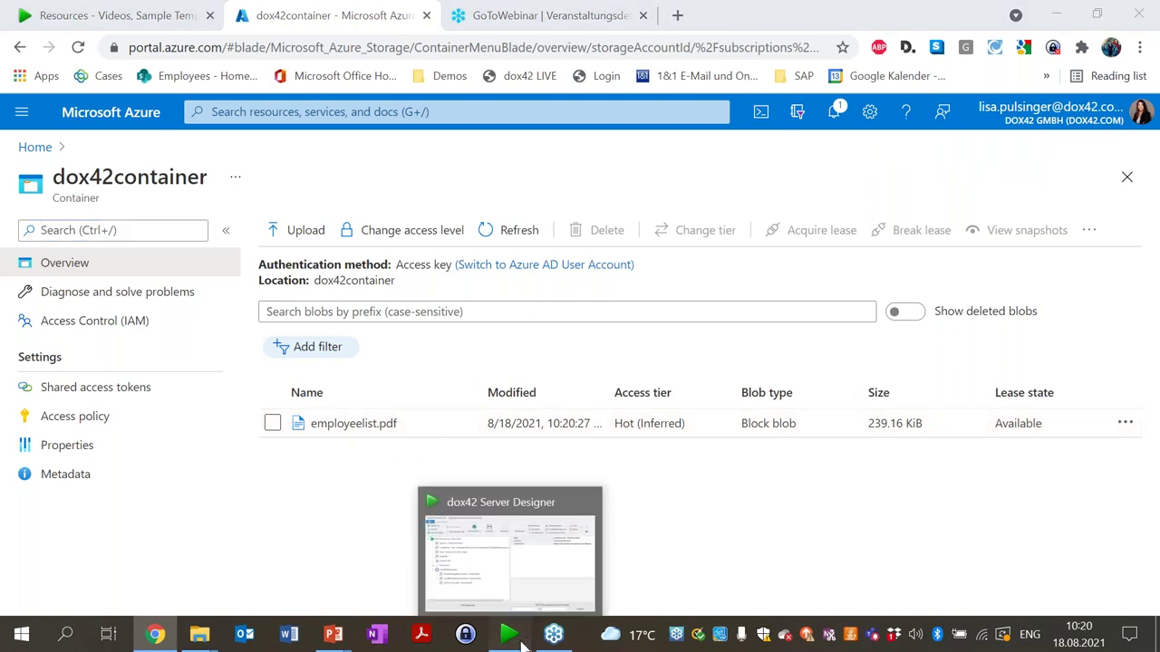
{"action": "left_click", "coordinate": [509, 553]}
Step: Change the AzureBlobStorageAction UploadToAzurePath to documents/employeelist.pdf
{"action": "left_click", "coordinate": [322, 435]}
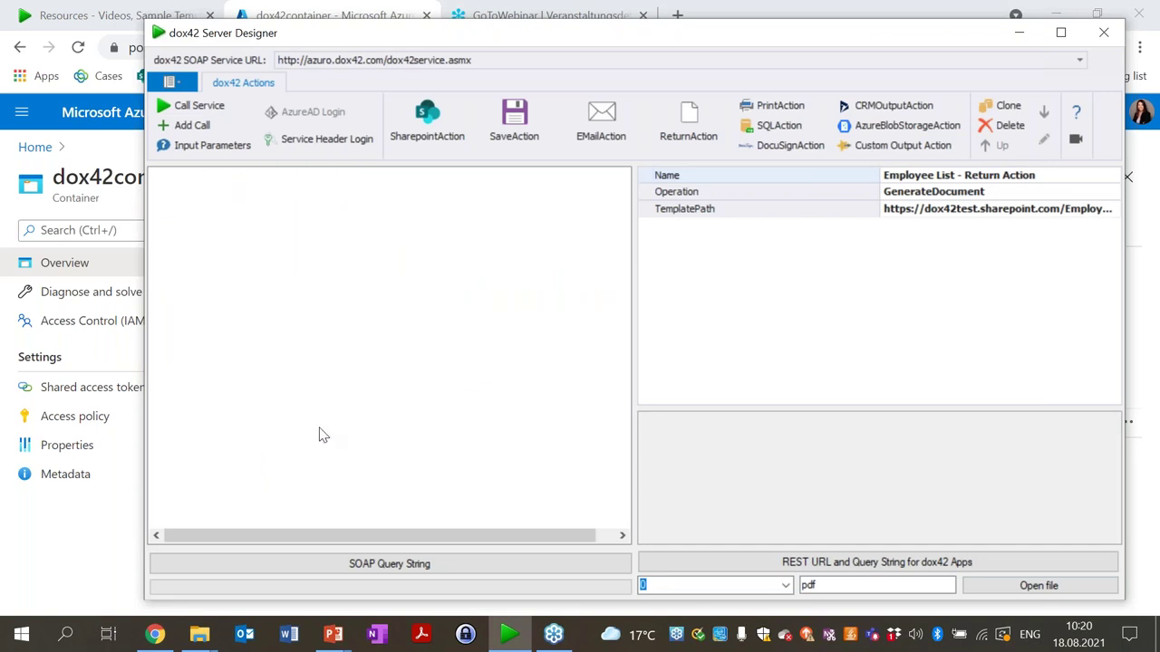
{"action": "left_click", "coordinate": [886, 241]}
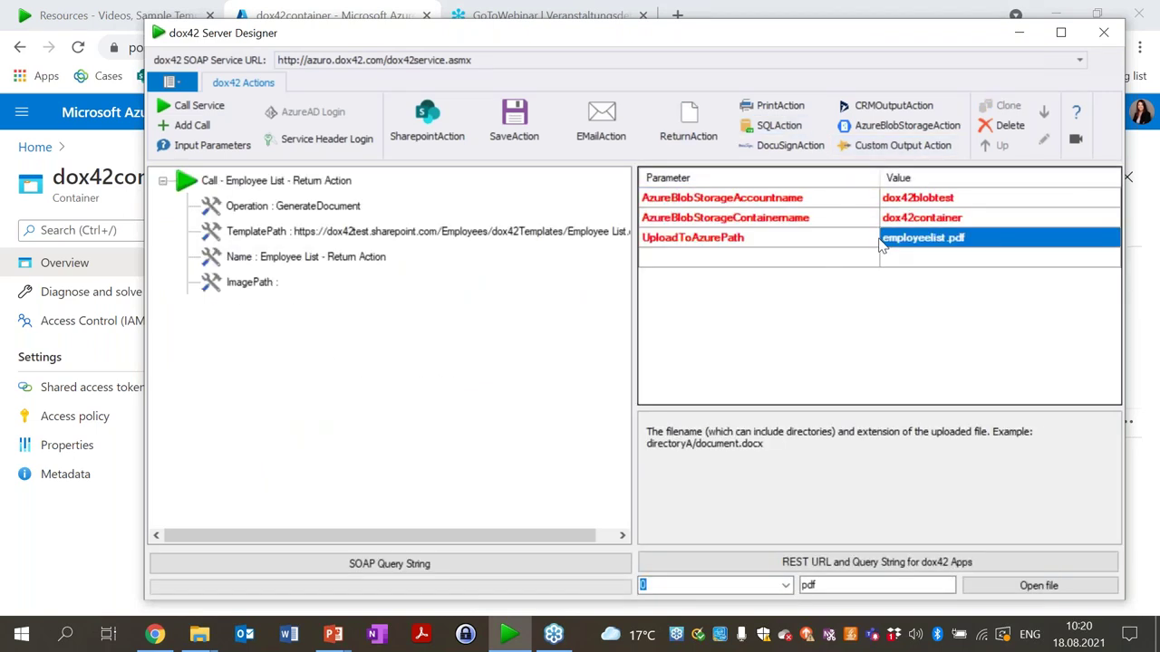
{"action": "left_click", "coordinate": [887, 241]}
{"action": "key", "text": "Home"}
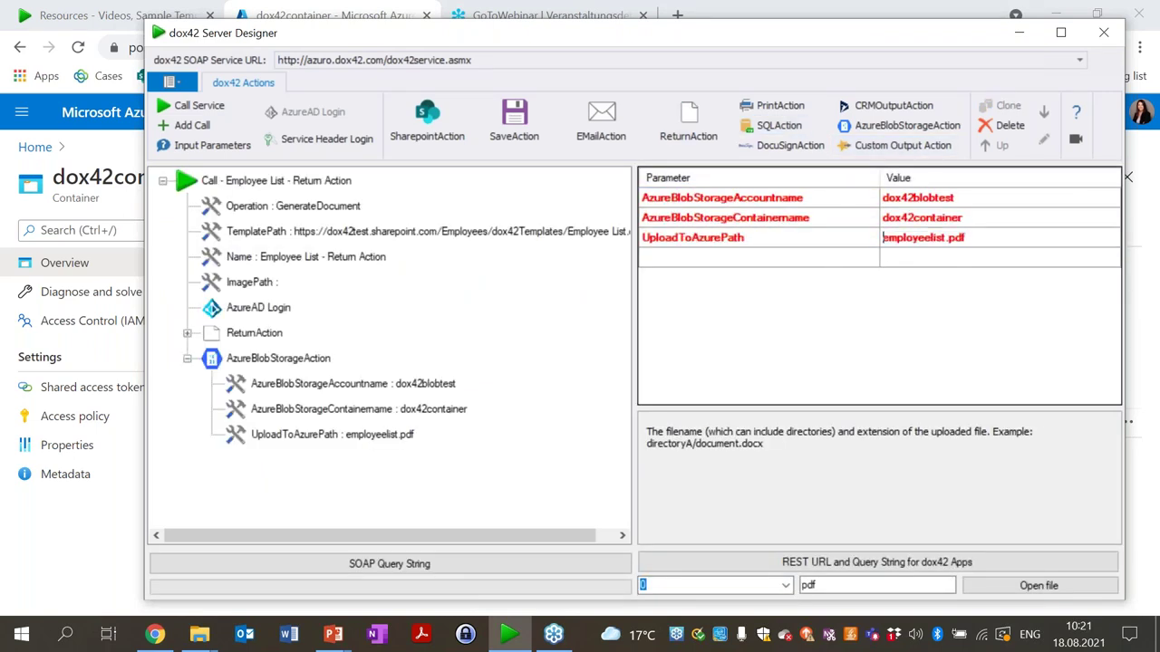
{"action": "type", "text": "documents/"}
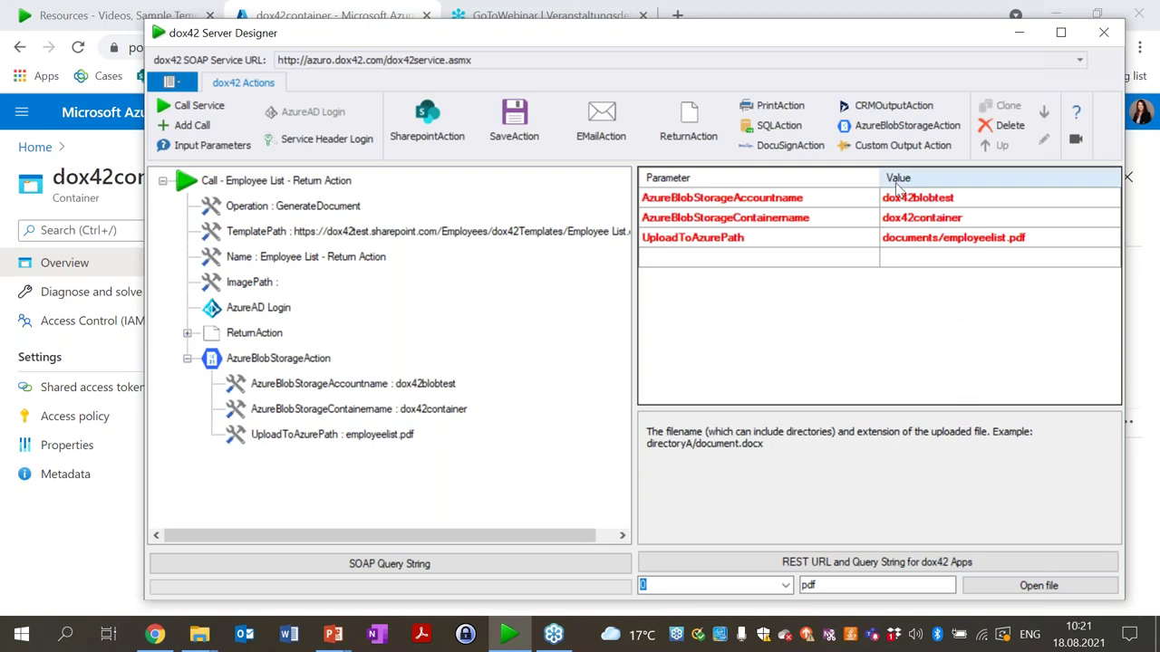
{"action": "key", "text": "Return"}
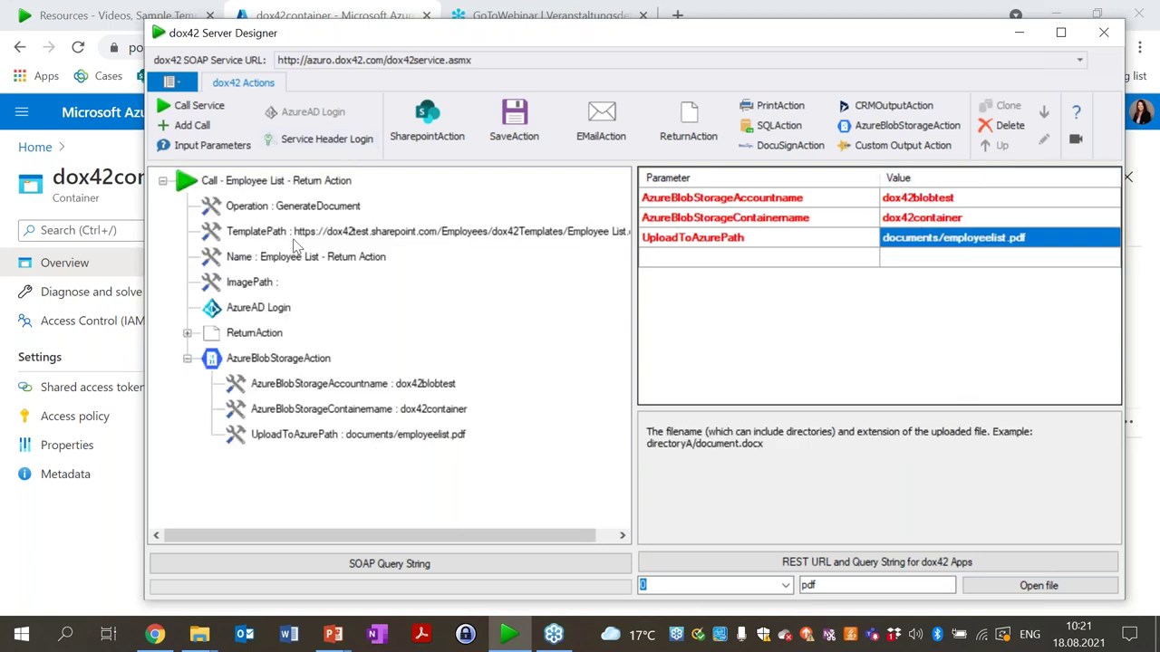
Step: Run the service call again, acknowledge its success, and go back to the Azure portal
{"action": "left_click", "coordinate": [195, 106]}
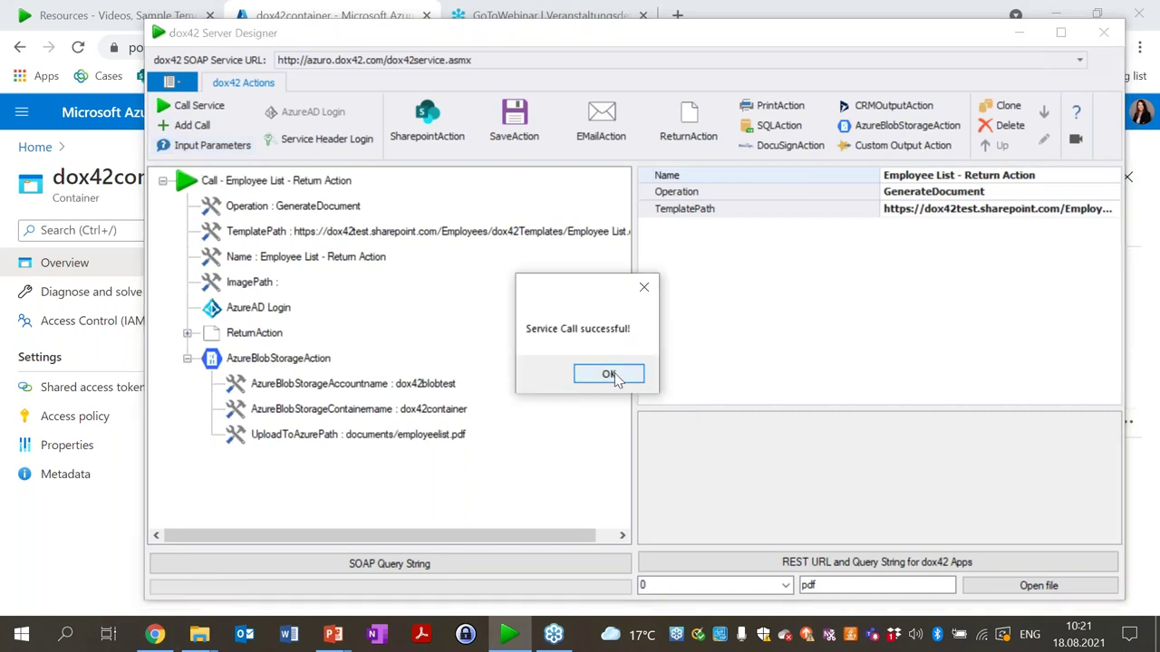
{"action": "left_click", "coordinate": [616, 374]}
{"action": "left_click", "coordinate": [1153, 313]}
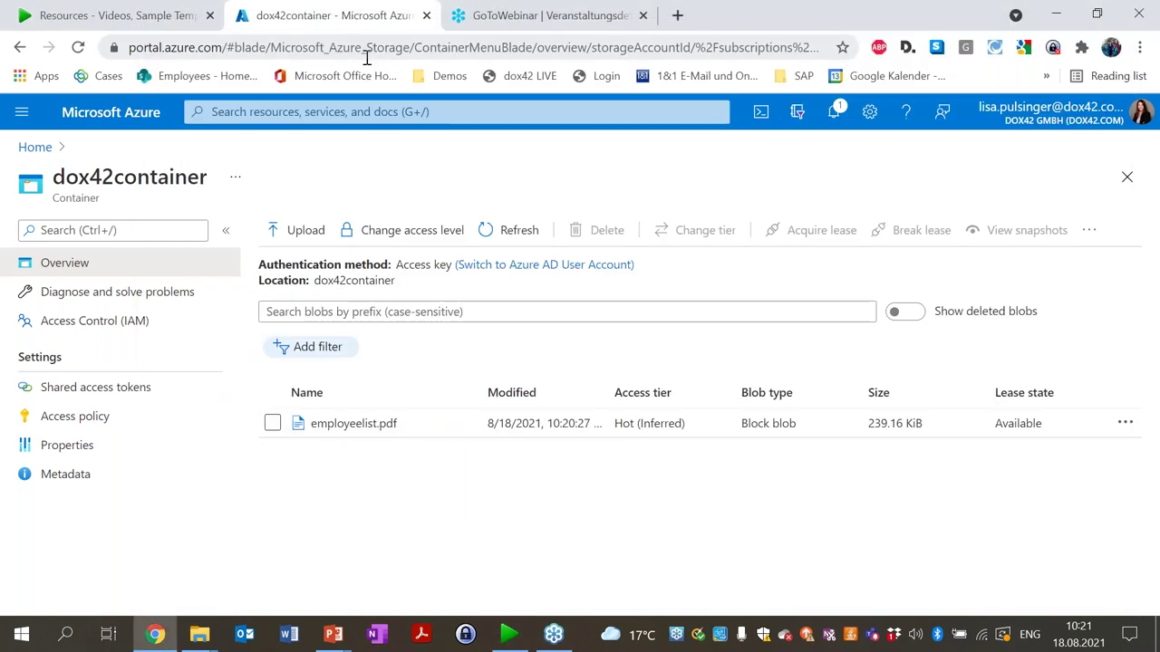
Step: Refresh dox42container and open the new documents folder holding employeelist.pdf
{"action": "left_click", "coordinate": [507, 230]}
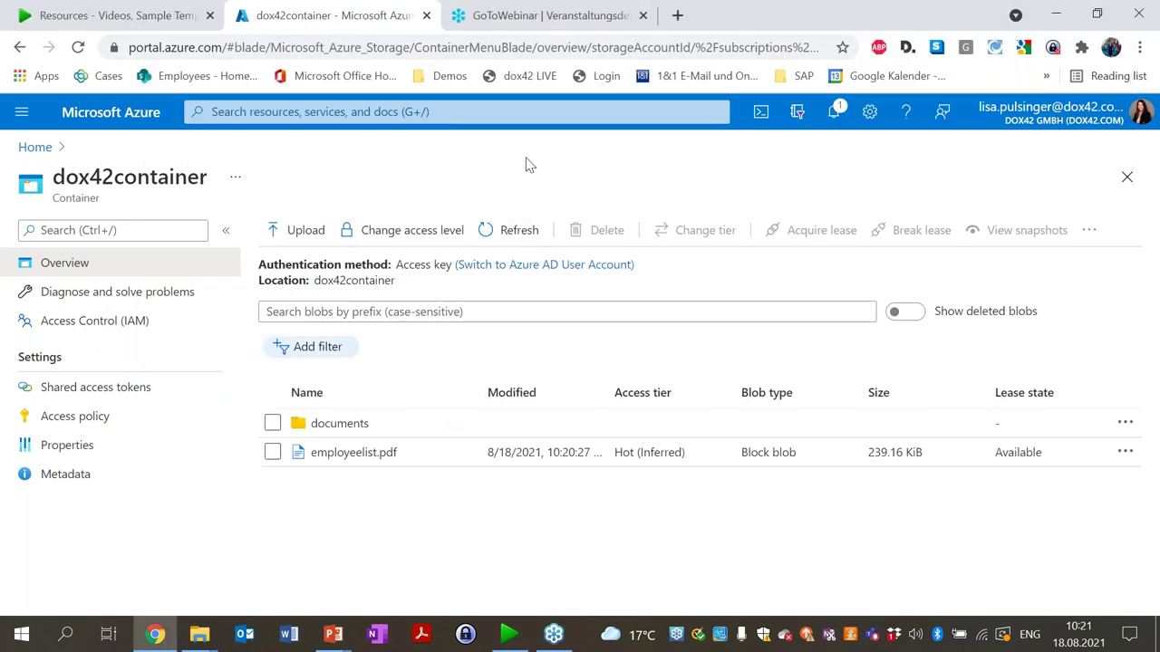
{"action": "left_click", "coordinate": [350, 431]}
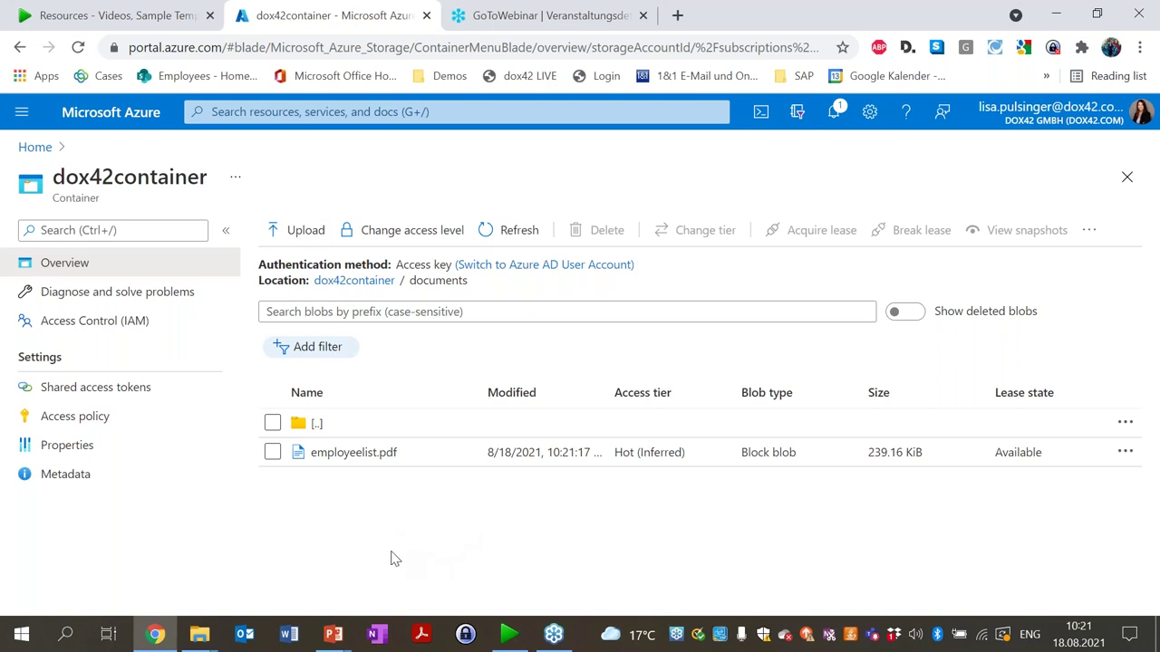
{"action": "mouse_move", "coordinate": [344, 639]}
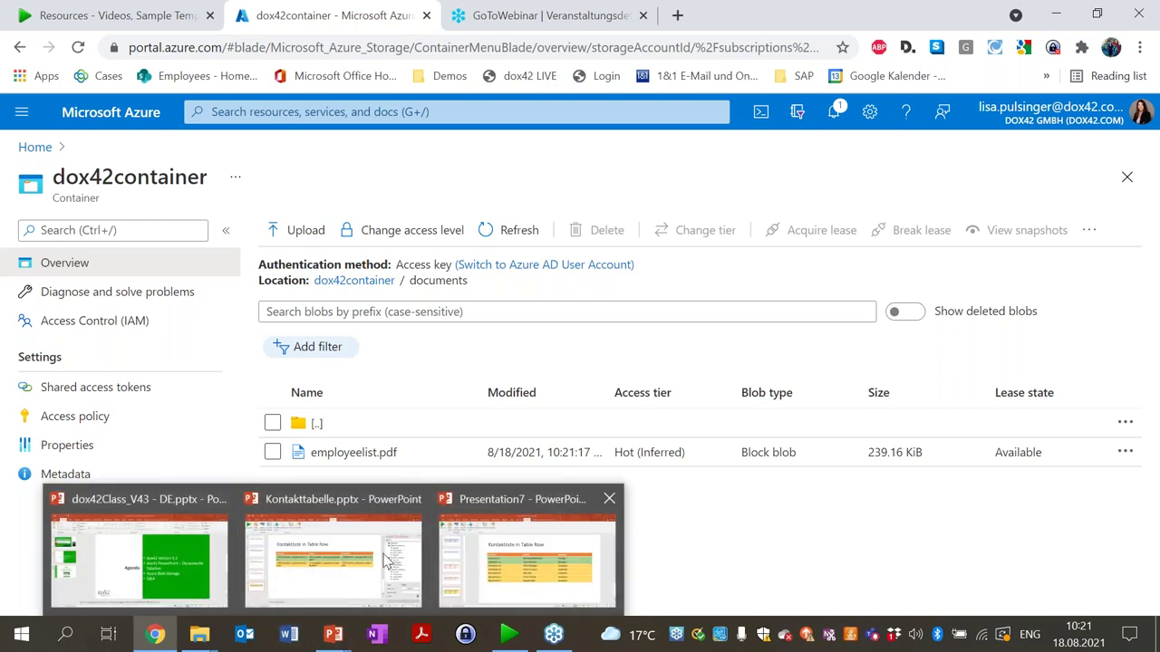
Step: Start the dox42Class_V43 - DE.pptx slideshow from slide 3, the dox42 resources slide
{"action": "left_click", "coordinate": [206, 555]}
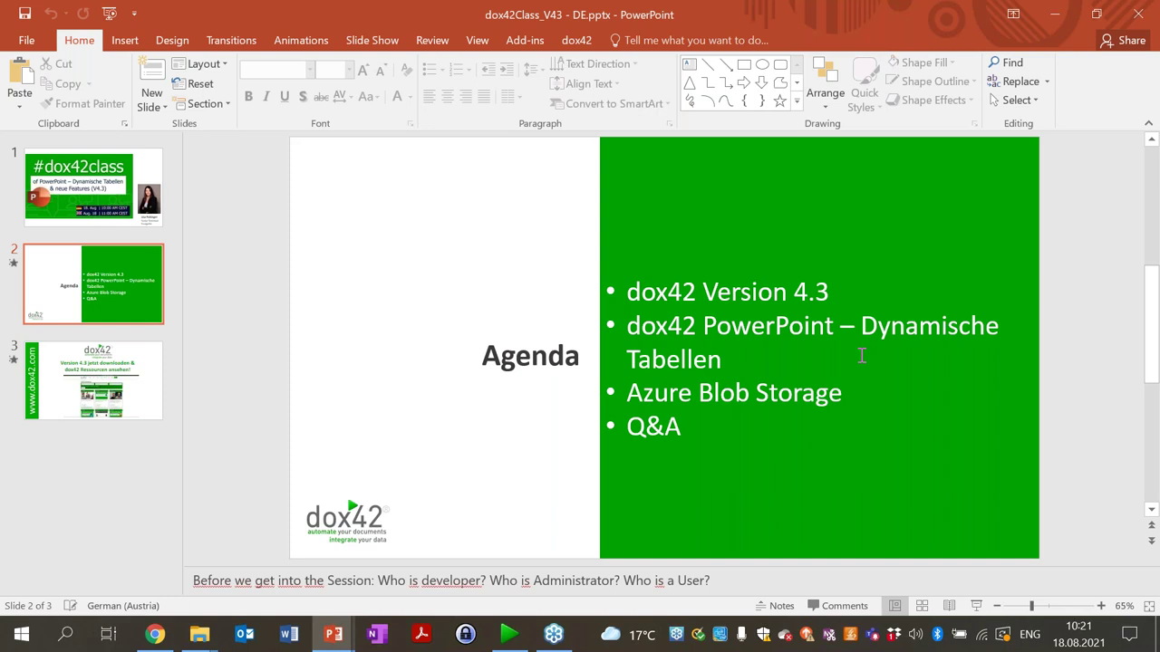
{"action": "left_click", "coordinate": [127, 376]}
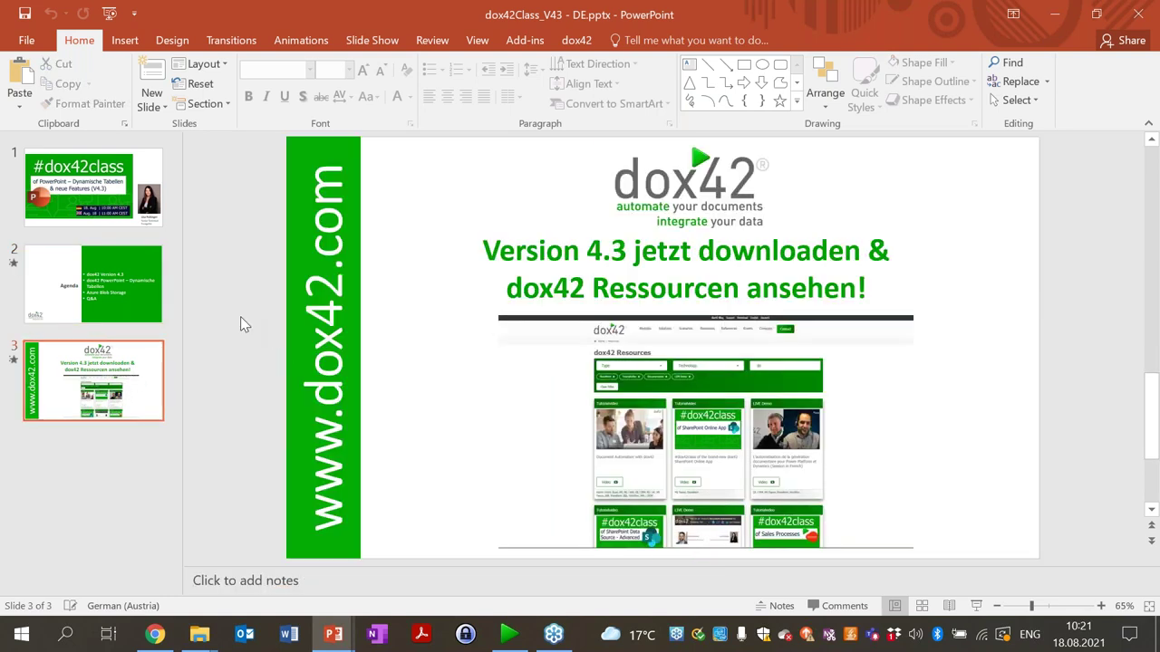
{"action": "key", "text": "shift+F5"}
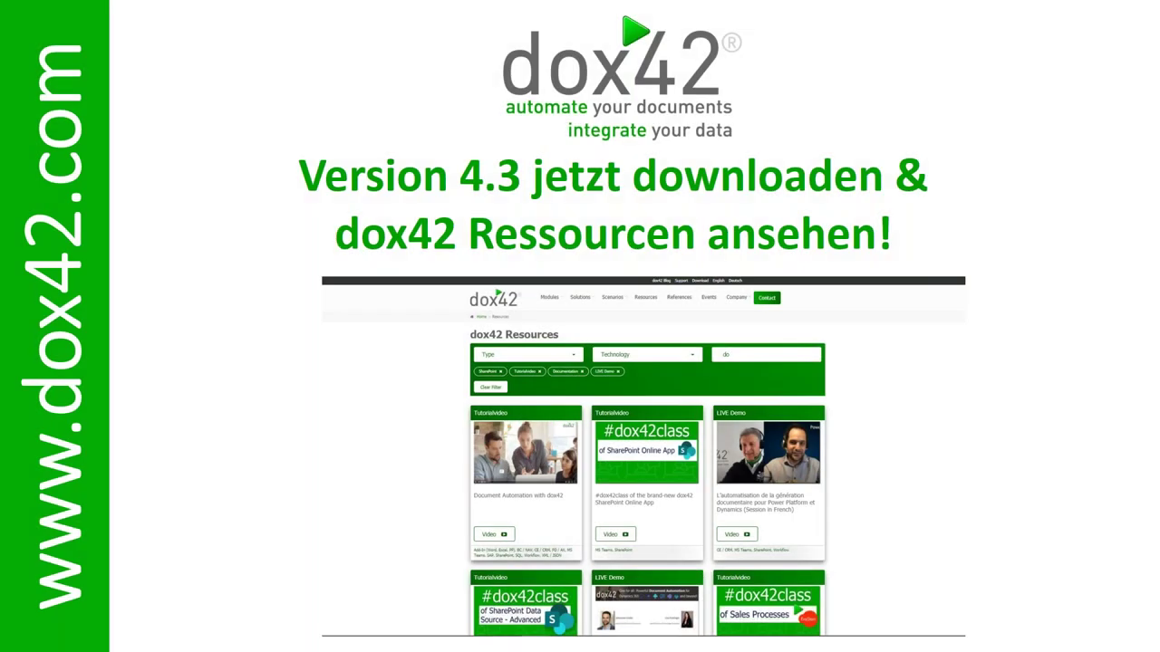